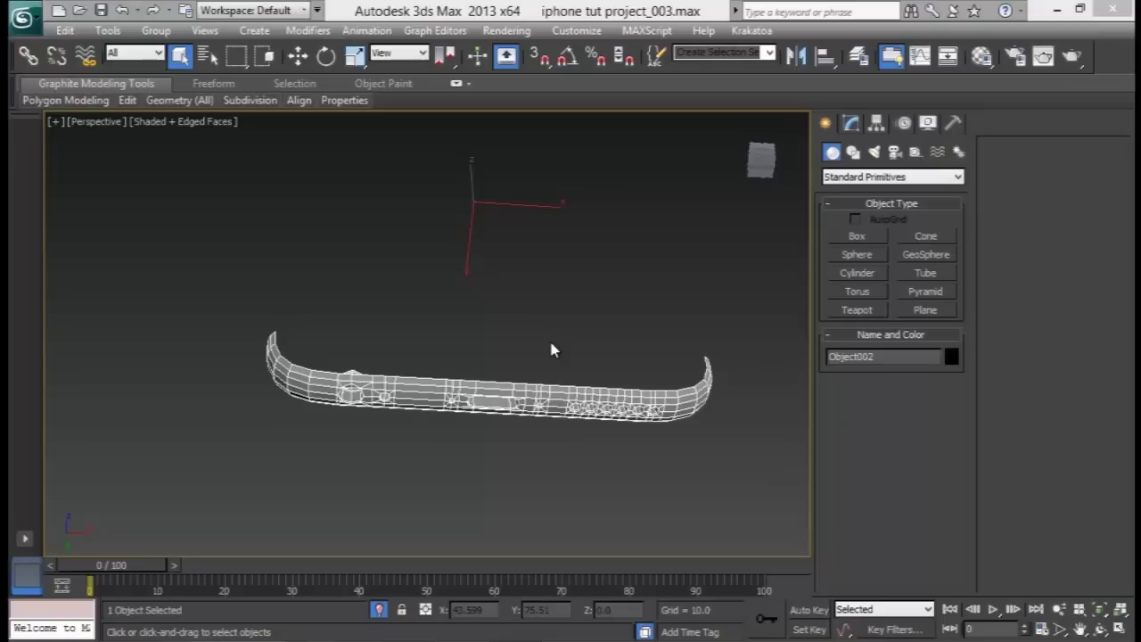
# - Examine the holes along the curved phone frame strip up close, especially the large octagonal hole and its surrounding edges
pyautogui.keyDown('alt'); pyautogui.moveTo(454, 362); pyautogui.dragTo(477, 288, button='middle'); pyautogui.keyUp('alt')
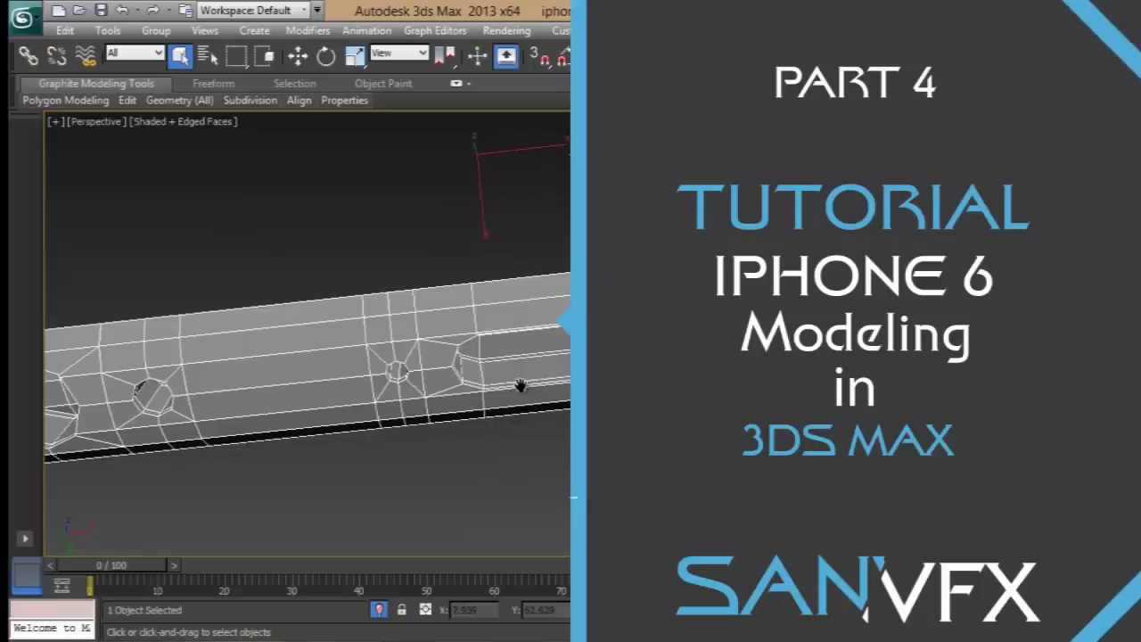
pyautogui.scroll(-5, 532, 366)
pyautogui.keyDown('alt'); pyautogui.moveTo(532, 366); pyautogui.dragTo(563, 378, button='middle'); pyautogui.keyUp('alt')
pyautogui.moveTo(450, 341); pyautogui.dragTo(509, 374, button='middle')
pyautogui.scroll(6, 367, 360)
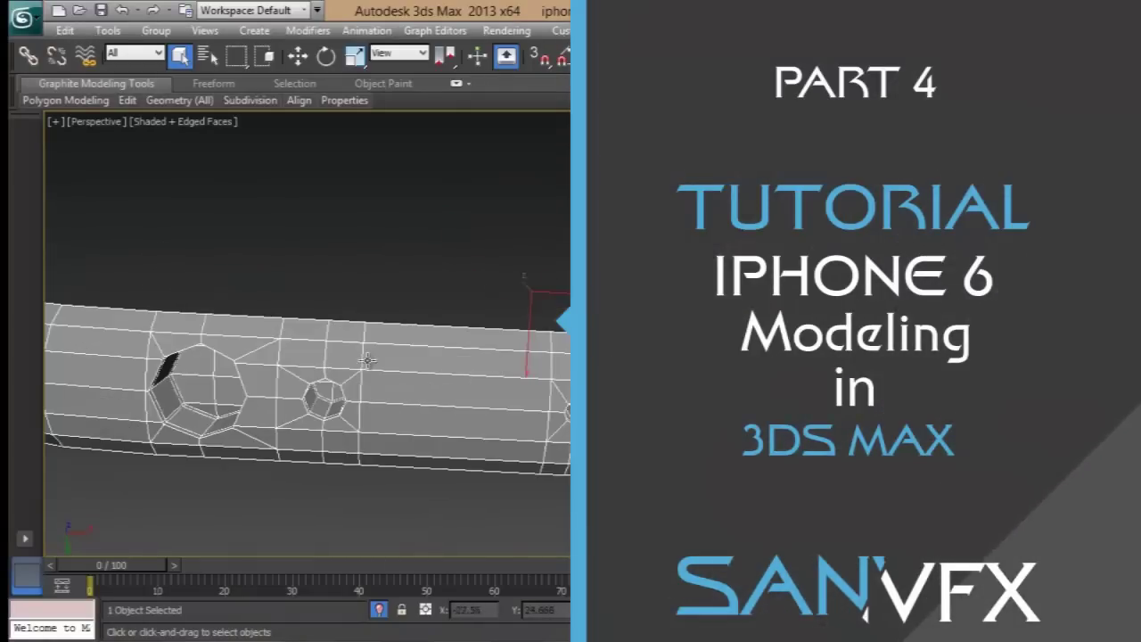
pyautogui.moveTo(367, 360); pyautogui.dragTo(540, 331, button='middle')
pyautogui.scroll(5, 489, 364)
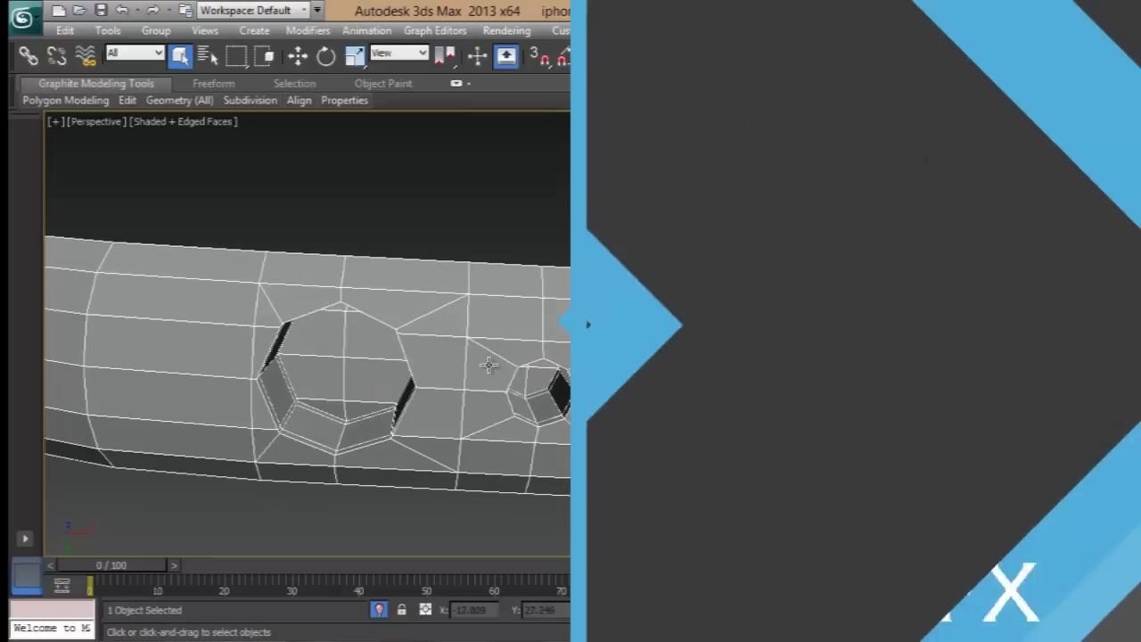
pyautogui.scroll(3, 488, 364)
pyautogui.scroll(-4, 535, 347)
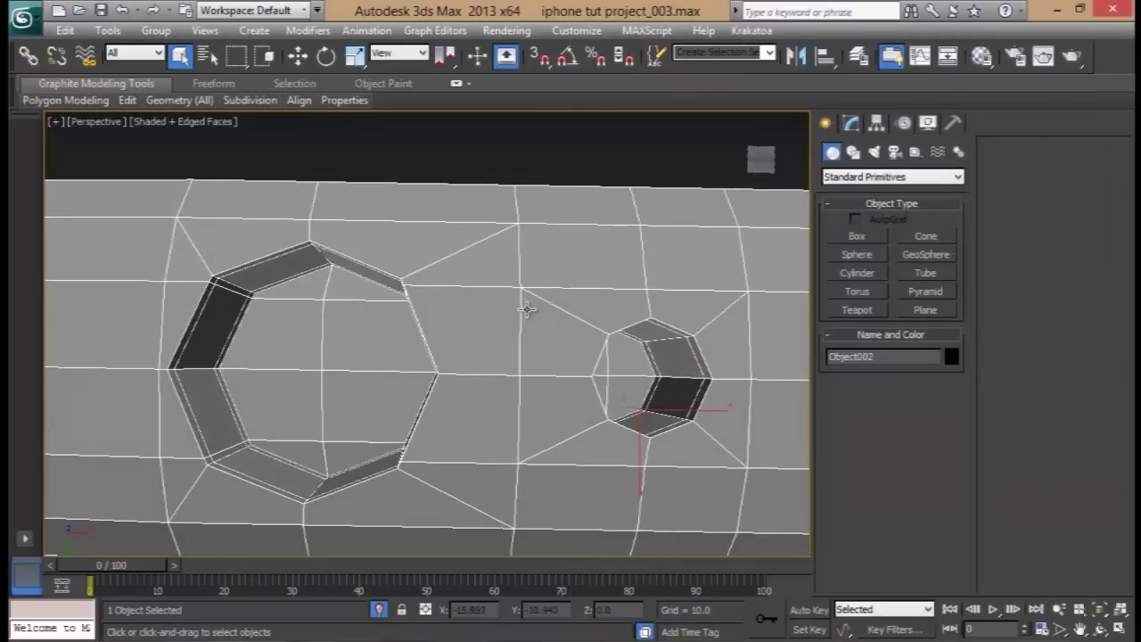
pyautogui.moveTo(525, 328); pyautogui.dragTo(541, 284, button='middle')
pyautogui.moveTo(330, 256); pyautogui.dragTo(410, 299, button='middle')
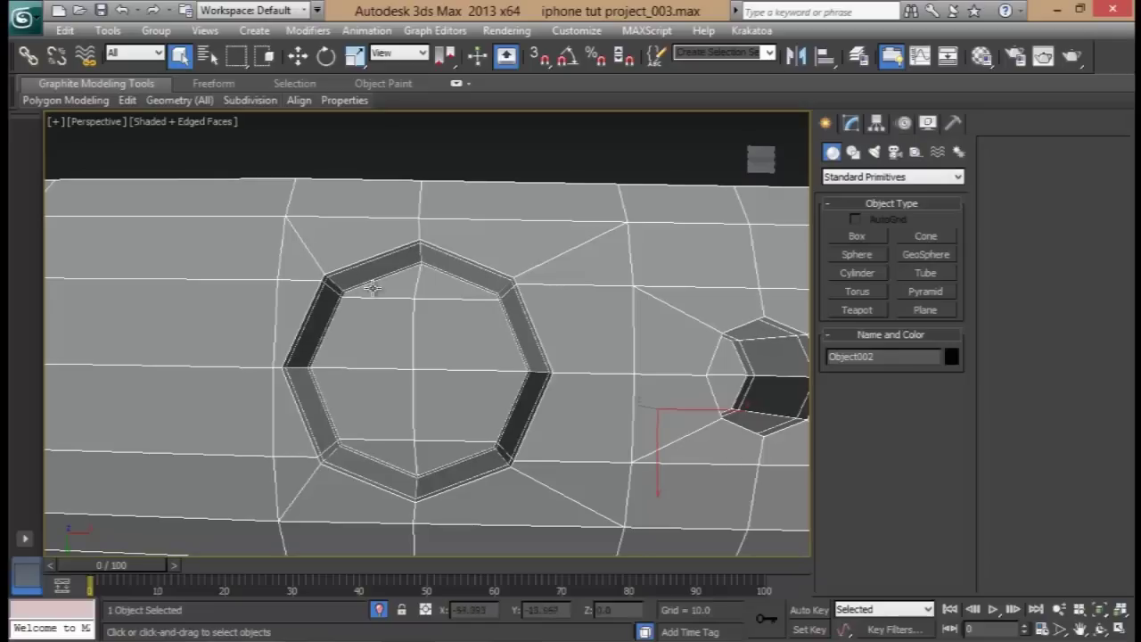
# - Preview the frame strip with NURMS subdivision, then turn the subdivision off again
pyautogui.click(851, 122)
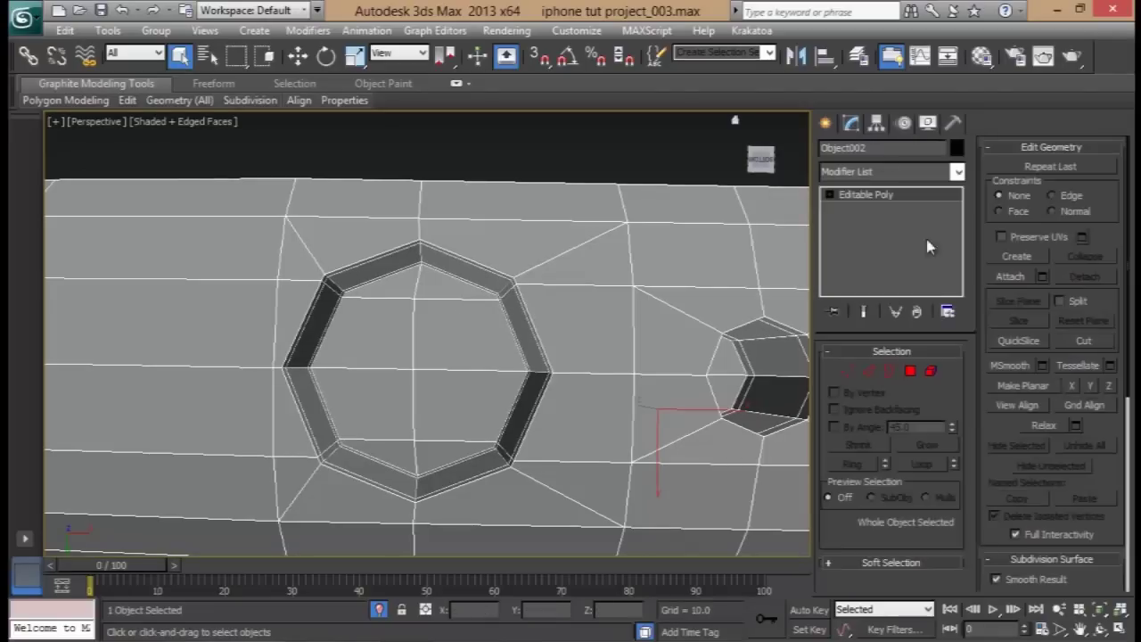
pyautogui.scroll(-5, 1008, 432)
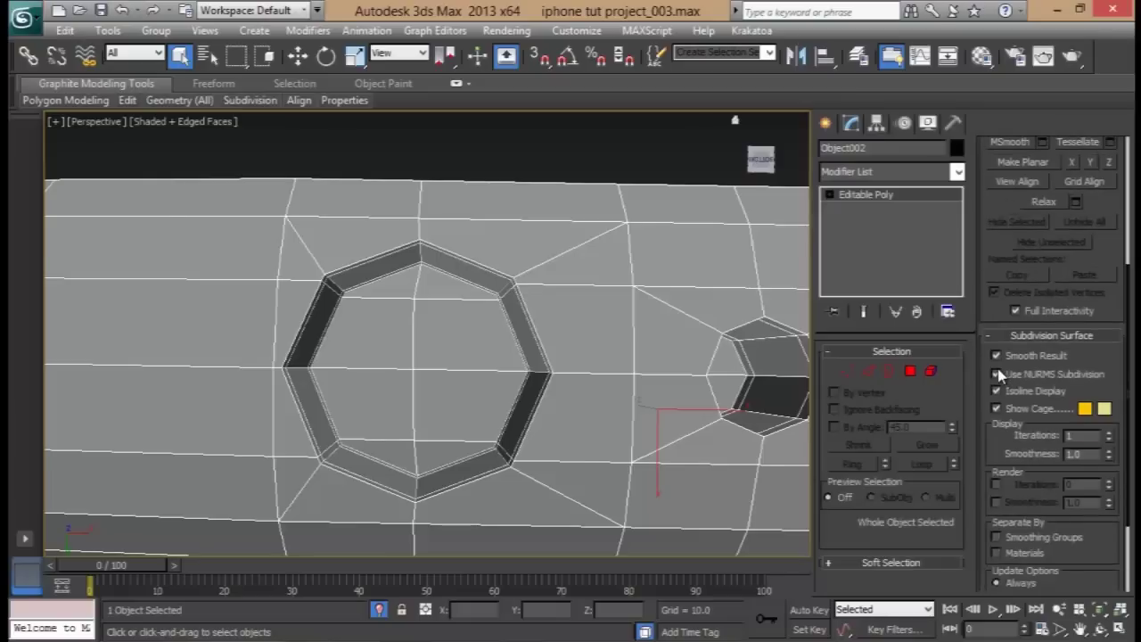
pyautogui.click(997, 374)
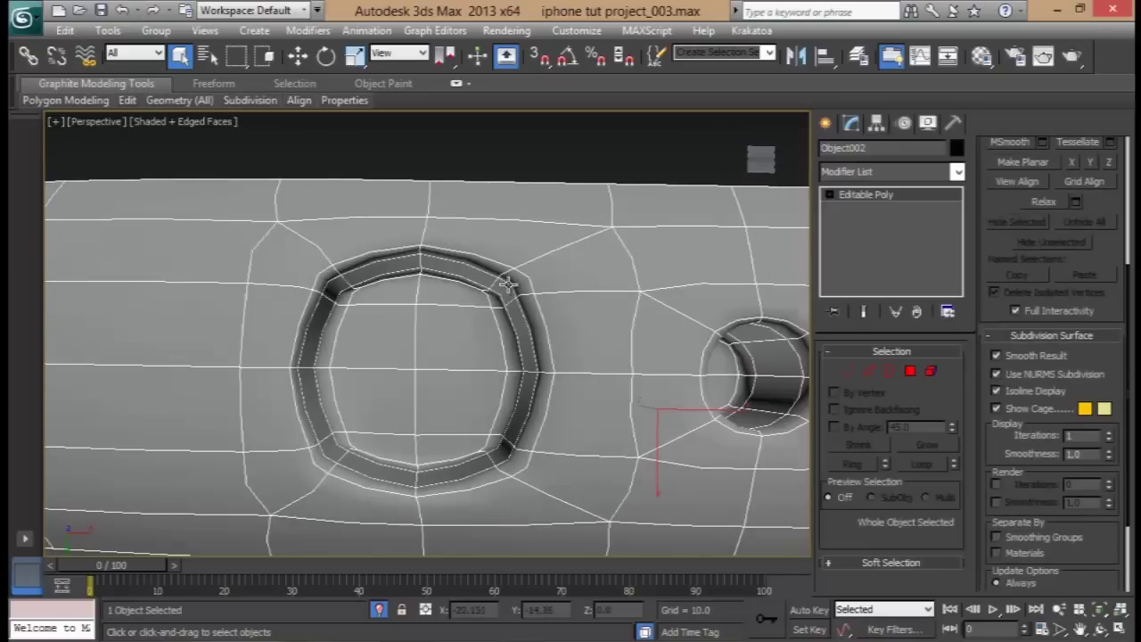
pyautogui.click(996, 374)
pyautogui.keyDown('alt'); pyautogui.moveTo(597, 303); pyautogui.dragTo(631, 363, button='middle'); pyautogui.keyUp('alt')
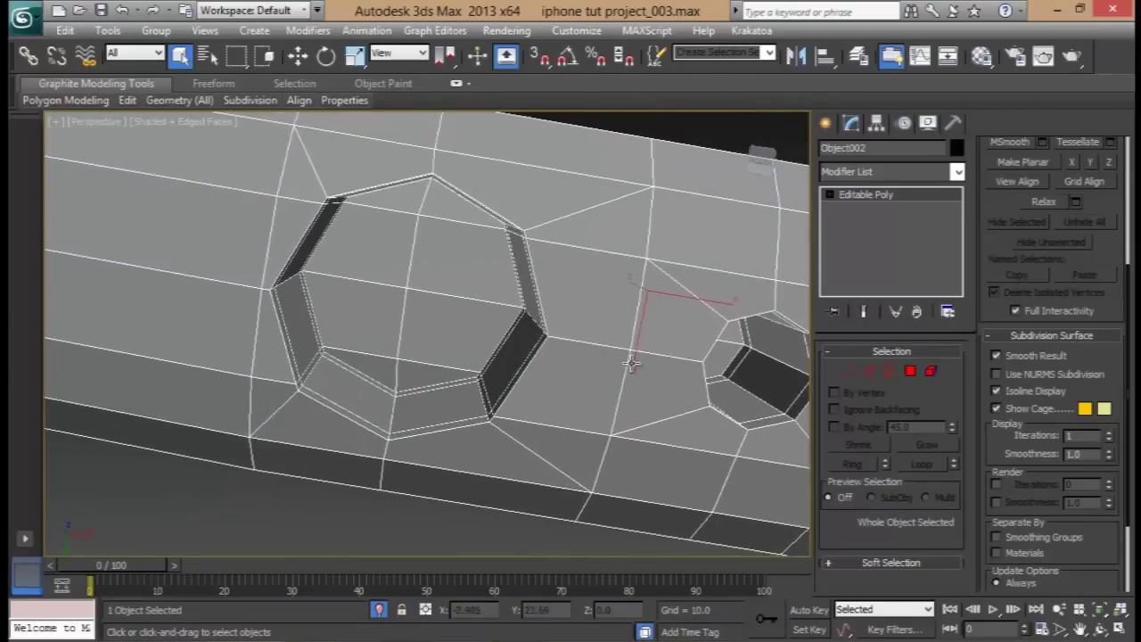
# - Remove the four diagonal edges running from the large hole's corners to the surrounding grid, including their continuations inside the hole
pyautogui.click(865, 376)
pyautogui.keyDown('alt'); pyautogui.moveTo(740, 356); pyautogui.dragTo(554, 163, button='middle'); pyautogui.keyUp('alt')
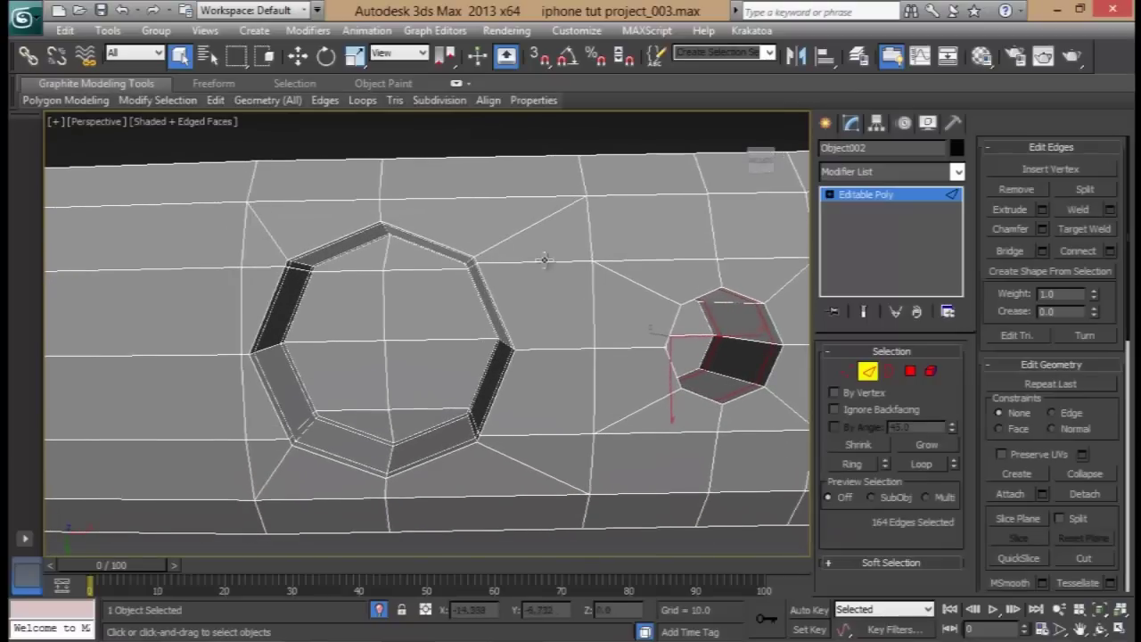
pyautogui.keyDown('alt'); pyautogui.moveTo(540, 266); pyautogui.dragTo(606, 280, button='middle'); pyautogui.keyUp('alt')
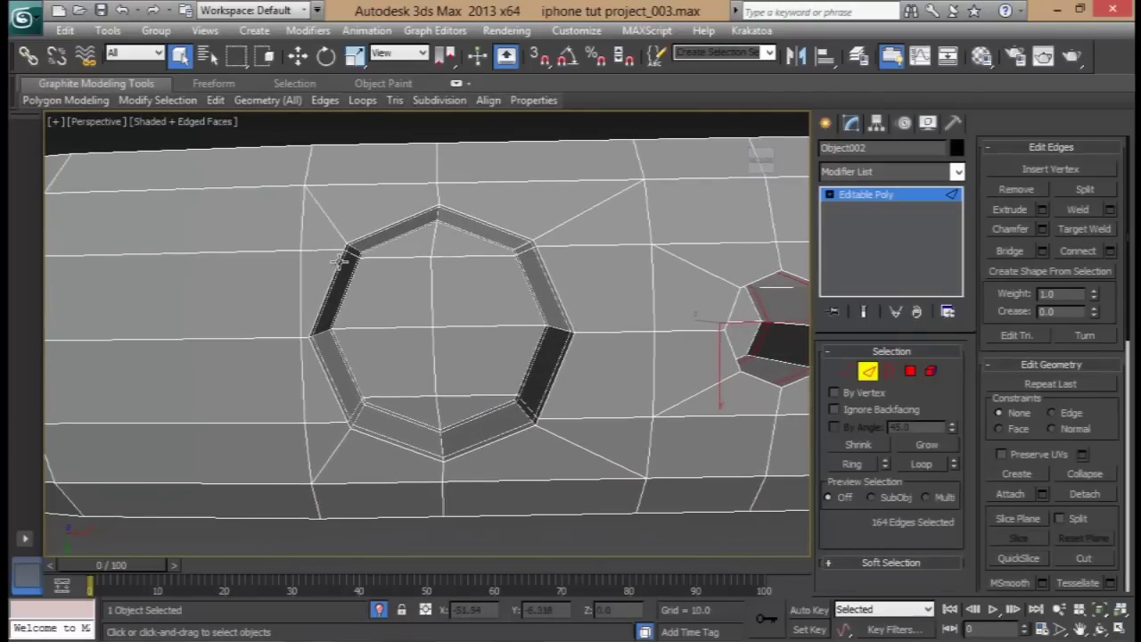
pyautogui.doubleClick(330, 250)
pyautogui.scroll(-5, 433, 315)
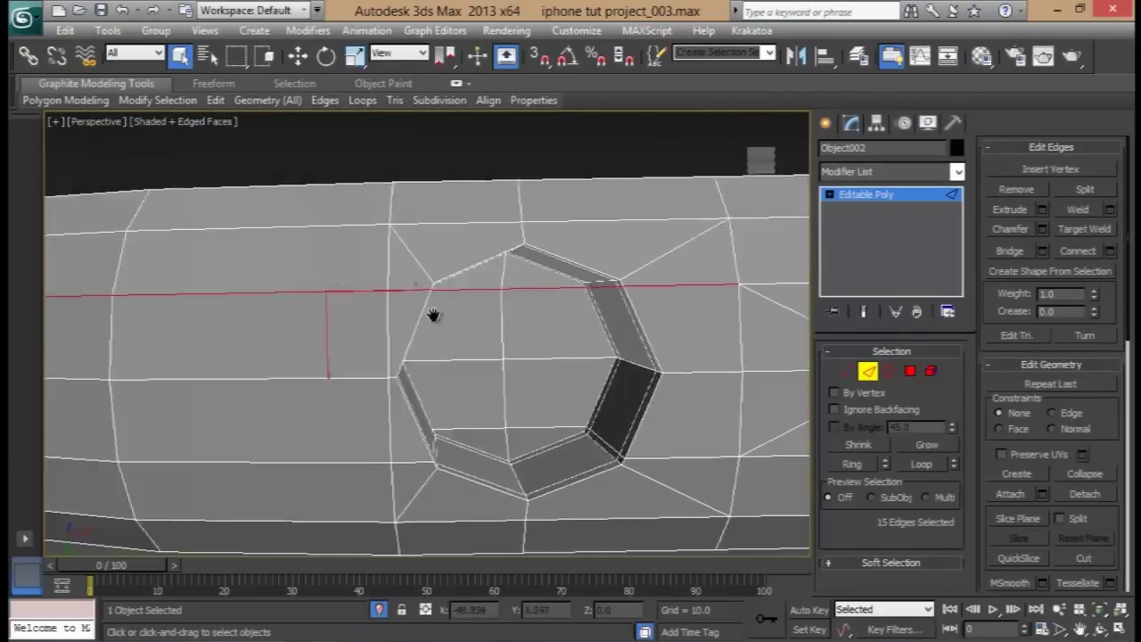
pyautogui.keyDown('alt'); pyautogui.moveTo(570, 332); pyautogui.dragTo(375, 279, button='middle'); pyautogui.keyUp('alt')
pyautogui.moveTo(467, 257); pyautogui.dragTo(543, 326, button='middle')
pyautogui.scroll(5, 517, 319)
pyautogui.click(544, 277)
pyautogui.doubleClick(544, 277)
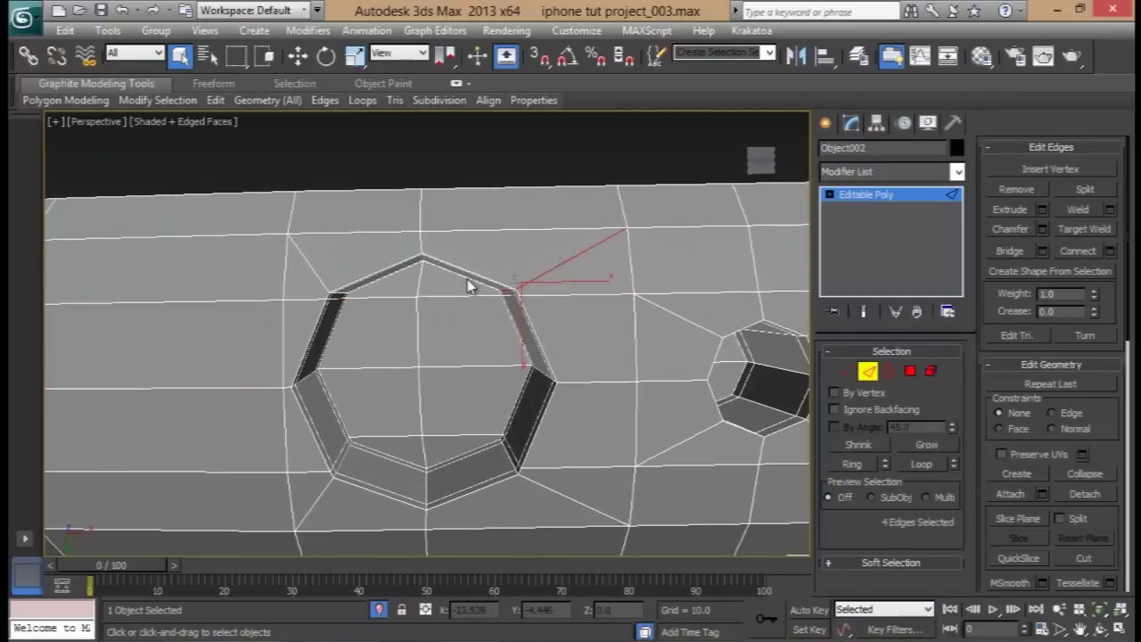
pyautogui.keyDown('alt'); pyautogui.moveTo(357, 310); pyautogui.dragTo(368, 392, button='middle'); pyautogui.keyUp('alt')
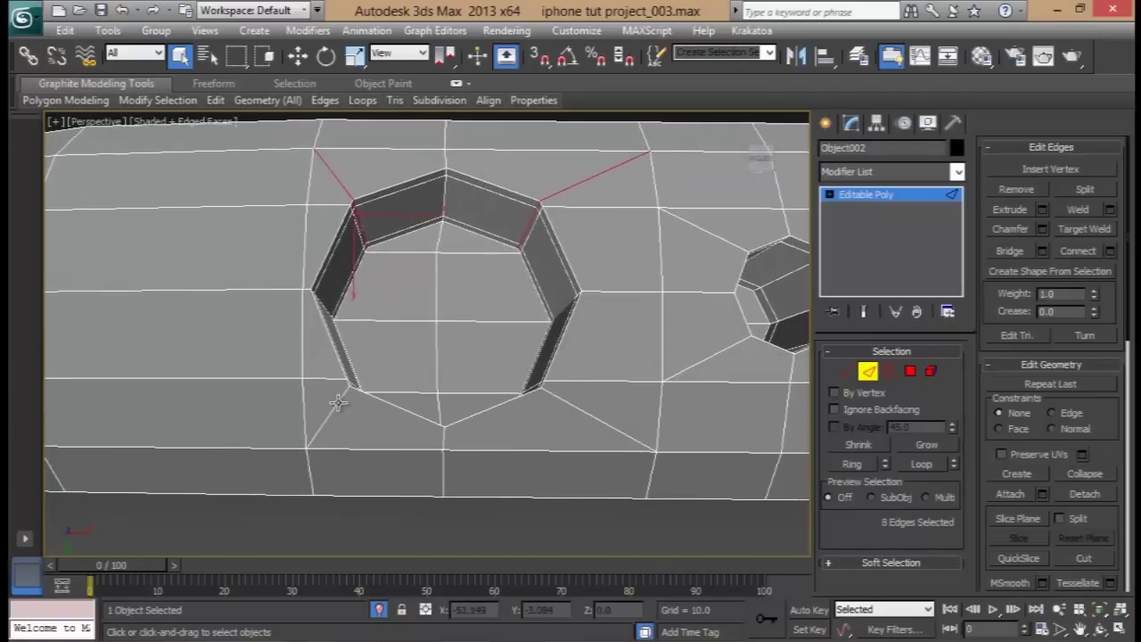
pyautogui.keyDown('alt'); pyautogui.moveTo(567, 403); pyautogui.dragTo(569, 426, button='middle'); pyautogui.keyUp('alt')
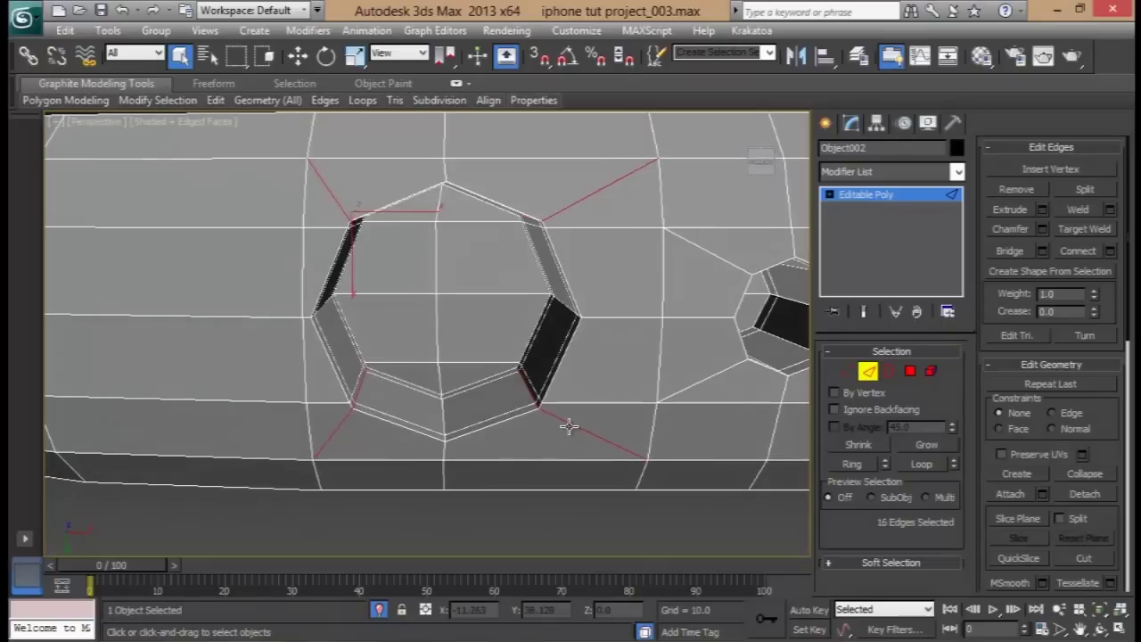
pyautogui.hotkey('ctrl', 'd')
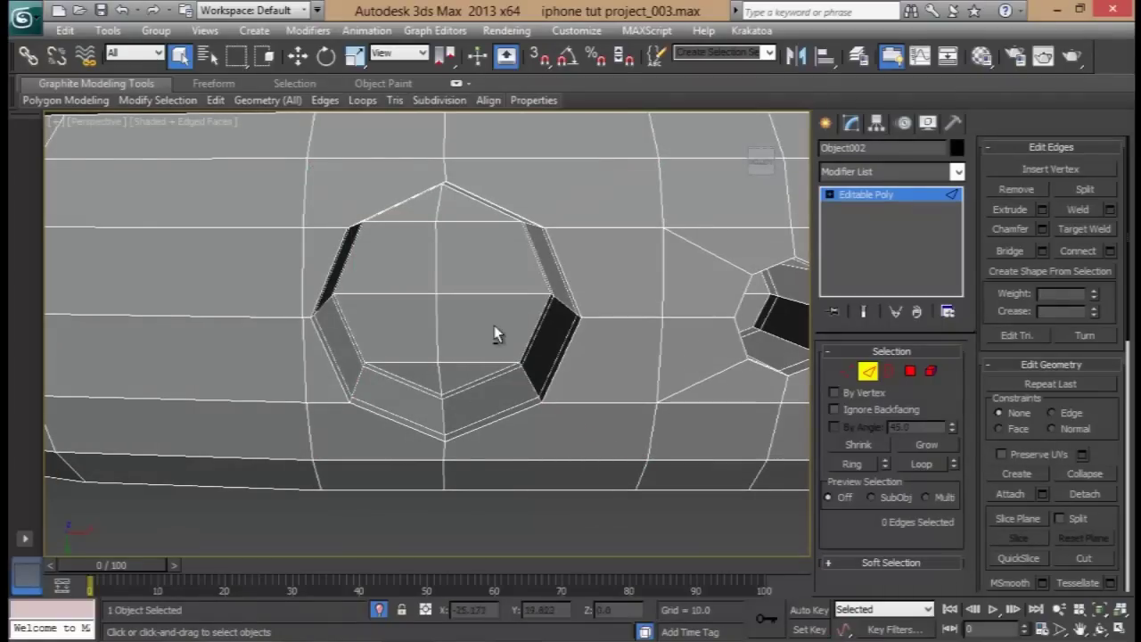
# - Scale the large hole's four diagonal corner vertex groups inward along X and outward along Y to even out the octagon
pyautogui.keyDown('alt'); pyautogui.moveTo(497, 333); pyautogui.dragTo(564, 368, button='middle'); pyautogui.keyUp('alt')
pyautogui.click(846, 371)
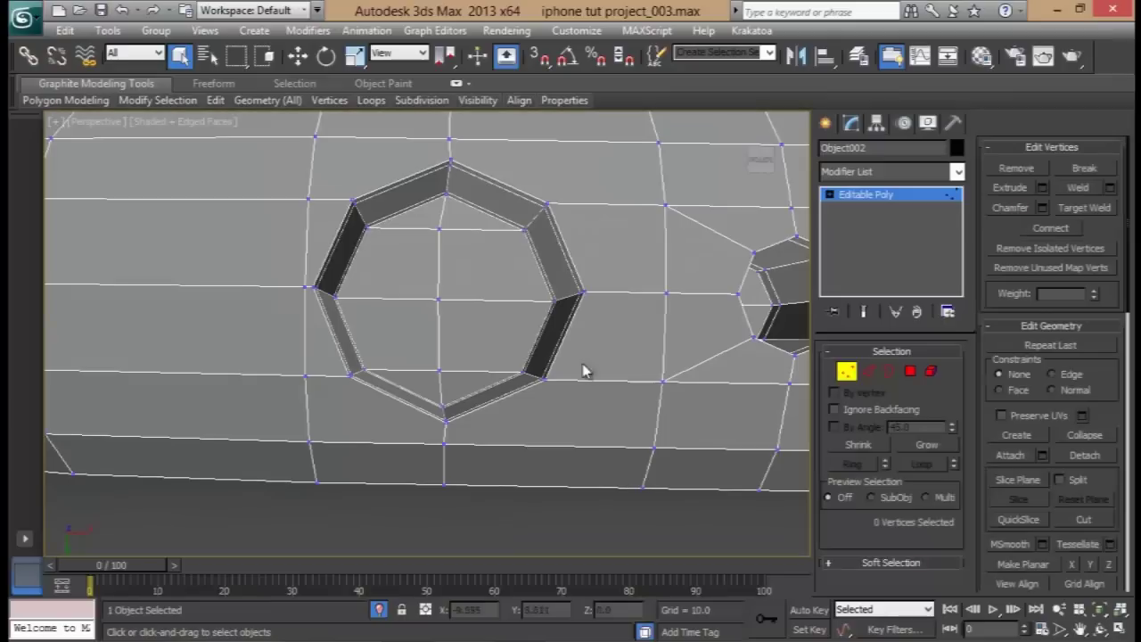
pyautogui.moveTo(496, 403); pyautogui.dragTo(497, 403)
pyautogui.keyDown('ctrl'); pyautogui.moveTo(342, 401); pyautogui.dragTo(342, 398); pyautogui.keyUp('ctrl')
pyautogui.keyDown('ctrl'); pyautogui.moveTo(339, 187); pyautogui.dragTo(370, 237); pyautogui.keyUp('ctrl')
pyautogui.keyDown('ctrl'); pyautogui.moveTo(554, 265); pyautogui.dragTo(555, 266); pyautogui.keyUp('ctrl')
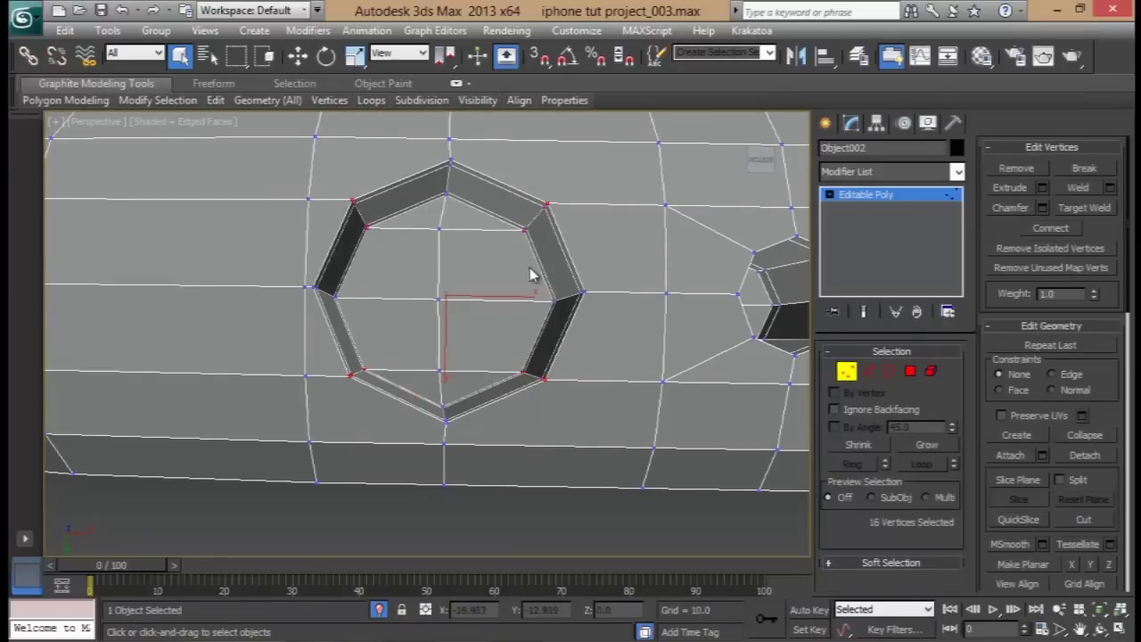
pyautogui.press('r')
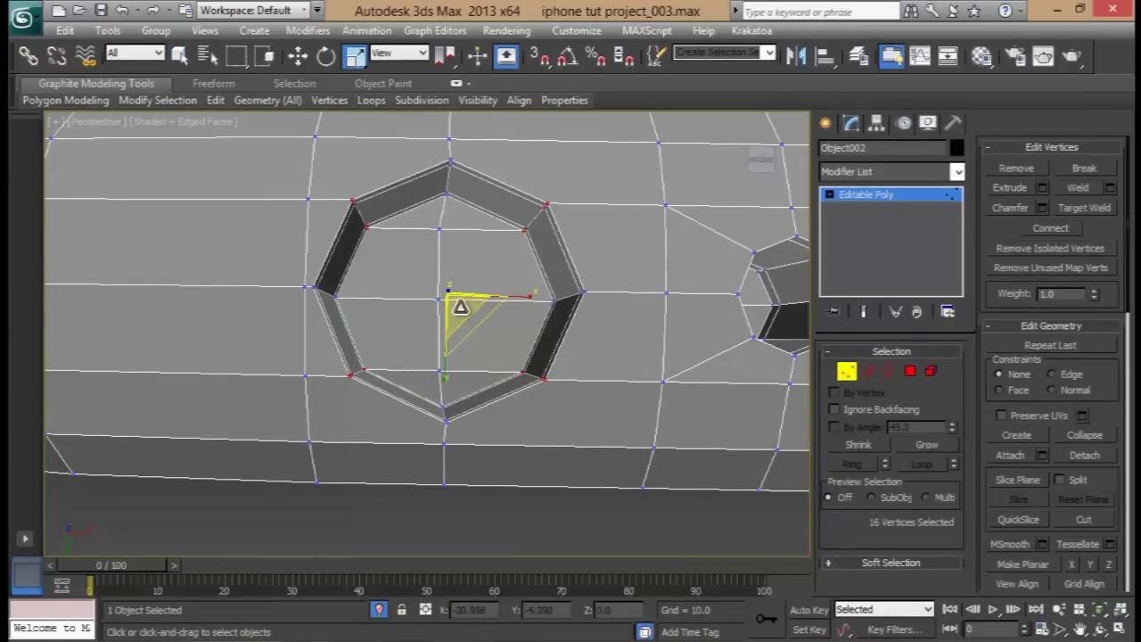
pyautogui.moveTo(461, 306); pyautogui.dragTo(513, 298)
pyautogui.moveTo(444, 373); pyautogui.dragTo(445, 375)
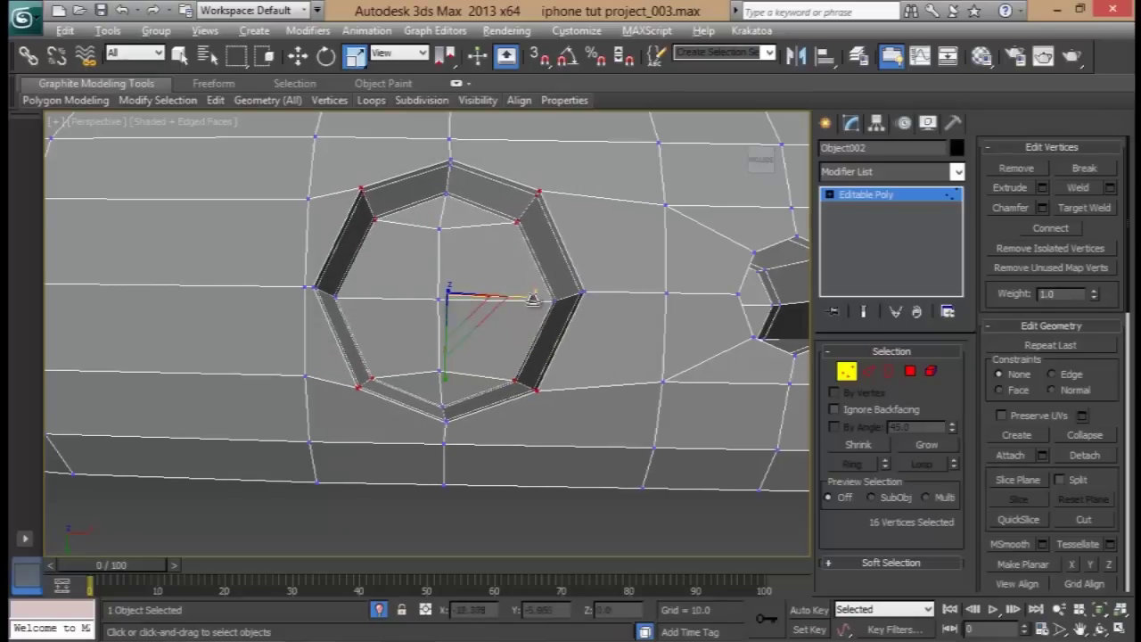
# - Move the hole's selected corner vertices slightly along Z to about -133.85, then clear the vertex selection
pyautogui.keyDown('alt'); pyautogui.moveTo(533, 299); pyautogui.dragTo(518, 241, button='middle'); pyautogui.keyUp('alt')
pyautogui.press('w')
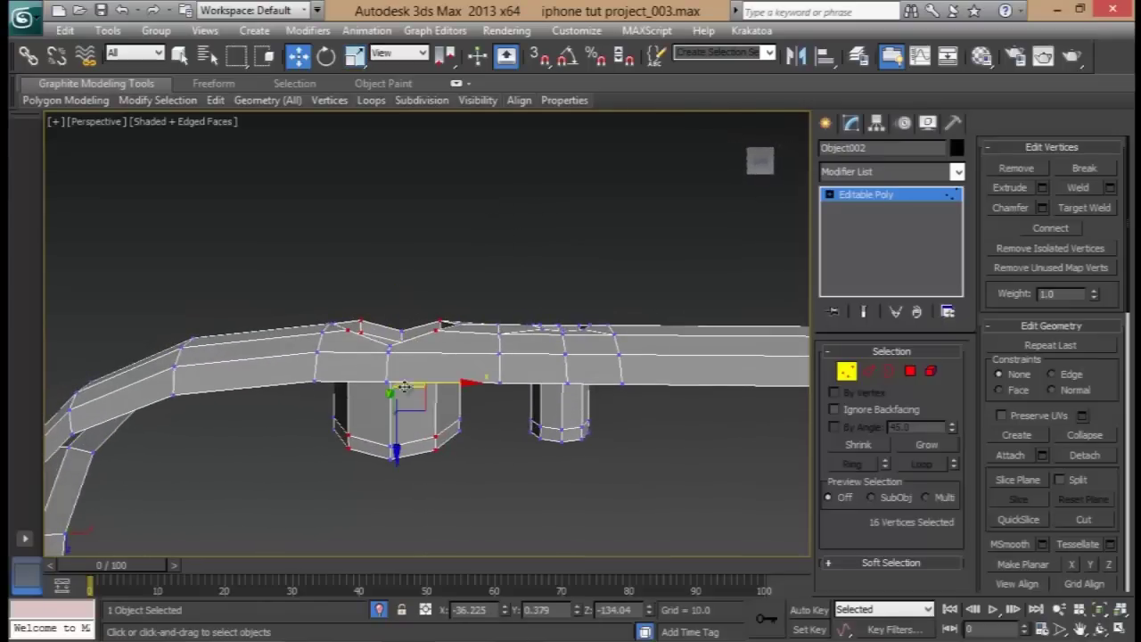
pyautogui.moveTo(396, 435); pyautogui.dragTo(396, 436)
pyautogui.keyDown('alt'); pyautogui.moveTo(397, 437); pyautogui.dragTo(406, 303, button='middle'); pyautogui.keyUp('alt')
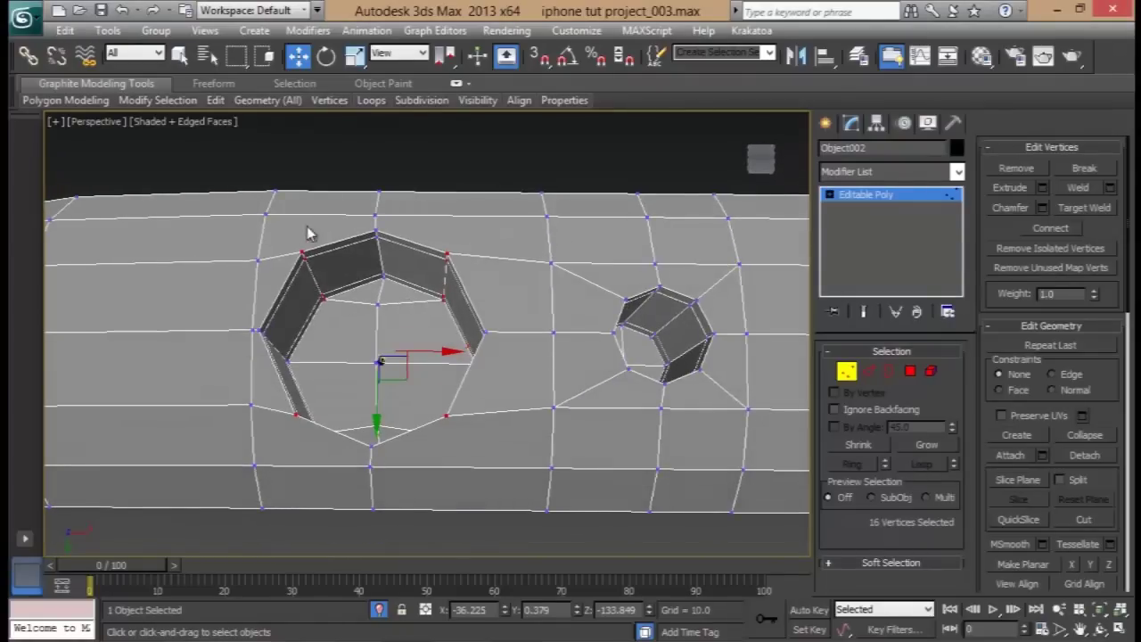
pyautogui.moveTo(332, 363); pyautogui.dragTo(336, 306, button='middle')
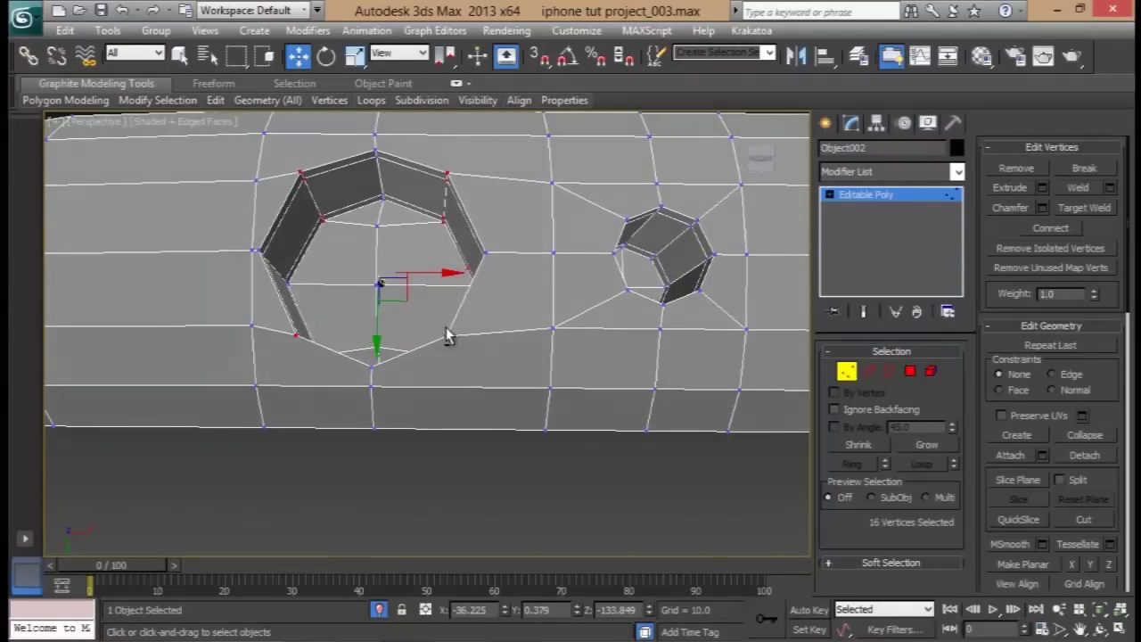
pyautogui.click(585, 471)
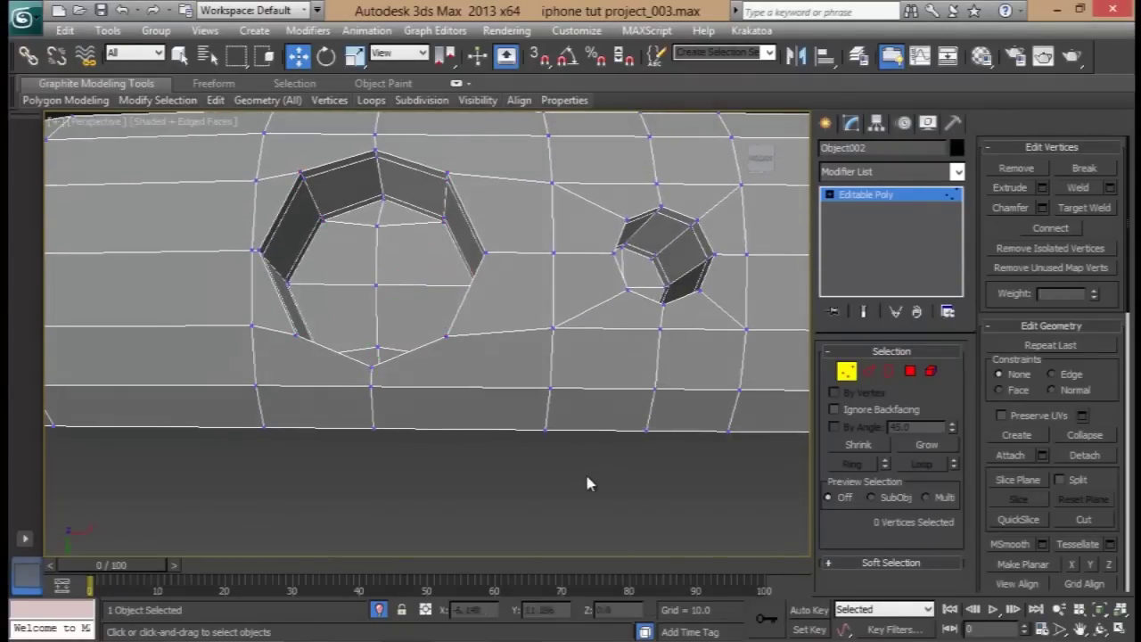
# - With 3D snapping enabled, cut edges from the large hole's two upper corner vertices up to the strip's upper border
pyautogui.click(847, 372)
pyautogui.click(1083, 341)
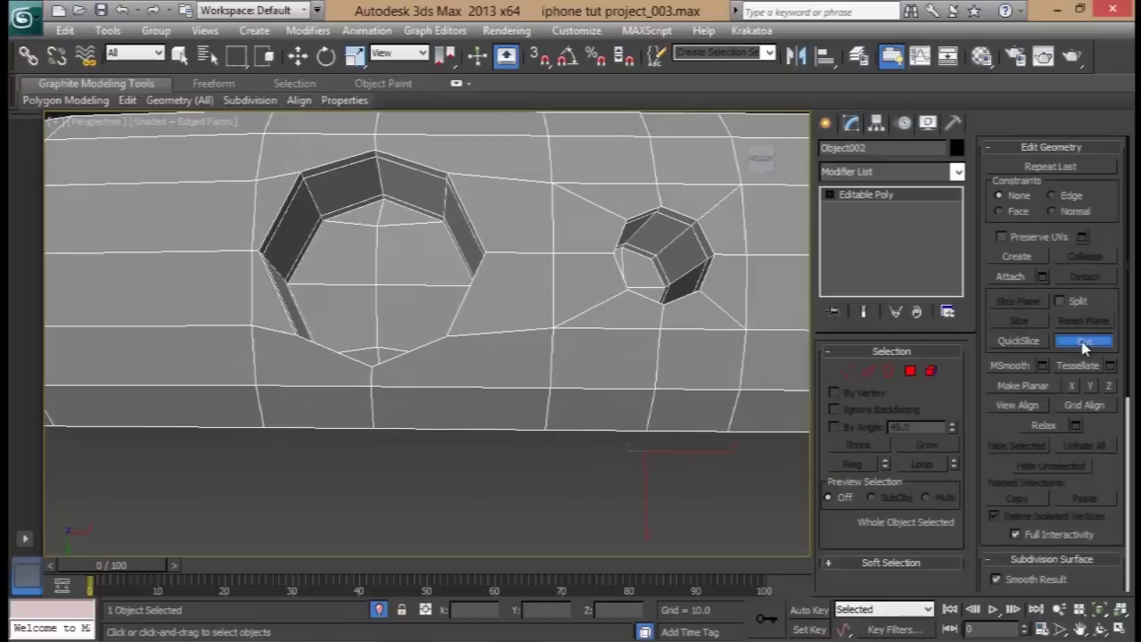
pyautogui.click(539, 56)
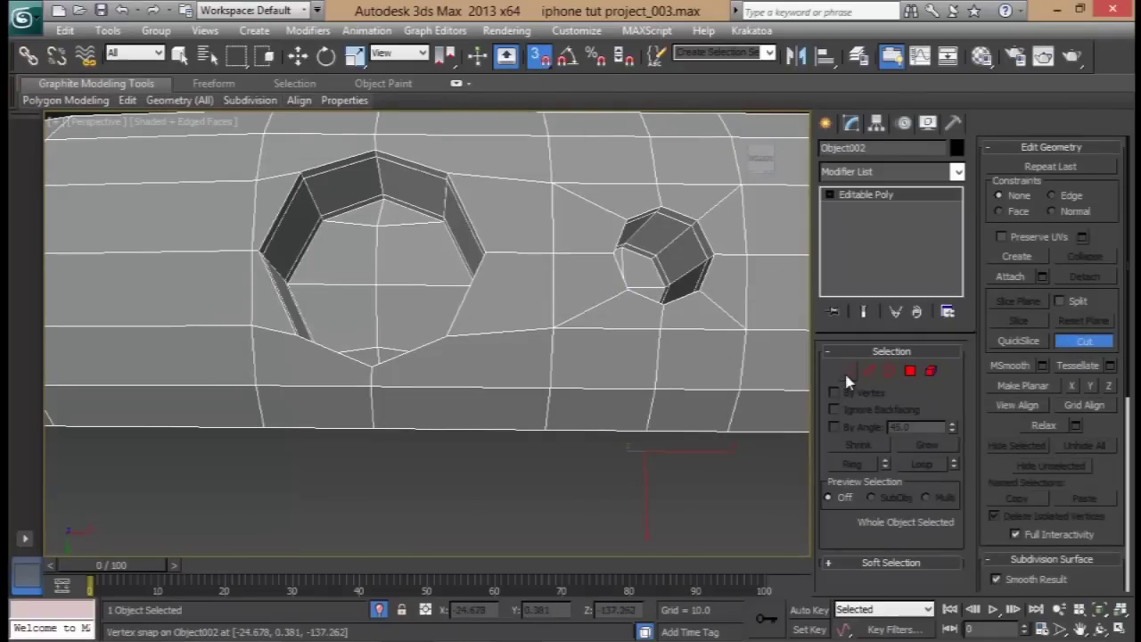
pyautogui.click(846, 371)
pyautogui.keyDown('alt'); pyautogui.moveTo(466, 229); pyautogui.dragTo(553, 236, button='middle'); pyautogui.keyUp('alt')
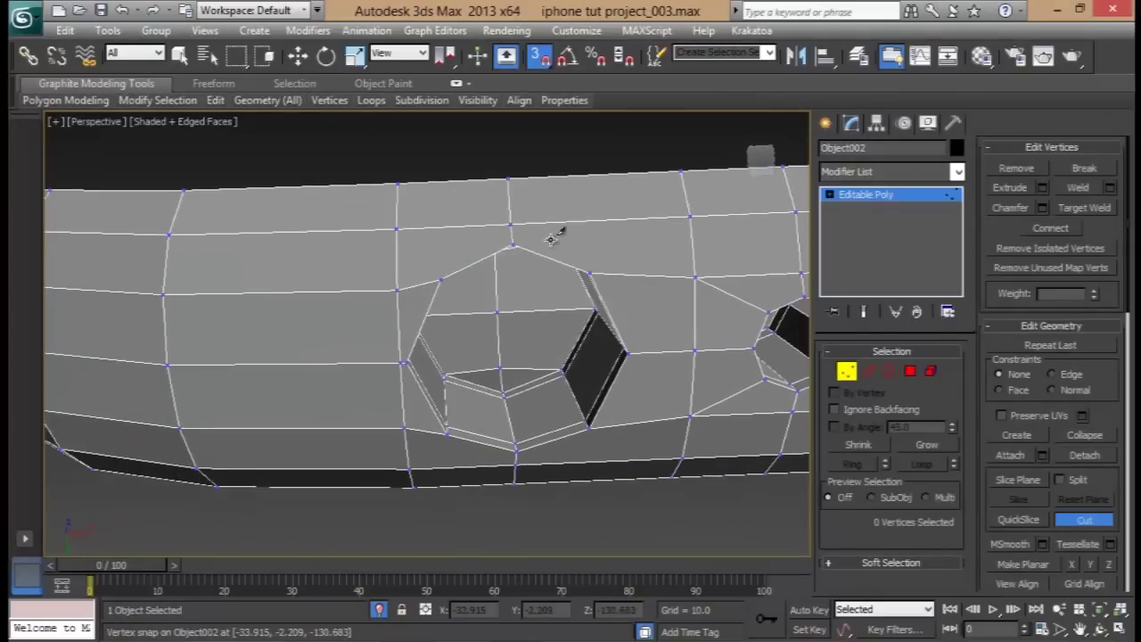
pyautogui.click(439, 274)
pyautogui.click(438, 227)
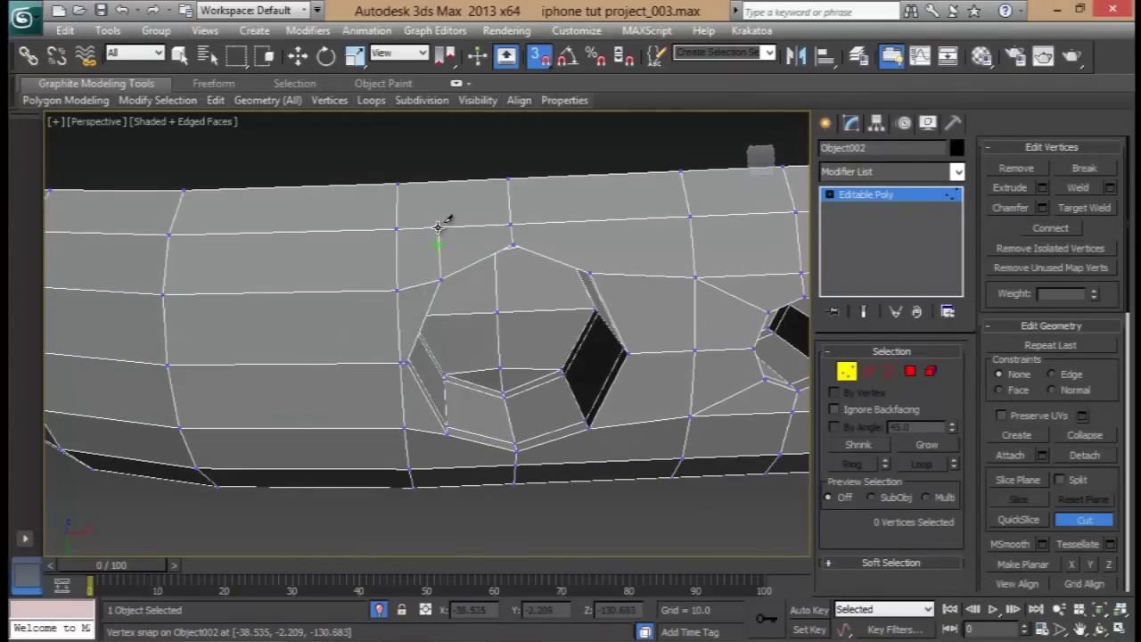
pyautogui.click(438, 182)
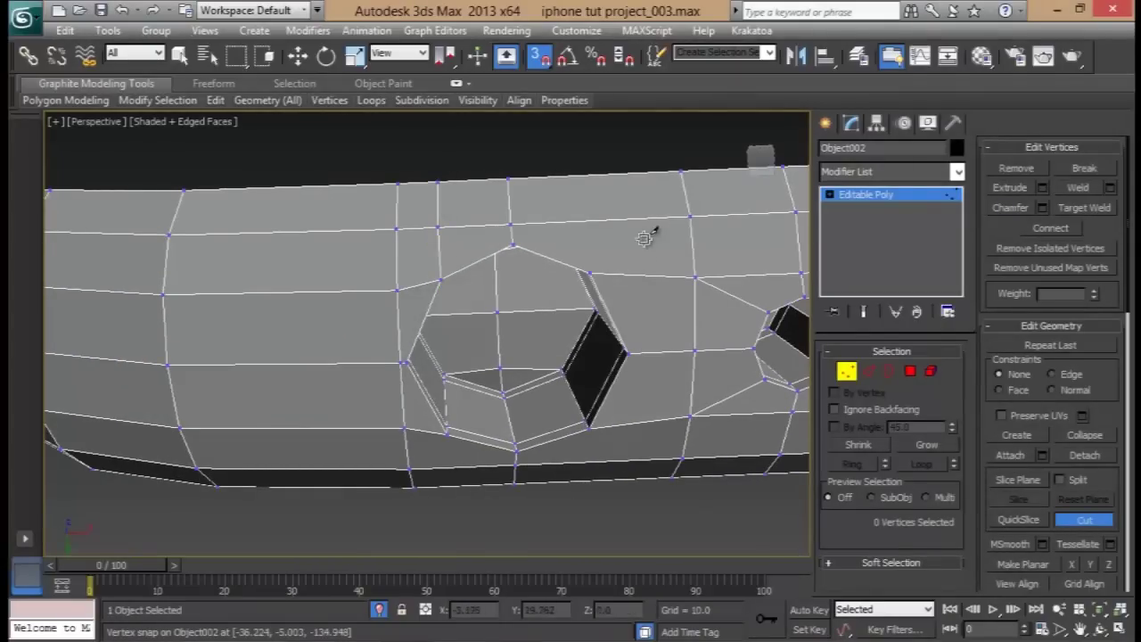
pyautogui.click(589, 220)
pyautogui.click(582, 173)
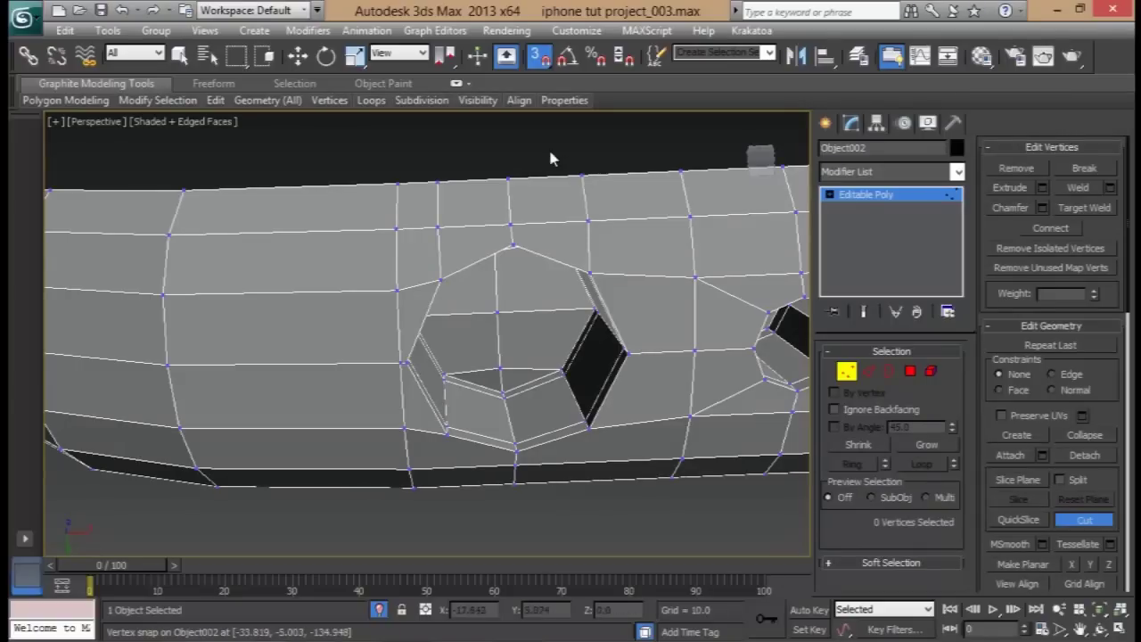
# - Cut matching edges from the large hole's two lower corner vertices down to the strip's lower border, then leave the Cut tool
pyautogui.moveTo(574, 414); pyautogui.dragTo(561, 288, button='middle')
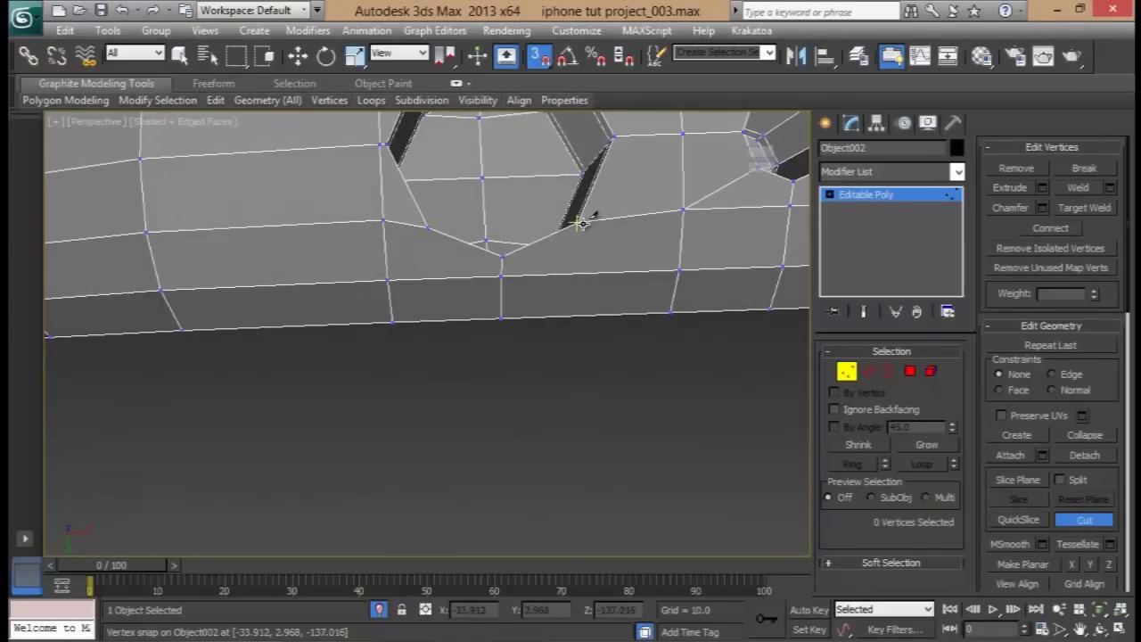
pyautogui.click(576, 313)
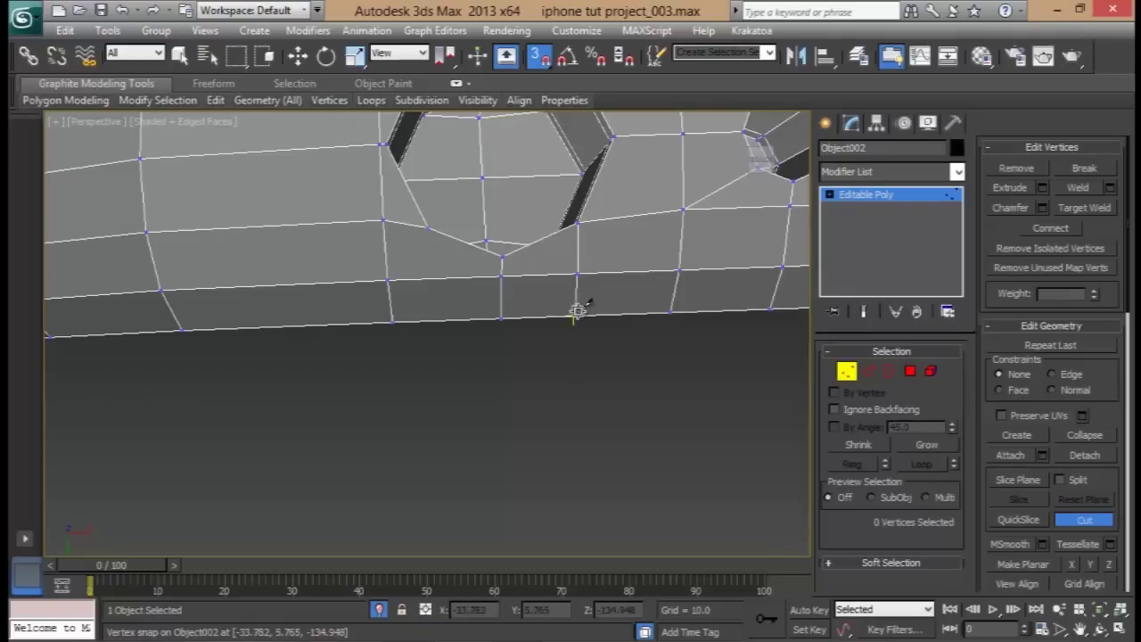
pyautogui.click(432, 278)
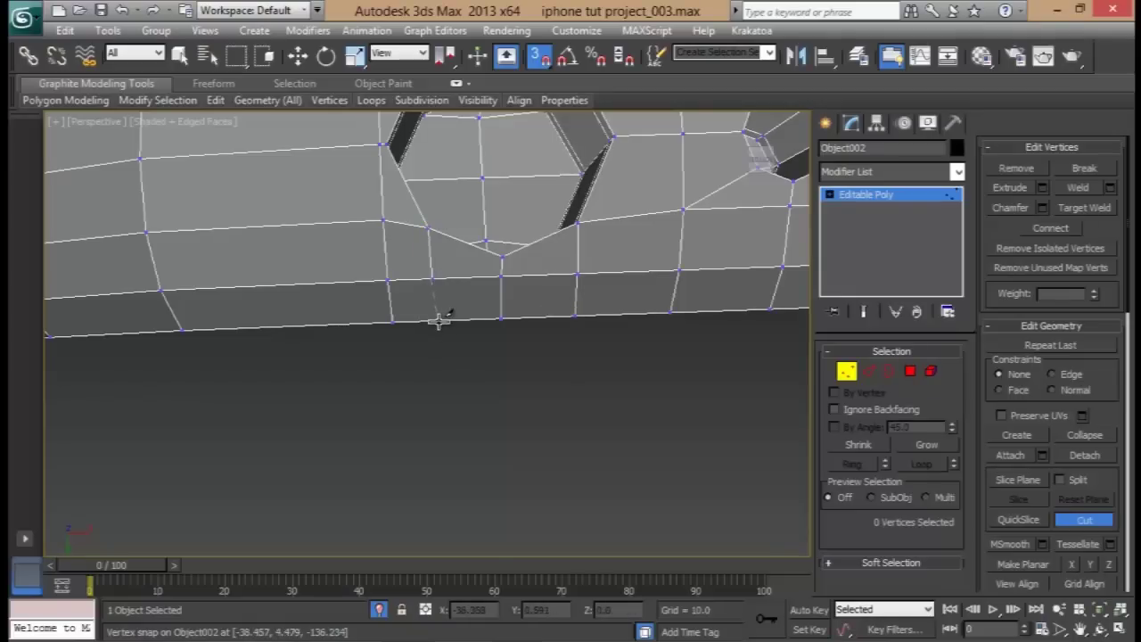
pyautogui.scroll(5, 445, 318)
pyautogui.moveTo(448, 306); pyautogui.dragTo(443, 333, button='middle')
pyautogui.scroll(-8, 443, 324)
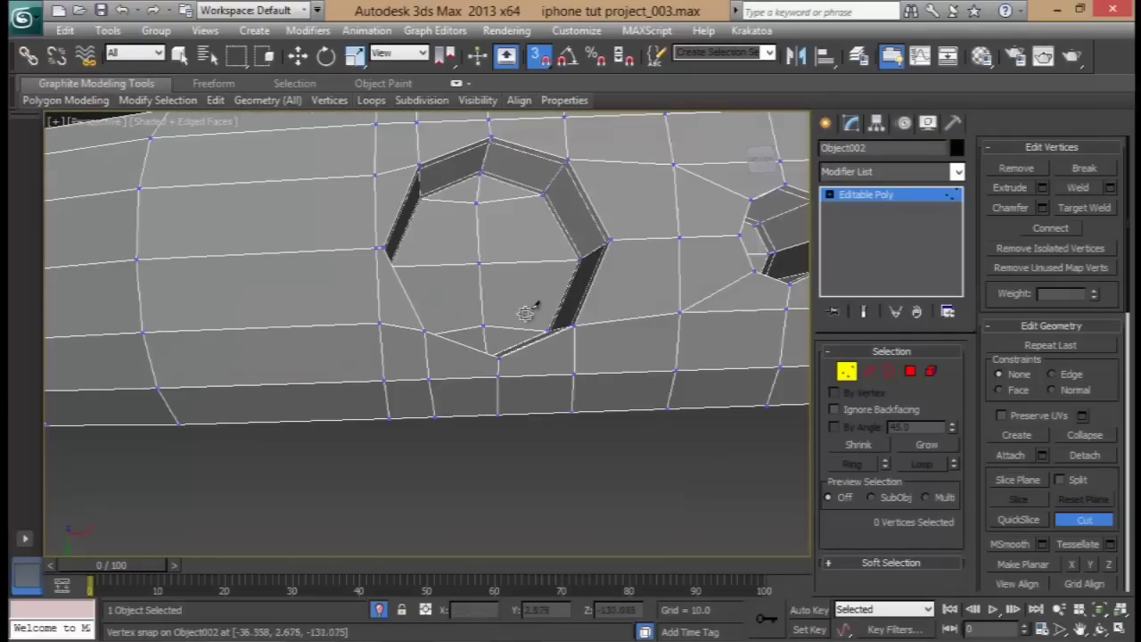
pyautogui.press('w')
pyautogui.moveTo(376, 312); pyautogui.dragTo(453, 296, button='middle')
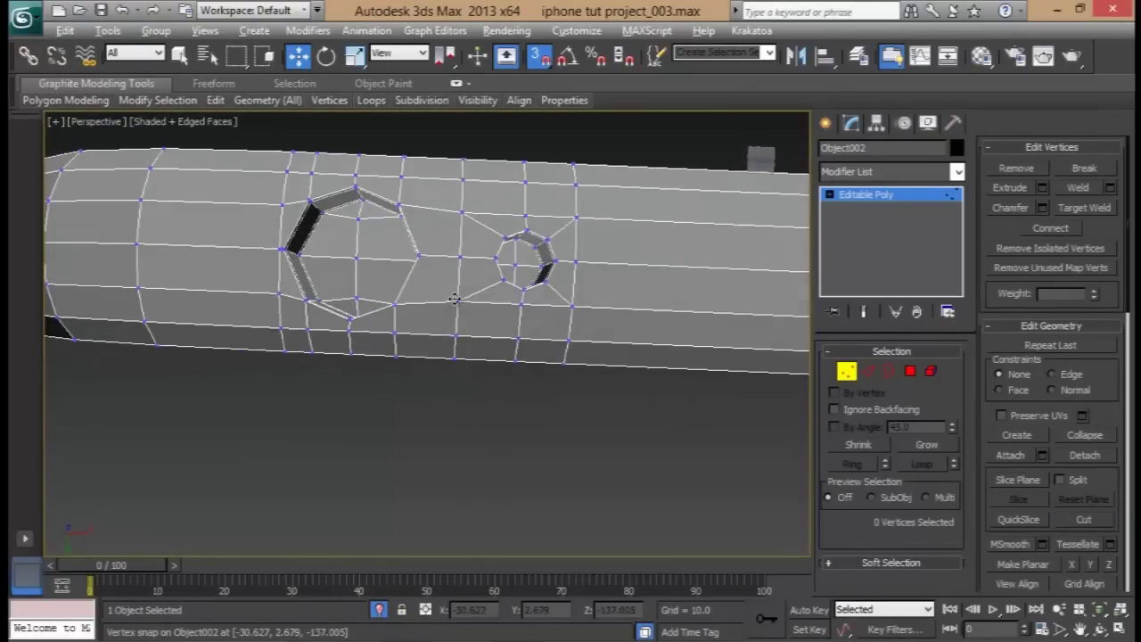
# - Leave vertex editing, preview the frame with NURMS subdivision to check the holes, and turn the subdivision off again
pyautogui.click(847, 374)
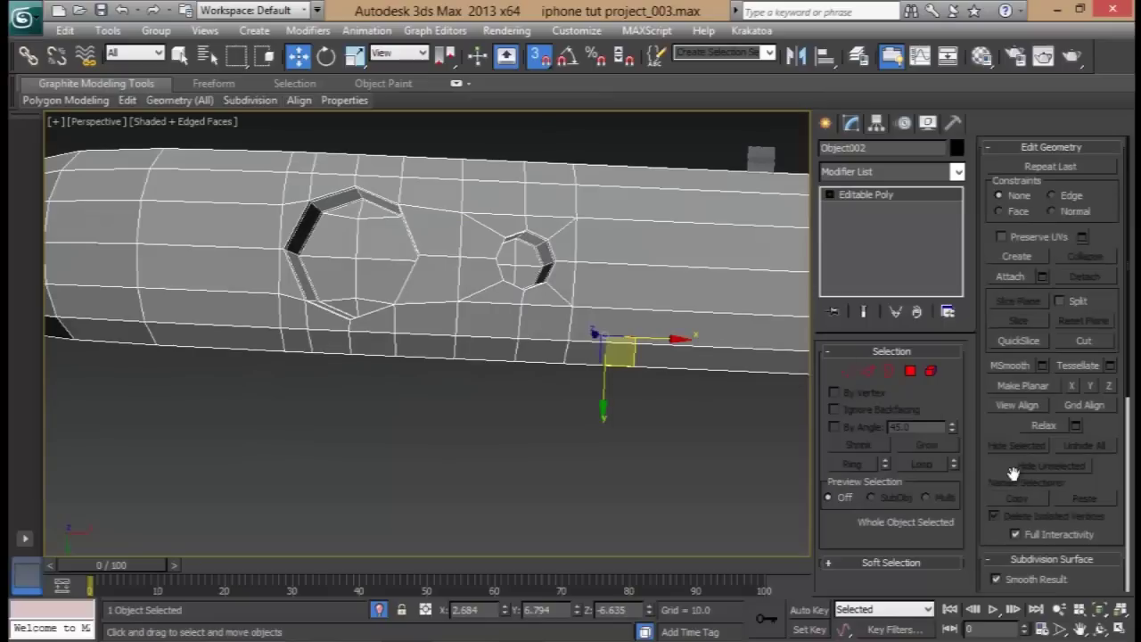
pyautogui.scroll(-5, 1013, 473)
pyautogui.click(997, 401)
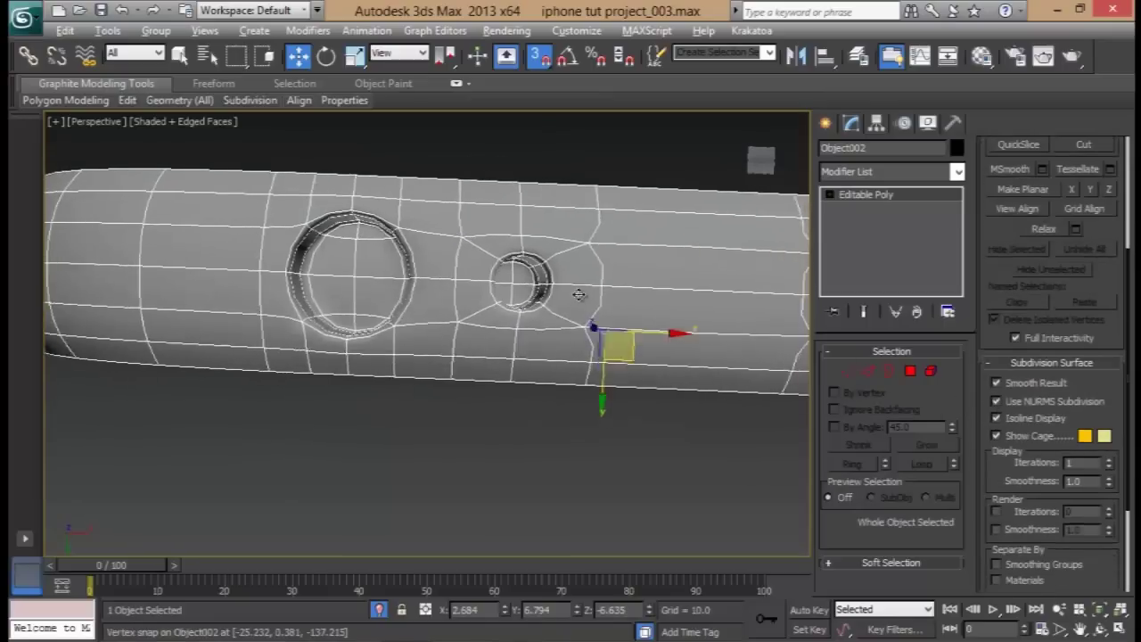
pyautogui.keyDown('alt'); pyautogui.moveTo(578, 296); pyautogui.dragTo(576, 364, button='middle'); pyautogui.keyUp('alt')
pyautogui.click(996, 404)
# - In edge editing, set the movement constraint to Edge and select all eight edges around the large hole's rim
pyautogui.moveTo(397, 334); pyautogui.dragTo(459, 259, button='middle')
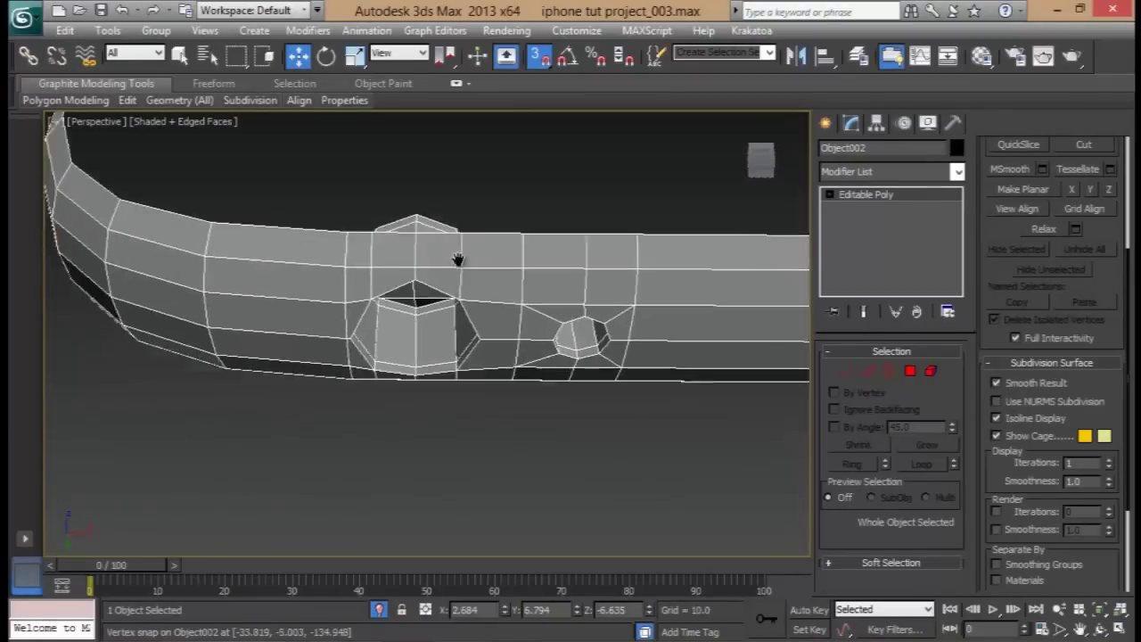
pyautogui.scroll(3, 459, 285)
pyautogui.keyDown('alt'); pyautogui.moveTo(458, 306); pyautogui.dragTo(434, 331, button='middle'); pyautogui.keyUp('alt')
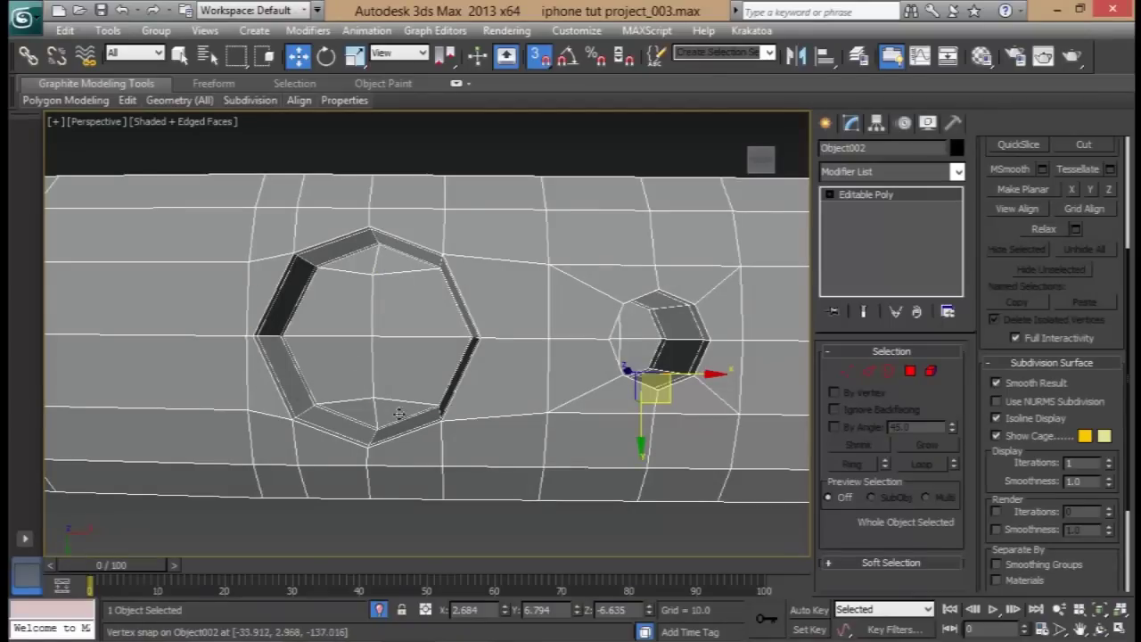
pyautogui.click(867, 372)
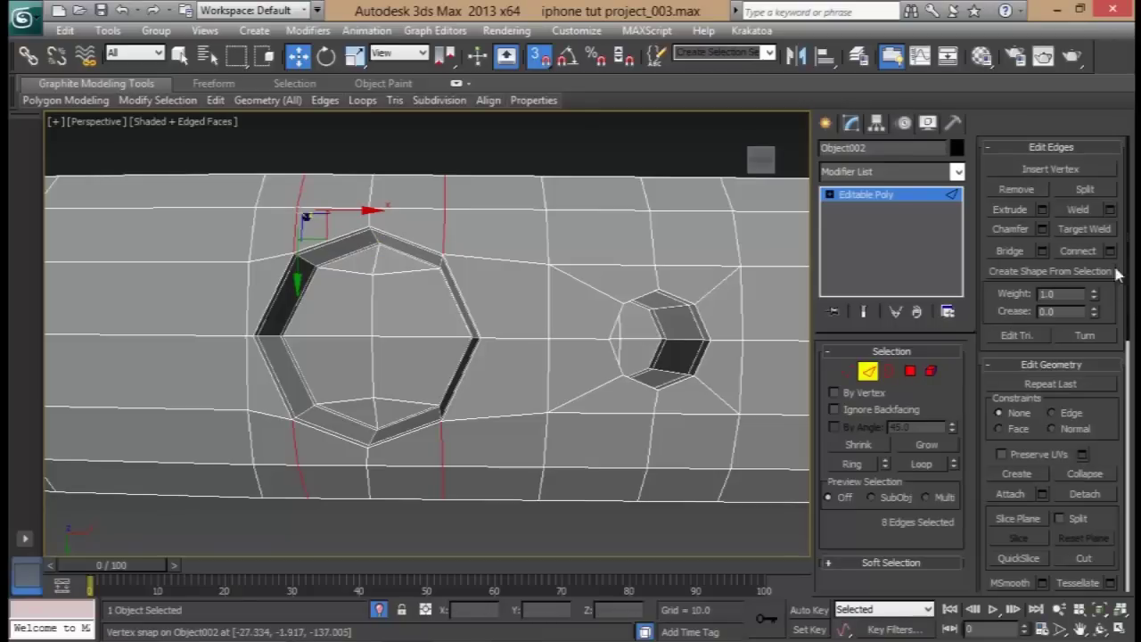
pyautogui.moveTo(1096, 403); pyautogui.dragTo(1094, 379)
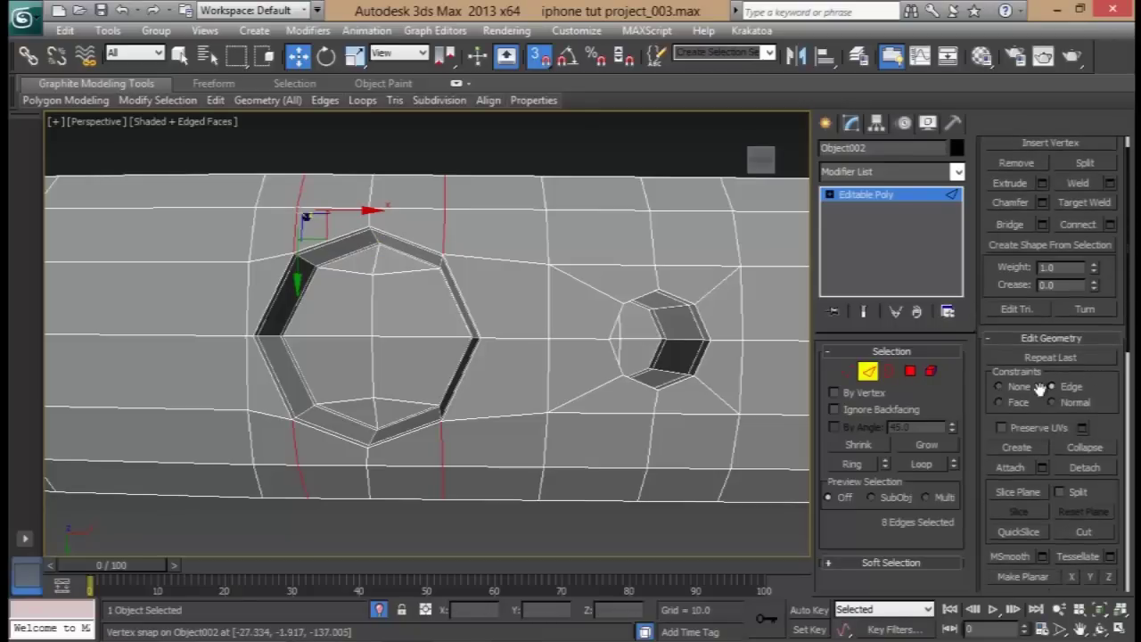
pyautogui.click(368, 232)
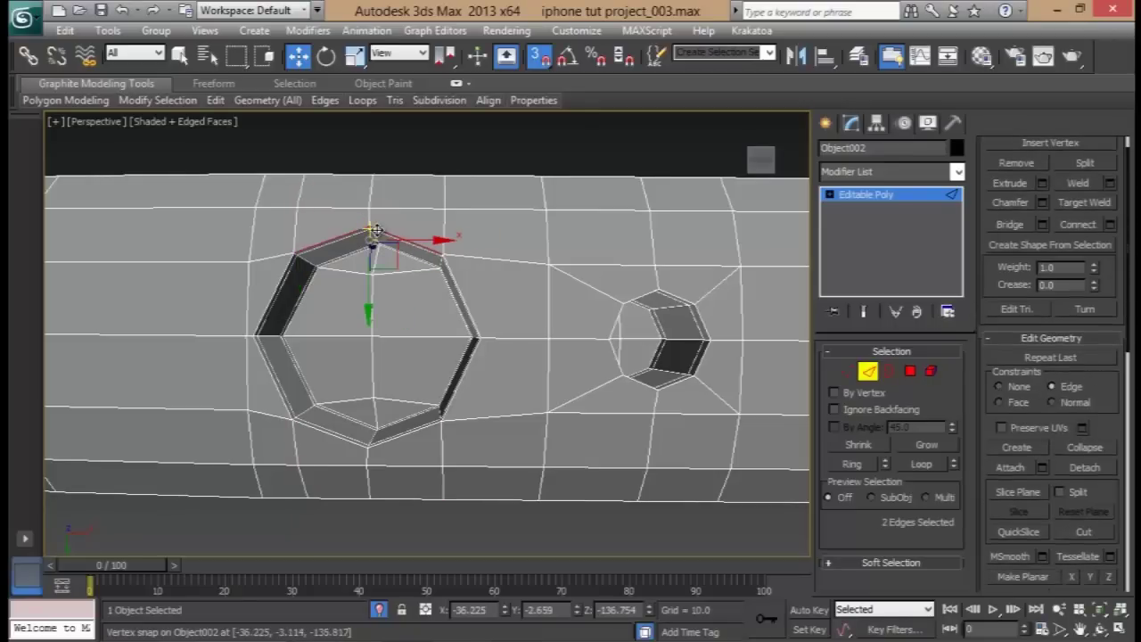
pyautogui.keyDown('ctrl'); pyautogui.click(285, 283); pyautogui.keyUp('ctrl')
pyautogui.keyDown('ctrl'); pyautogui.click(275, 376); pyautogui.keyUp('ctrl')
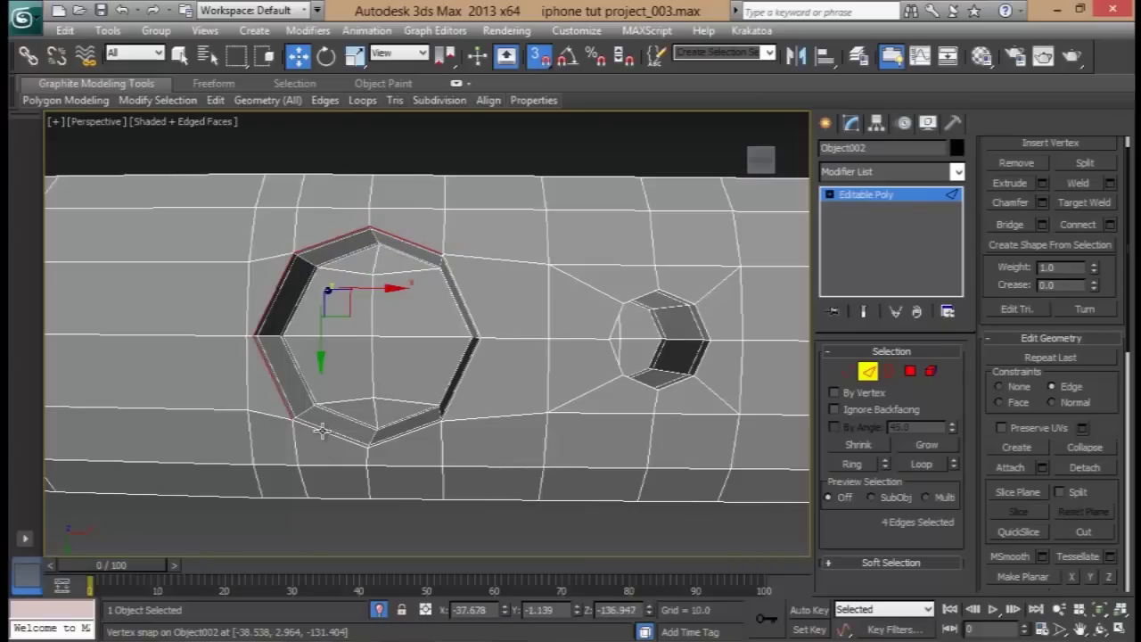
pyautogui.keyDown('ctrl'); pyautogui.click(321, 431); pyautogui.keyUp('ctrl')
pyautogui.keyDown('ctrl'); pyautogui.click(455, 390); pyautogui.keyUp('ctrl')
pyautogui.keyDown('ctrl'); pyautogui.click(461, 298); pyautogui.keyUp('ctrl')
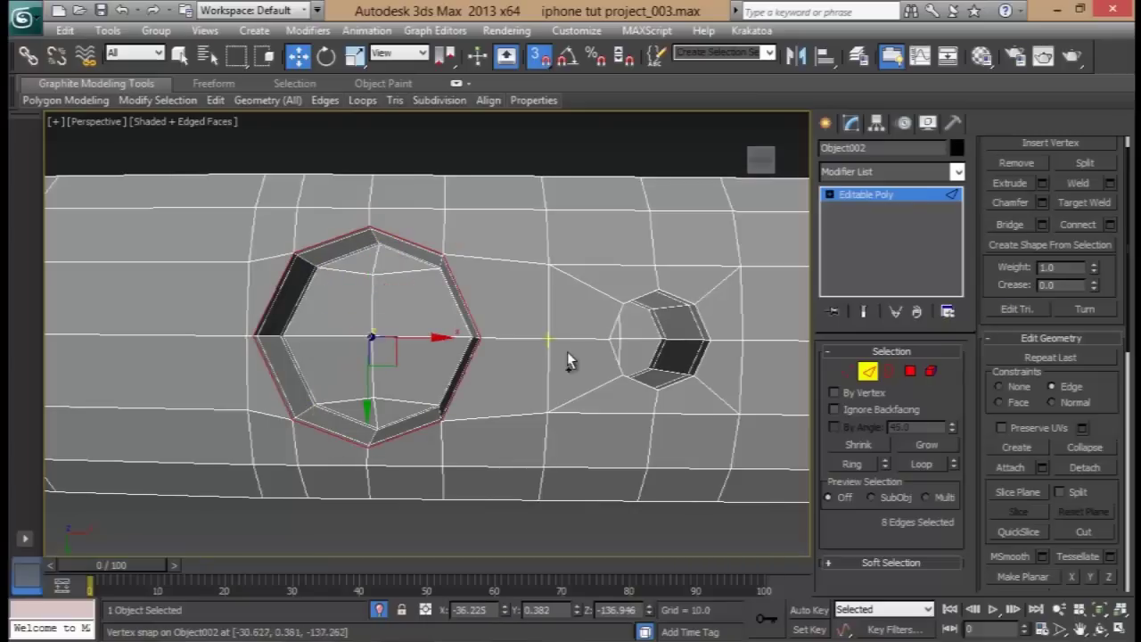
# - Scale the large hole's selected rim loop slightly along its constrained edges, and undo the second scaling
pyautogui.press('r')
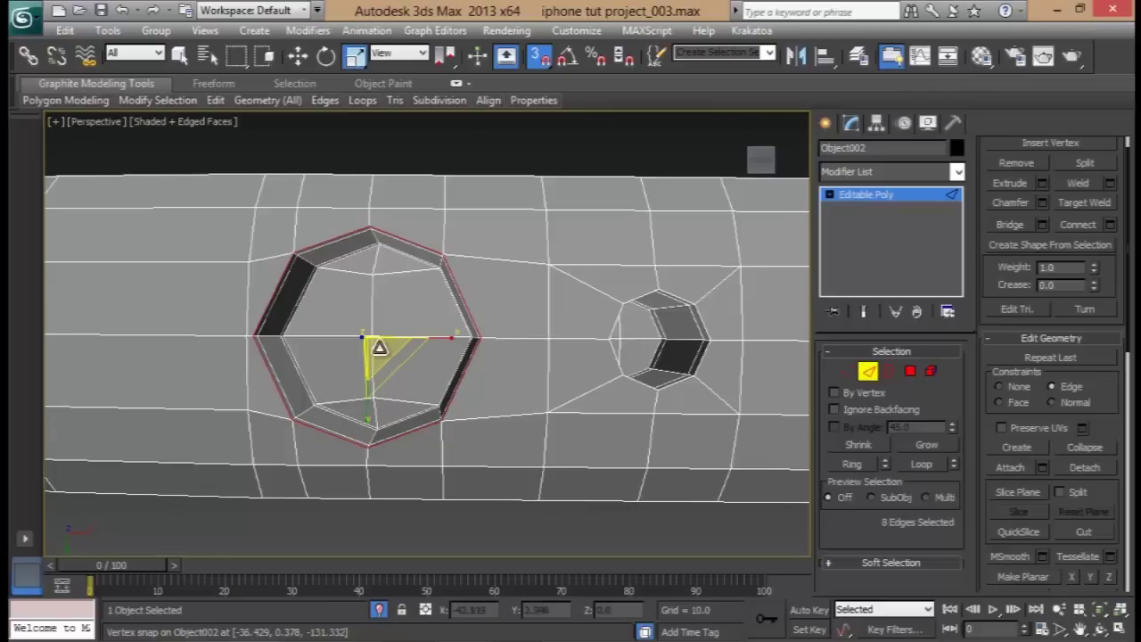
pyautogui.moveTo(377, 345); pyautogui.dragTo(378, 344)
pyautogui.keyDown('alt'); pyautogui.moveTo(446, 361); pyautogui.dragTo(426, 385, button='middle'); pyautogui.keyUp('alt')
pyautogui.keyDown('alt'); pyautogui.moveTo(287, 381); pyautogui.dragTo(377, 312, button='middle'); pyautogui.keyUp('alt')
pyautogui.moveTo(377, 312); pyautogui.dragTo(378, 313)
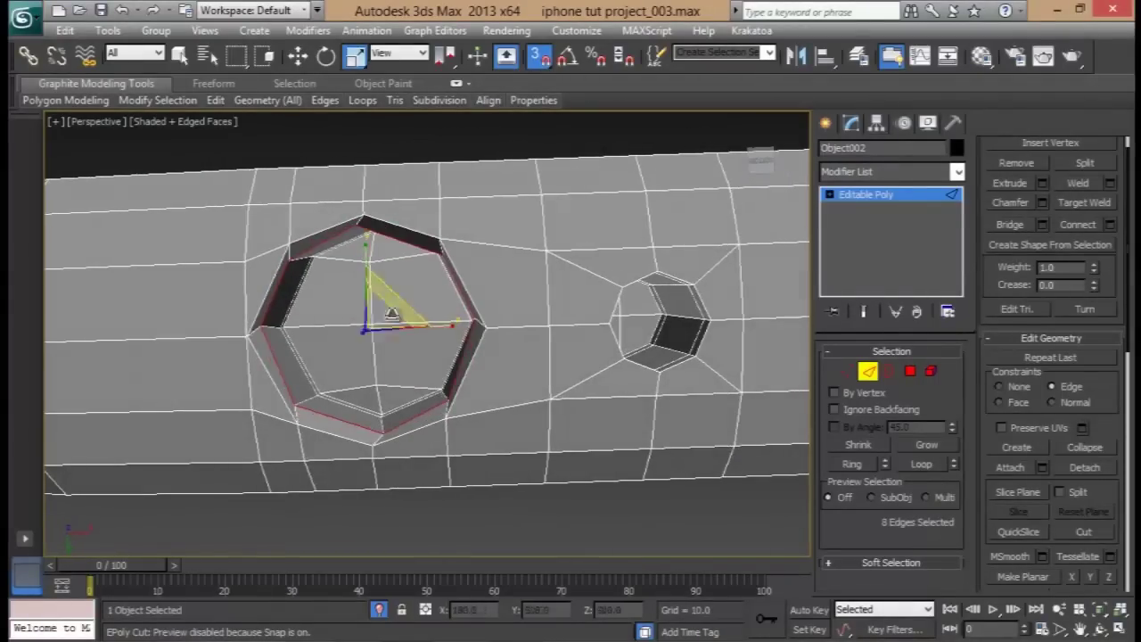
pyautogui.hotkey('ctrl', 'z')
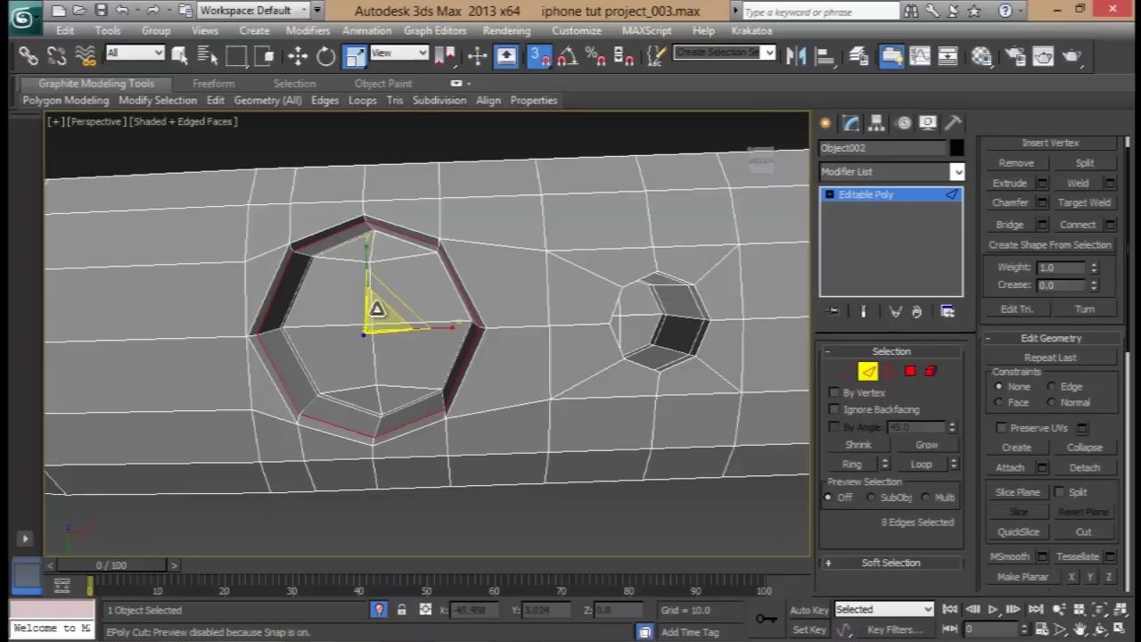
# - With 3D snapping off, move the large hole's selected edge loop along Z to about -136.57
pyautogui.keyDown('alt'); pyautogui.moveTo(377, 305); pyautogui.dragTo(457, 289, button='middle'); pyautogui.keyUp('alt')
pyautogui.press('w')
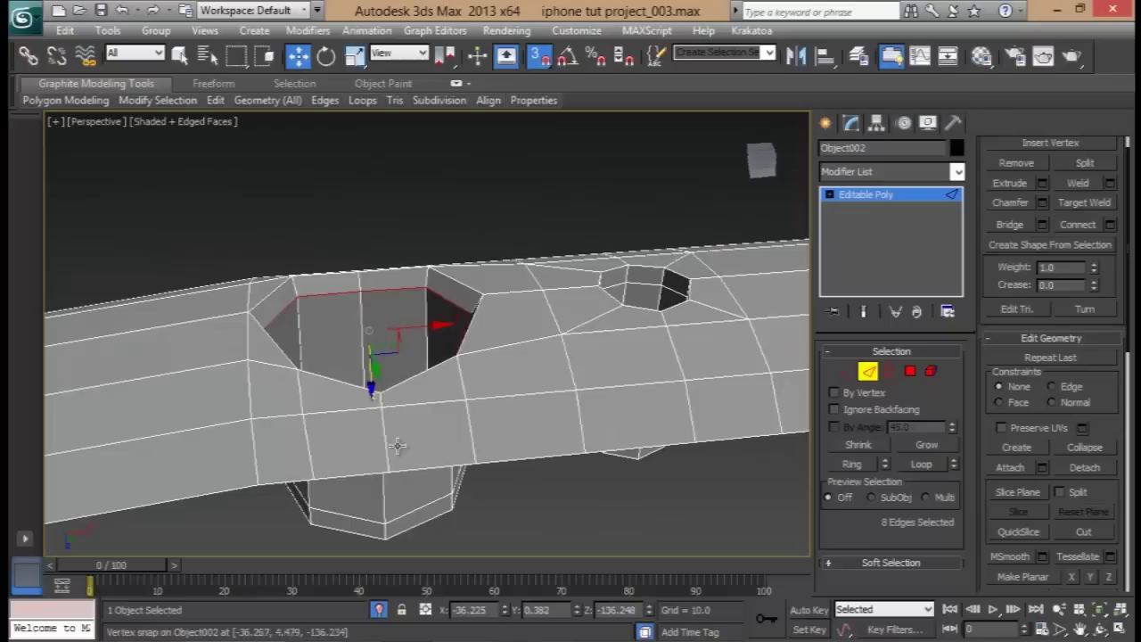
pyautogui.hotkey('alt', 'c')
pyautogui.press('s')
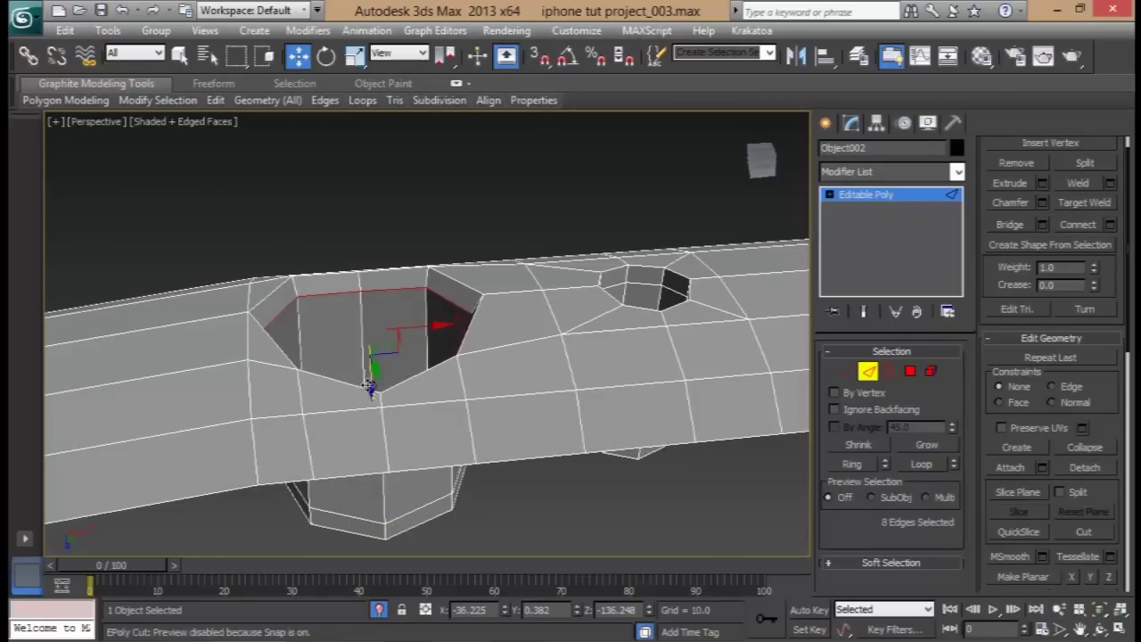
pyautogui.moveTo(369, 386); pyautogui.dragTo(369, 377)
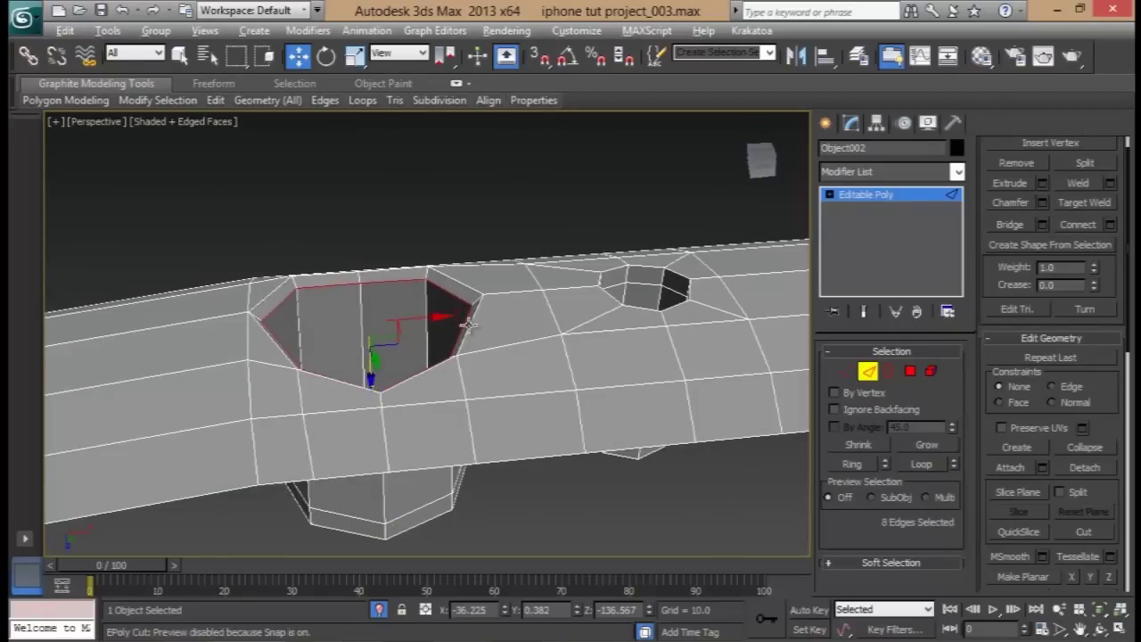
# - Connect the ring of short edges between the large hole's two rim loops with 2 segments and a pinch of 71
pyautogui.keyDown('alt'); pyautogui.moveTo(467, 325); pyautogui.dragTo(425, 256, button='middle'); pyautogui.keyUp('alt')
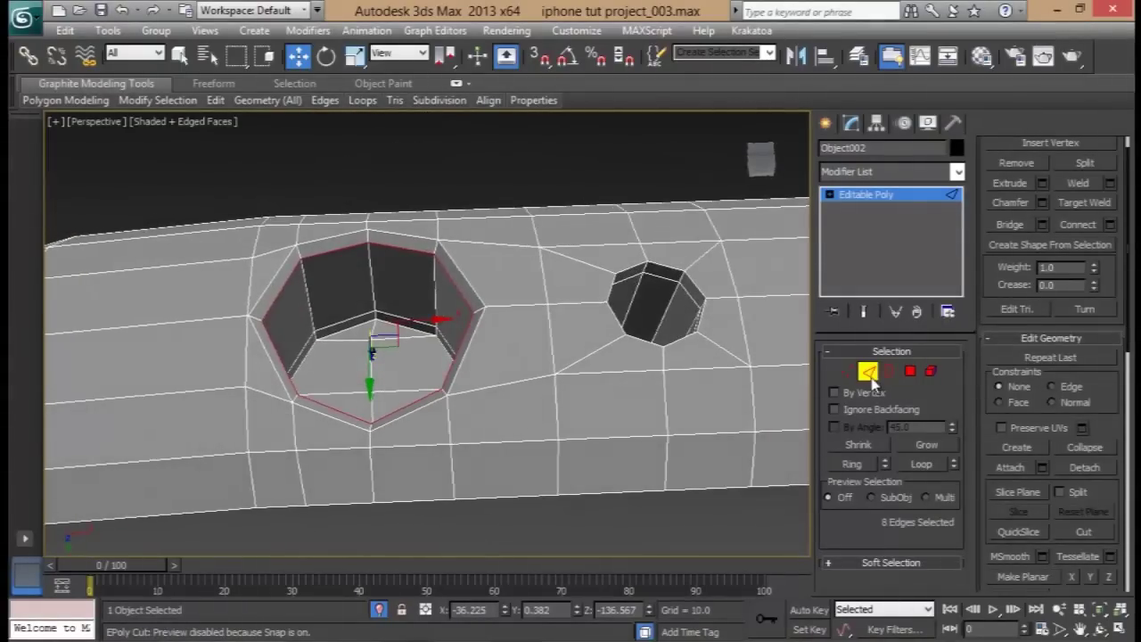
pyautogui.click(435, 250)
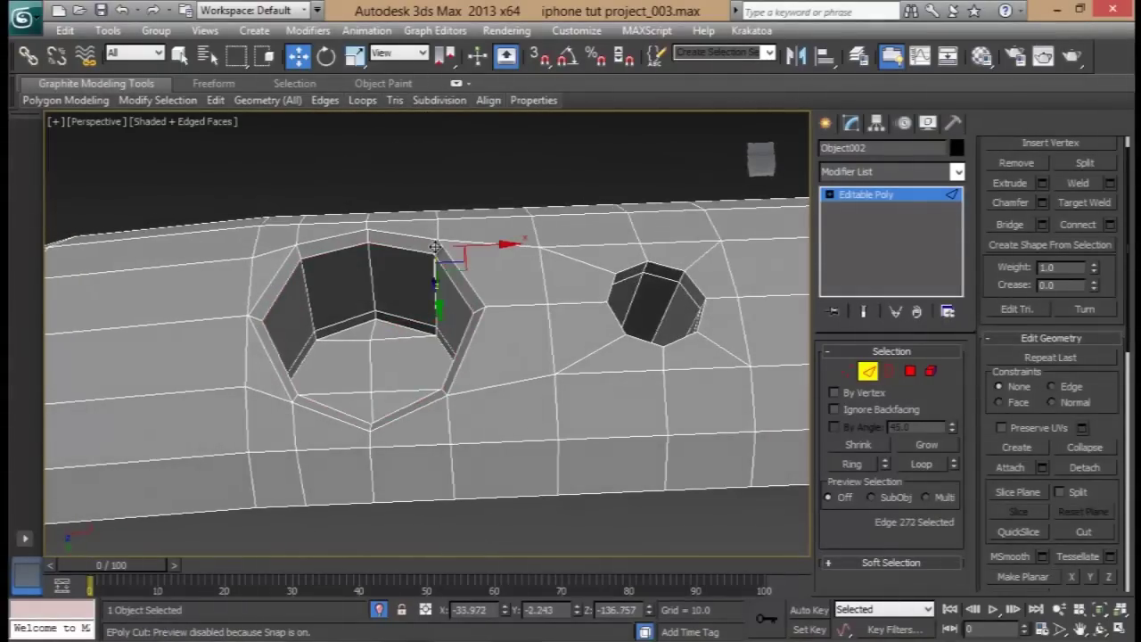
pyautogui.click(850, 464)
pyautogui.click(1109, 224)
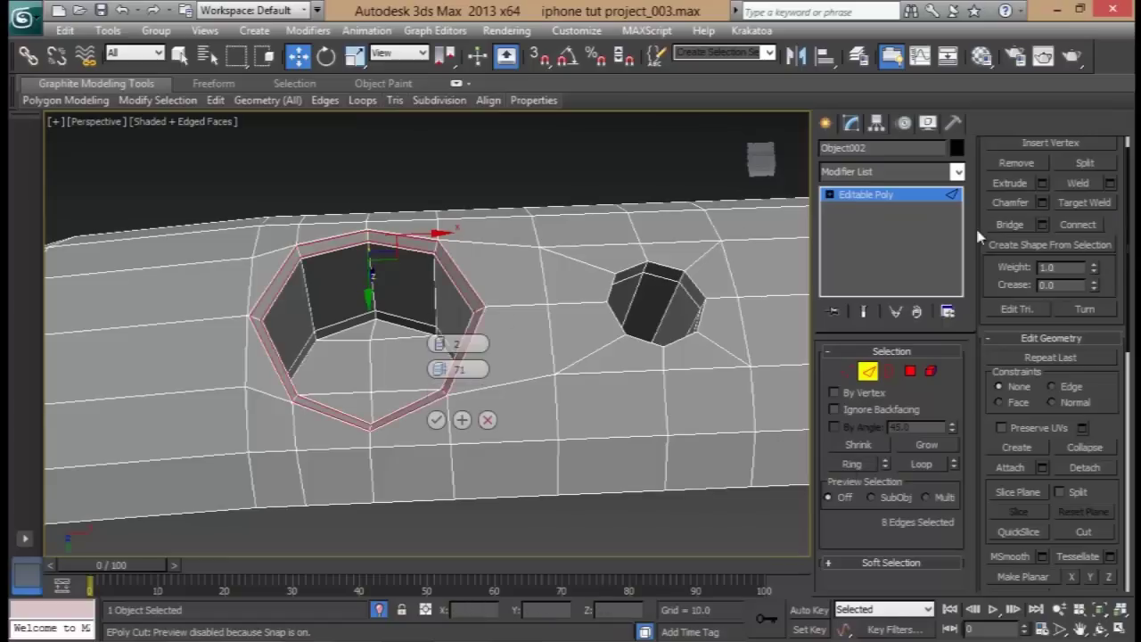
pyautogui.scroll(5, 588, 271)
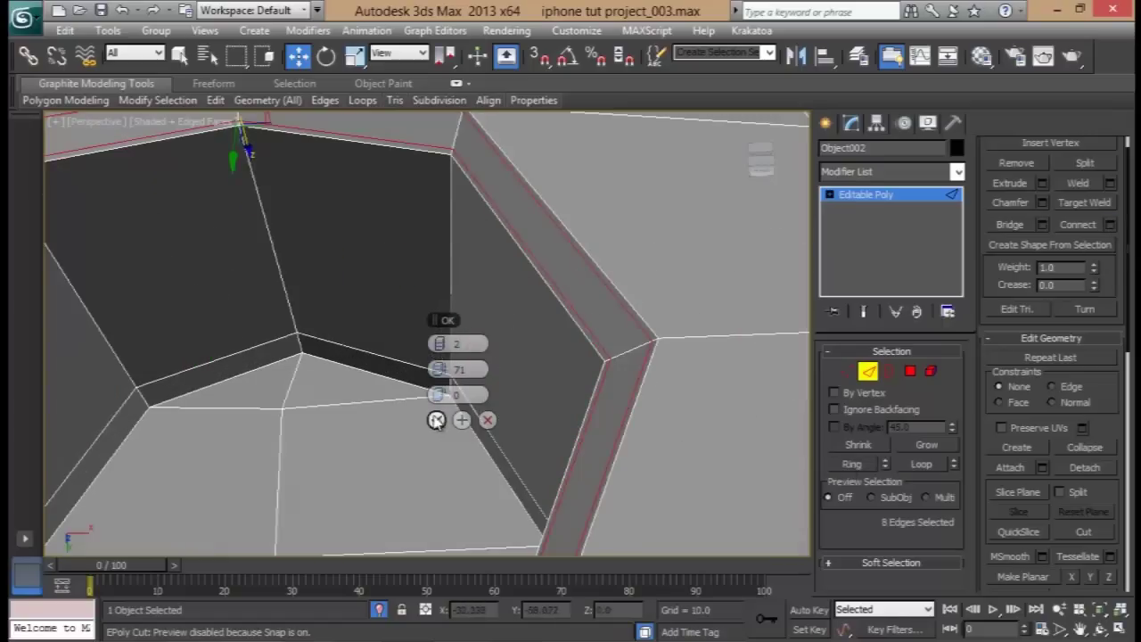
pyautogui.click(436, 420)
# - Connect the ring of edges on the large hole's inner wall with 1 segment, pinch 0 and slide -96
pyautogui.click(452, 254)
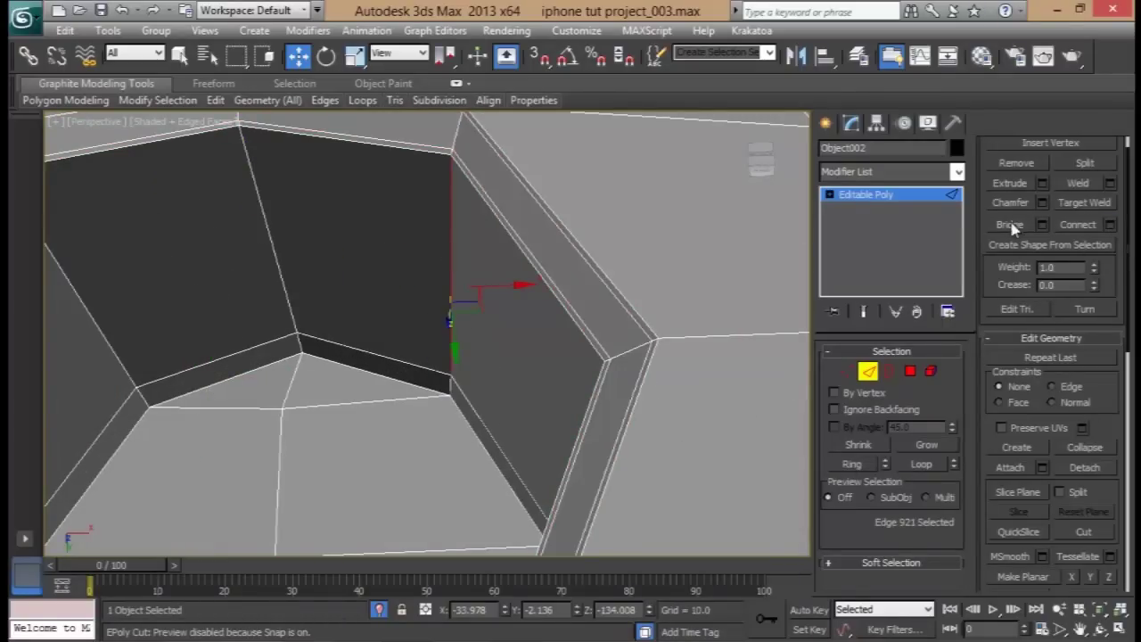
pyautogui.click(852, 465)
pyautogui.click(1110, 225)
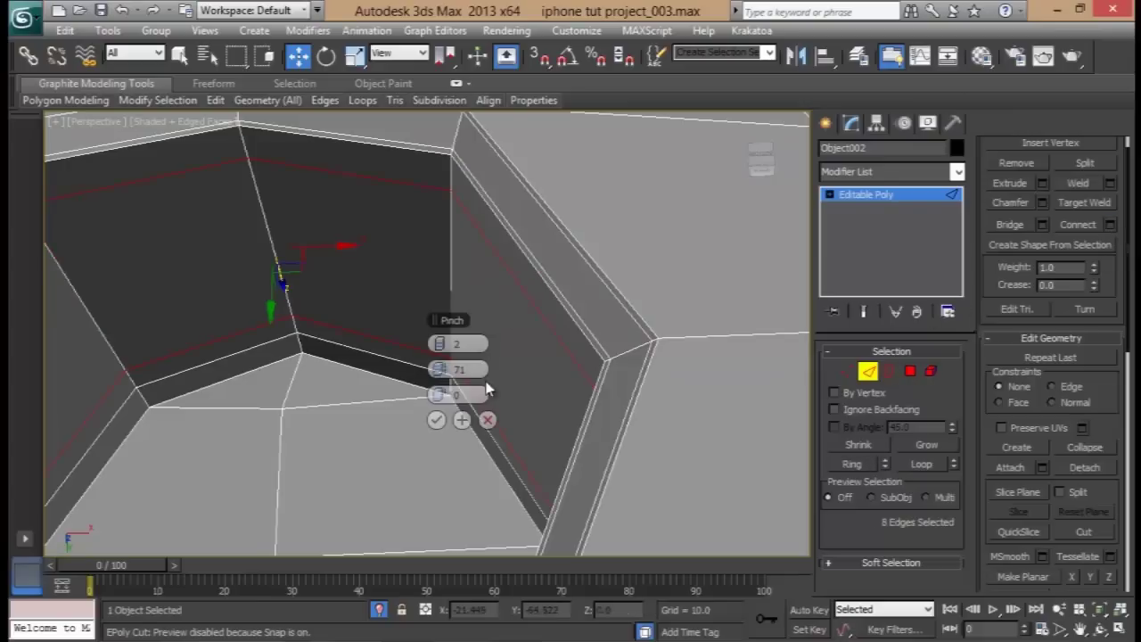
pyautogui.click(435, 345)
pyautogui.rightClick(450, 373)
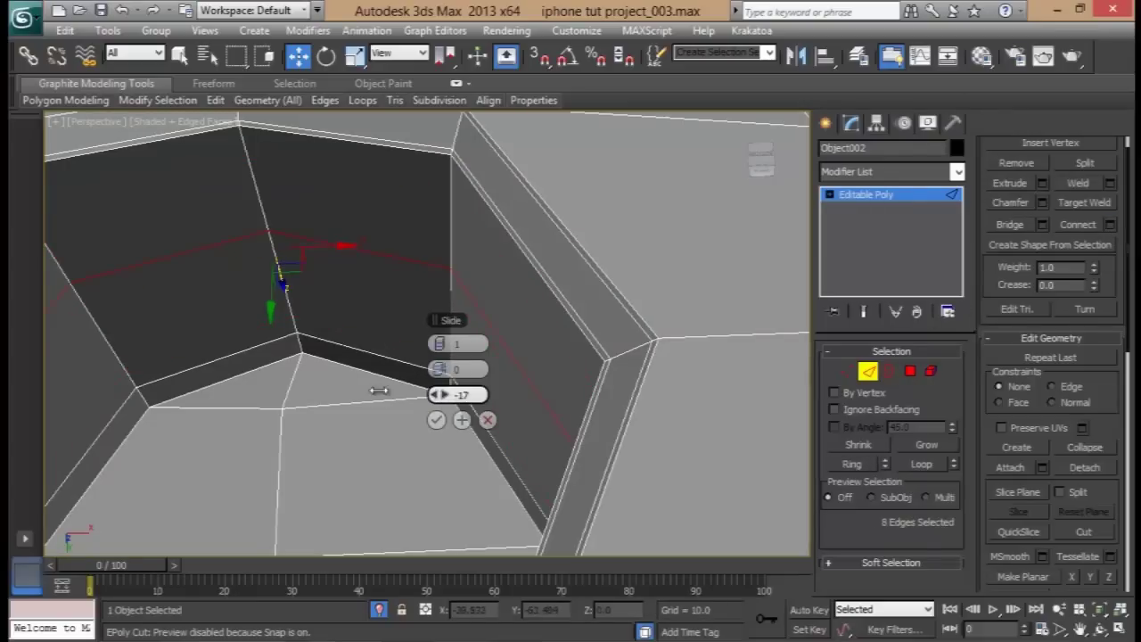
pyautogui.moveTo(179, 376); pyautogui.dragTo(102, 357)
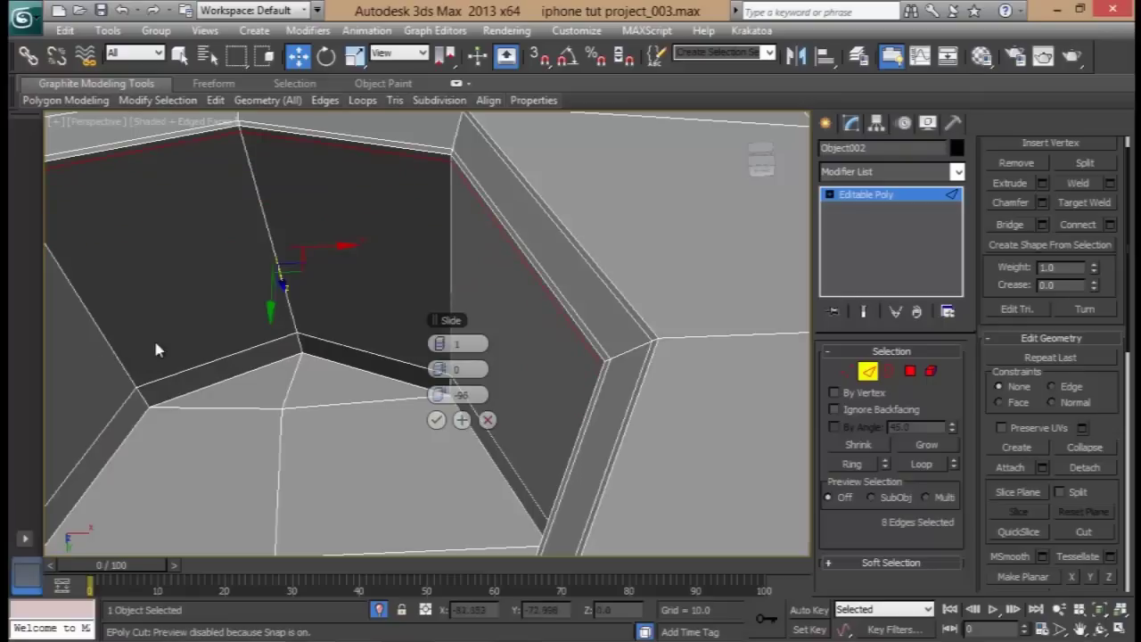
pyautogui.keyDown('alt'); pyautogui.moveTo(412, 202); pyautogui.dragTo(449, 173, button='middle'); pyautogui.keyUp('alt')
pyautogui.click(436, 421)
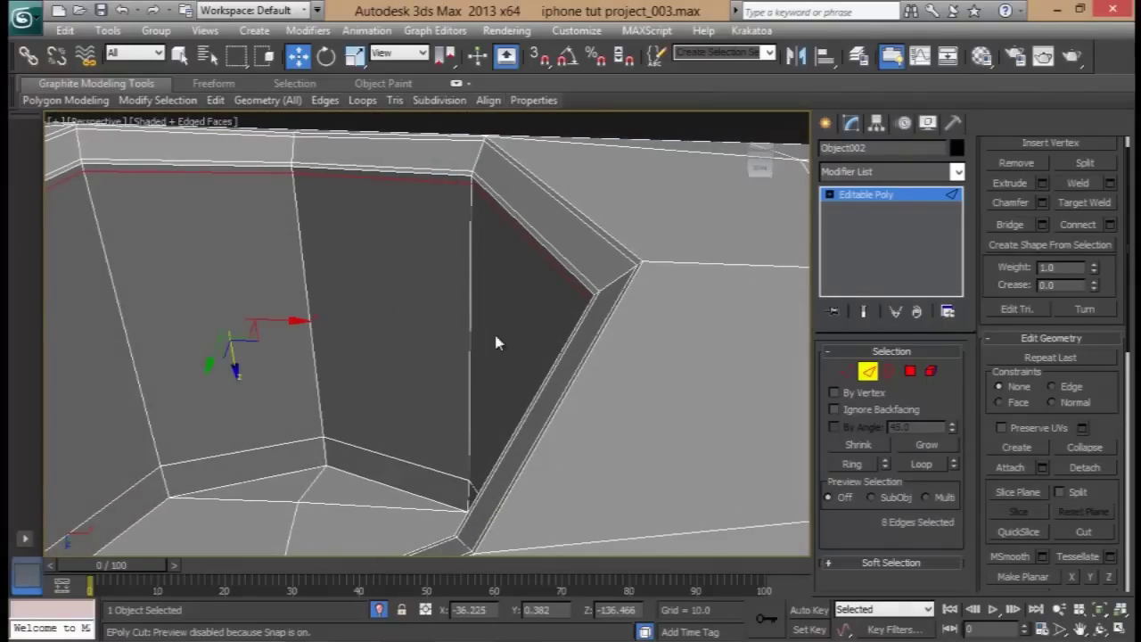
# - Leave edge editing and enable NURMS subdivision on the frame to preview the smoothed holes
pyautogui.keyDown('alt'); pyautogui.moveTo(473, 253); pyautogui.dragTo(446, 384, button='middle'); pyautogui.keyUp('alt')
pyautogui.scroll(-5, 402, 299)
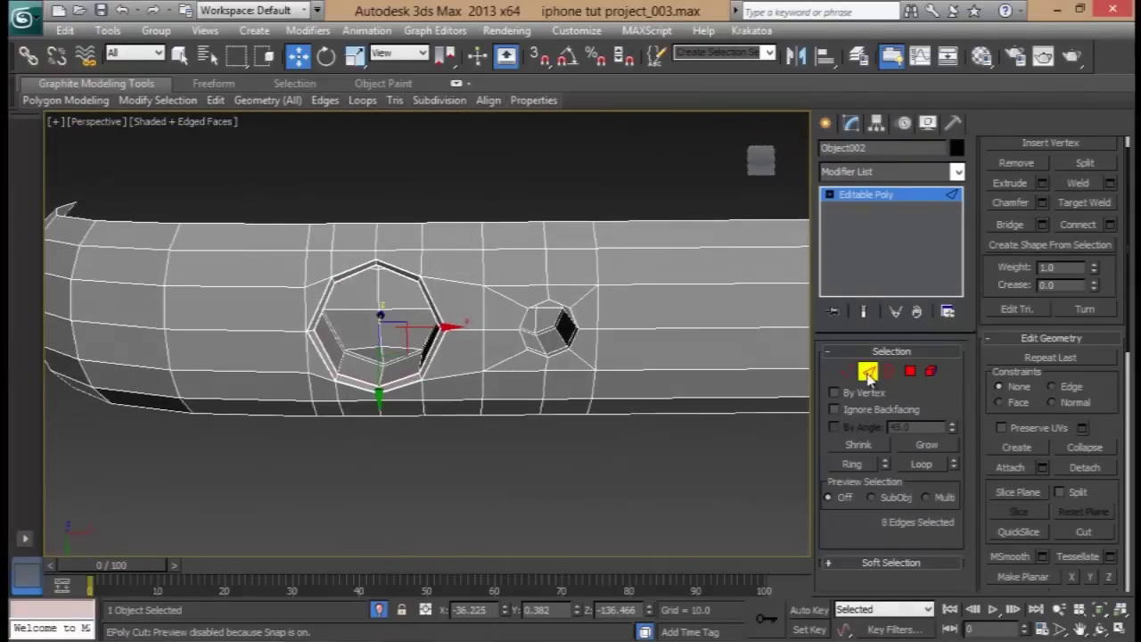
pyautogui.click(868, 373)
pyautogui.moveTo(1002, 434); pyautogui.dragTo(1030, 270)
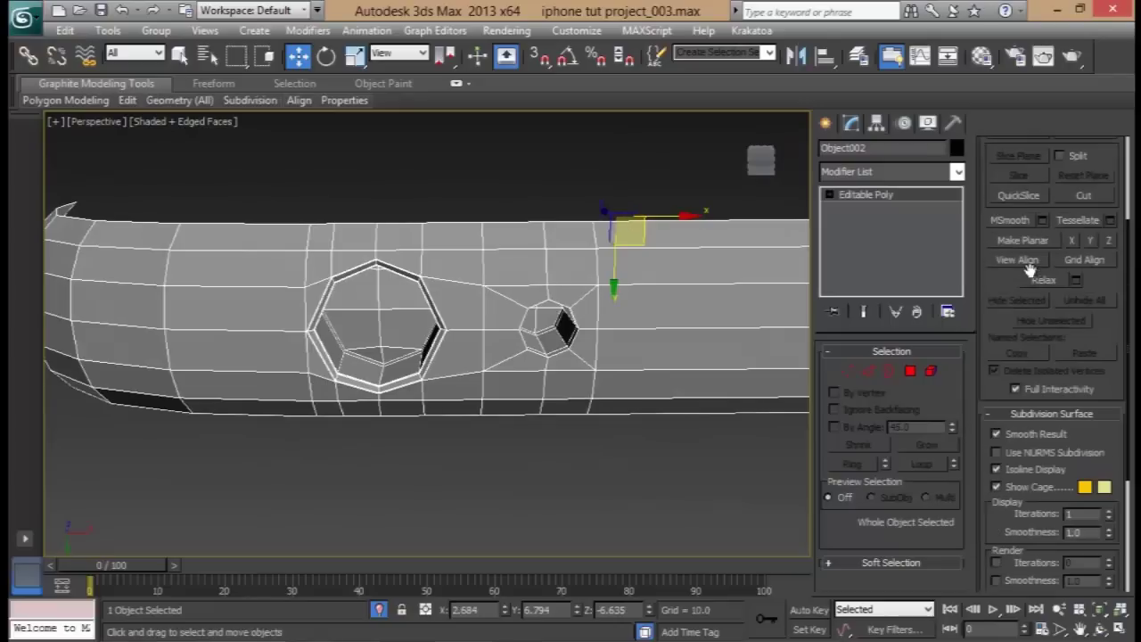
pyautogui.click(996, 452)
# - Hide the edge display, set the subdivision display iterations to 2, and inspect the roundness of the holes
pyautogui.keyDown('alt'); pyautogui.moveTo(554, 348); pyautogui.dragTo(524, 315, button='middle'); pyautogui.keyUp('alt')
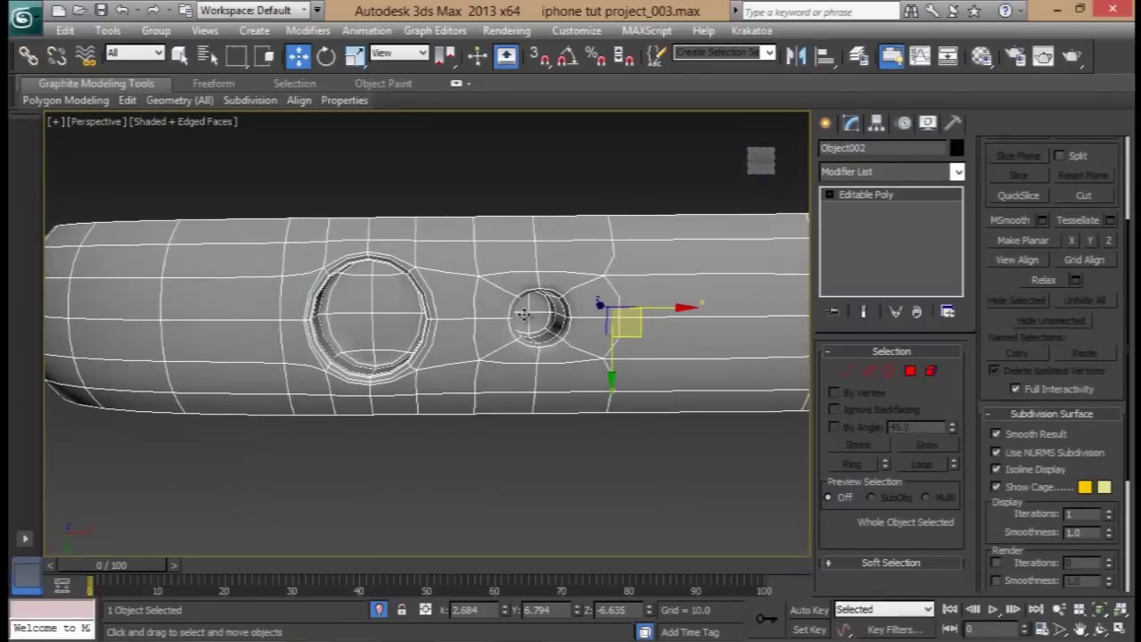
pyautogui.press('F4')
pyautogui.moveTo(463, 285)
pyautogui.keyDown('alt'); pyautogui.mouseDown(button='middle')
pyautogui.moveTo(458, 237)
pyautogui.moveTo(488, 278)
pyautogui.mouseUp(button='middle'); pyautogui.keyUp('alt')
pyautogui.scroll(-3, 999, 464)
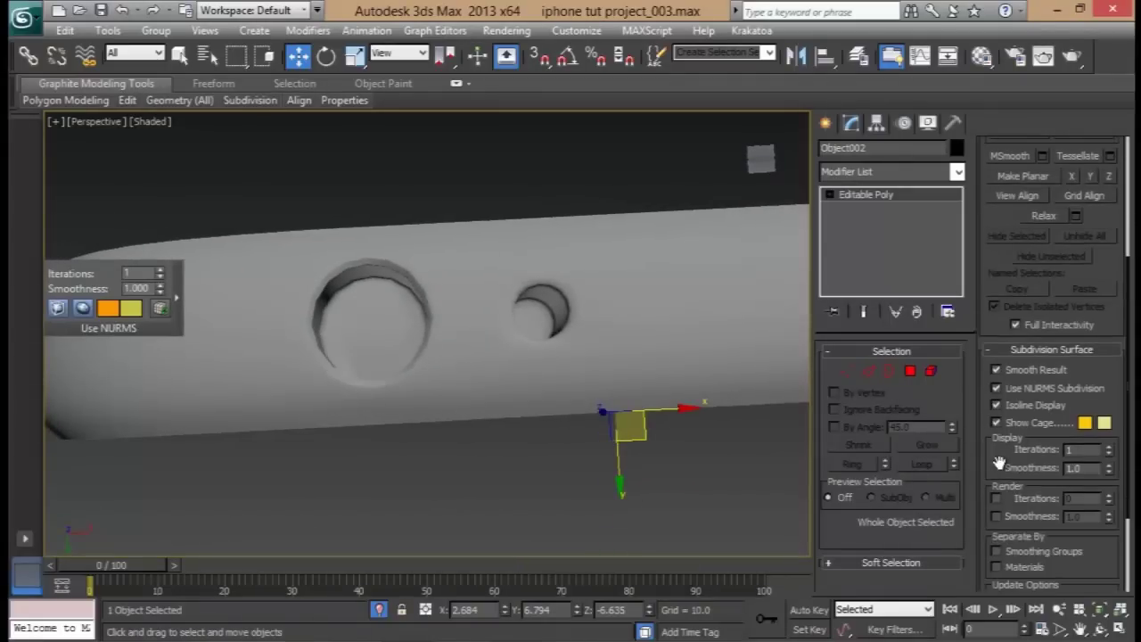
pyautogui.moveTo(533, 348)
pyautogui.keyDown('alt'); pyautogui.mouseDown(button='middle')
pyautogui.moveTo(547, 433)
pyautogui.moveTo(538, 359)
pyautogui.mouseUp(button='middle'); pyautogui.keyUp('alt')
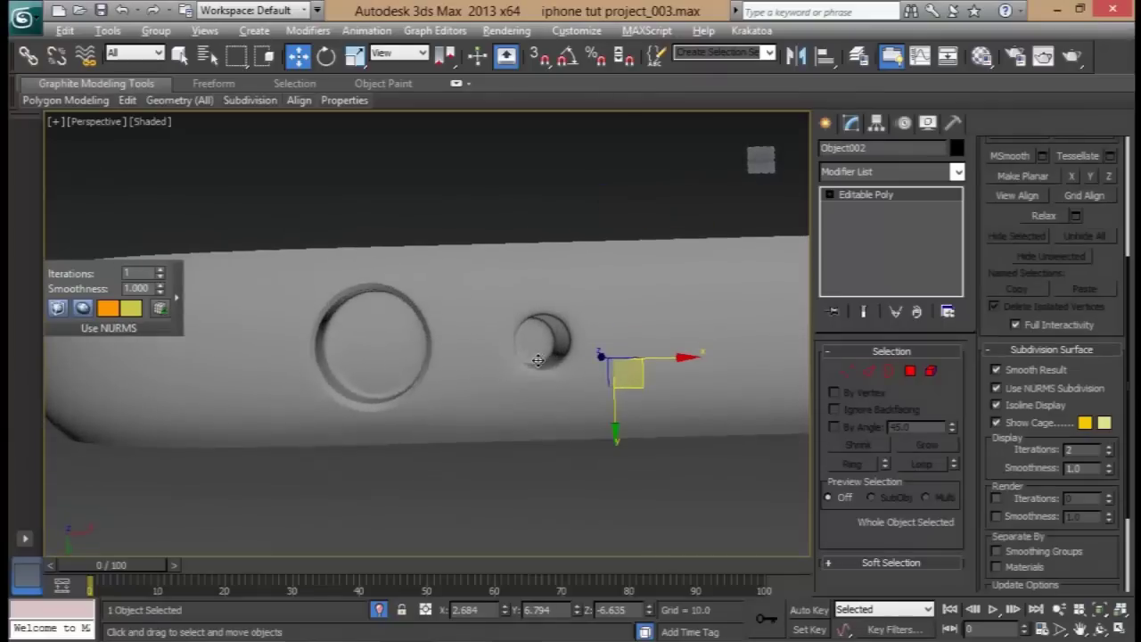
pyautogui.keyDown('alt'); pyautogui.moveTo(317, 307); pyautogui.dragTo(286, 321, button='middle'); pyautogui.keyUp('alt')
pyautogui.keyDown('alt'); pyautogui.moveTo(681, 346); pyautogui.dragTo(1010, 412, button='middle'); pyautogui.keyUp('alt')
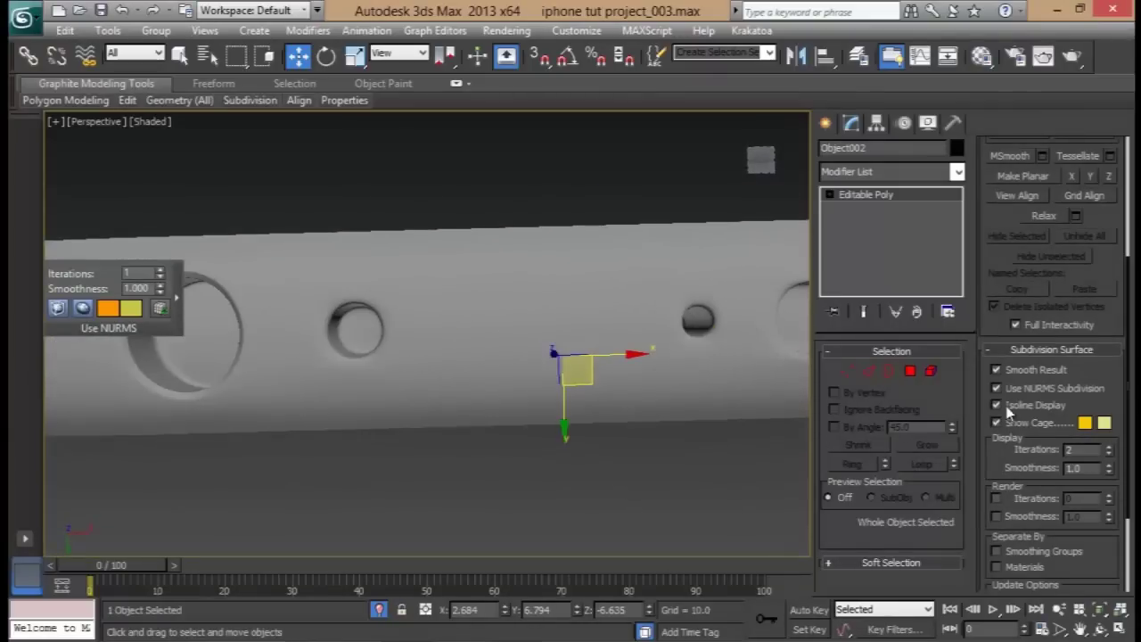
# - Turn off NURMS subdivision and show the edged faces again
pyautogui.click(997, 389)
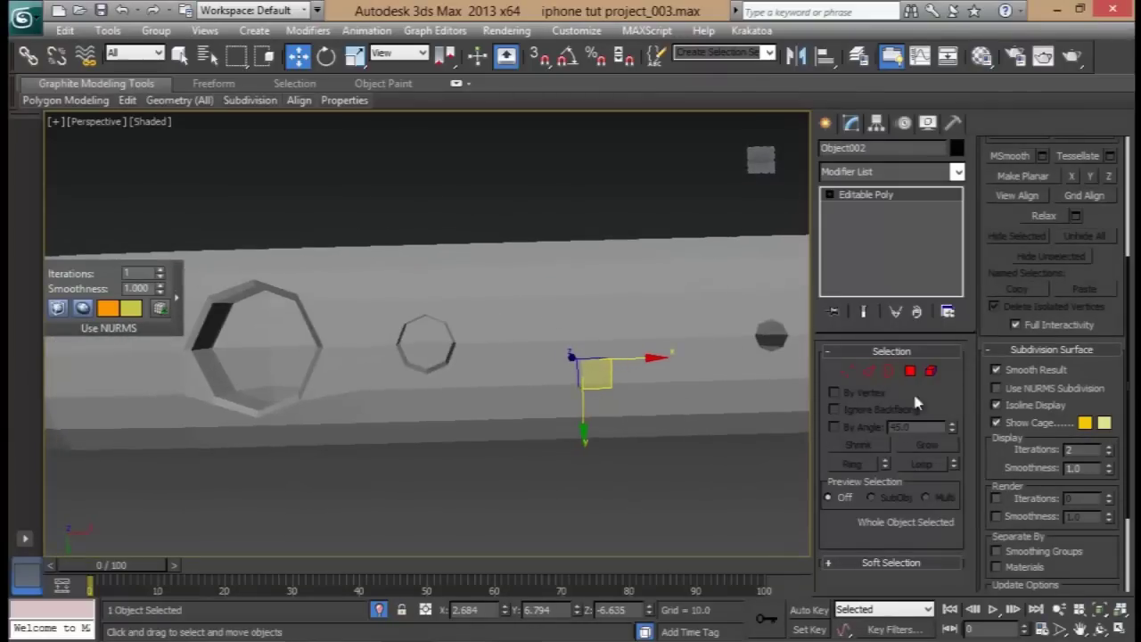
pyautogui.keyDown('alt'); pyautogui.moveTo(331, 364); pyautogui.dragTo(380, 334, button='middle'); pyautogui.keyUp('alt')
pyautogui.press('F4')
# - Select the small hole's outer rim edge loop and scale it slightly outward
pyautogui.scroll(10, 380, 334)
pyautogui.scroll(-5, 407, 330)
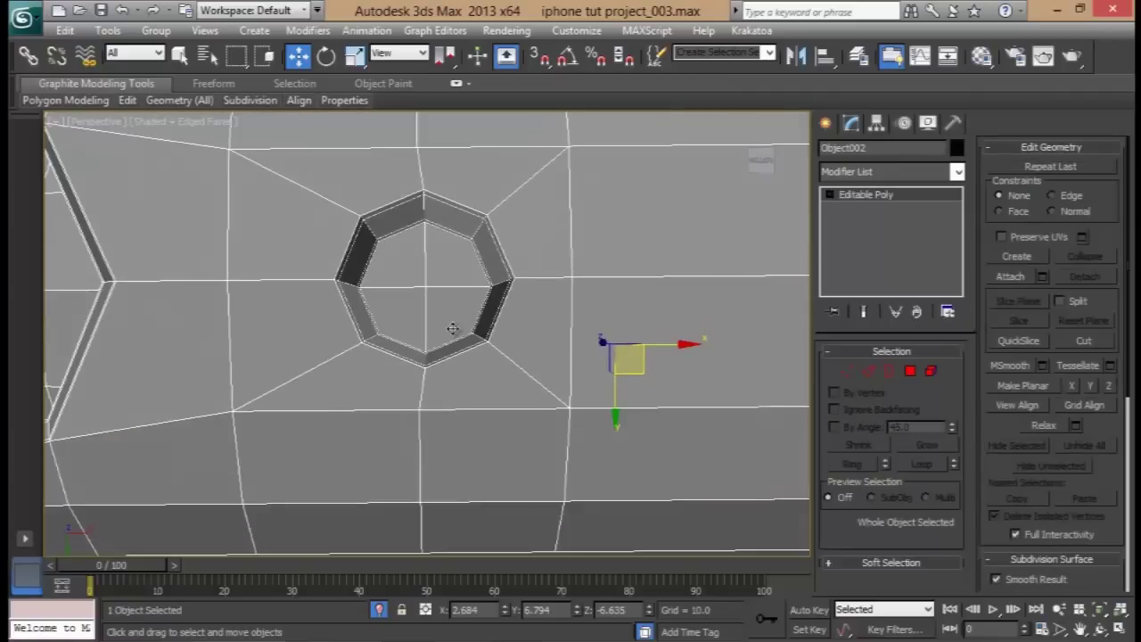
pyautogui.doubleClick(443, 185)
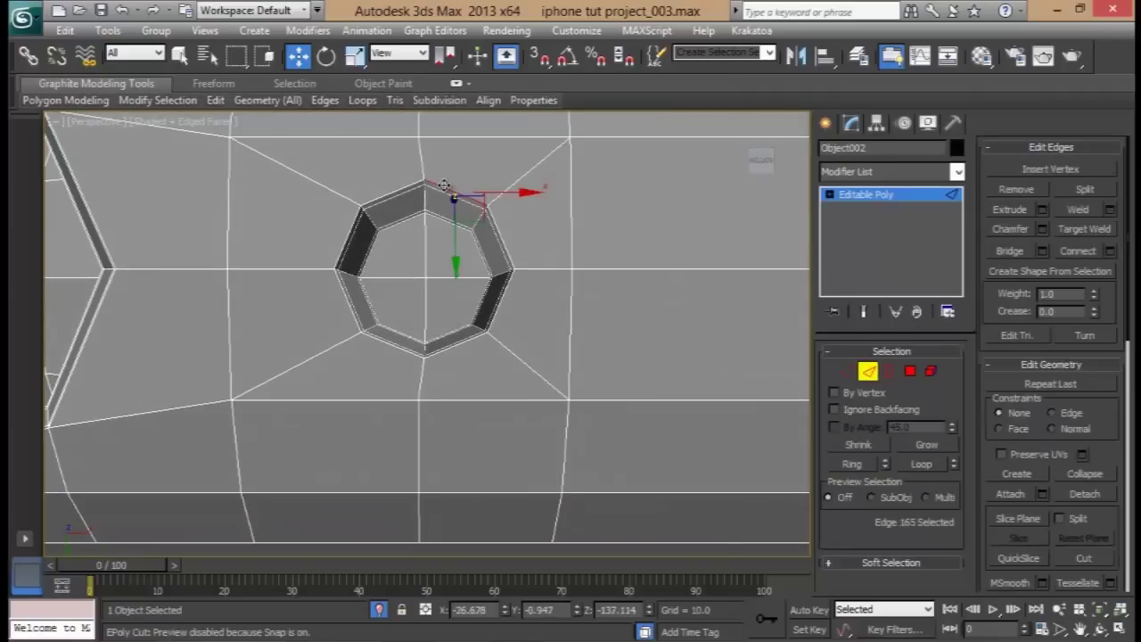
pyautogui.press('r')
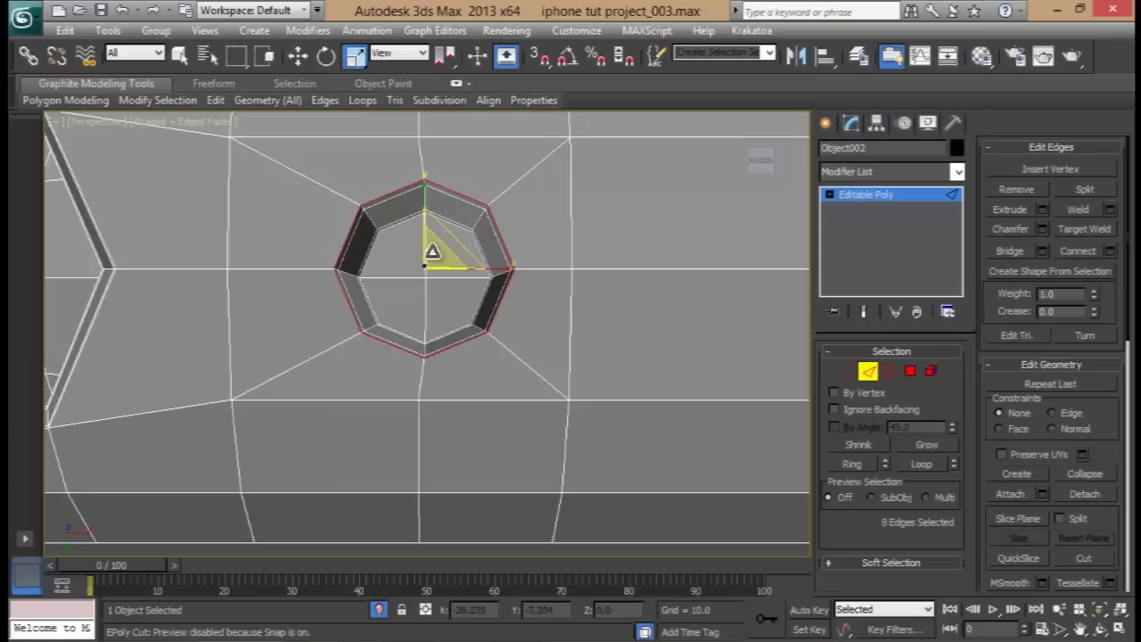
pyautogui.moveTo(433, 249); pyautogui.dragTo(435, 247)
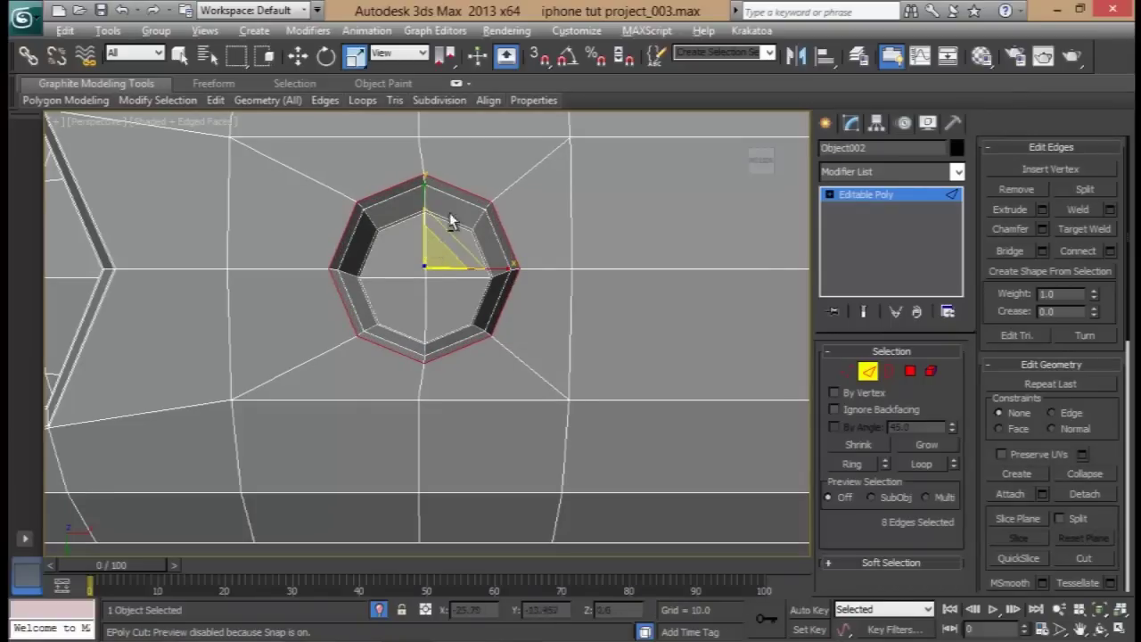
# - Move the edge loop just inside the small hole's rim closer to the rim
pyautogui.moveTo(441, 198)
pyautogui.keyDown('alt'); pyautogui.mouseDown(button='middle')
pyautogui.moveTo(453, 327)
pyautogui.moveTo(447, 226)
pyautogui.moveTo(435, 203)
pyautogui.mouseUp(button='middle'); pyautogui.keyUp('alt')
pyautogui.press('w')
pyautogui.moveTo(424, 340); pyautogui.dragTo(440, 298)
pyautogui.keyDown('alt'); pyautogui.moveTo(439, 299); pyautogui.dragTo(492, 212, button='middle'); pyautogui.keyUp('alt')
# - Ring-select the short edges below the small hole's rim and connect them with 2 segments, pinch 79 and slide 0
pyautogui.click(486, 195)
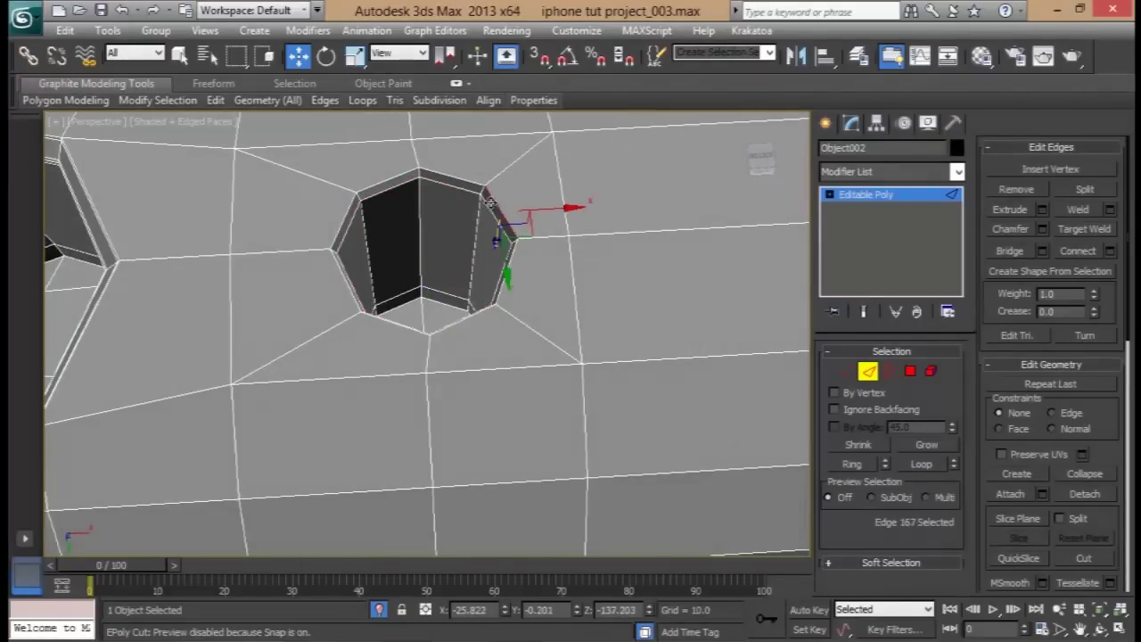
pyautogui.click(504, 269)
pyautogui.scroll(5, 530, 243)
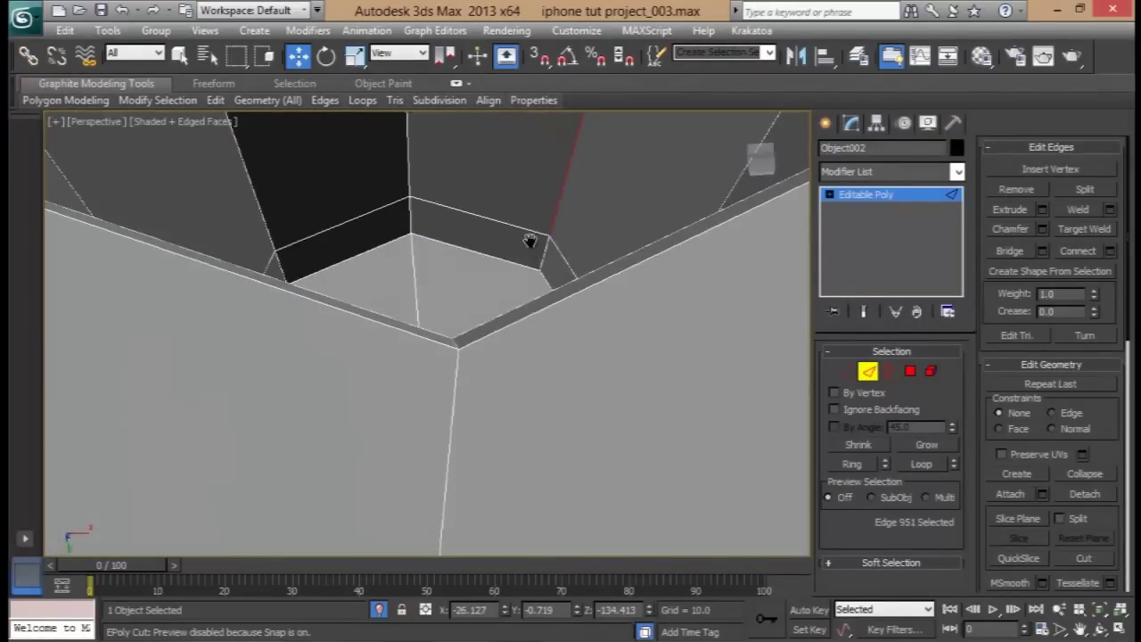
pyautogui.click(673, 243)
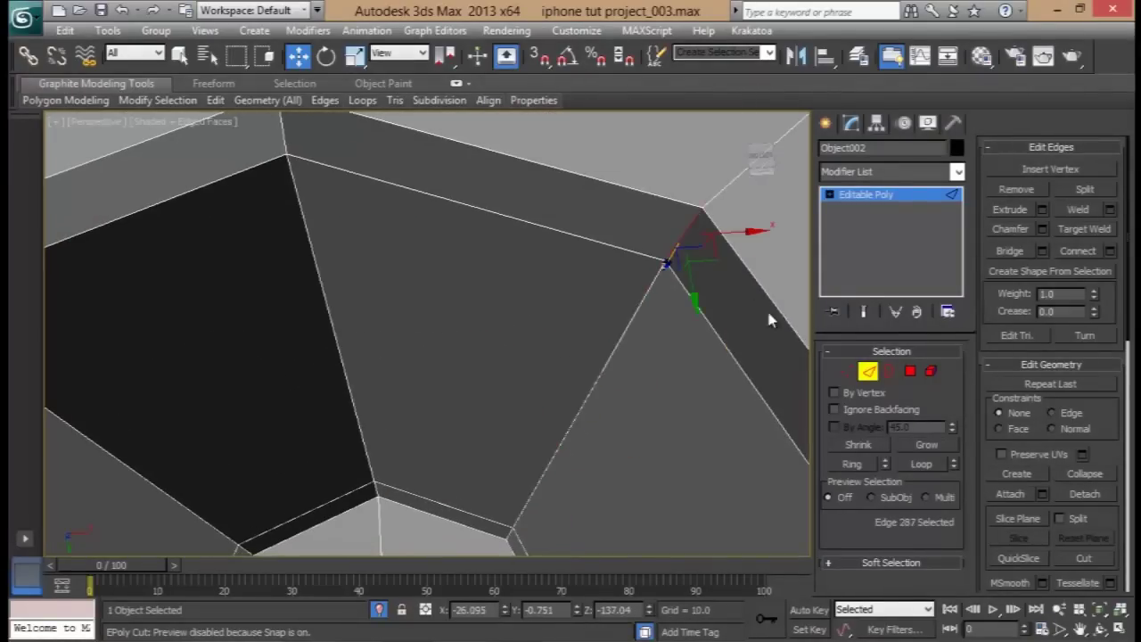
pyautogui.click(853, 464)
pyautogui.click(1111, 251)
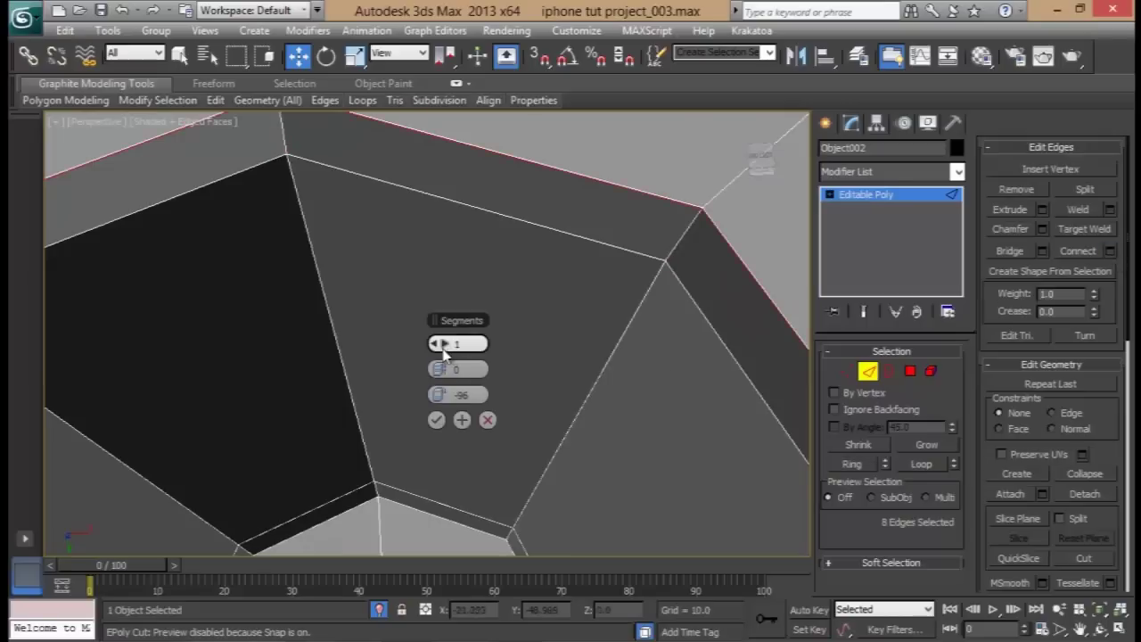
pyautogui.rightClick(443, 396)
pyautogui.moveTo(444, 369); pyautogui.dragTo(473, 369)
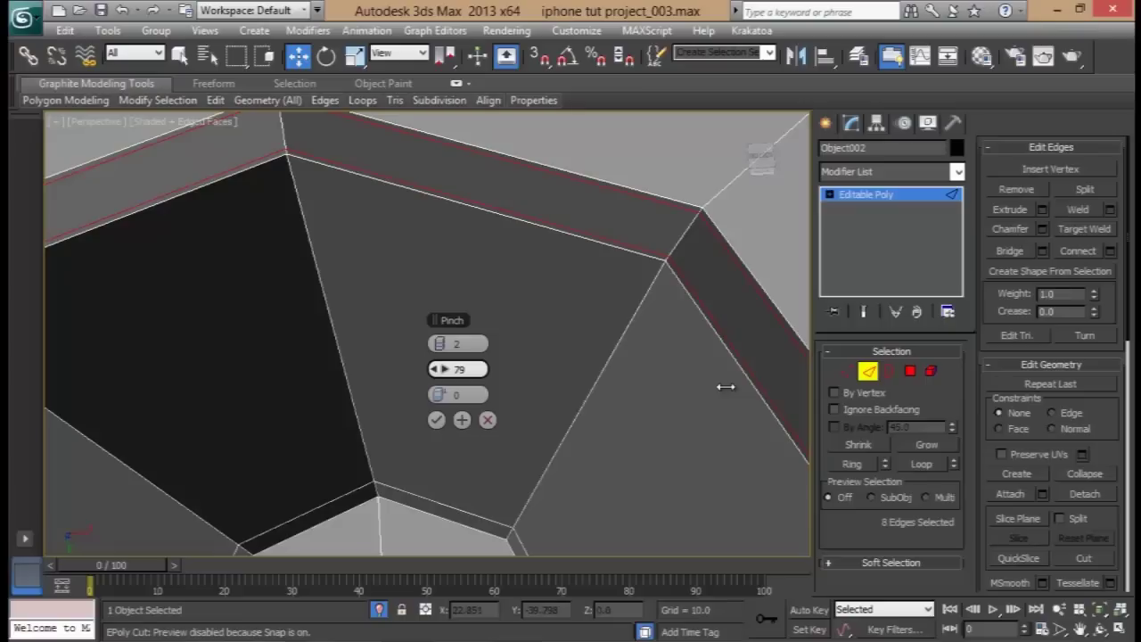
pyautogui.click(438, 422)
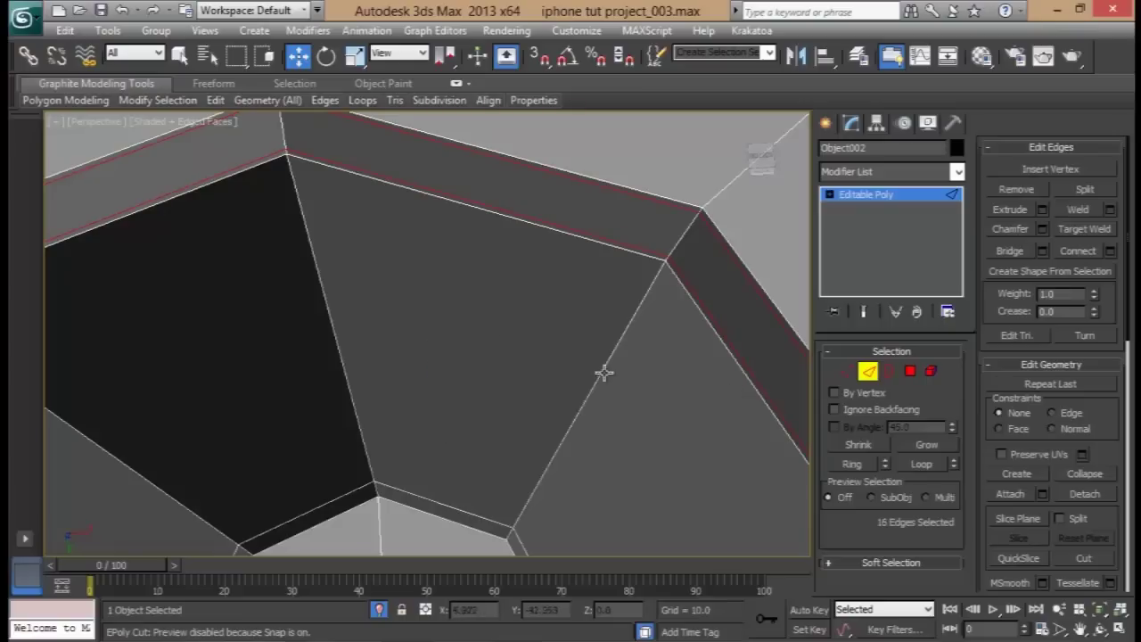
# - Ring-select the small hole's wall edges and connect them with 1 segment, sliding the new loop to -97 near the rim
pyautogui.click(603, 372)
pyautogui.moveTo(603, 372); pyautogui.dragTo(592, 341, button='middle')
pyautogui.scroll(-5, 593, 337)
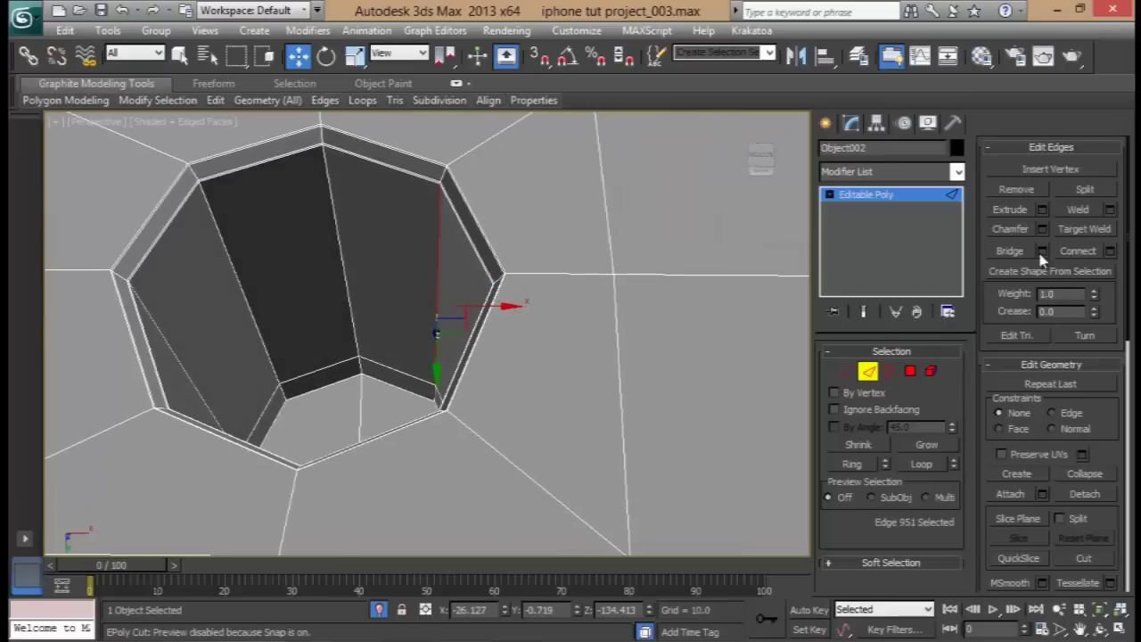
pyautogui.click(852, 464)
pyautogui.click(1111, 252)
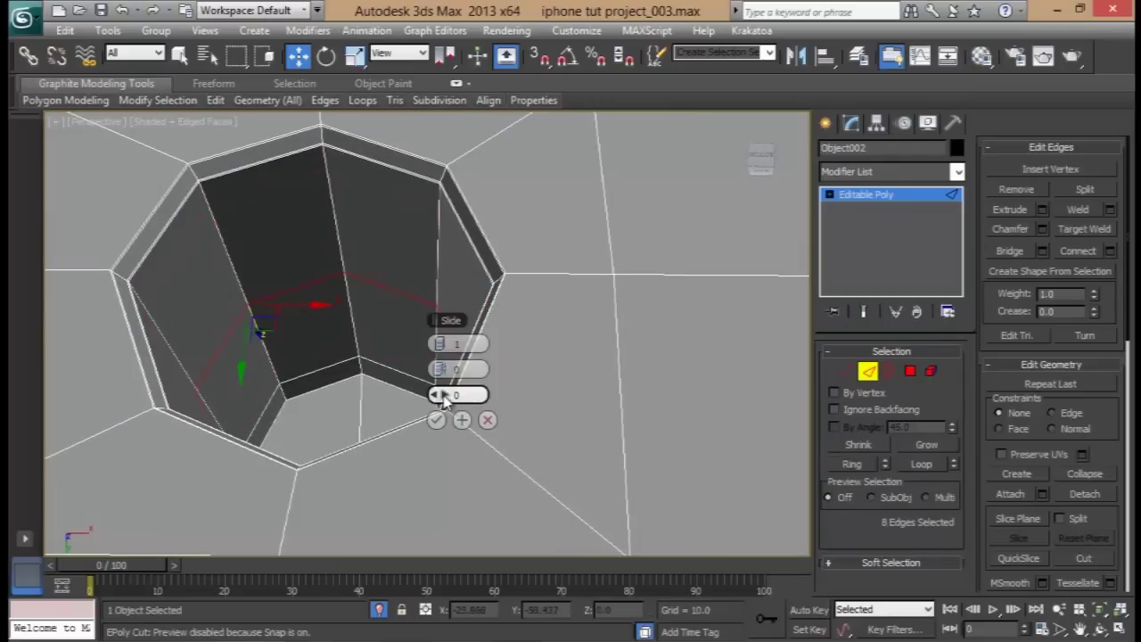
pyautogui.moveTo(437, 394); pyautogui.dragTo(105, 373)
pyautogui.keyDown('alt'); pyautogui.moveTo(104, 373); pyautogui.dragTo(146, 238, button='middle'); pyautogui.keyUp('alt')
pyautogui.click(437, 422)
# - Select the outer rim edge loop of the tiny hole beside the oval slot and scale it slightly outward
pyautogui.scroll(-8, 484, 383)
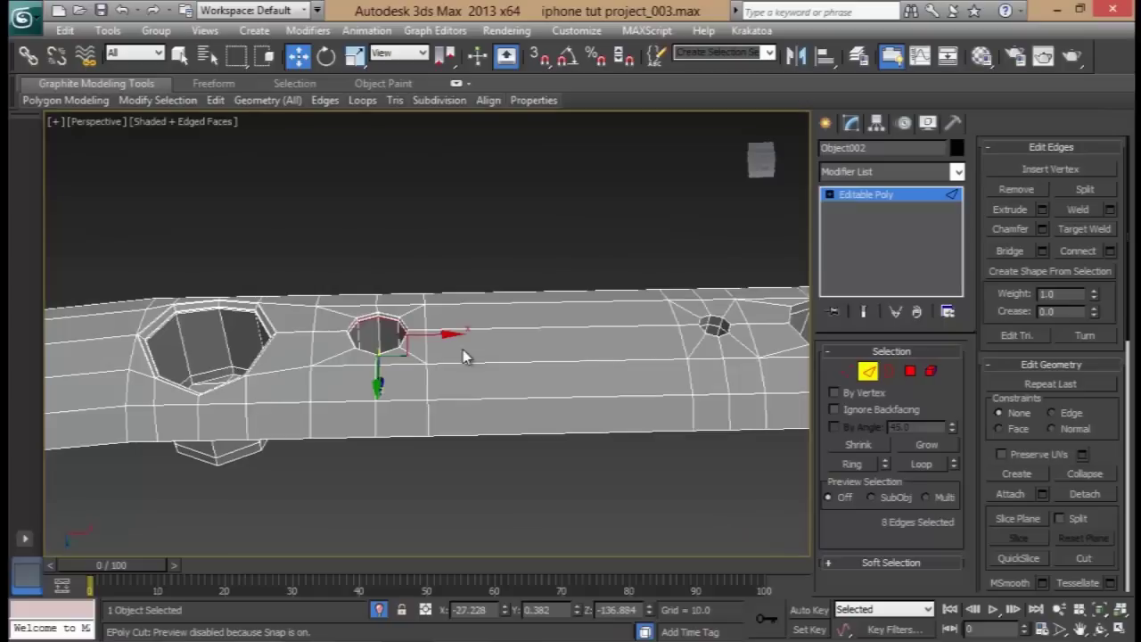
pyautogui.moveTo(466, 355); pyautogui.dragTo(491, 398, button='middle')
pyautogui.scroll(10, 491, 399)
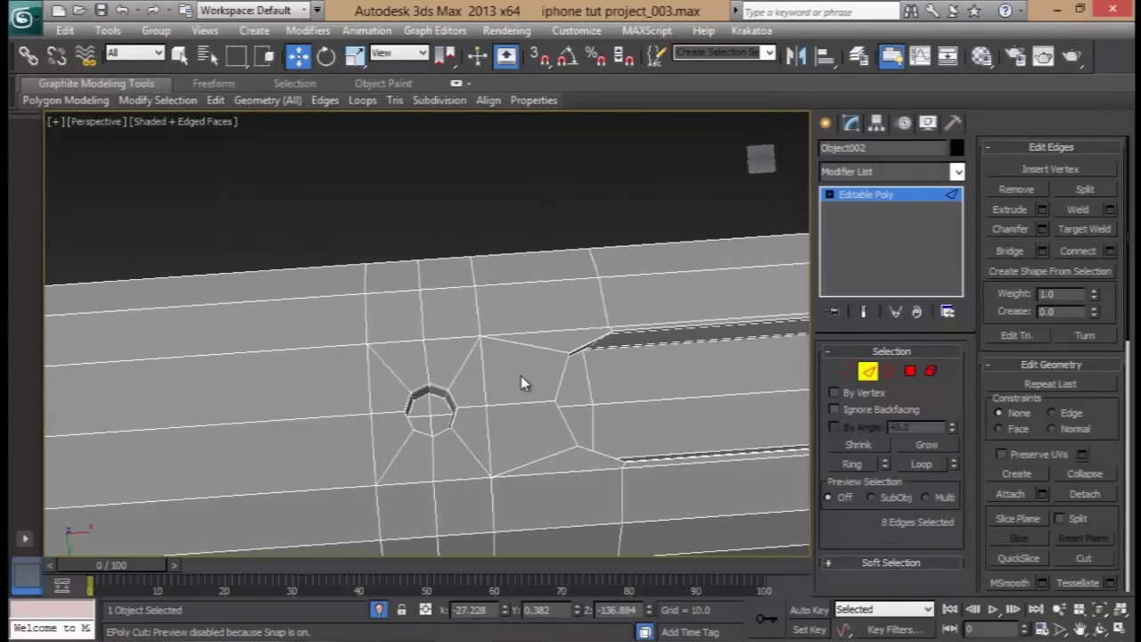
pyautogui.moveTo(456, 290); pyautogui.dragTo(544, 258, button='middle')
pyautogui.moveTo(628, 299); pyautogui.dragTo(558, 310, button='middle')
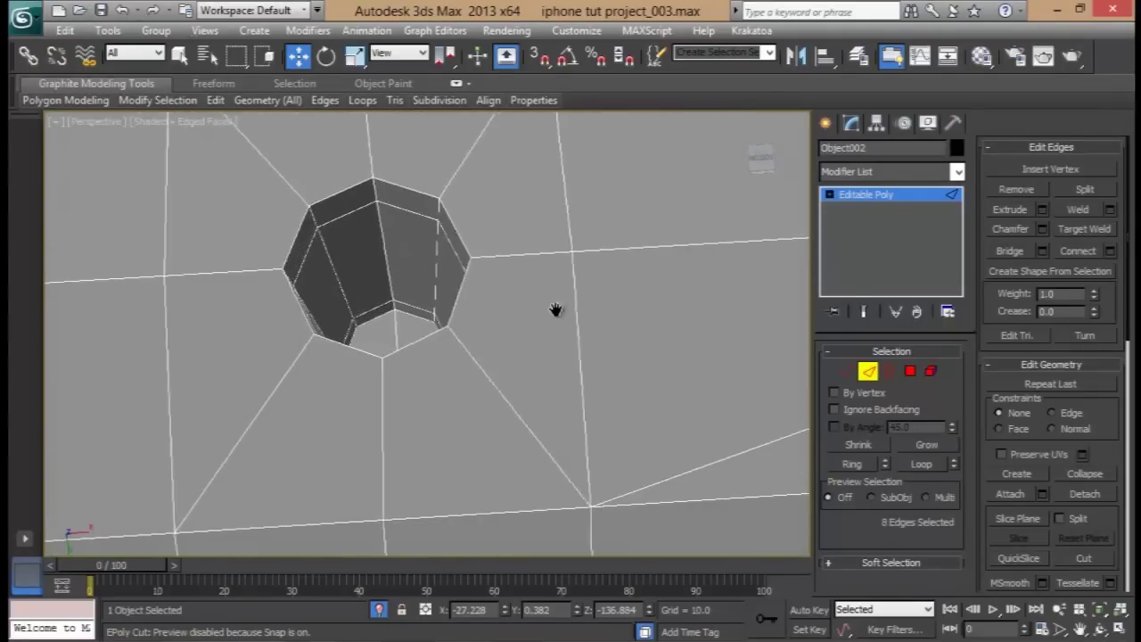
pyautogui.doubleClick(416, 191)
pyautogui.press('r')
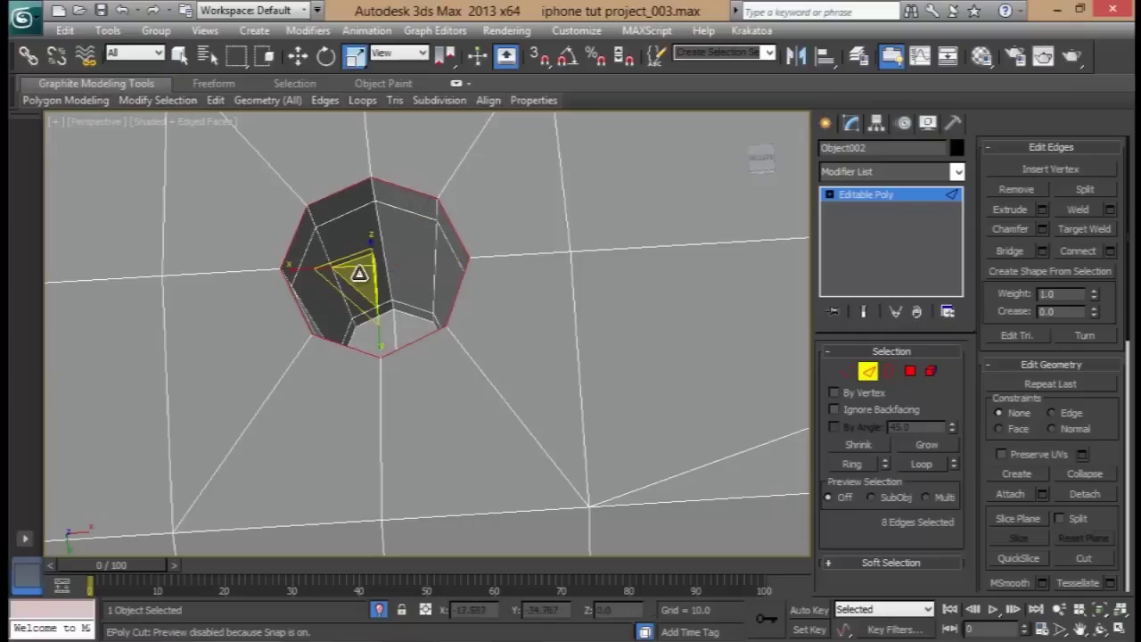
pyautogui.moveTo(358, 273); pyautogui.dragTo(361, 263)
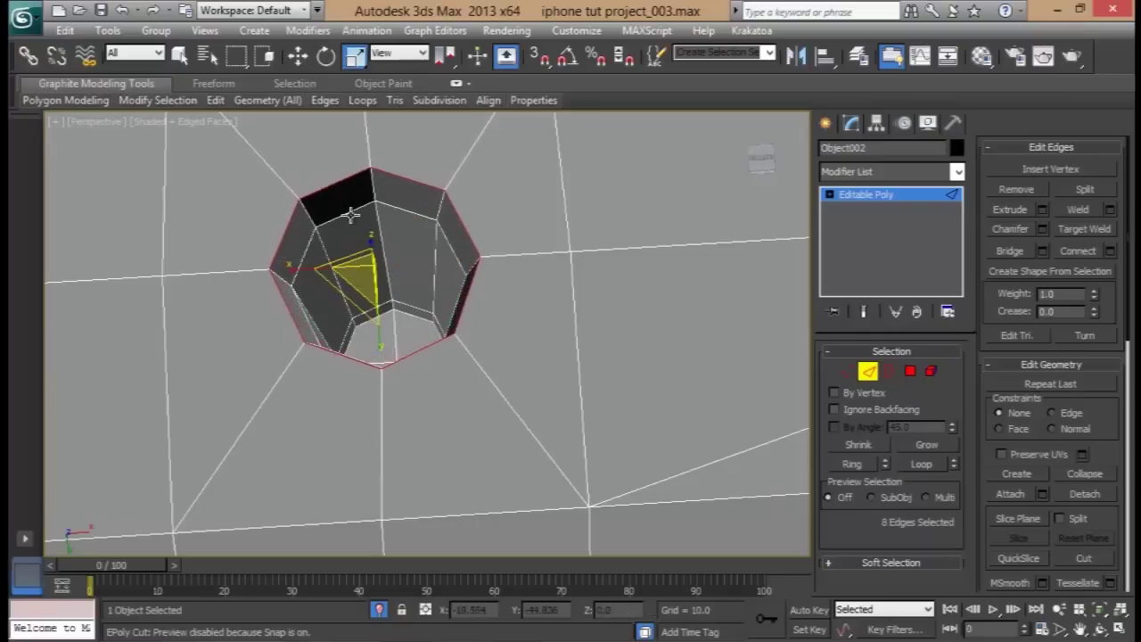
# - Select the edge loop just inside the tiny hole's rim and move it about 0.46 units along Z toward the rim
pyautogui.doubleClick(351, 214)
pyautogui.press('w')
pyautogui.keyDown('alt'); pyautogui.moveTo(401, 314); pyautogui.dragTo(379, 294, button='middle'); pyautogui.keyUp('alt')
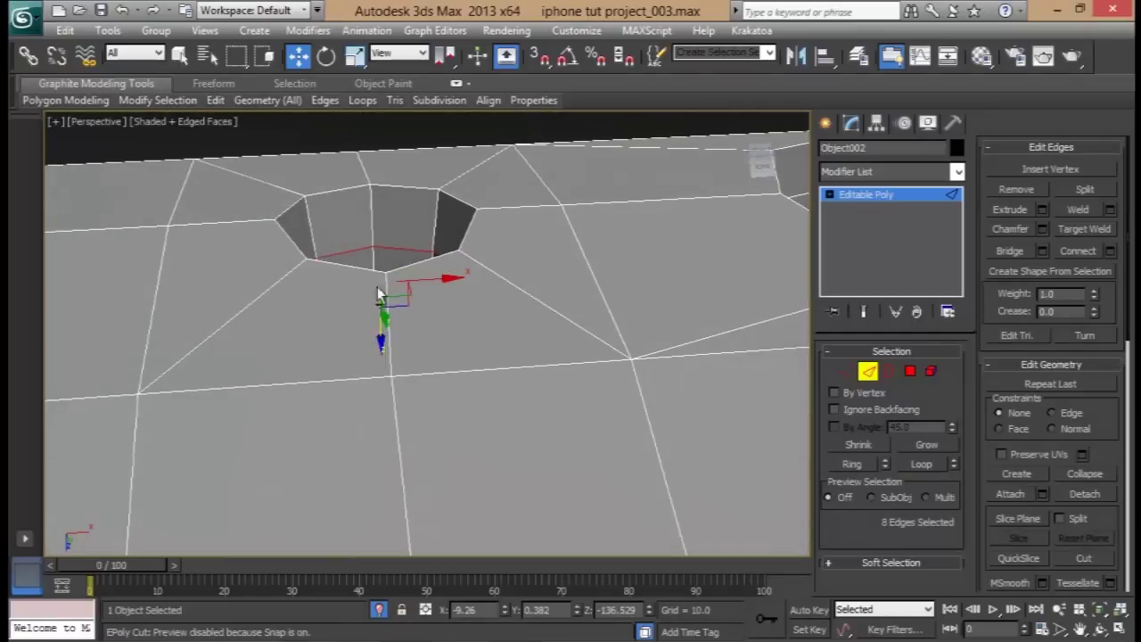
pyautogui.moveTo(379, 337); pyautogui.dragTo(381, 294)
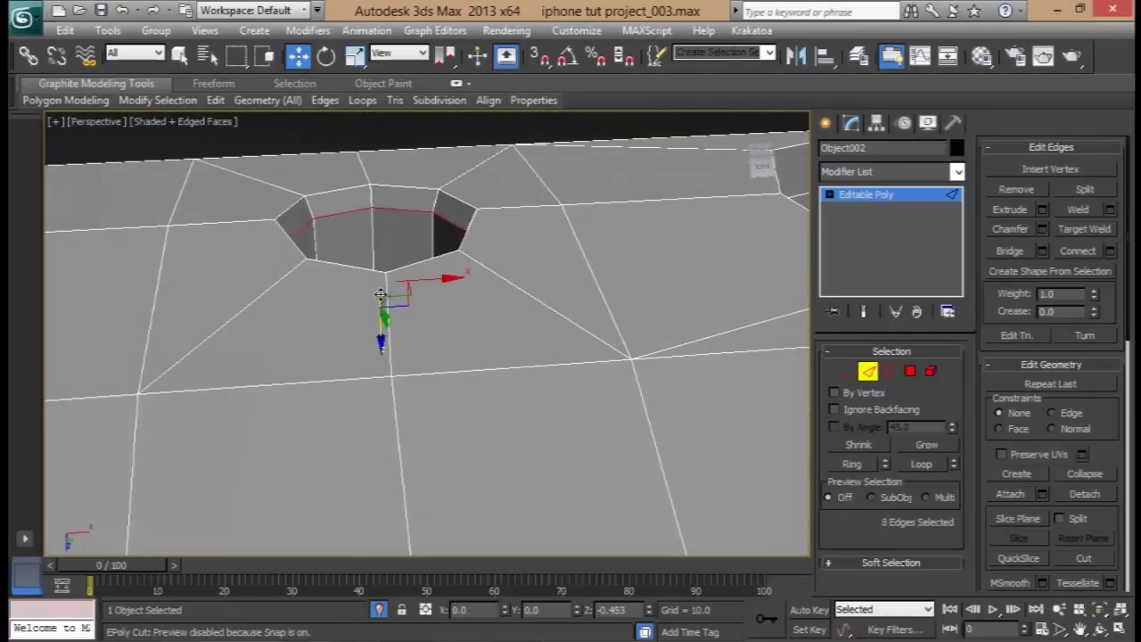
pyautogui.keyDown('alt'); pyautogui.moveTo(393, 267); pyautogui.dragTo(461, 311, button='middle'); pyautogui.keyUp('alt')
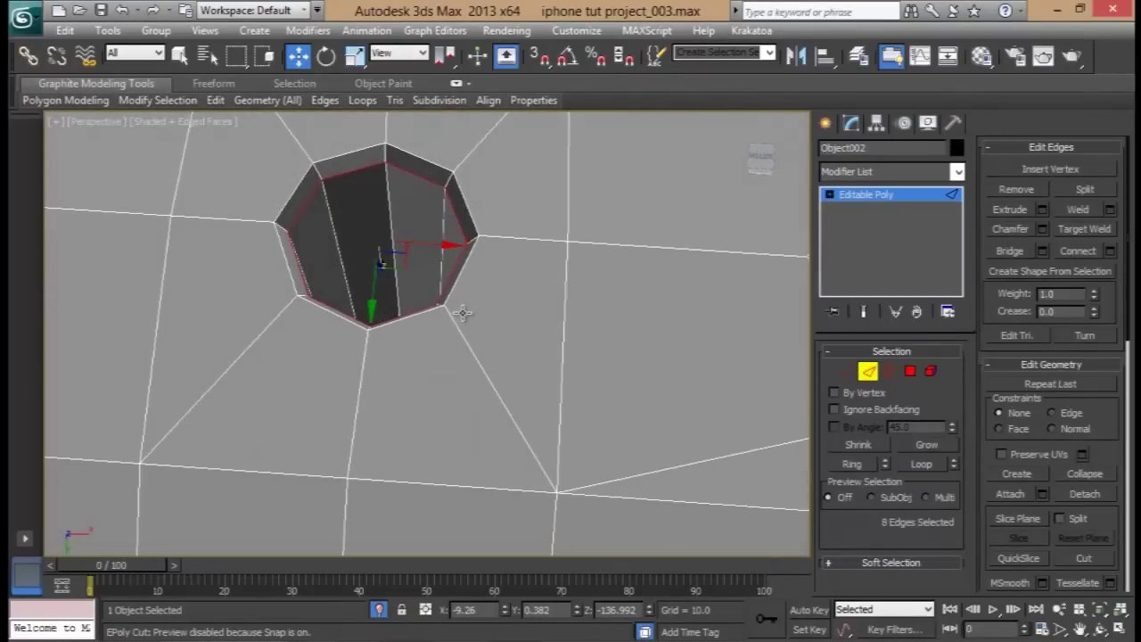
pyautogui.keyDown('alt'); pyautogui.moveTo(372, 214); pyautogui.dragTo(453, 219, button='middle'); pyautogui.keyUp('alt')
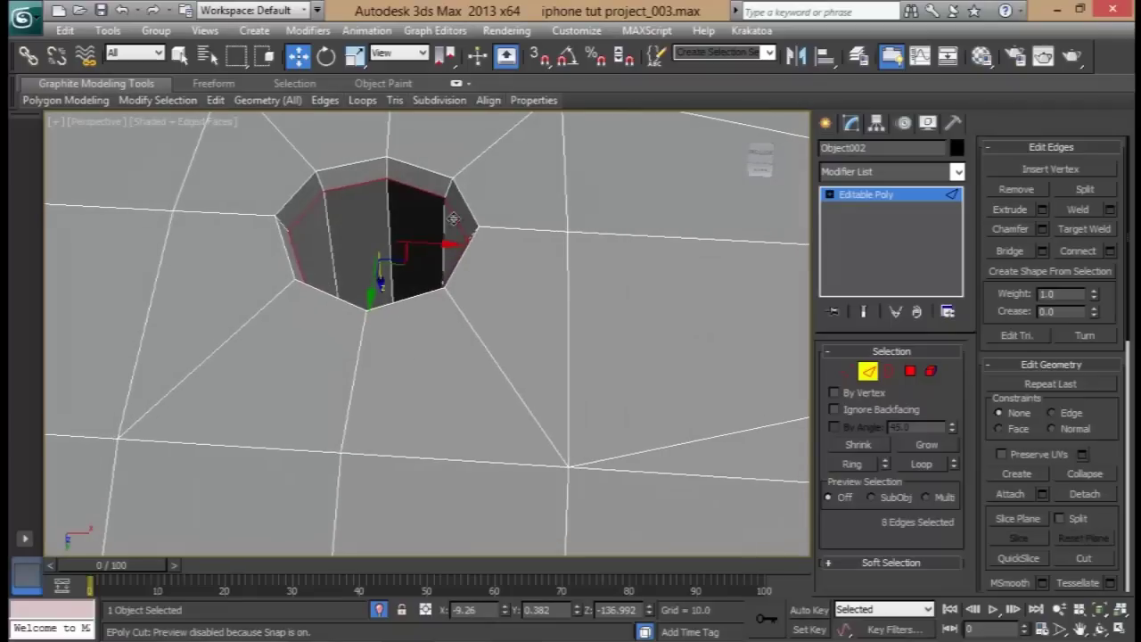
# - Ring-select the short edges below the tiny hole's rim and connect them with 2 segments, pinch 62 and slide 0
pyautogui.click(448, 188)
pyautogui.click(852, 465)
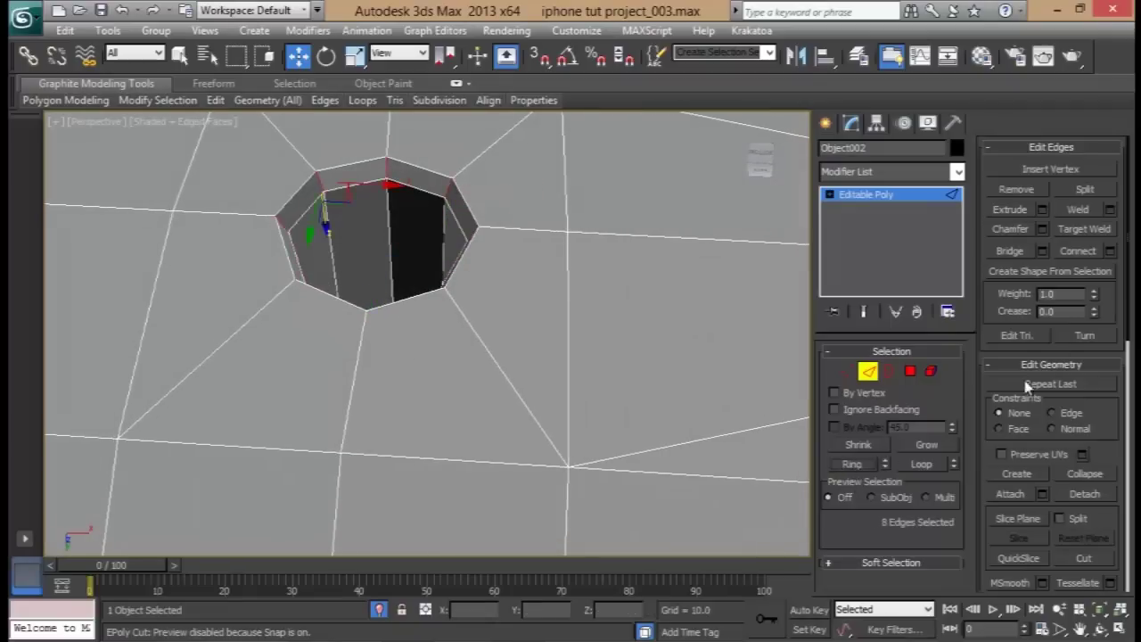
pyautogui.click(1109, 251)
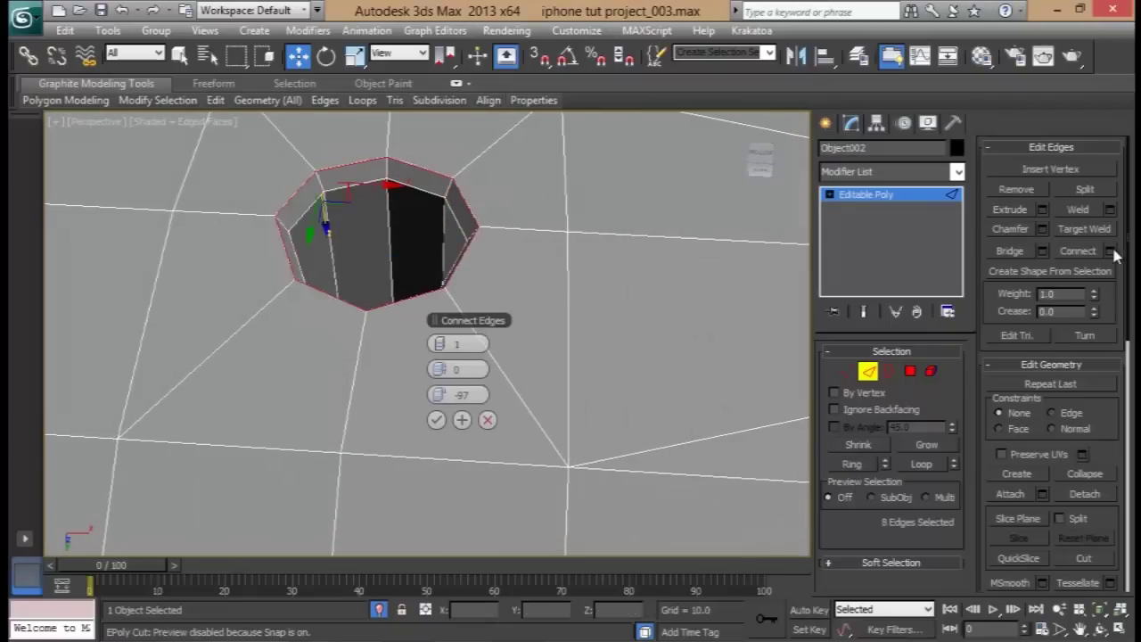
pyautogui.click(445, 345)
pyautogui.rightClick(442, 394)
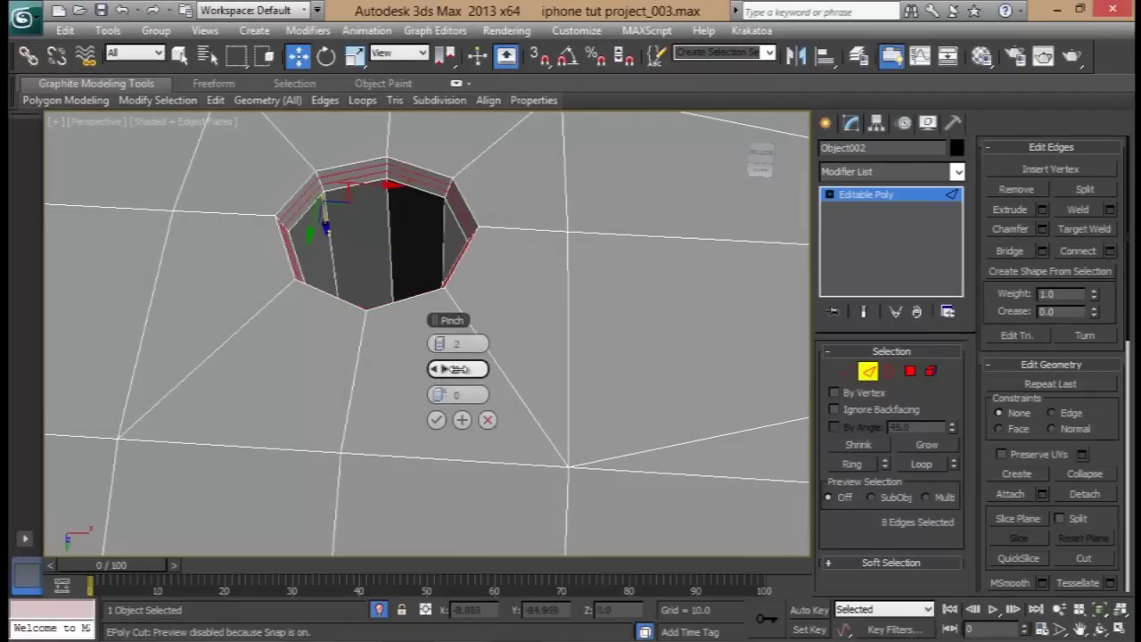
pyautogui.moveTo(459, 369); pyautogui.dragTo(680, 379)
pyautogui.scroll(-5, 212, 283)
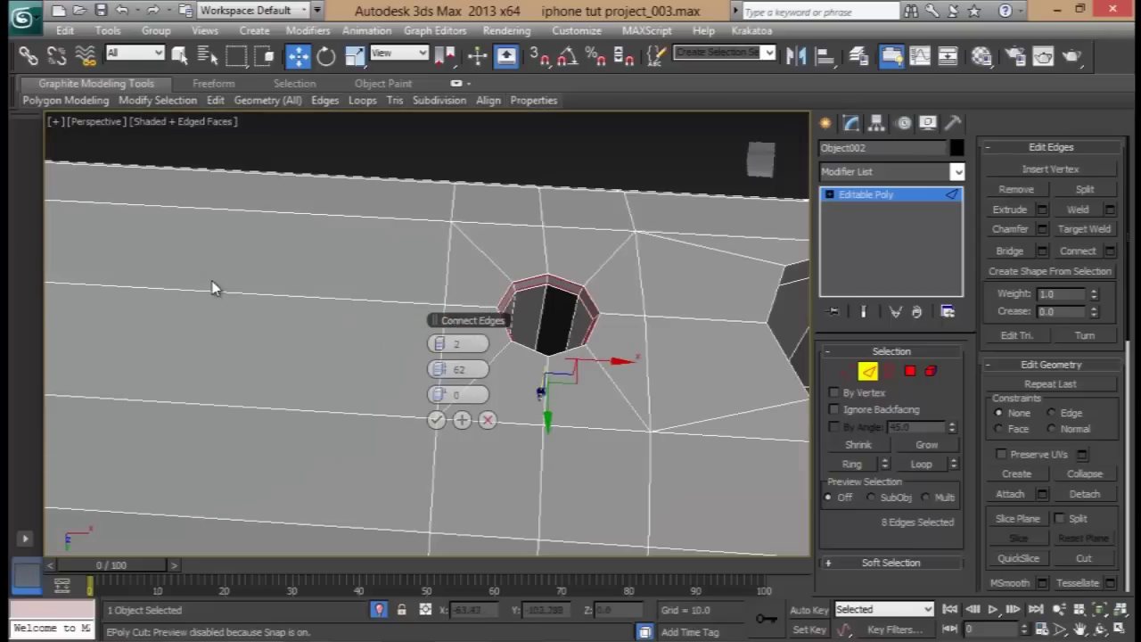
pyautogui.scroll(-4, 212, 282)
pyautogui.moveTo(214, 283); pyautogui.dragTo(405, 270, button='middle')
pyautogui.moveTo(683, 295); pyautogui.dragTo(447, 325, button='middle')
pyautogui.scroll(5, 442, 232)
pyautogui.moveTo(443, 234); pyautogui.dragTo(373, 295, button='middle')
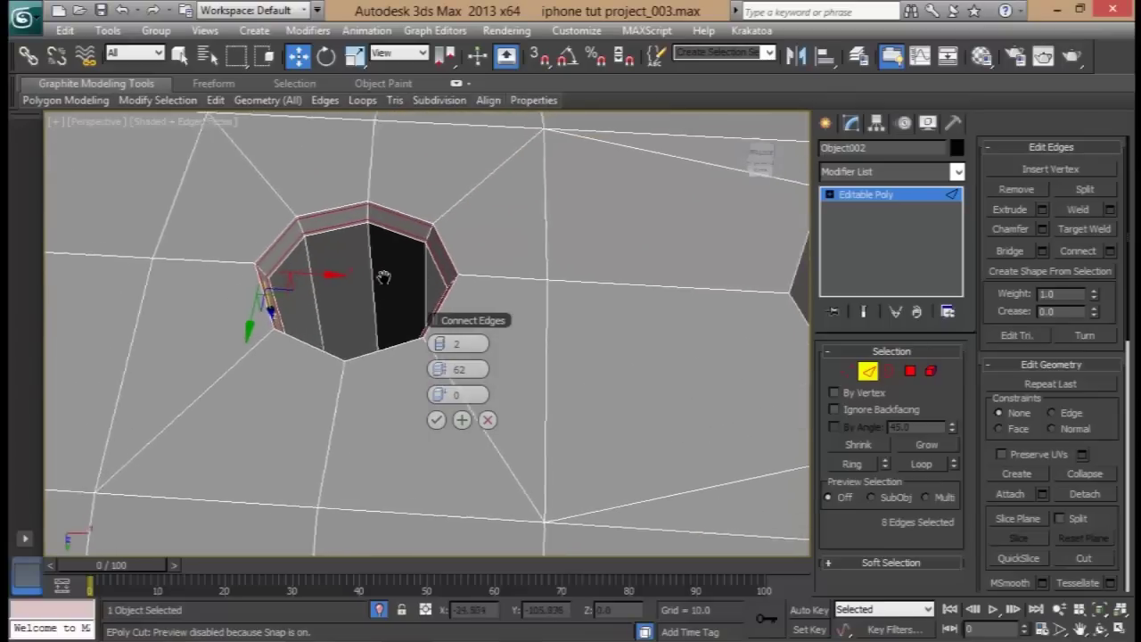
pyautogui.click(435, 419)
# - Ring-select the tiny hole's wall edges and connect them with 2 segments and pinch 91
pyautogui.moveTo(395, 326); pyautogui.dragTo(334, 346, button='middle')
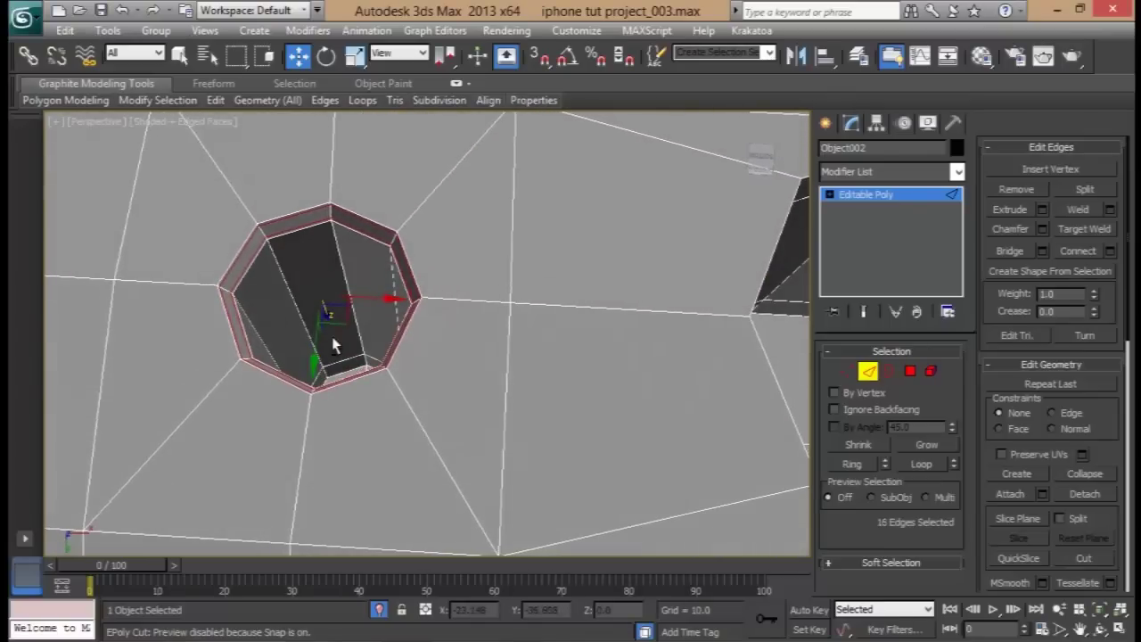
pyautogui.click(278, 268)
pyautogui.keyDown('alt'); pyautogui.moveTo(278, 268); pyautogui.dragTo(318, 326, button='middle'); pyautogui.keyUp('alt')
pyautogui.click(852, 465)
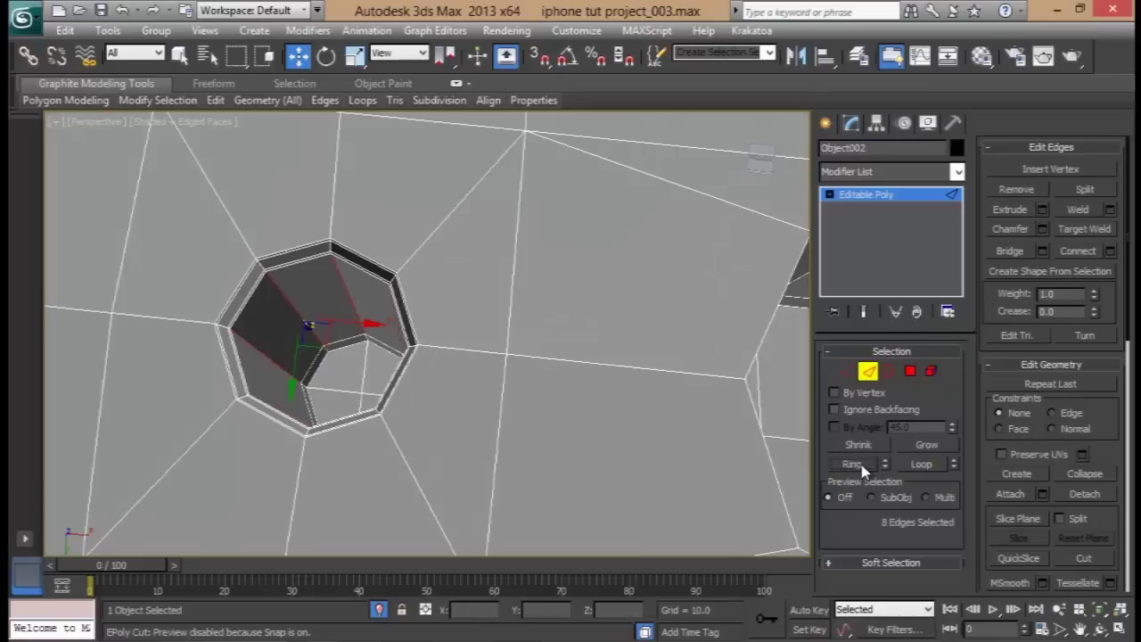
pyautogui.click(1110, 252)
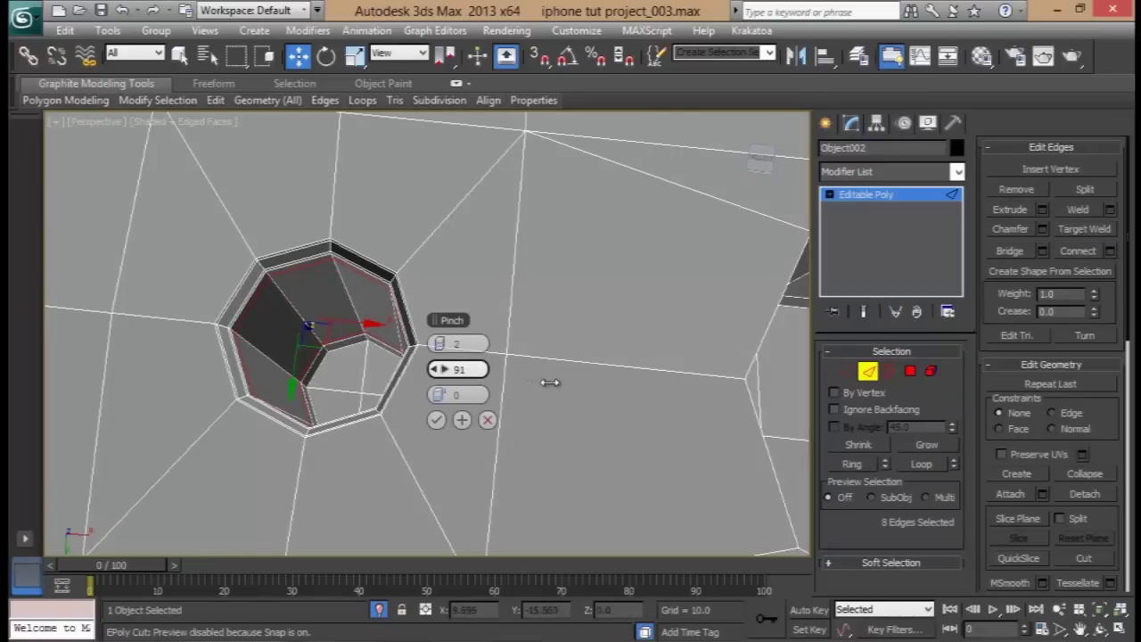
pyautogui.click(436, 420)
# - Try to scale the oval slot's outer rim edge loop slightly outward
pyautogui.scroll(-3, 586, 362)
pyautogui.moveTo(586, 362); pyautogui.dragTo(227, 304, button='middle')
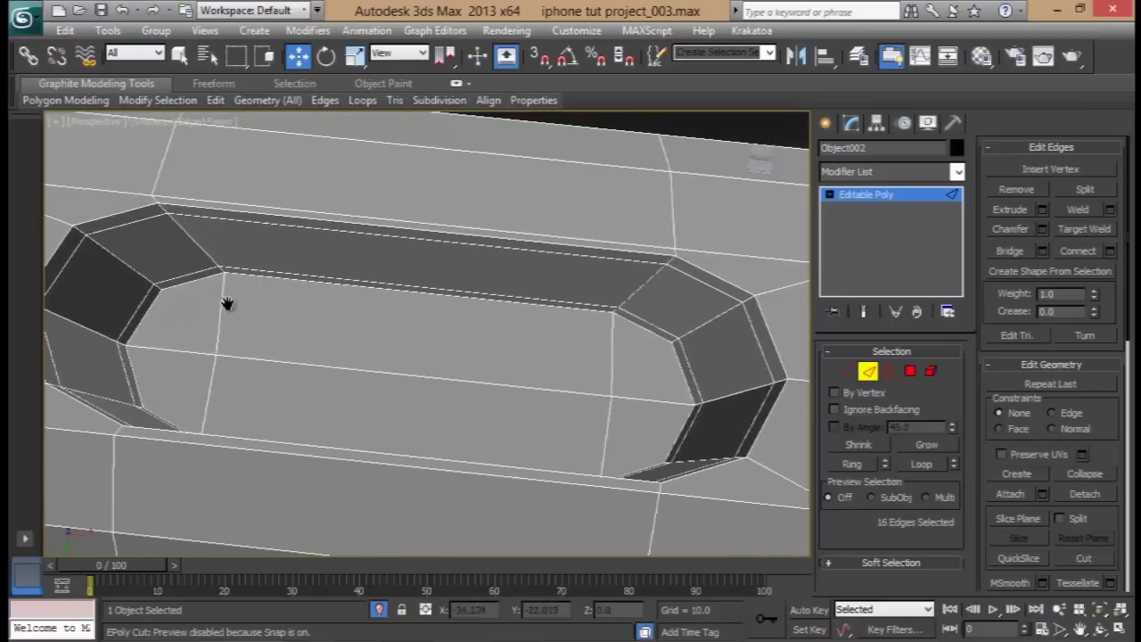
pyautogui.scroll(-5, 227, 303)
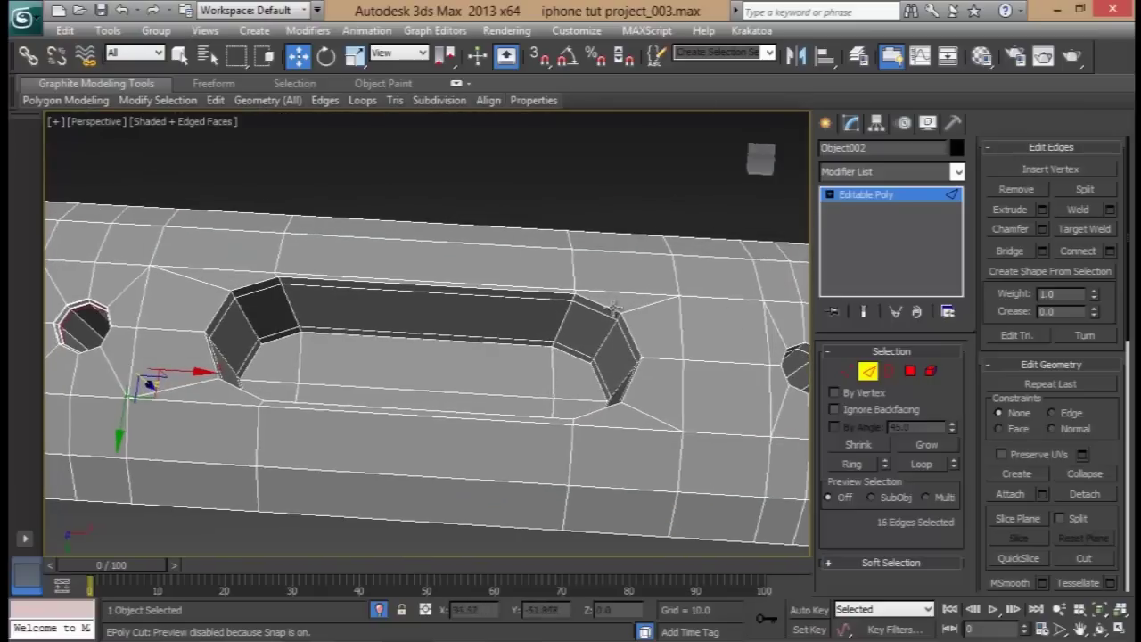
pyautogui.doubleClick(602, 306)
pyautogui.scroll(5, 539, 305)
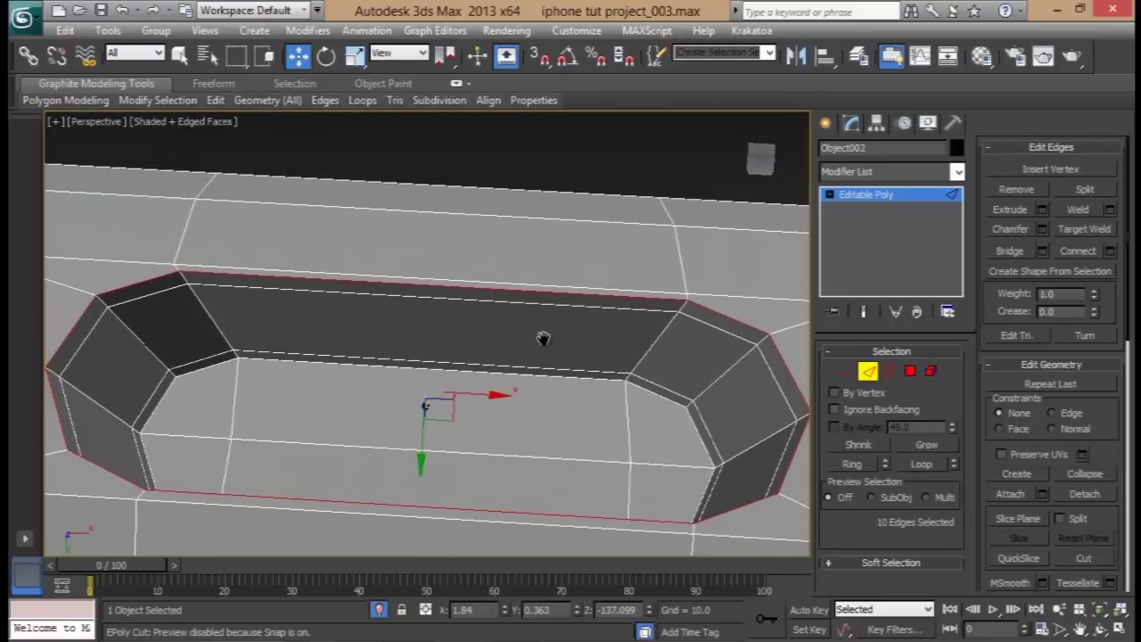
pyautogui.press('r')
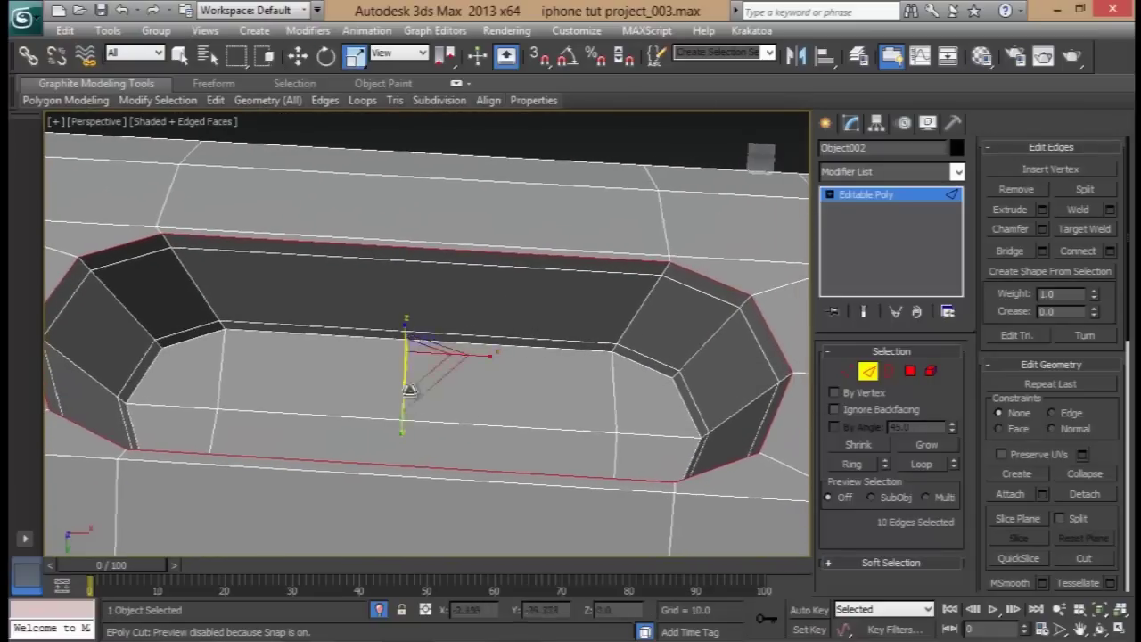
pyautogui.moveTo(419, 358); pyautogui.dragTo(419, 356)
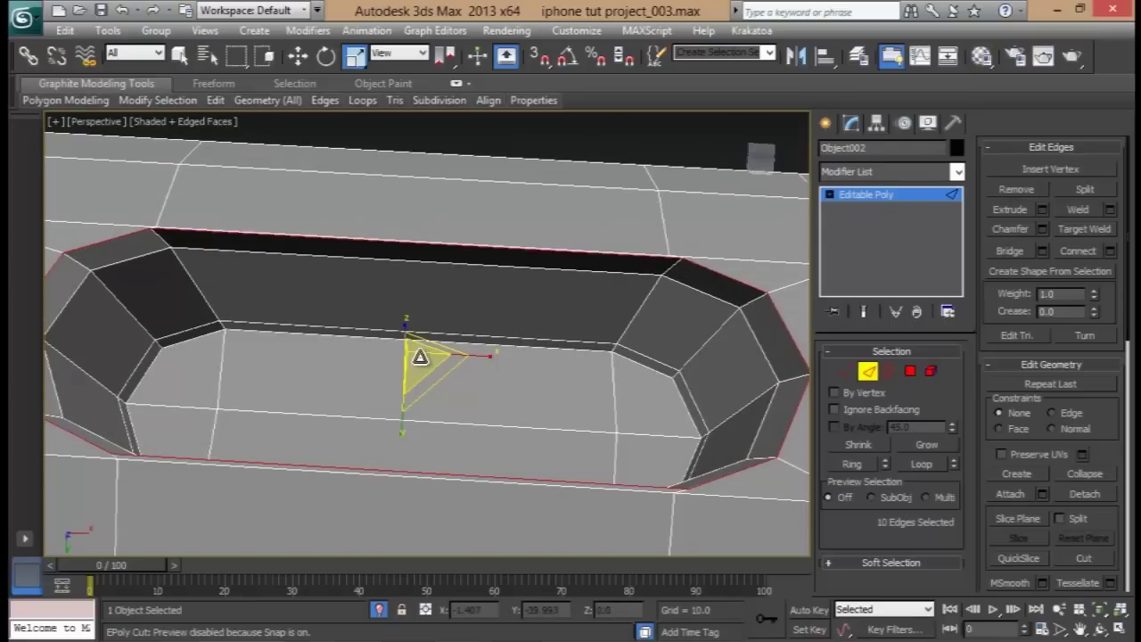
pyautogui.moveTo(419, 358); pyautogui.dragTo(507, 332, button='middle')
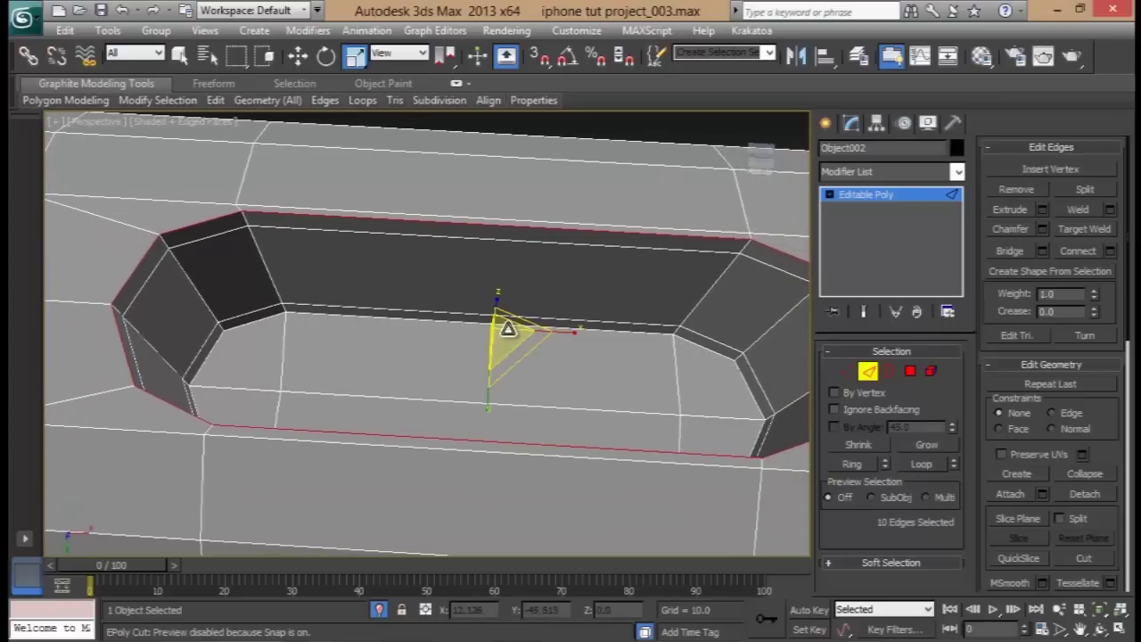
# - Select the oval slot's floor and wall polygons by growing from the two central floor polygons, leaving the narrow rim band unselected
pyautogui.click(931, 370)
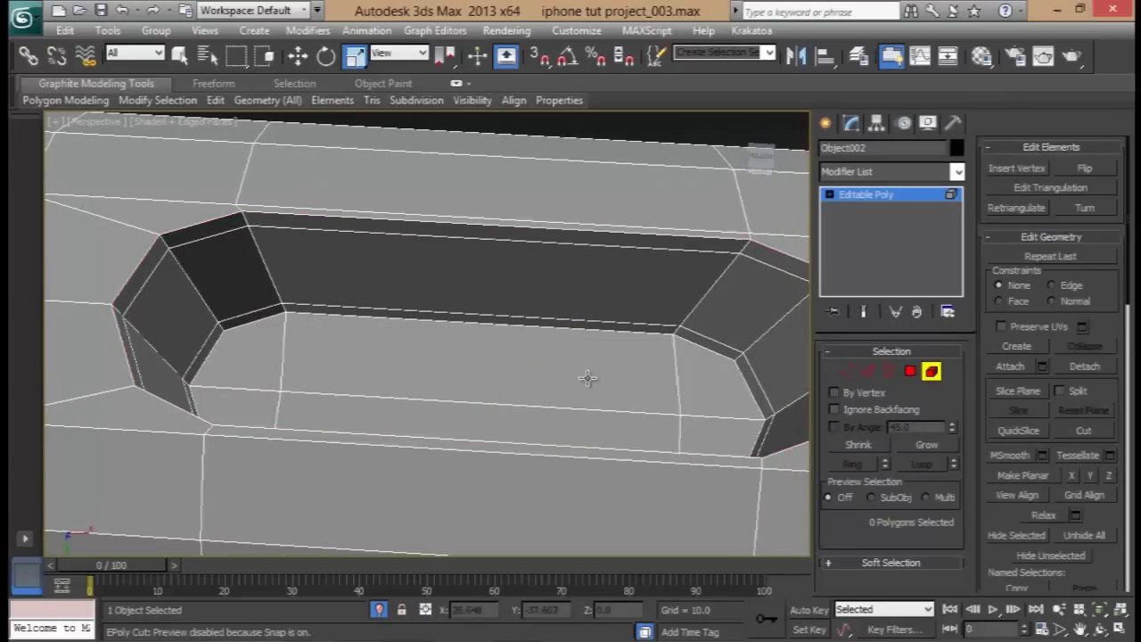
pyautogui.click(475, 406)
pyautogui.click(910, 371)
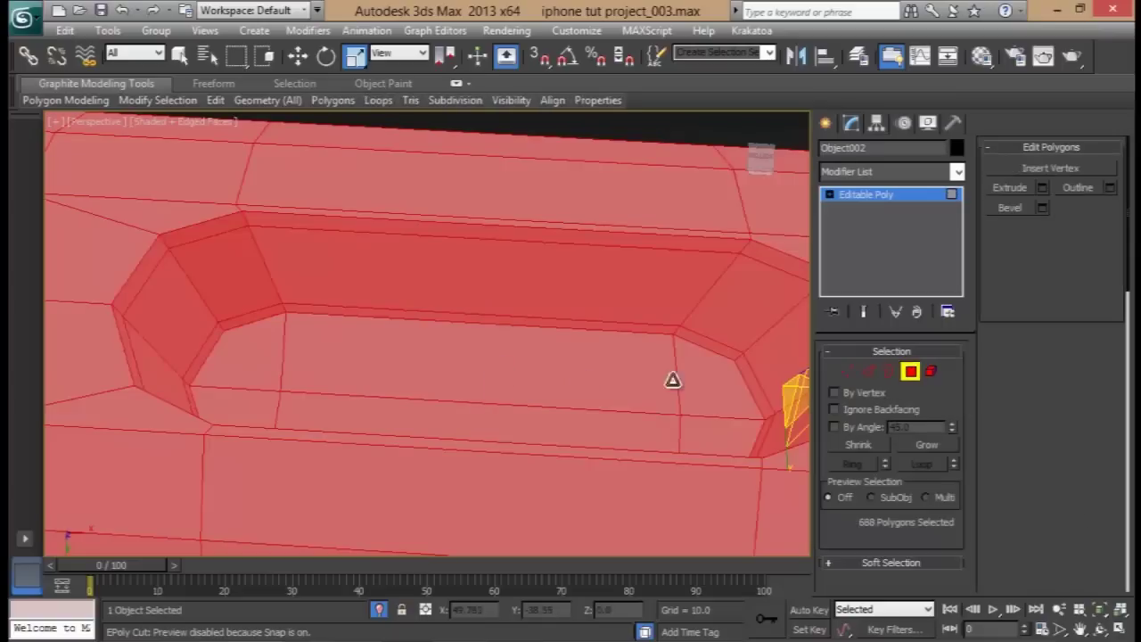
pyautogui.click(570, 377)
pyautogui.keyDown('ctrl'); pyautogui.click(479, 410); pyautogui.keyUp('ctrl')
pyautogui.keyDown('alt'); pyautogui.moveTo(368, 360); pyautogui.dragTo(366, 383, button='middle'); pyautogui.keyUp('alt')
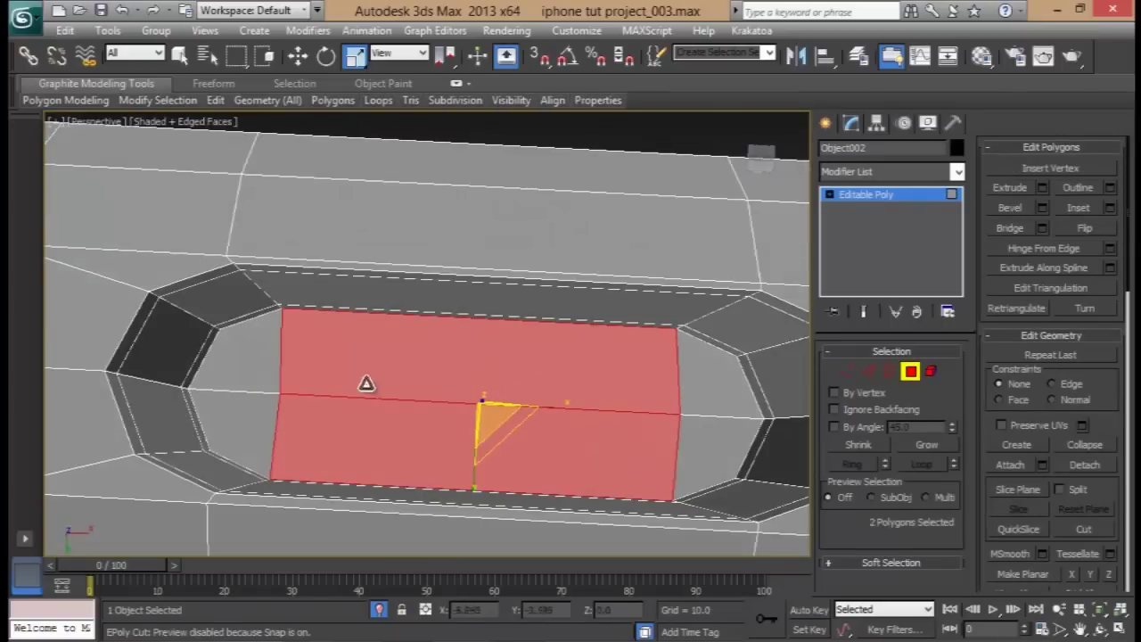
pyautogui.click(927, 444)
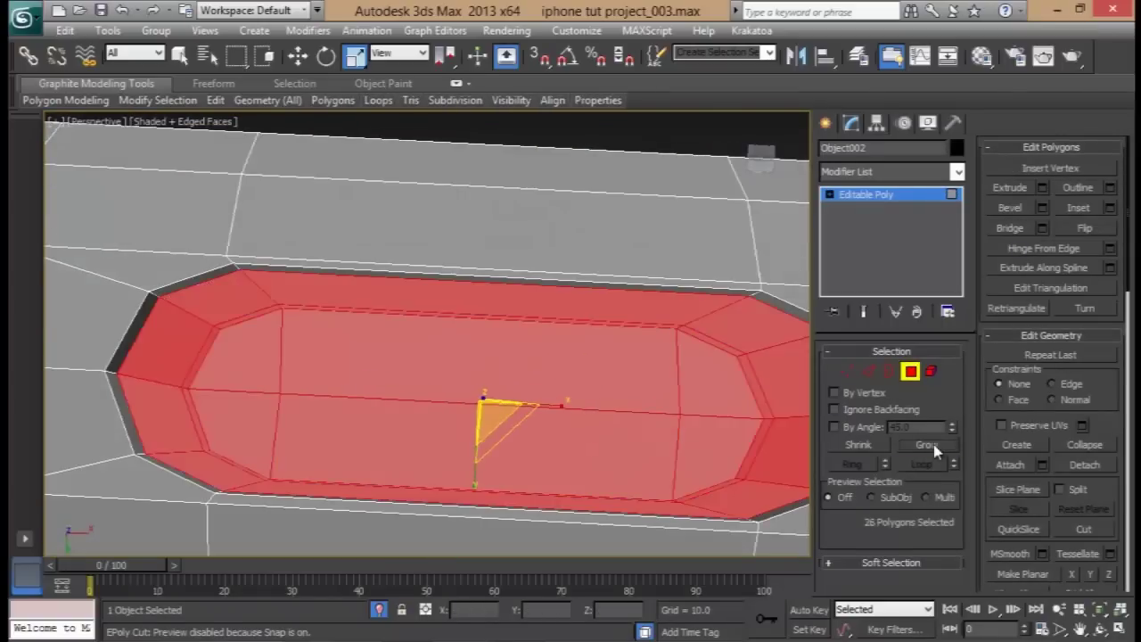
pyautogui.click(927, 444)
pyautogui.keyDown('alt'); pyautogui.moveTo(383, 294); pyautogui.dragTo(364, 315, button='middle'); pyautogui.keyUp('alt')
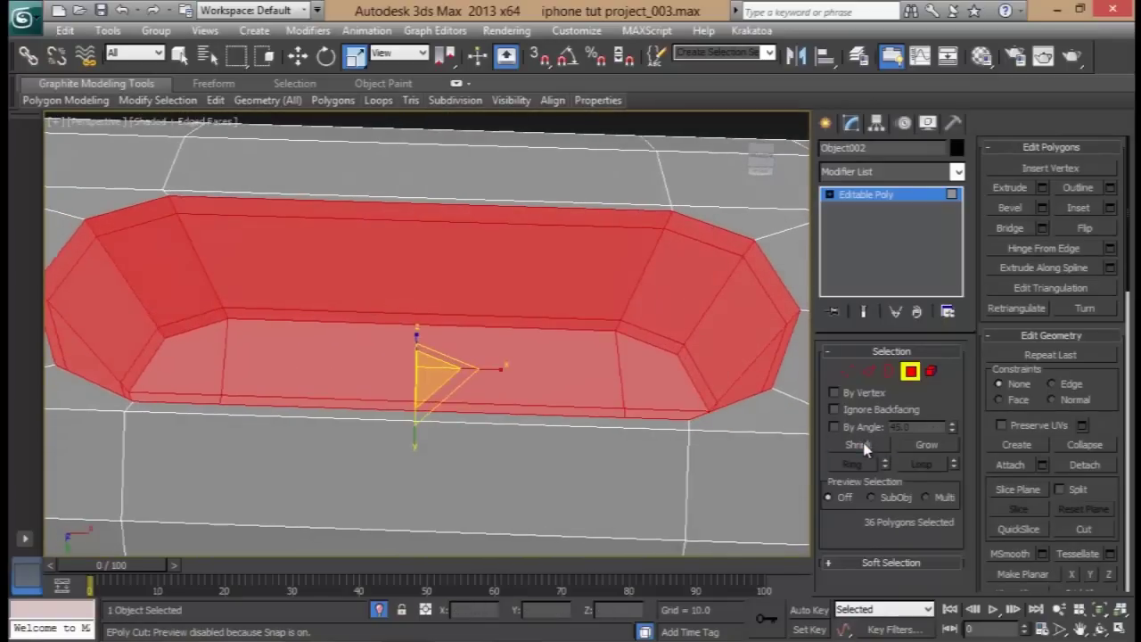
pyautogui.click(858, 444)
pyautogui.keyDown('alt'); pyautogui.moveTo(529, 308); pyautogui.dragTo(522, 329, button='middle'); pyautogui.keyUp('alt')
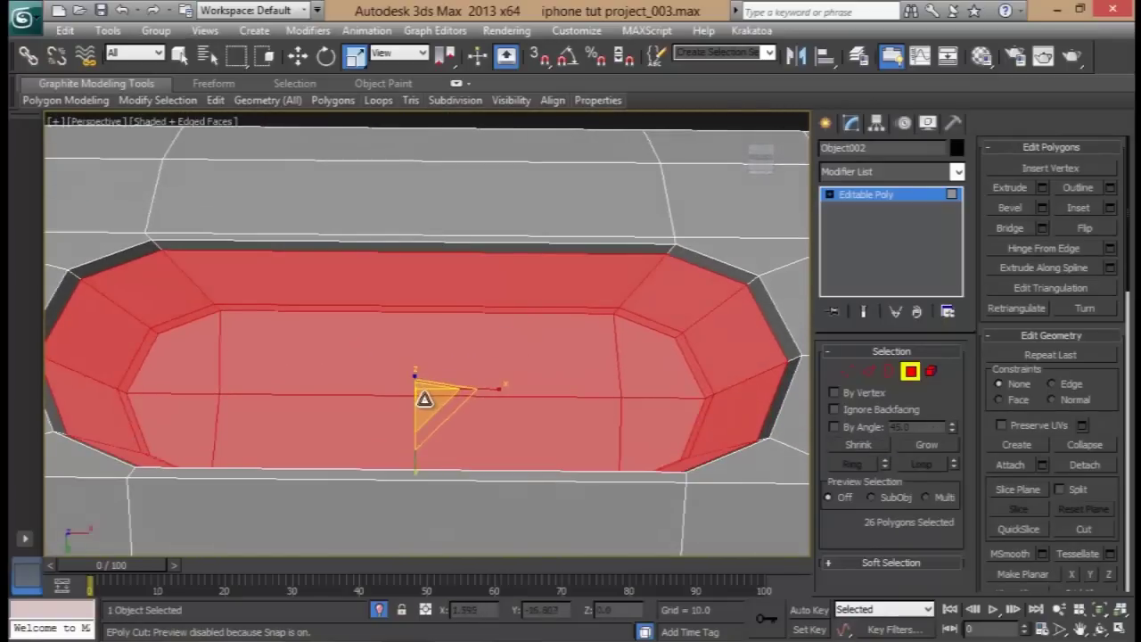
# - Scale the selected slot polygons uniformly to 99%, and scale them to about 94% along Y
pyautogui.moveTo(424, 398); pyautogui.dragTo(423, 399)
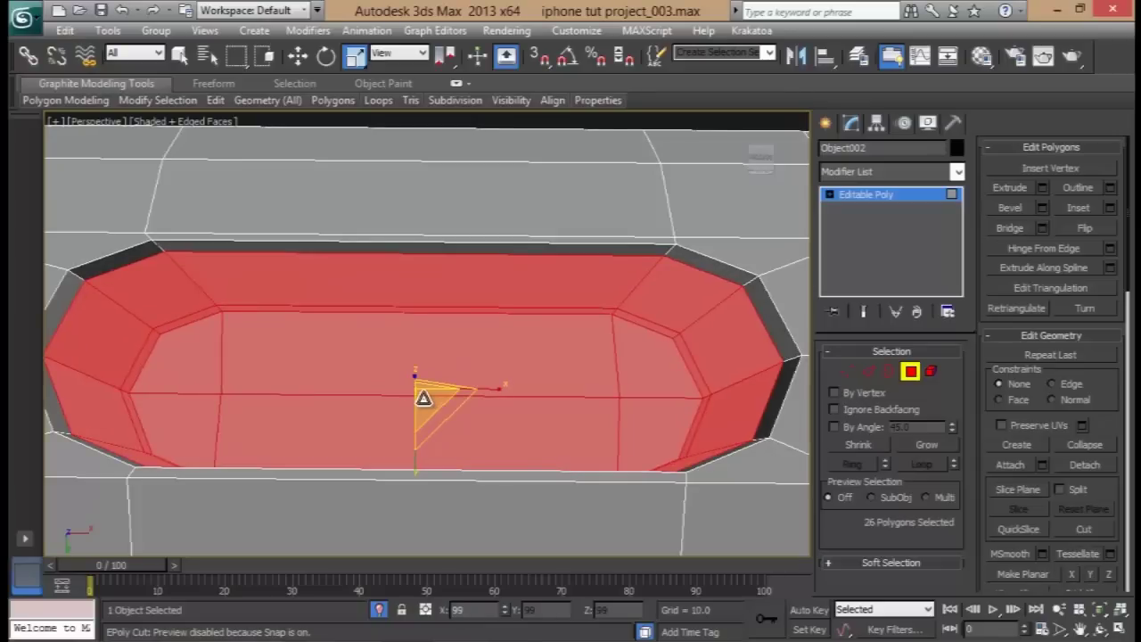
pyautogui.keyDown('alt'); pyautogui.moveTo(423, 397); pyautogui.dragTo(583, 395, button='middle'); pyautogui.keyUp('alt')
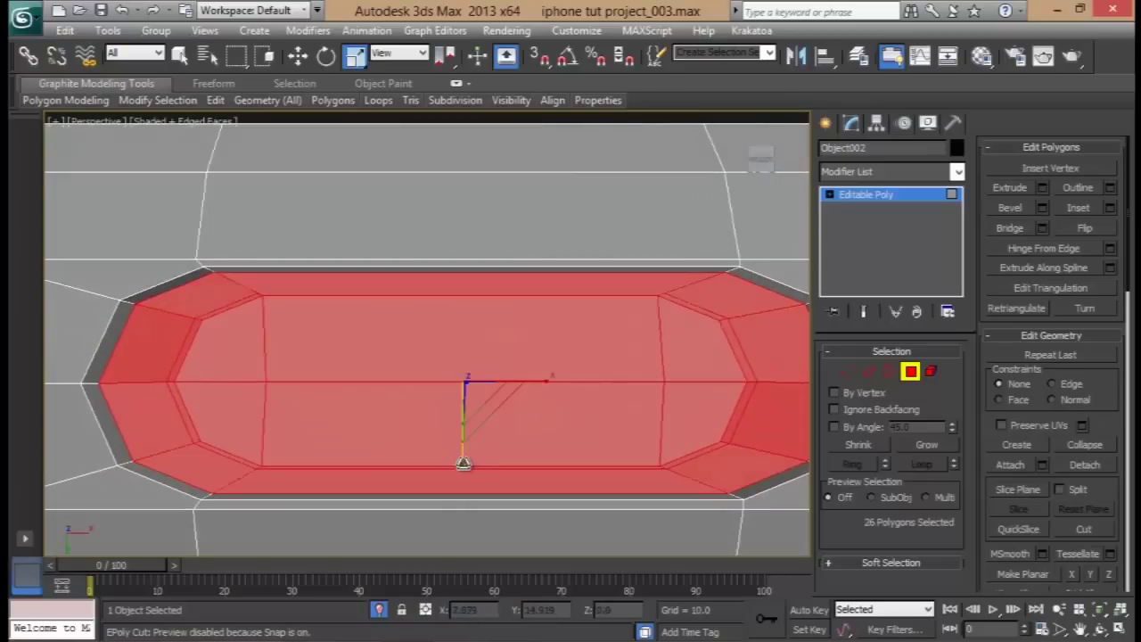
pyautogui.moveTo(463, 463); pyautogui.dragTo(462, 459)
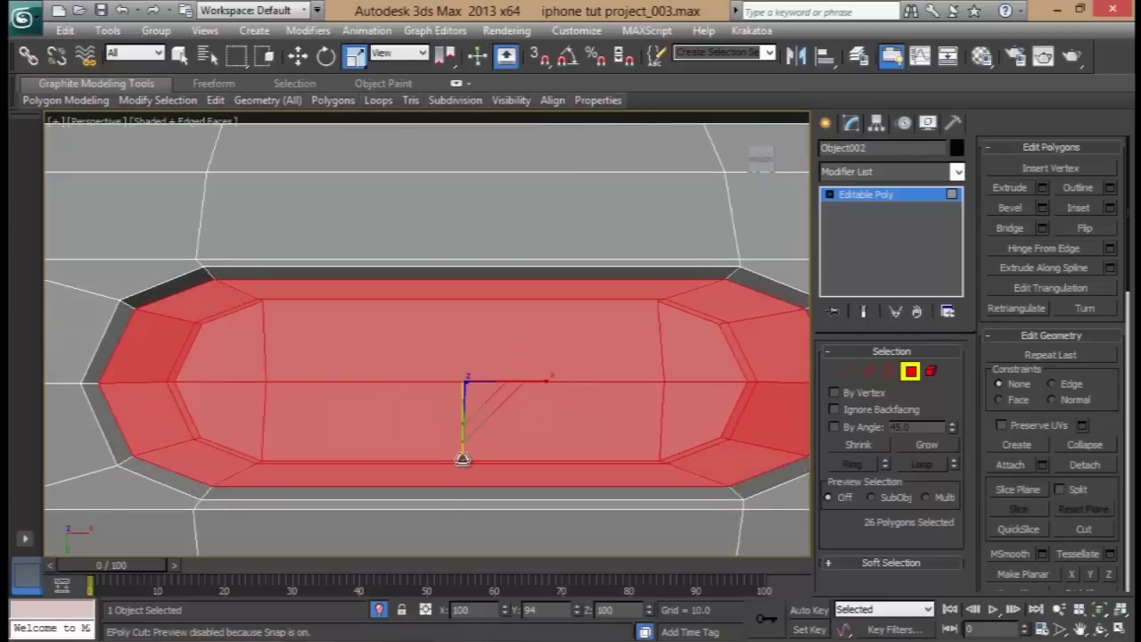
# - Convert the polygon selection to its boundary edge loop and move that loop along Z toward the slot's outer rim
pyautogui.keyDown('alt'); pyautogui.moveTo(462, 459); pyautogui.dragTo(539, 380, button='middle'); pyautogui.keyUp('alt')
pyautogui.keyDown('ctrl'); pyautogui.keyDown('shift'); pyautogui.click(864, 371); pyautogui.keyUp('shift'); pyautogui.keyUp('ctrl')
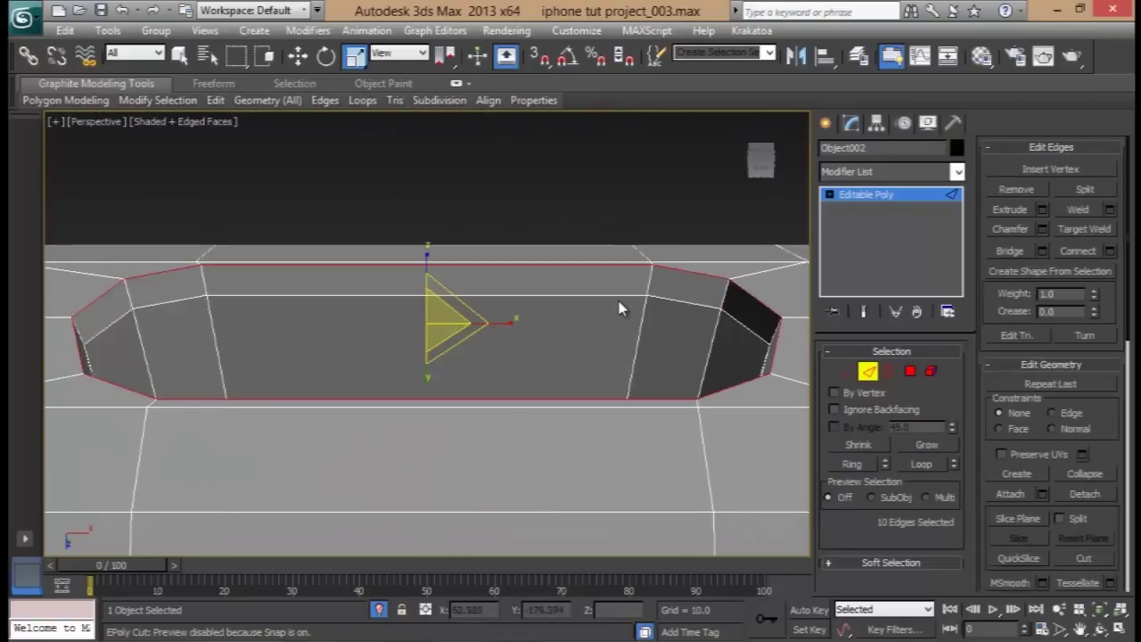
pyautogui.press('w')
pyautogui.keyDown('alt'); pyautogui.moveTo(416, 403); pyautogui.dragTo(421, 368, button='middle'); pyautogui.keyUp('alt')
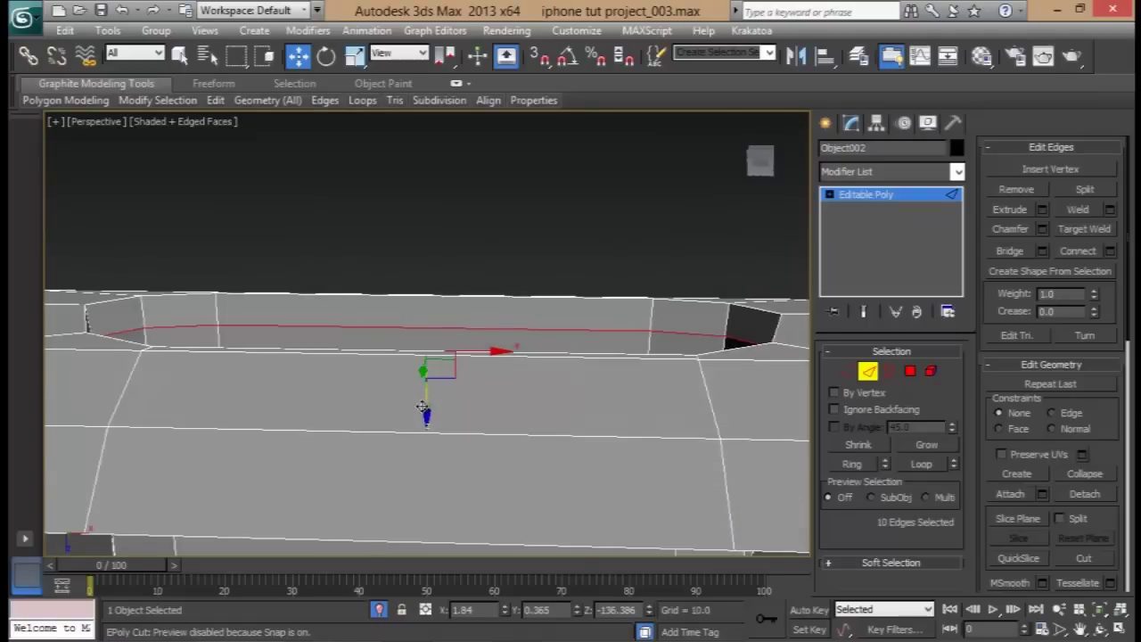
pyautogui.moveTo(425, 410); pyautogui.dragTo(432, 384)
# - Move the inner rim edge at the slot's end farthest from the holes slightly inward along X
pyautogui.keyDown('alt'); pyautogui.moveTo(596, 350); pyautogui.dragTo(542, 420, button='middle'); pyautogui.keyUp('alt')
pyautogui.click(102, 293)
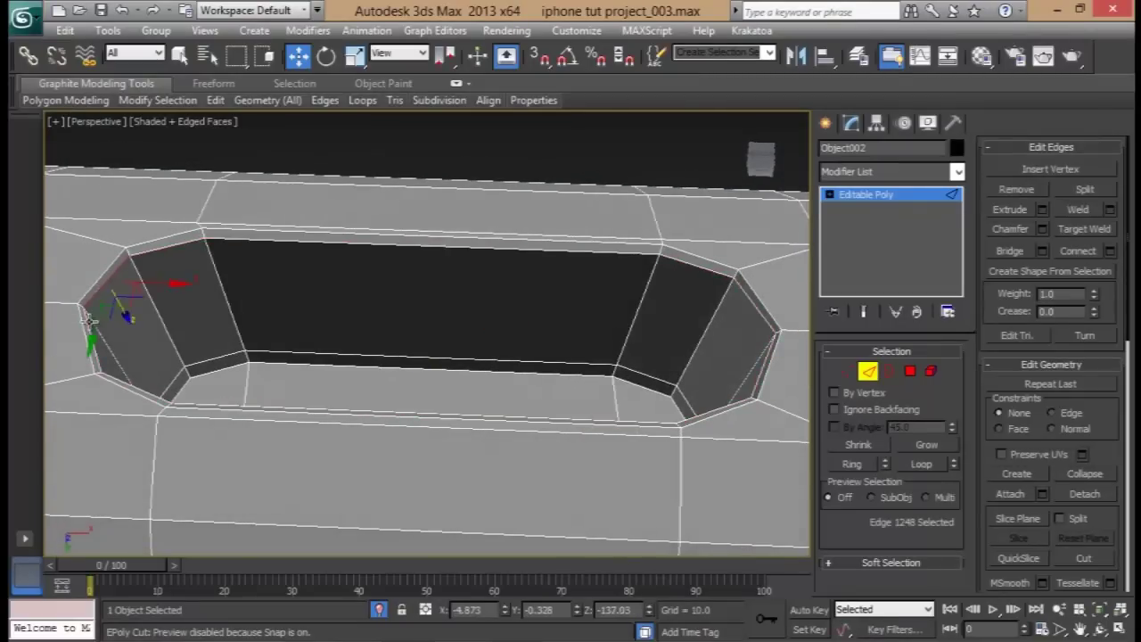
pyautogui.moveTo(167, 311); pyautogui.dragTo(178, 311)
# - Select the two inner rim edges at the slot's end nearest the tiny hole and move them about -0.11 along X
pyautogui.click(755, 306)
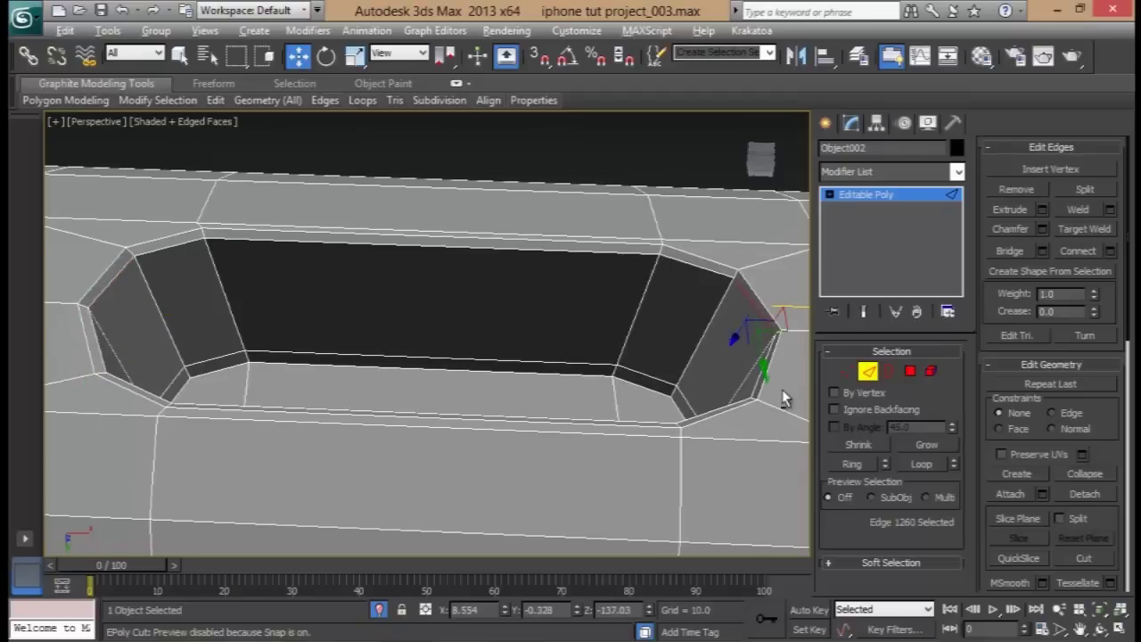
pyautogui.keyDown('alt'); pyautogui.moveTo(781, 390); pyautogui.dragTo(791, 415, button='middle'); pyautogui.keyUp('alt')
pyautogui.keyDown('ctrl'); pyautogui.click(749, 385); pyautogui.keyUp('ctrl')
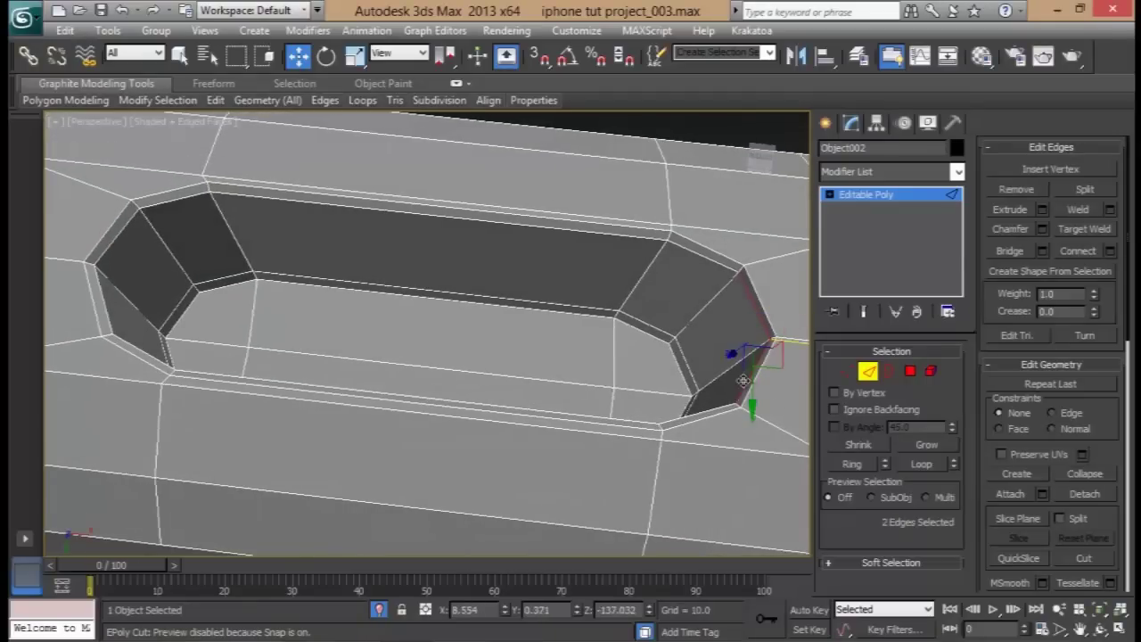
pyautogui.moveTo(773, 376); pyautogui.dragTo(731, 390, button='middle')
pyautogui.moveTo(766, 359); pyautogui.dragTo(762, 358)
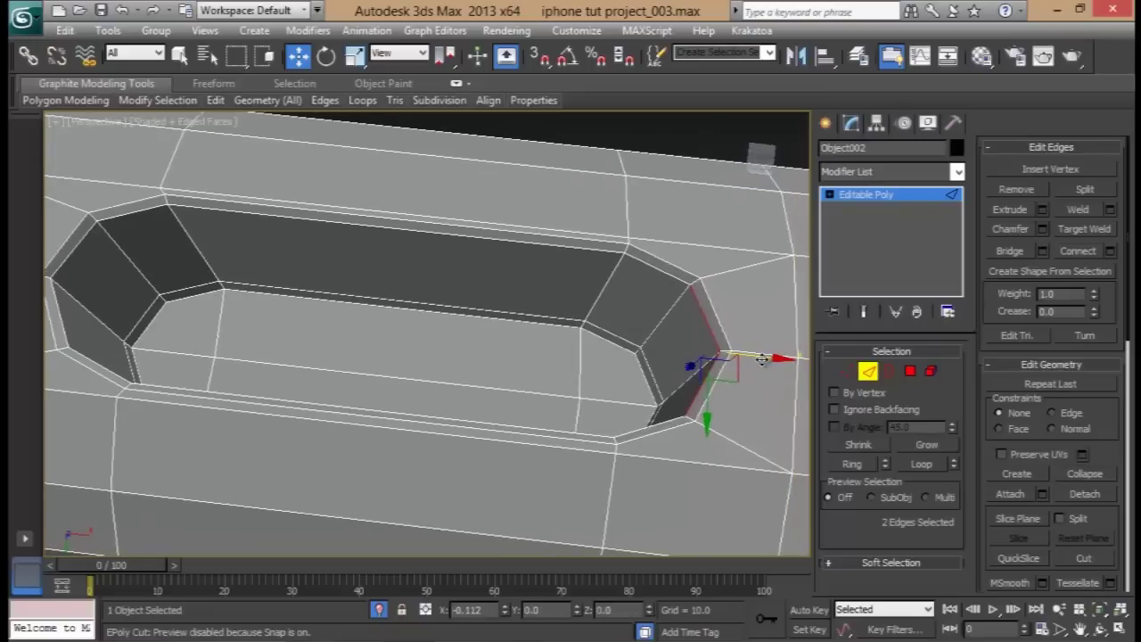
# - Ring-select the short edges across the slot's rim band and connect them with 2 segments, pinch 69 and slide 0
pyautogui.moveTo(422, 298); pyautogui.dragTo(624, 331, button='middle')
pyautogui.moveTo(406, 327); pyautogui.dragTo(279, 323, button='middle')
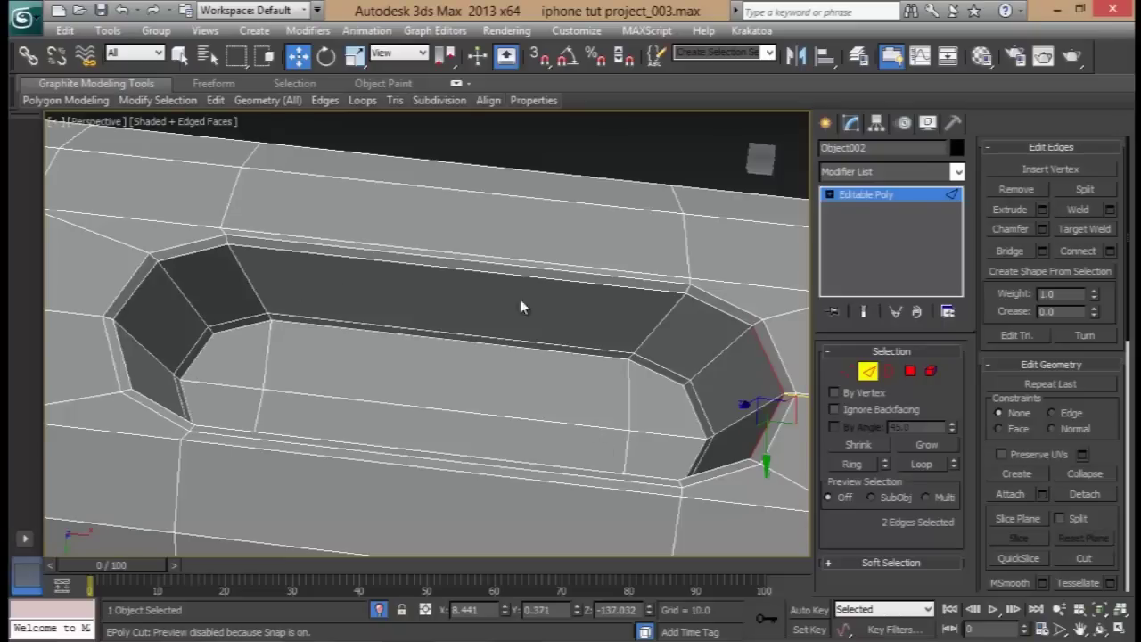
pyautogui.keyDown('alt'); pyautogui.moveTo(620, 362); pyautogui.dragTo(620, 318, button='middle'); pyautogui.keyUp('alt')
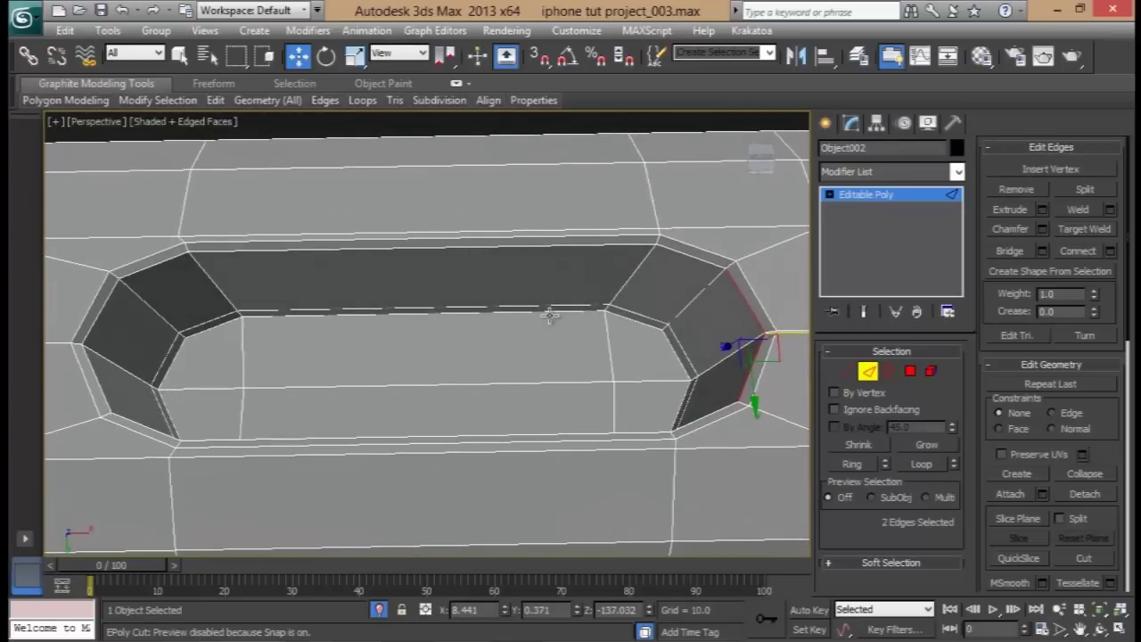
pyautogui.keyDown('alt'); pyautogui.moveTo(547, 318); pyautogui.dragTo(686, 308, button='middle'); pyautogui.keyUp('alt')
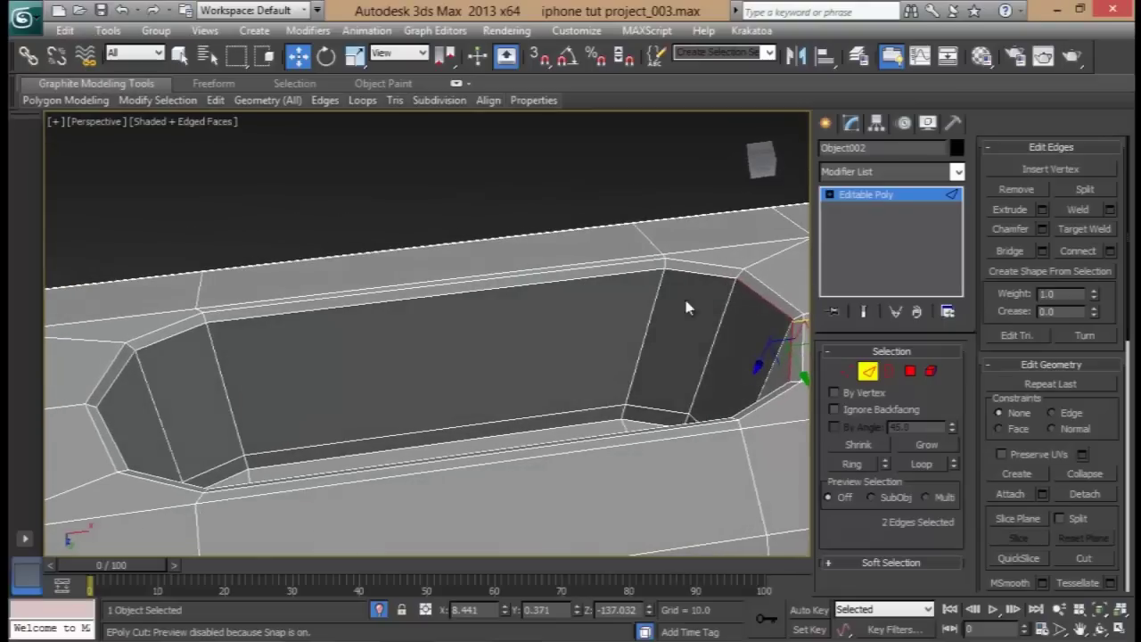
pyautogui.click(739, 276)
pyautogui.click(853, 464)
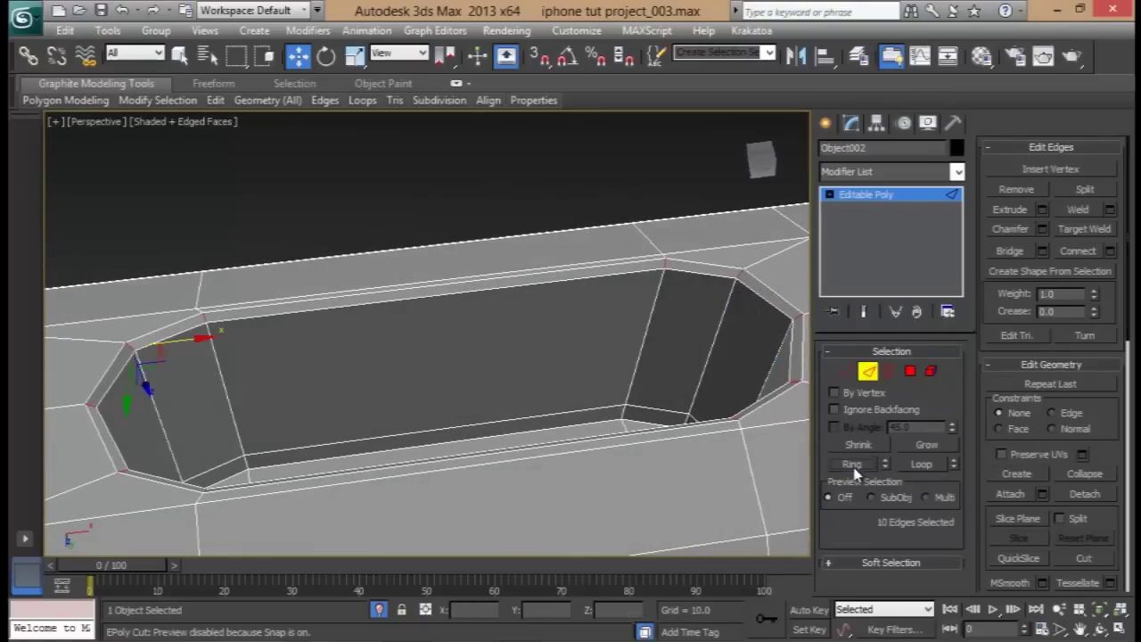
pyautogui.click(1110, 251)
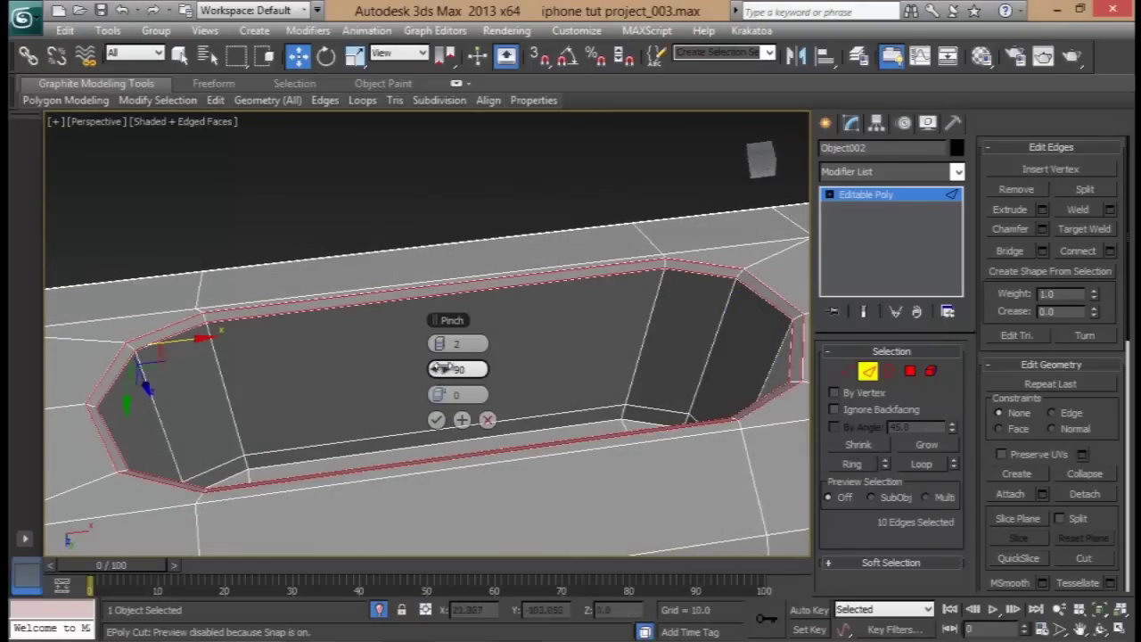
pyautogui.moveTo(430, 366); pyautogui.dragTo(371, 362)
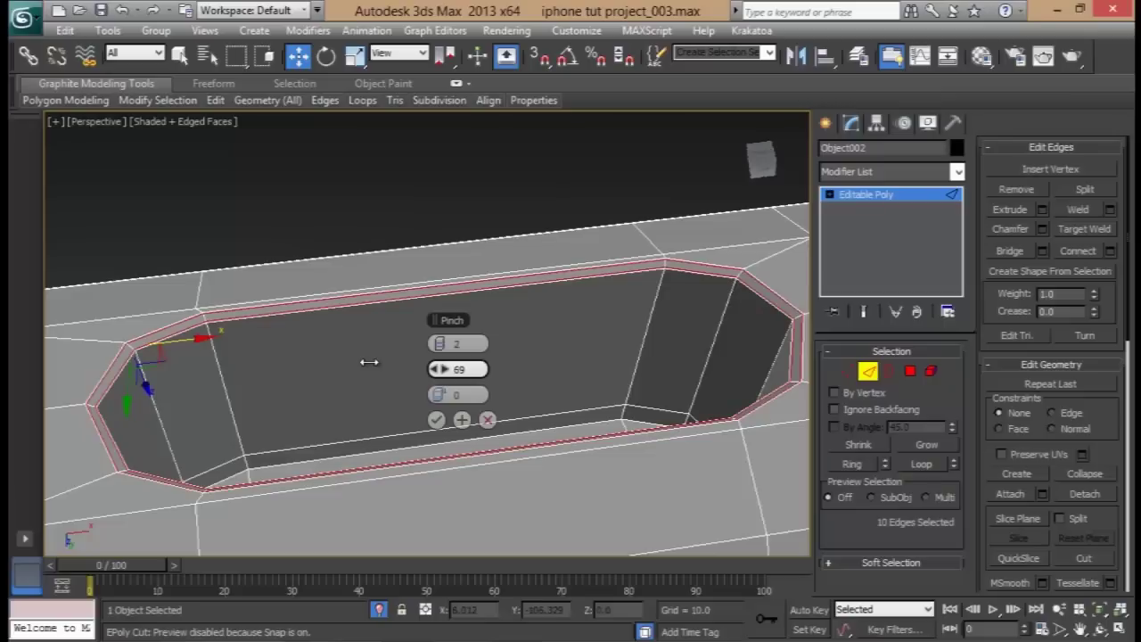
pyautogui.click(435, 419)
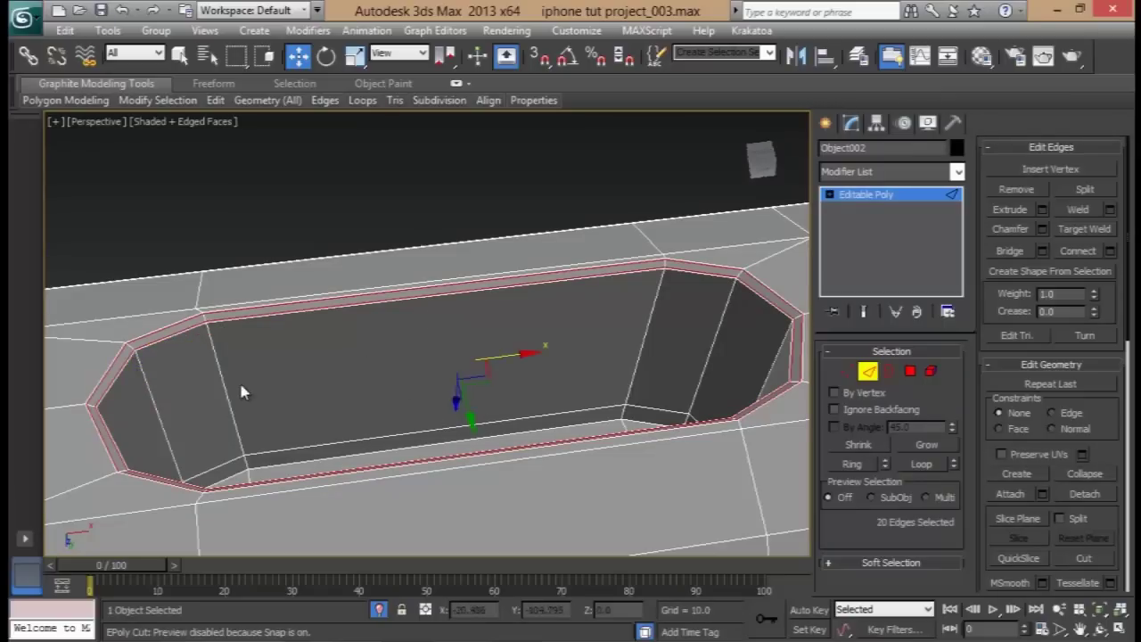
# - Ring-select the oval slot's wall edges and connect them with 2 segments, pinch about 92 and slide 0
pyautogui.click(221, 374)
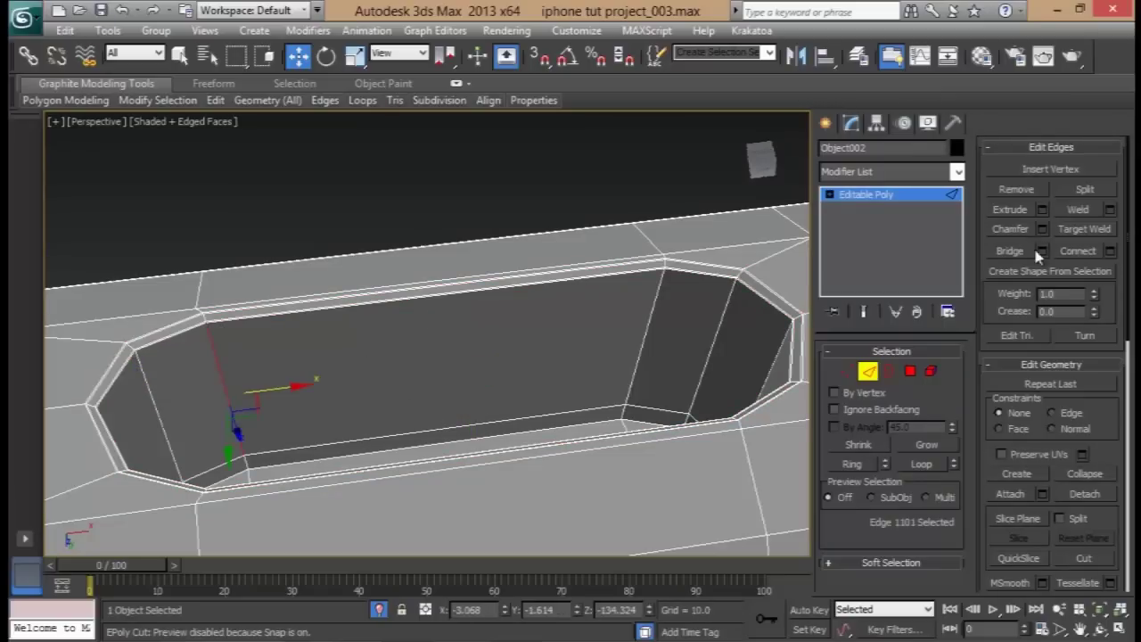
pyautogui.click(876, 463)
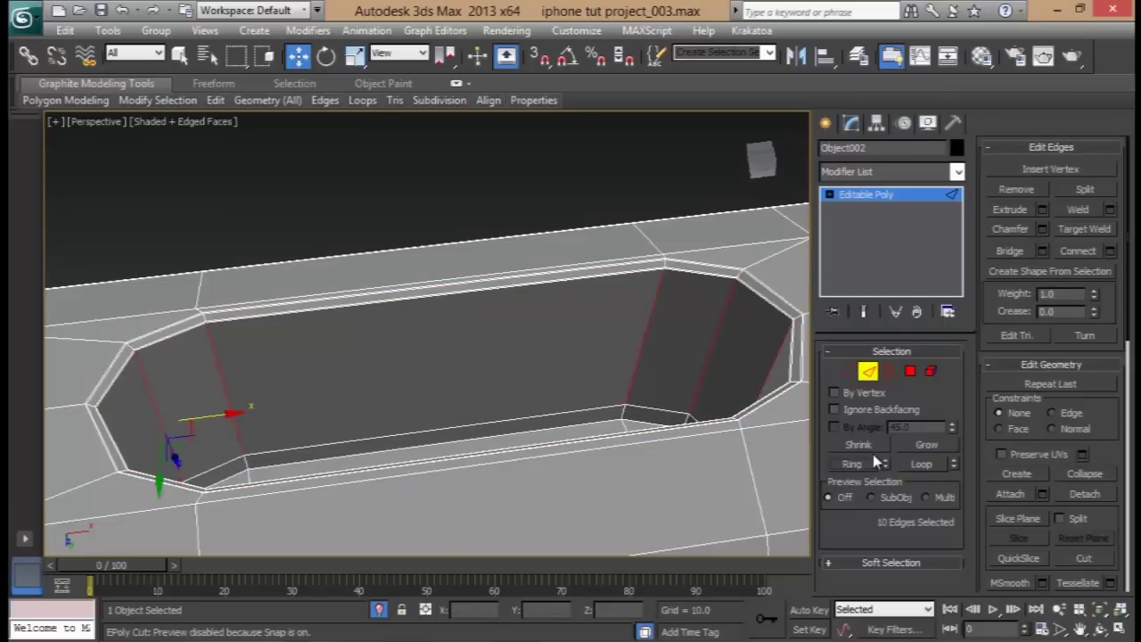
pyautogui.click(1110, 252)
pyautogui.moveTo(450, 369); pyautogui.dragTo(452, 374)
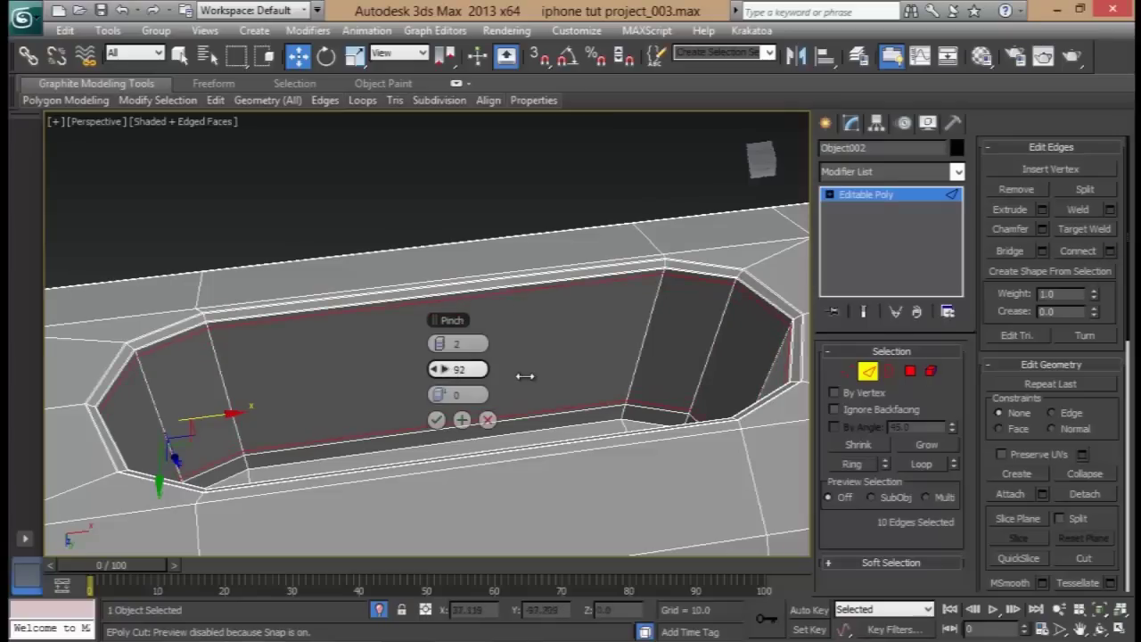
pyautogui.moveTo(525, 376); pyautogui.dragTo(531, 377)
pyautogui.click(435, 420)
# - Clear the edge selection and examine the topology along the frame edge around the slot, tiny hole and row of larger holes
pyautogui.moveTo(611, 382); pyautogui.dragTo(436, 388, button='middle')
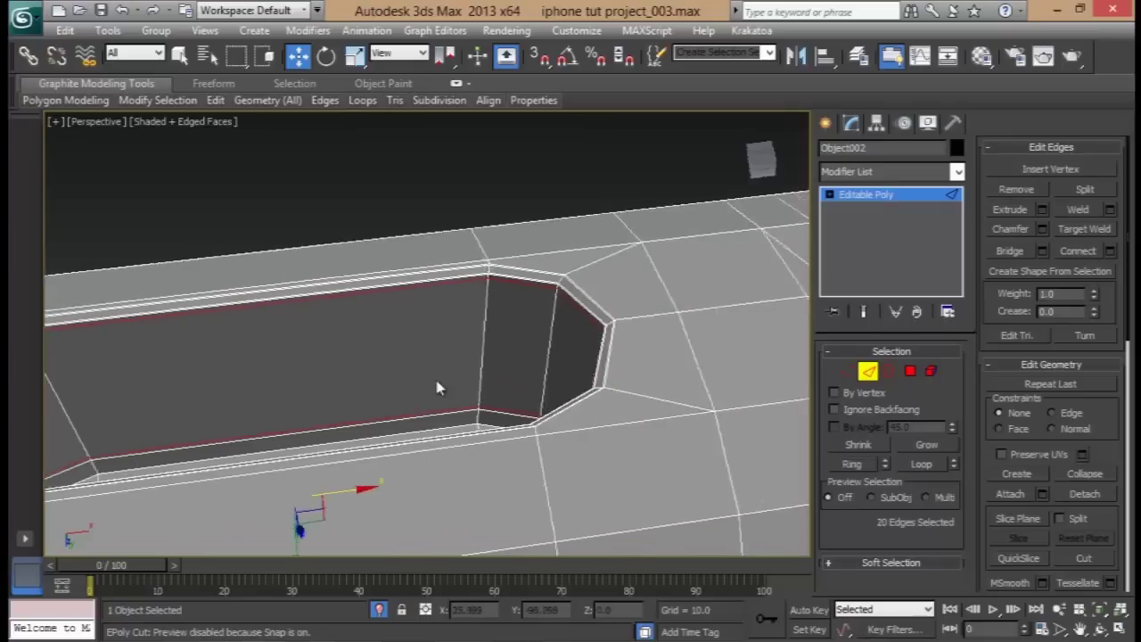
pyautogui.scroll(-5, 437, 388)
pyautogui.keyDown('alt'); pyautogui.moveTo(592, 393); pyautogui.dragTo(601, 454, button='middle'); pyautogui.keyUp('alt')
pyautogui.click(601, 454)
pyautogui.scroll(3, 541, 385)
pyautogui.moveTo(541, 385); pyautogui.dragTo(366, 382, button='middle')
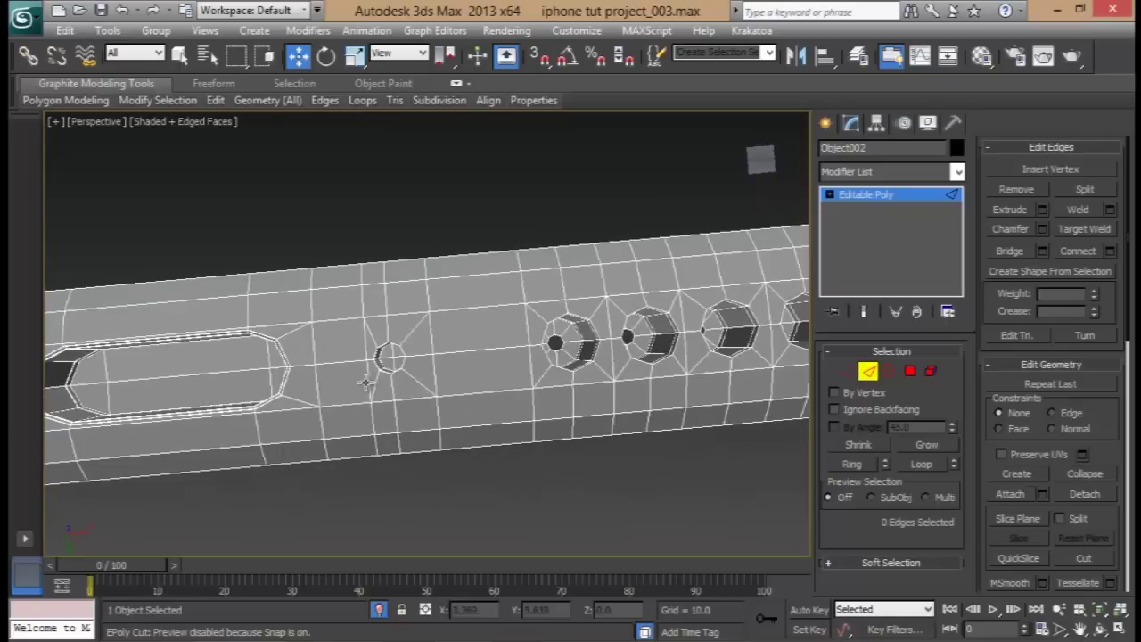
pyautogui.scroll(3, 365, 382)
pyautogui.scroll(-5, 612, 336)
pyautogui.moveTo(577, 333); pyautogui.dragTo(617, 355, button='middle')
pyautogui.keyDown('alt'); pyautogui.moveTo(617, 355); pyautogui.dragTo(542, 356, button='middle'); pyautogui.keyUp('alt')
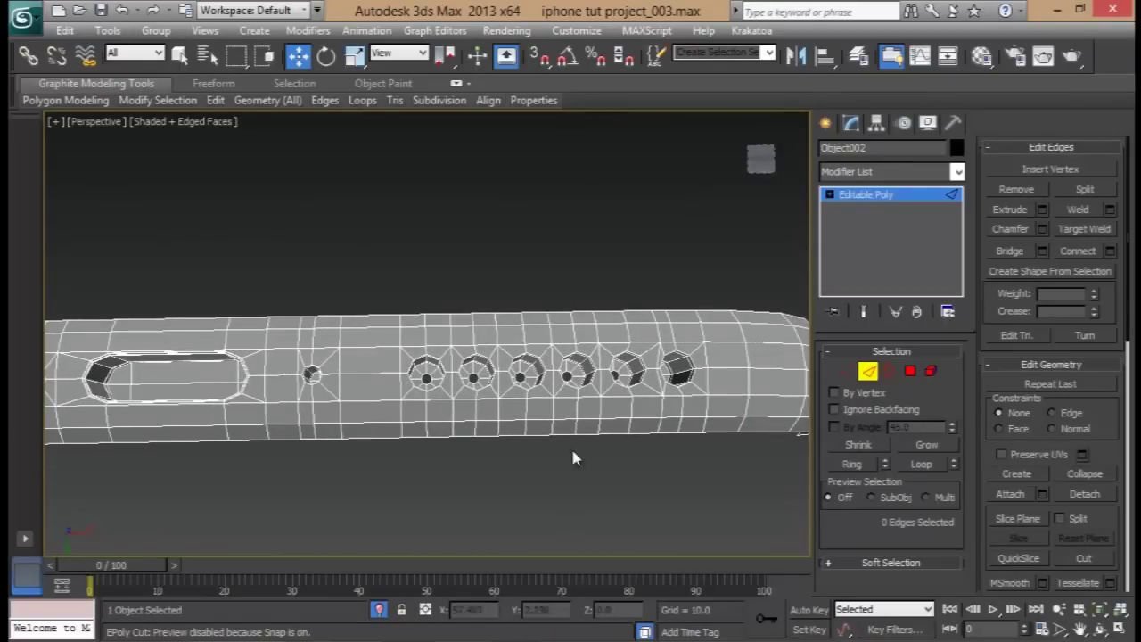
# - Select the outer rim edge loop of the larger hole nearest the tiny hole
pyautogui.press('2')
pyautogui.scroll(5, 314, 388)
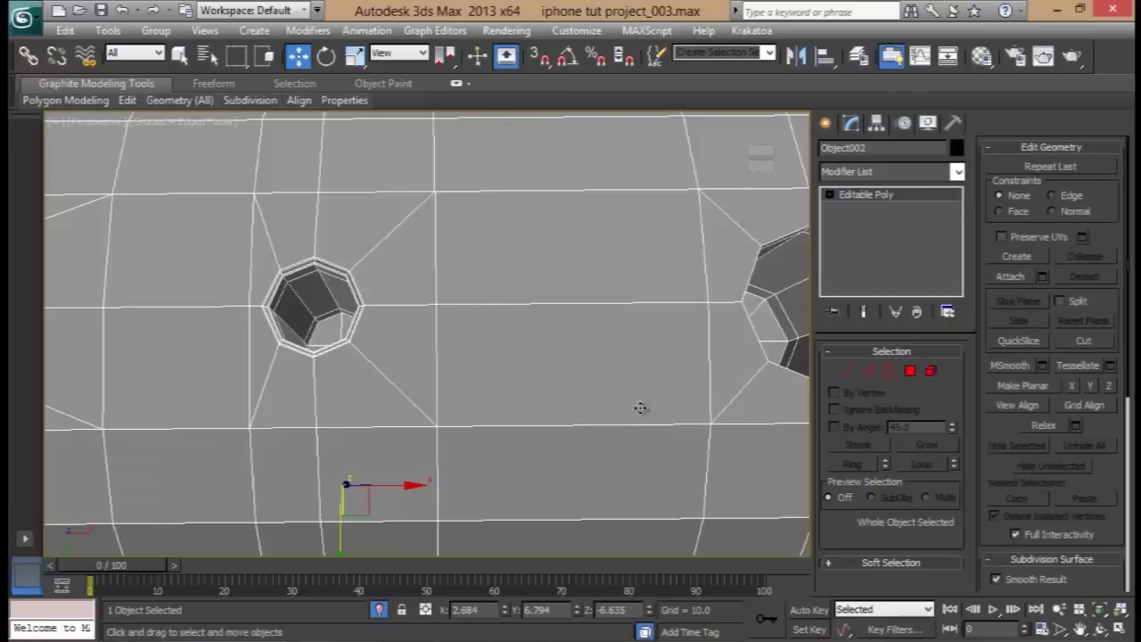
pyautogui.moveTo(642, 408); pyautogui.dragTo(387, 425, button='middle')
pyautogui.moveTo(475, 401); pyautogui.dragTo(451, 411, button='middle')
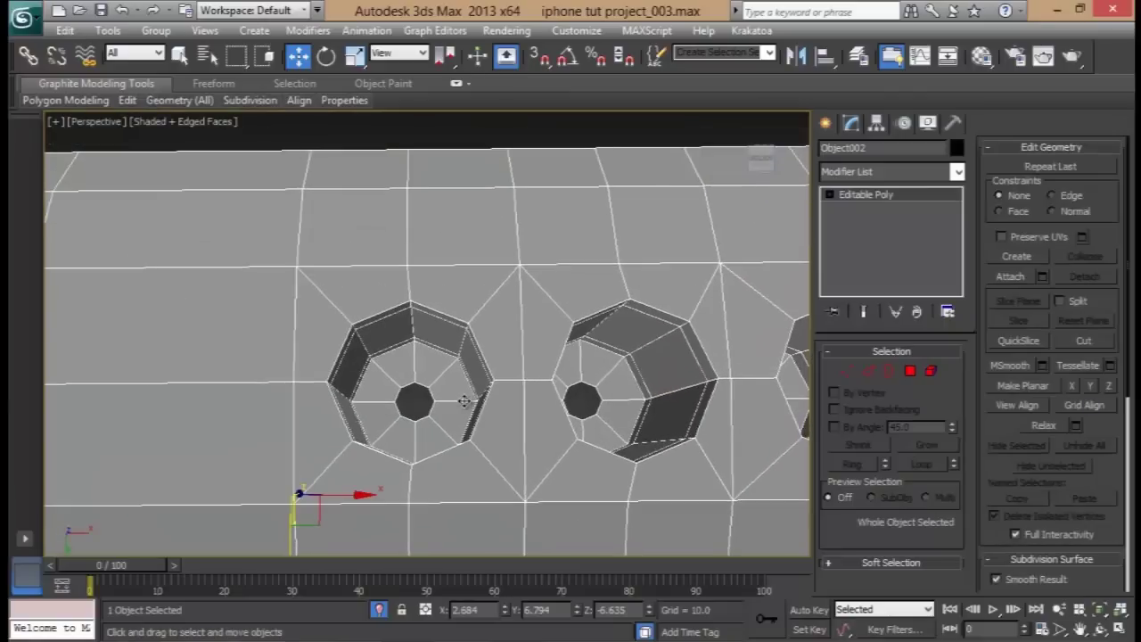
pyautogui.scroll(4, 466, 389)
pyautogui.press('2')
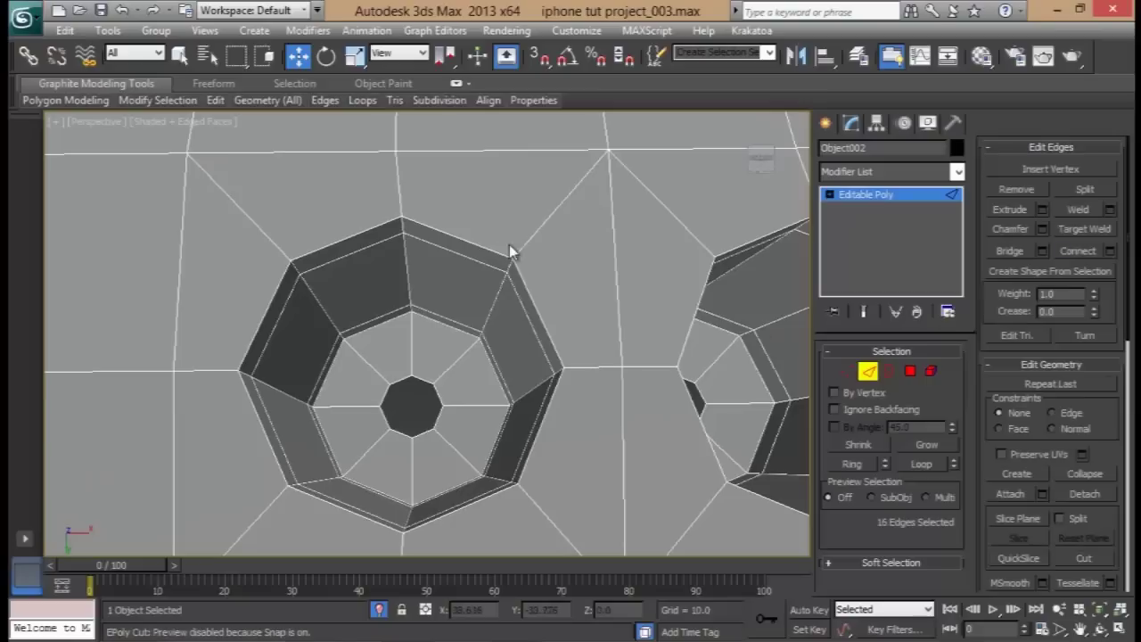
pyautogui.doubleClick(481, 249)
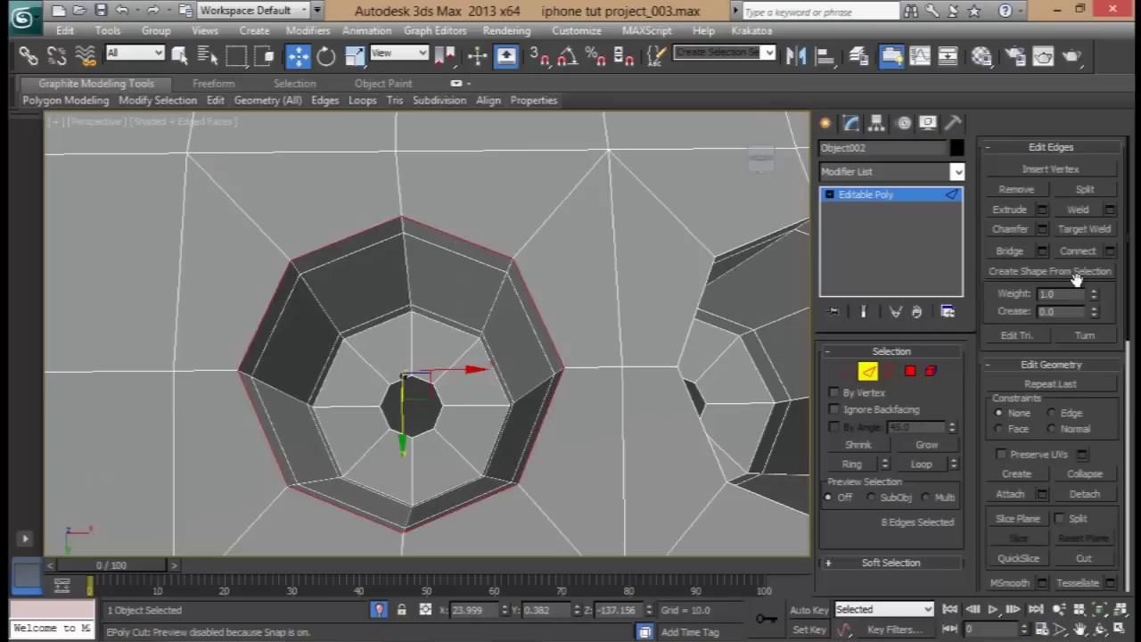
# - Chamfer the selected outer rim loop of the larger hole by 0.14 with 1 segment
pyautogui.click(1043, 229)
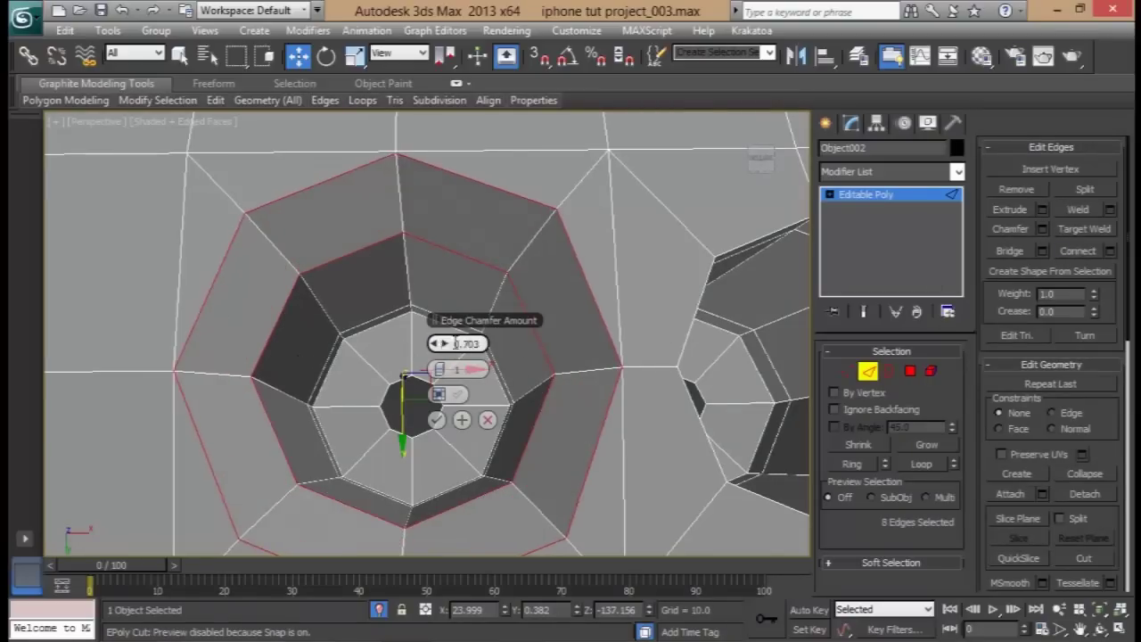
pyautogui.scroll(-4, 547, 297)
pyautogui.keyDown('alt'); pyautogui.moveTo(550, 295); pyautogui.dragTo(603, 375, button='middle'); pyautogui.keyUp('alt')
pyautogui.scroll(4, 603, 375)
pyautogui.rightClick(442, 344)
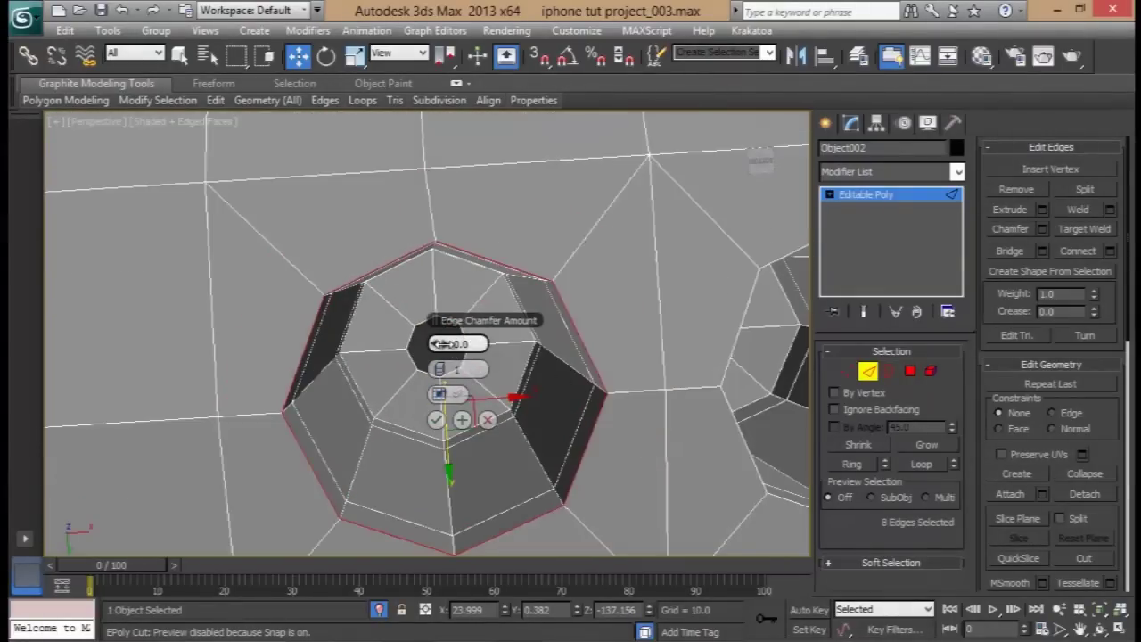
pyautogui.moveTo(440, 343)
pyautogui.mouseDown()
pyautogui.moveTo(452, 352)
pyautogui.moveTo(440, 342)
pyautogui.moveTo(434, 352)
pyautogui.moveTo(443, 344)
pyautogui.mouseUp()
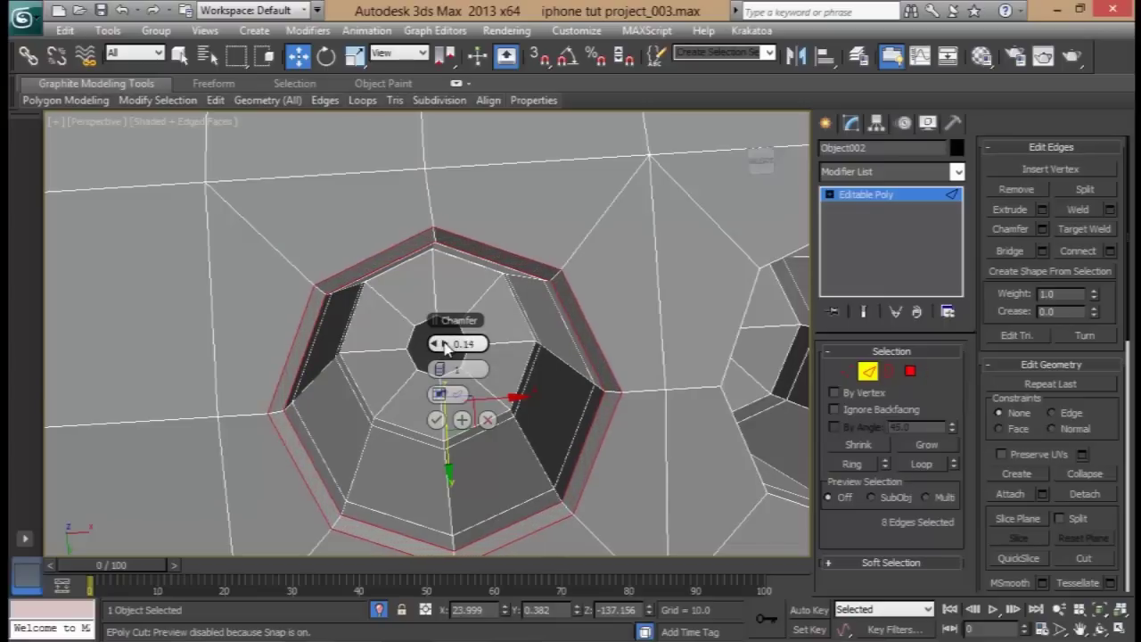
pyautogui.keyDown('alt'); pyautogui.moveTo(512, 384); pyautogui.dragTo(512, 362, button='middle'); pyautogui.keyUp('alt')
pyautogui.click(437, 419)
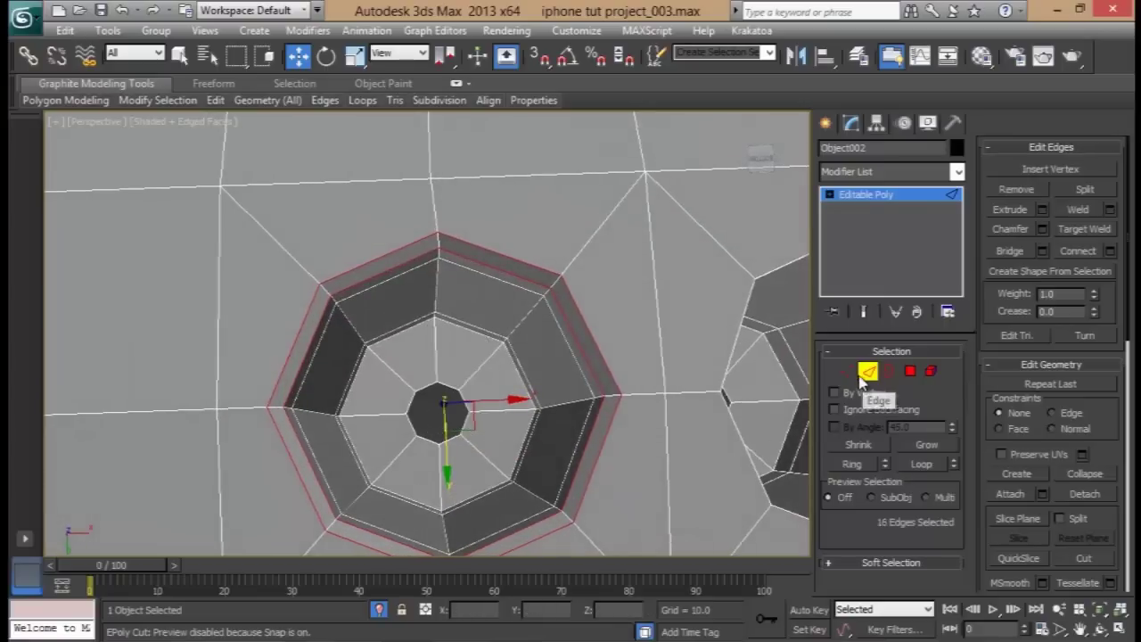
# - Ring-select the short edges across the chamfered rim band and connect them with 2 segments, pinch 41 and slide 0
pyautogui.click(557, 281)
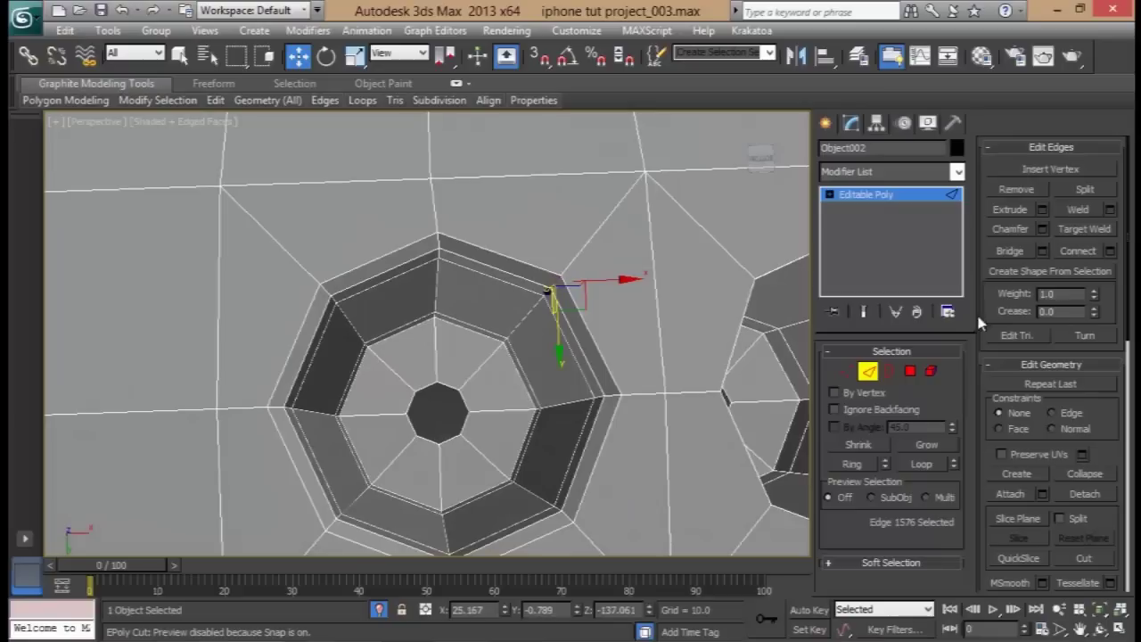
pyautogui.click(857, 464)
pyautogui.click(1111, 253)
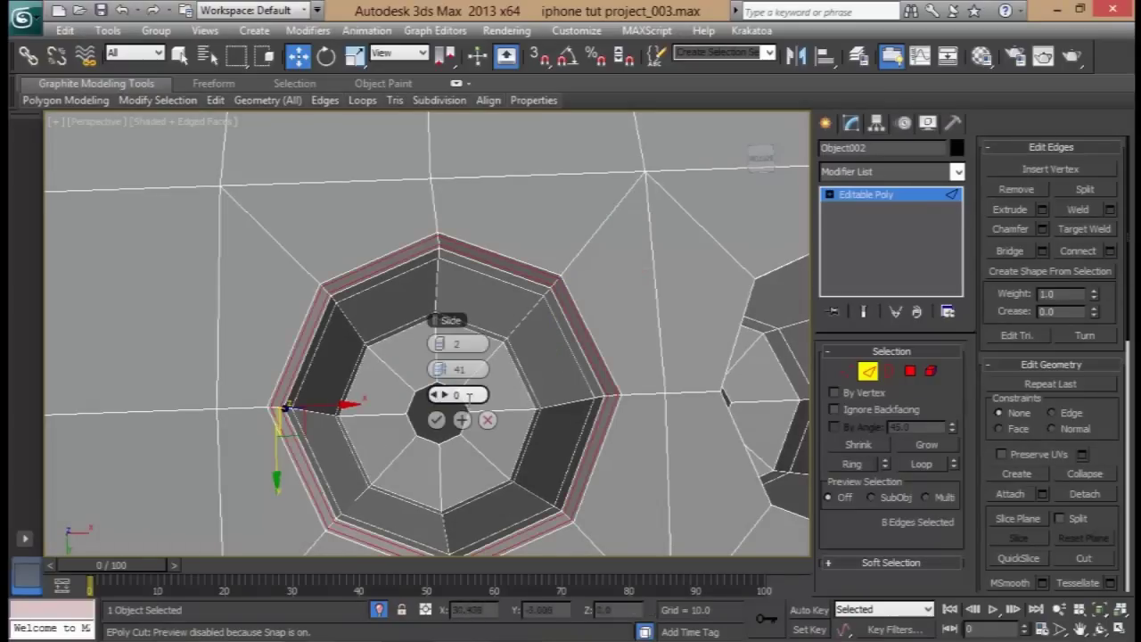
pyautogui.click(437, 418)
# - Chamfer the next larger hole's outer rim loop by 0.14 and select one short edge across the new rim band
pyautogui.moveTo(570, 434); pyautogui.dragTo(438, 377, button='middle')
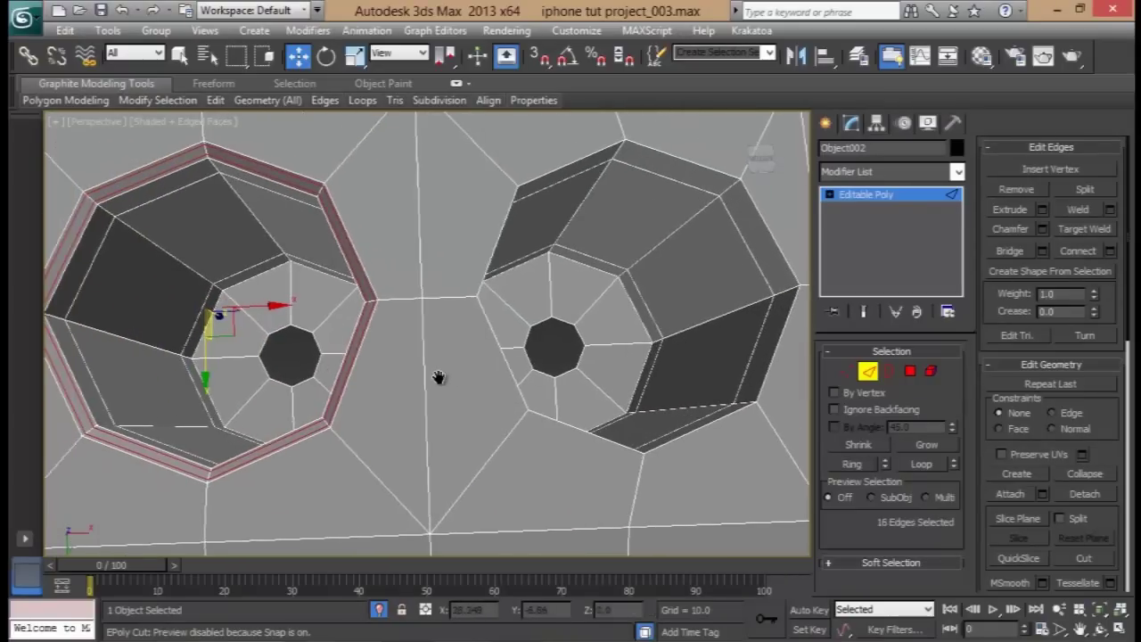
pyautogui.moveTo(599, 379); pyautogui.dragTo(553, 406, button='middle')
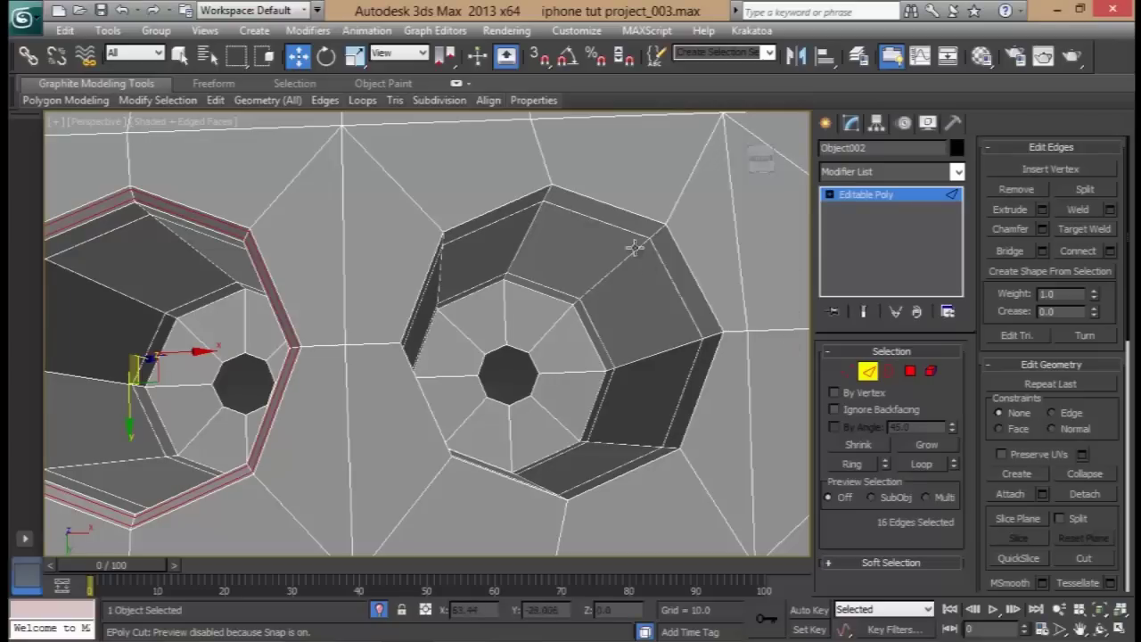
pyautogui.doubleClick(631, 212)
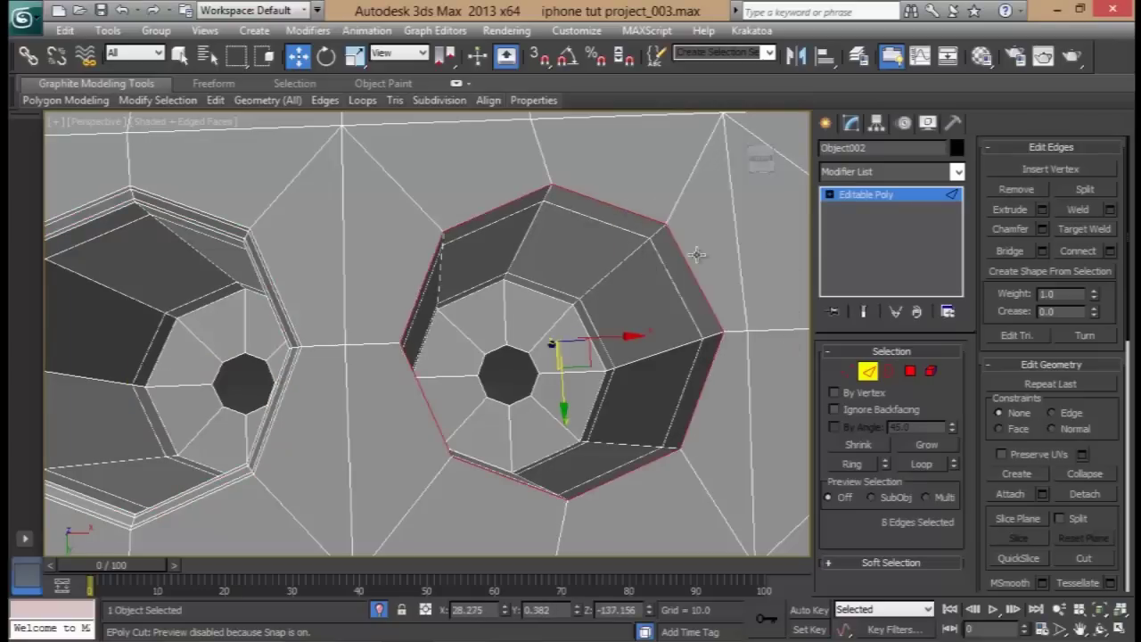
pyautogui.click(1041, 228)
pyautogui.click(435, 412)
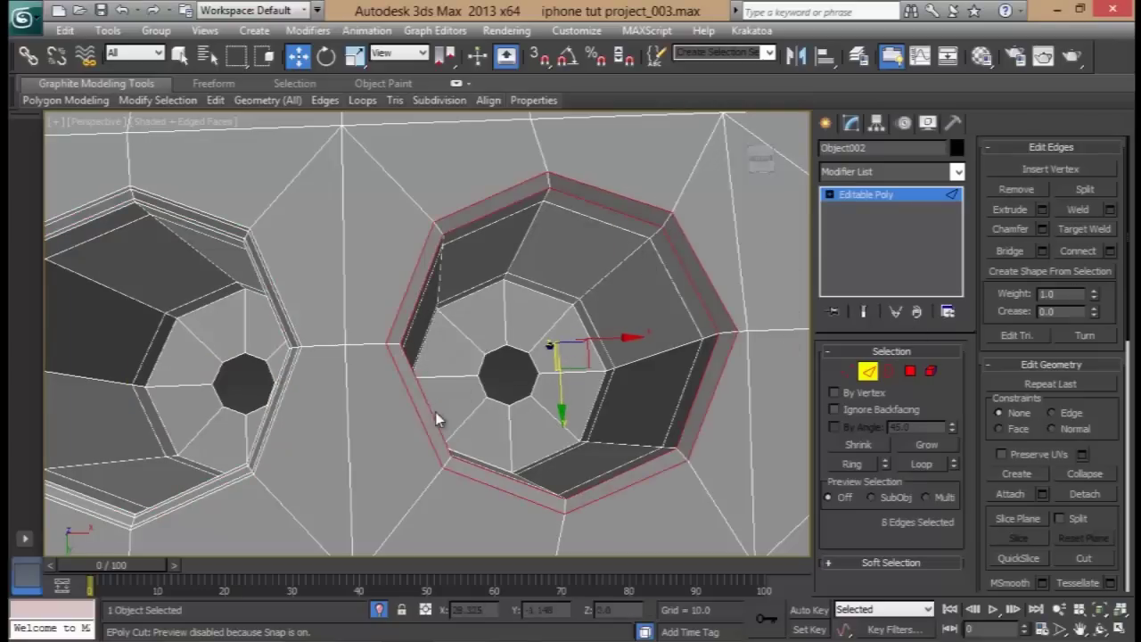
pyautogui.click(439, 230)
# - Examine the supporting loops around the slot and the other holes along the frame edge for comparison with the larger holes
pyautogui.scroll(-5, 274, 316)
pyautogui.moveTo(202, 318); pyautogui.dragTo(909, 344, button='middle')
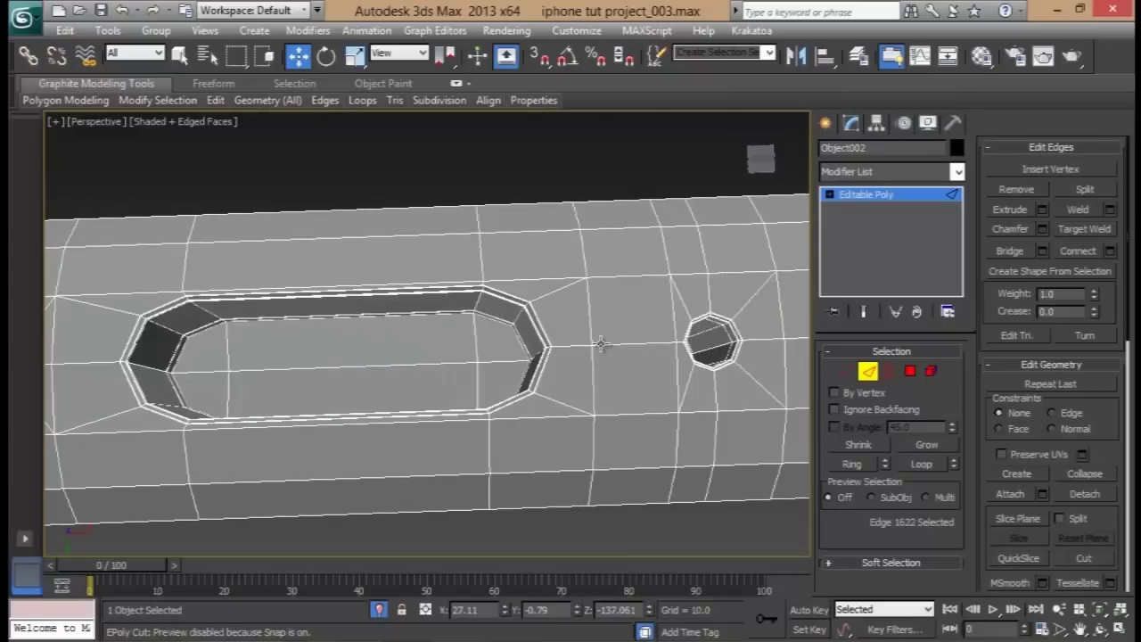
pyautogui.moveTo(134, 349); pyautogui.dragTo(887, 375, button='middle')
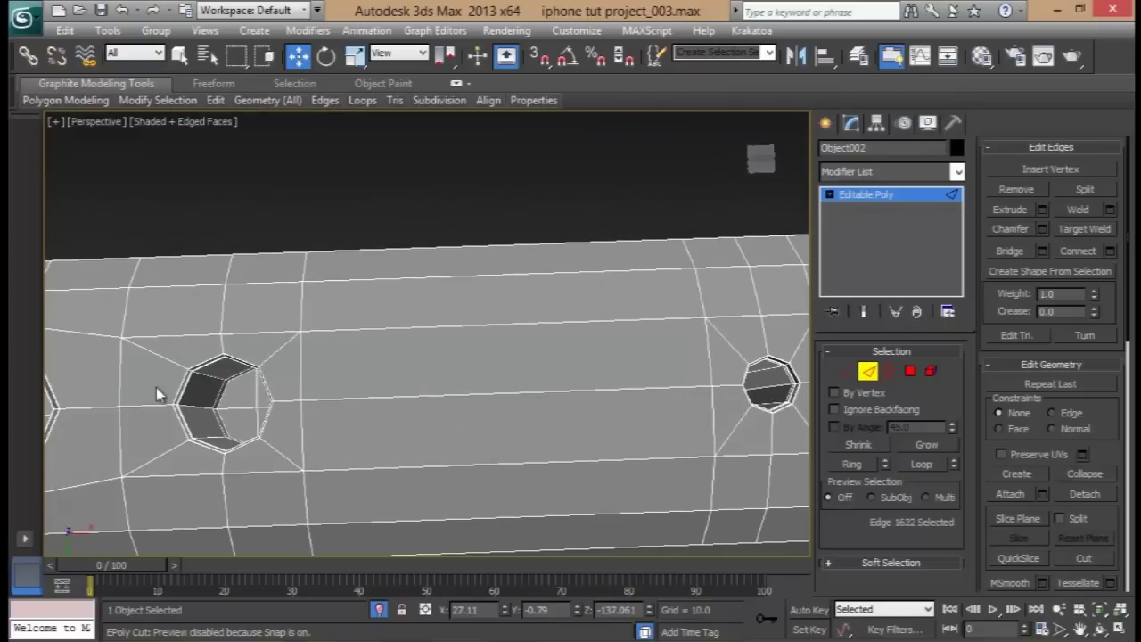
pyautogui.moveTo(156, 394); pyautogui.dragTo(337, 346, button='middle')
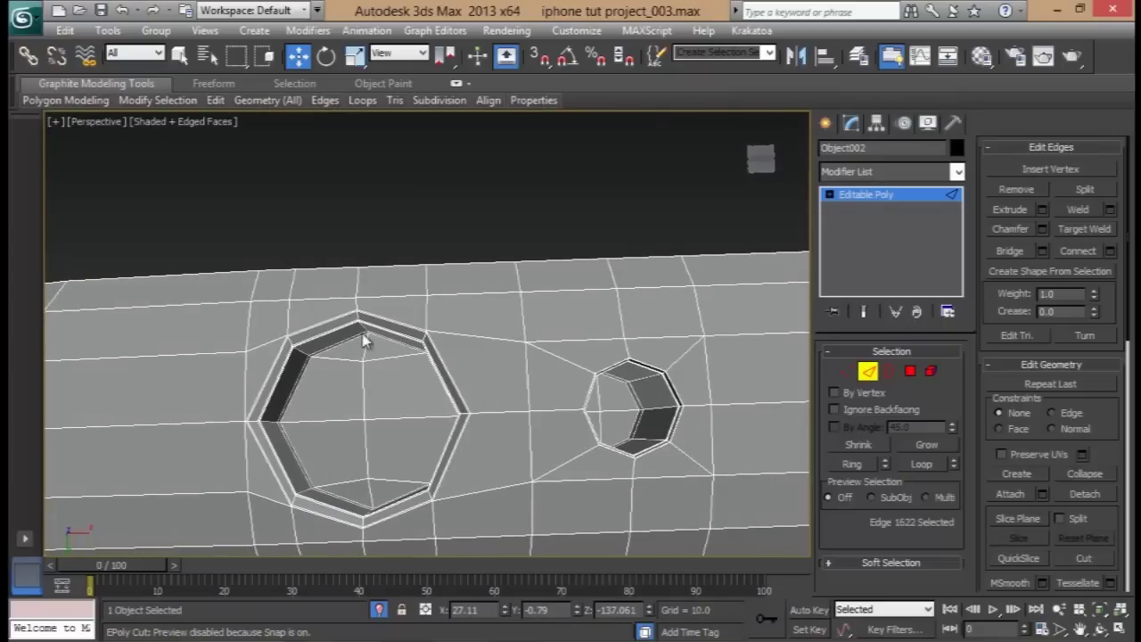
pyautogui.moveTo(686, 414); pyautogui.dragTo(4, 292, button='middle')
pyautogui.moveTo(741, 325); pyautogui.dragTo(554, 336, button='middle')
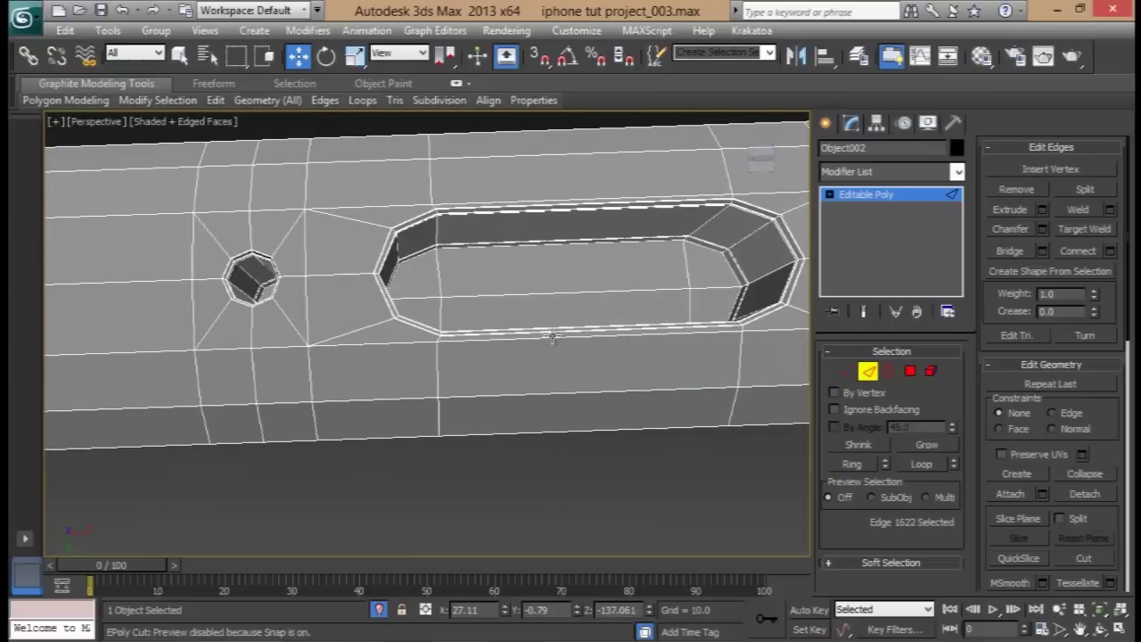
pyautogui.moveTo(791, 281); pyautogui.dragTo(326, 370, button='middle')
pyautogui.moveTo(583, 346); pyautogui.dragTo(18, 351, button='middle')
pyautogui.scroll(4, 387, 325)
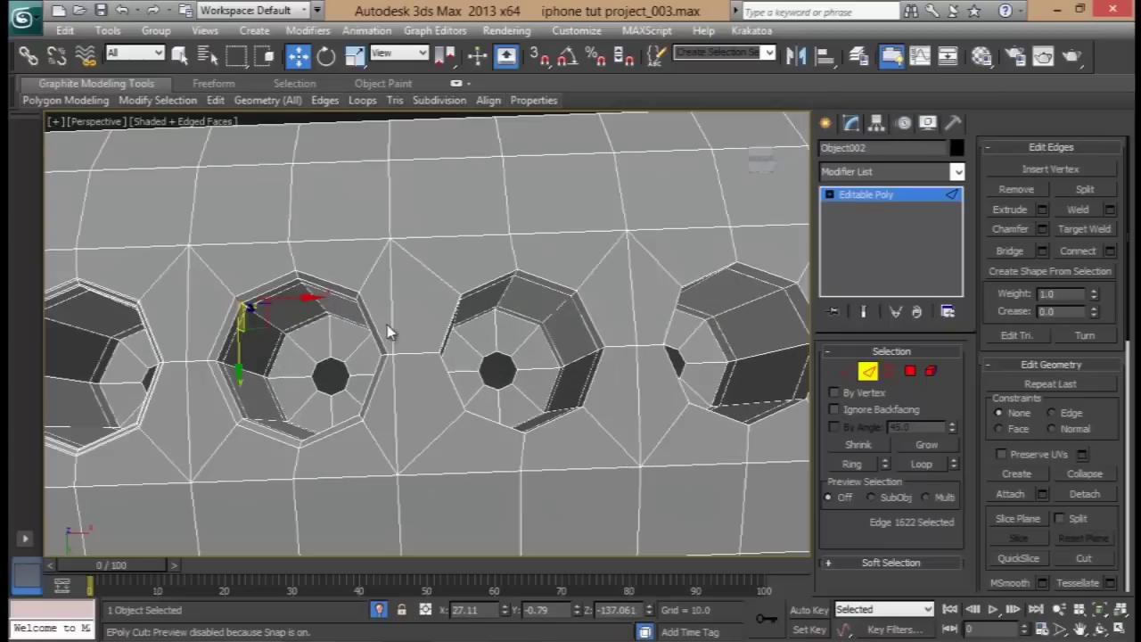
pyautogui.moveTo(525, 337); pyautogui.dragTo(379, 336, button='middle')
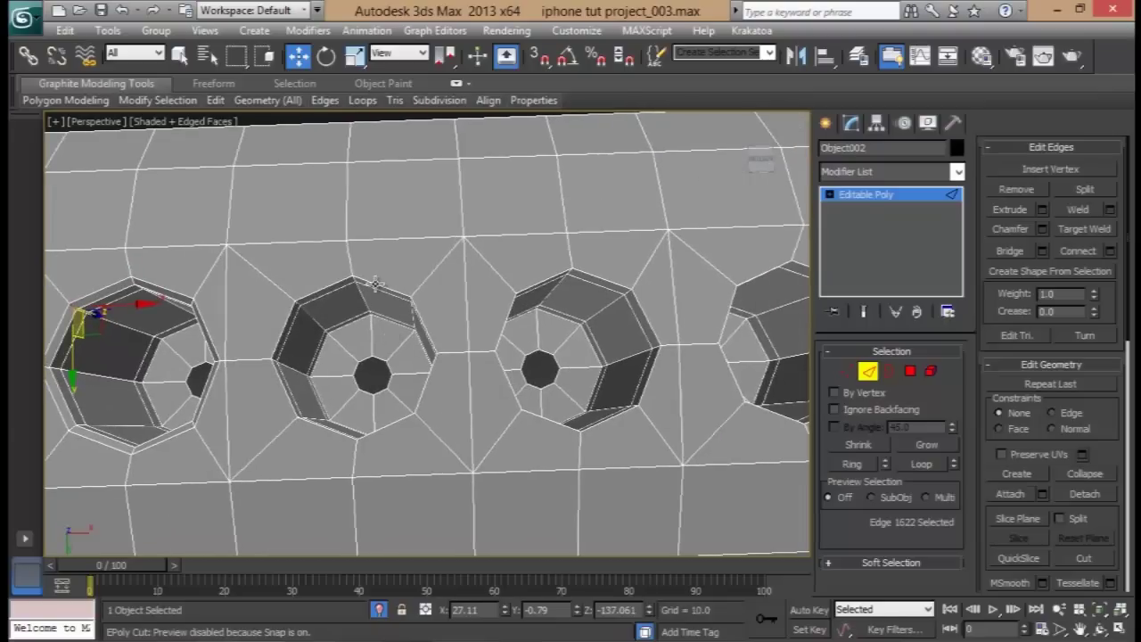
pyautogui.moveTo(237, 348); pyautogui.dragTo(346, 330, button='middle')
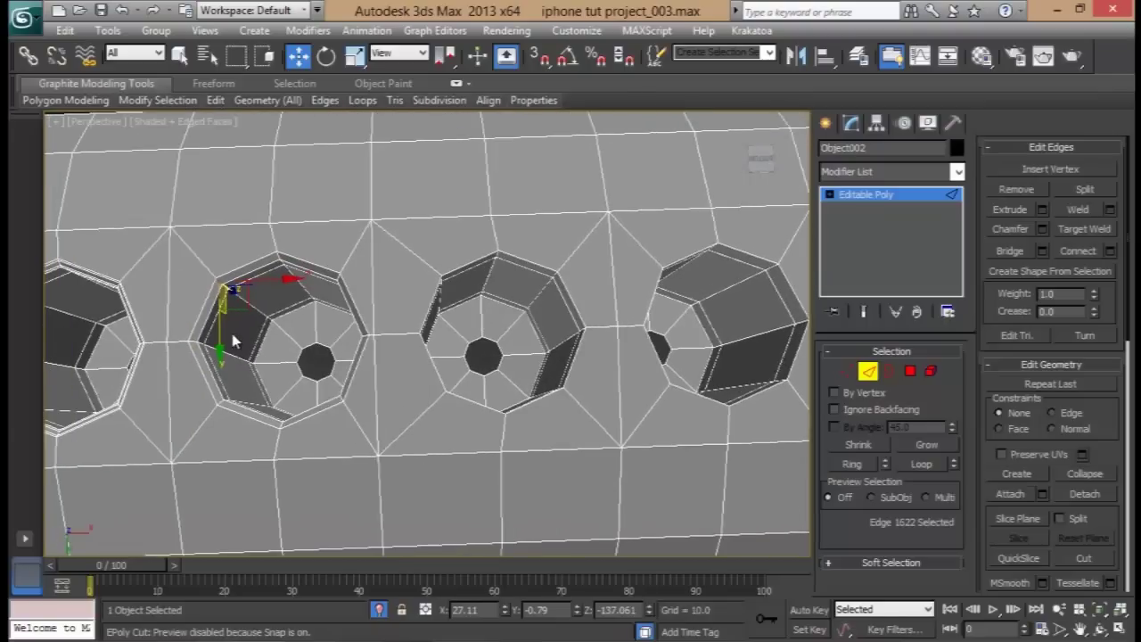
# - Extend the short-edge selection to the second larger hole's full rim ring and connect it with 2 segments, pinch 41 and slide 0
pyautogui.click(851, 464)
pyautogui.click(1110, 250)
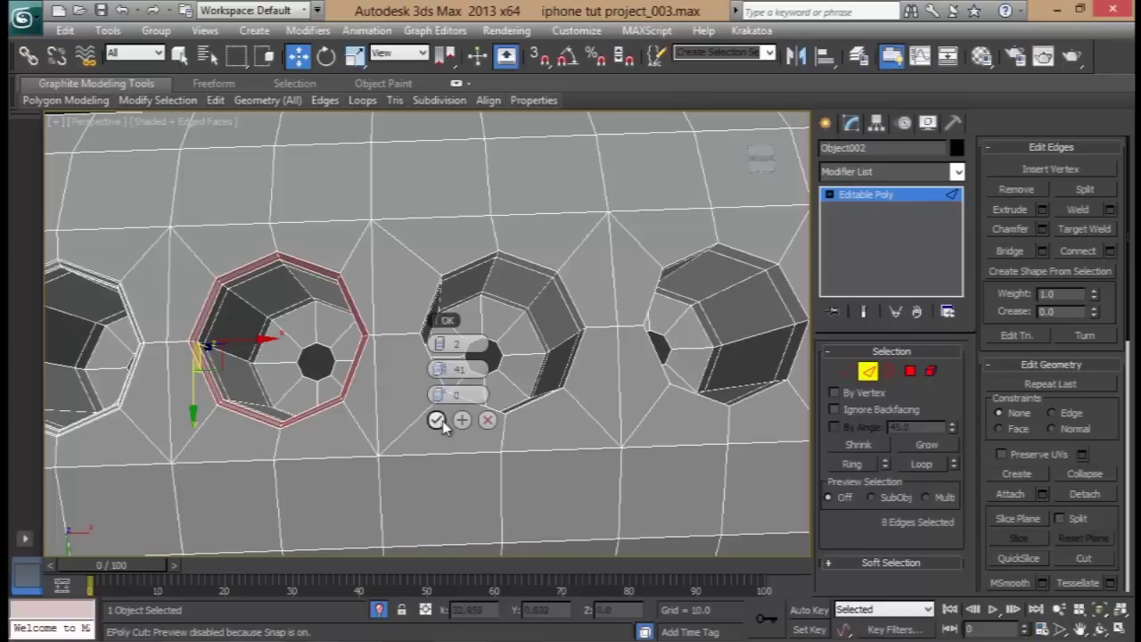
pyautogui.click(437, 421)
# - Select the outer rim edge loops of the next three larger holes in the row together
pyautogui.doubleClick(483, 259)
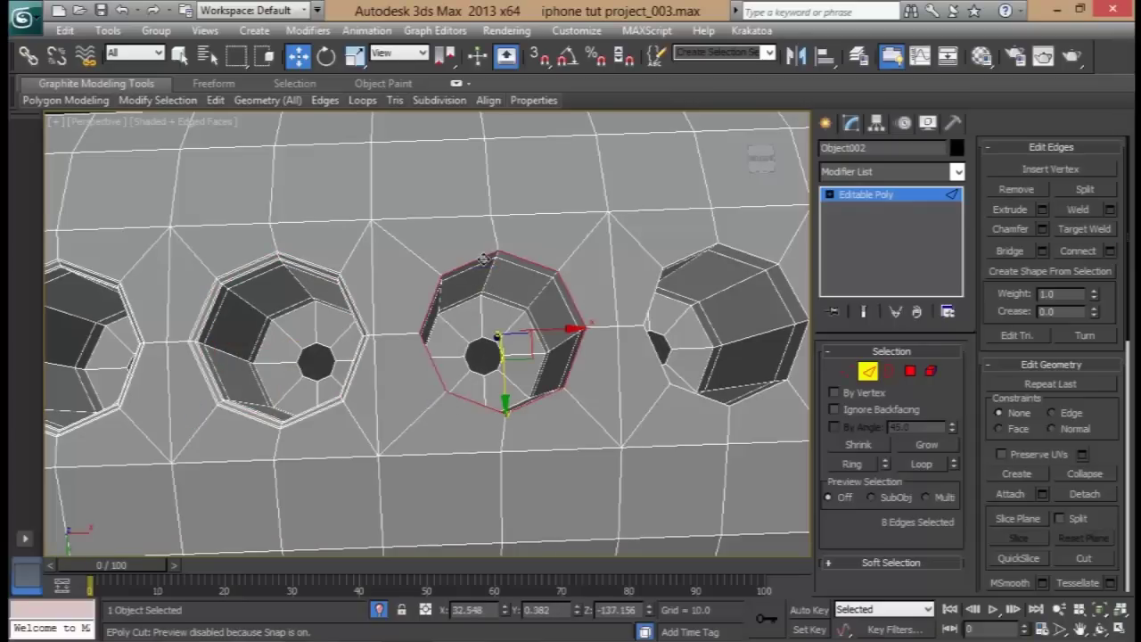
pyautogui.keyDown('ctrl'); pyautogui.doubleClick(694, 252); pyautogui.keyUp('ctrl')
pyautogui.moveTo(786, 328); pyautogui.dragTo(412, 357, button='middle')
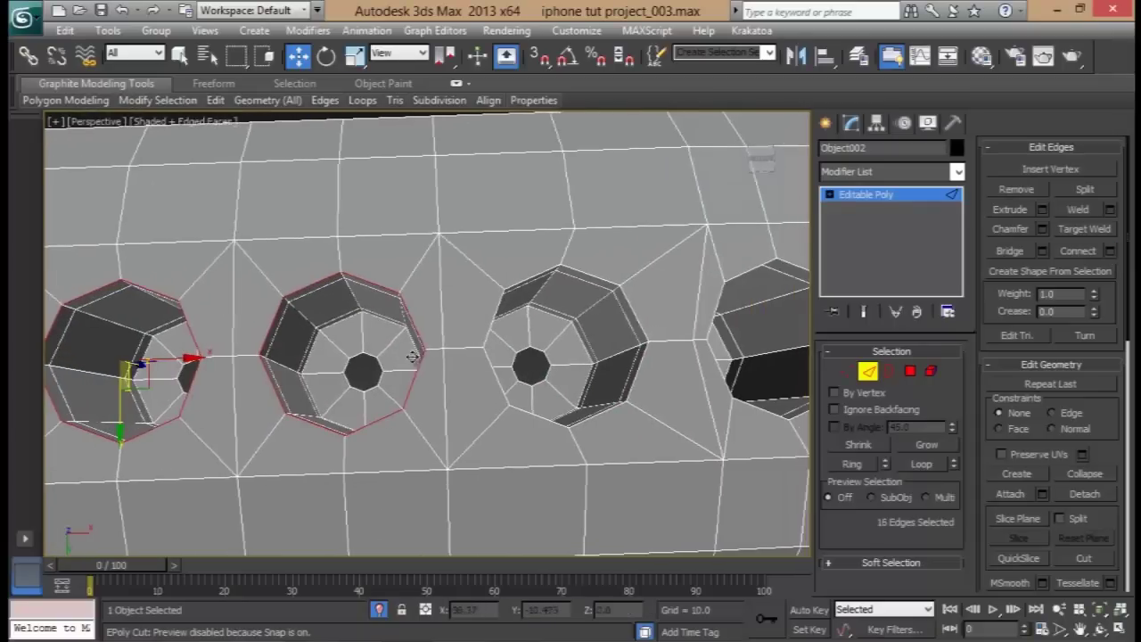
pyautogui.keyDown('ctrl'); pyautogui.doubleClick(527, 280); pyautogui.keyUp('ctrl')
# - Add the last hole's rim loop to the selection, try a 0.14 chamfer on all four loops, and undo both
pyautogui.moveTo(771, 304); pyautogui.dragTo(560, 321, button='middle')
pyautogui.keyDown('ctrl'); pyautogui.doubleClick(552, 281); pyautogui.keyUp('ctrl')
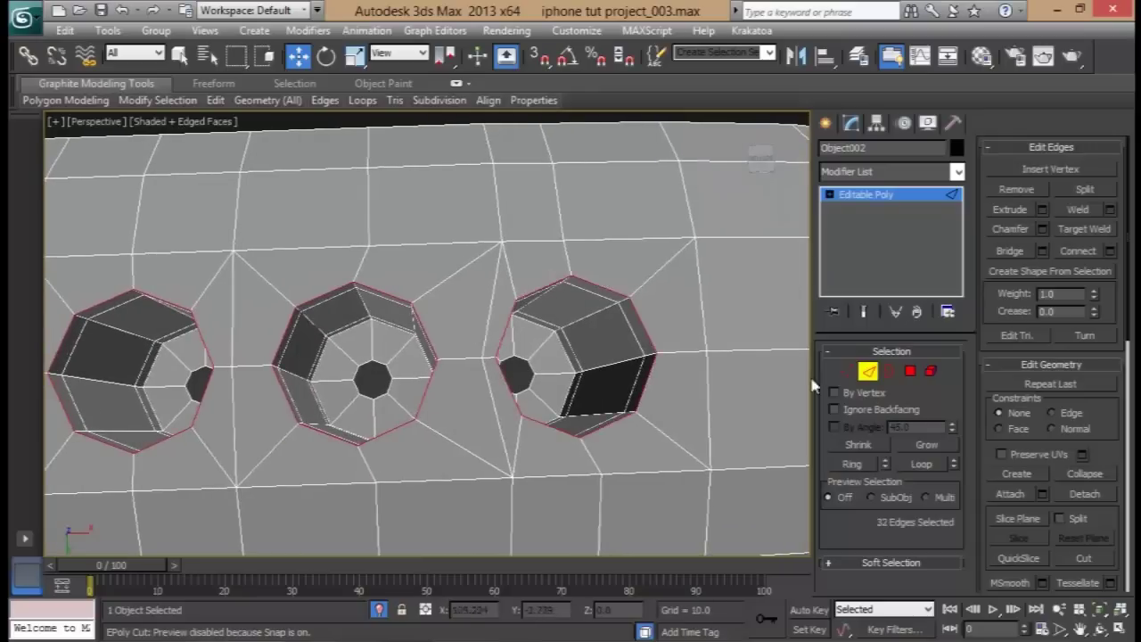
pyautogui.click(1043, 229)
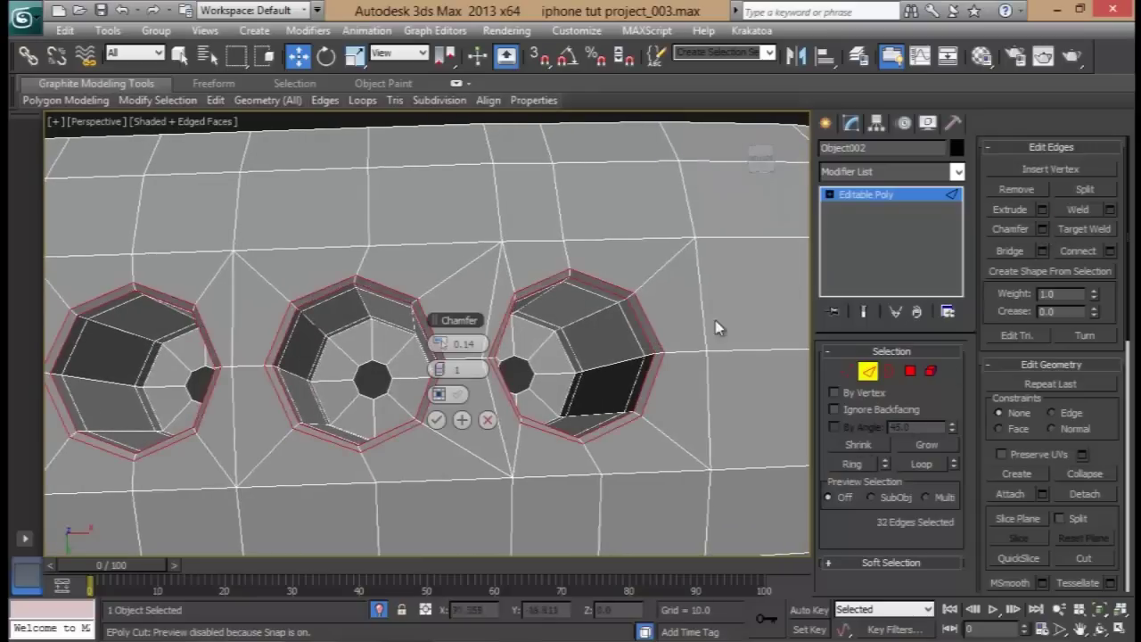
pyautogui.click(436, 420)
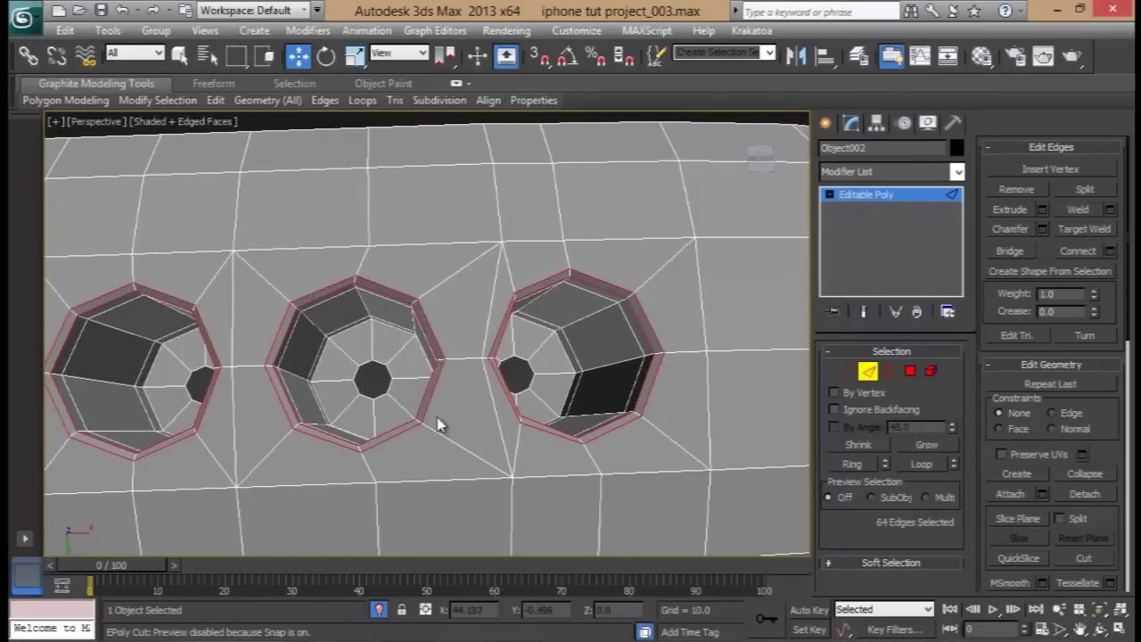
pyautogui.keyDown('alt'); pyautogui.moveTo(437, 422); pyautogui.dragTo(629, 266, button='middle'); pyautogui.keyUp('alt')
pyautogui.hotkey('ctrl', 'z')
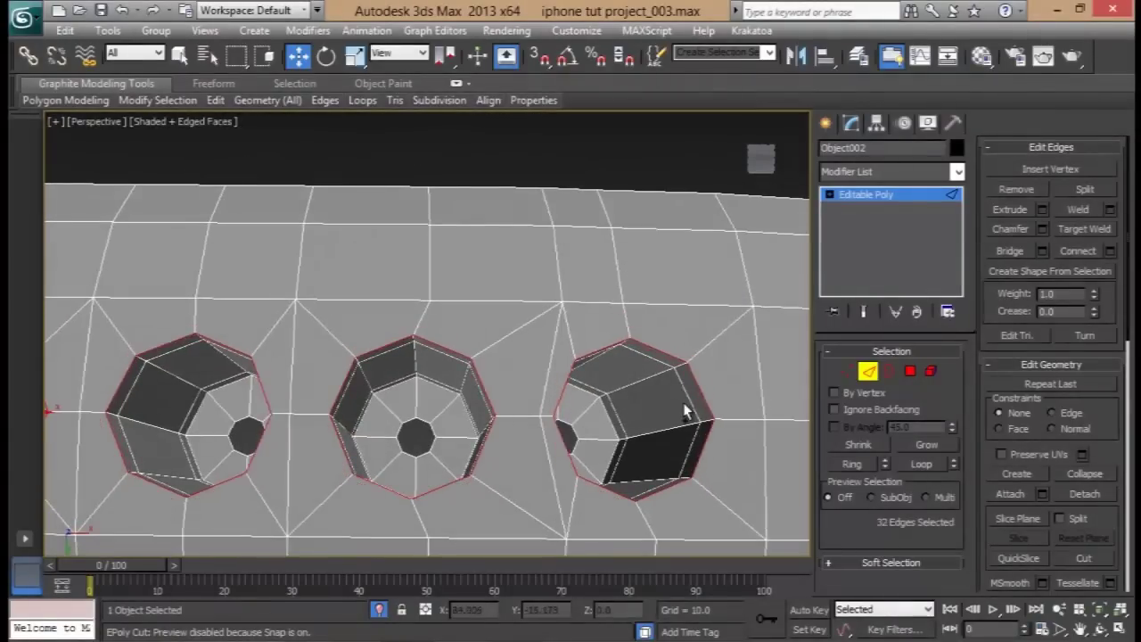
pyautogui.hotkey('ctrl', 'z')
pyautogui.hotkey('ctrl', 'z')
# - Chamfer the three selected hole rim loops by 0.14 with 1 segment
pyautogui.moveTo(525, 390); pyautogui.dragTo(720, 372, button='middle')
pyautogui.click(1042, 229)
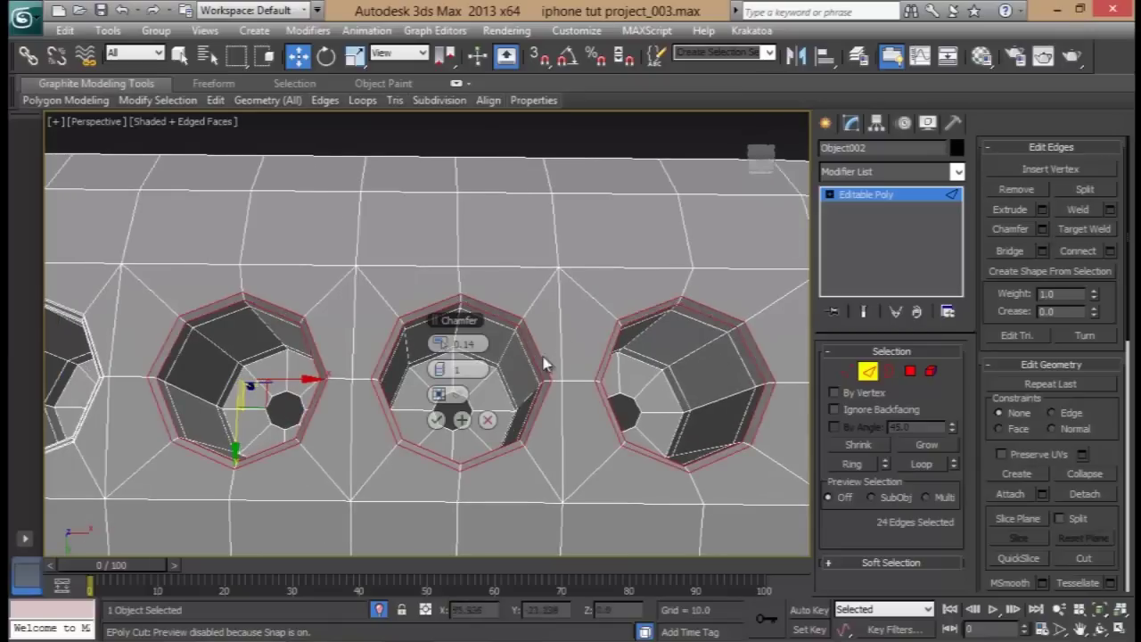
pyautogui.click(434, 419)
# - Ring-select the short edges across the three new rim bands and connect them with 2 segments, pinch 41 and slide 0
pyautogui.click(375, 380)
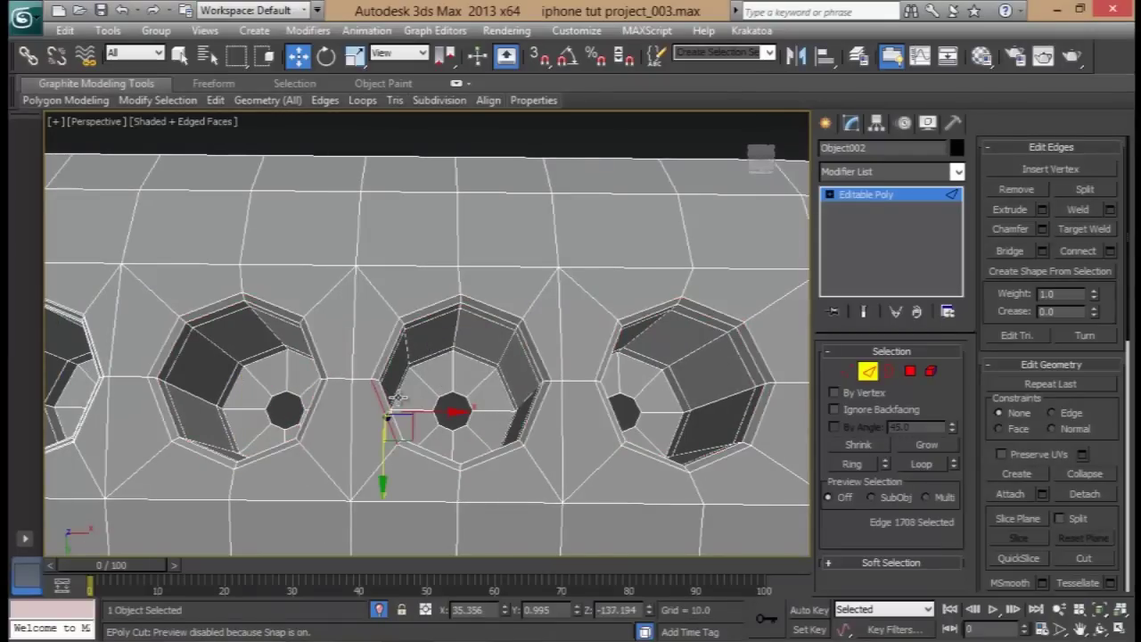
pyautogui.scroll(4, 378, 392)
pyautogui.click(384, 428)
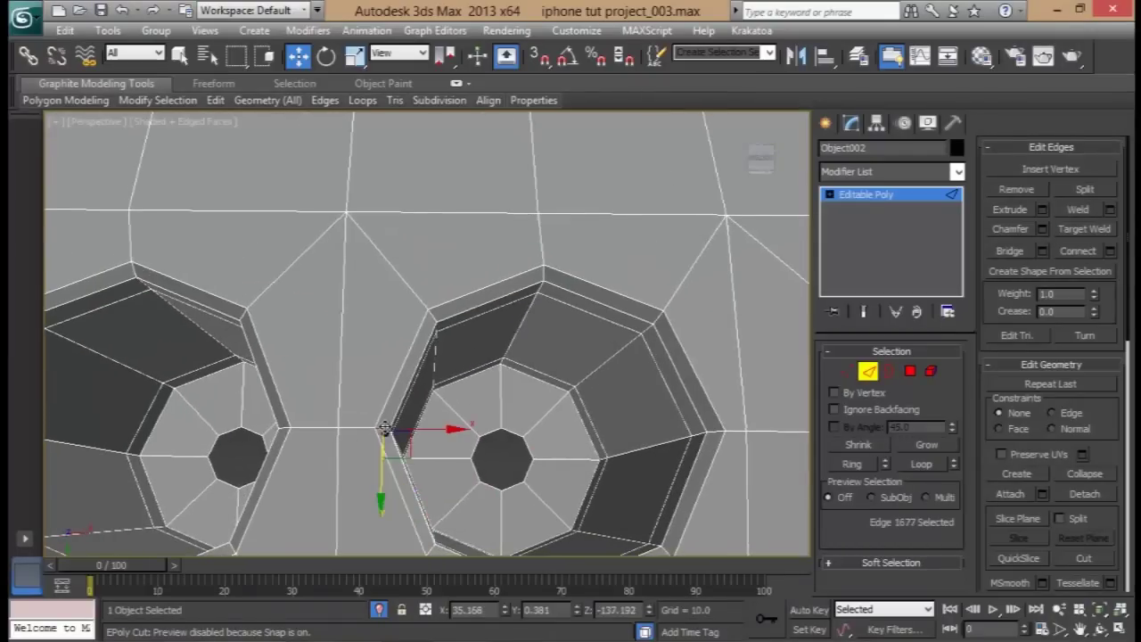
pyautogui.moveTo(304, 454); pyautogui.dragTo(447, 426, button='middle')
pyautogui.keyDown('ctrl'); pyautogui.click(532, 371); pyautogui.keyUp('ctrl')
pyautogui.moveTo(532, 371); pyautogui.dragTo(187, 388, button='middle')
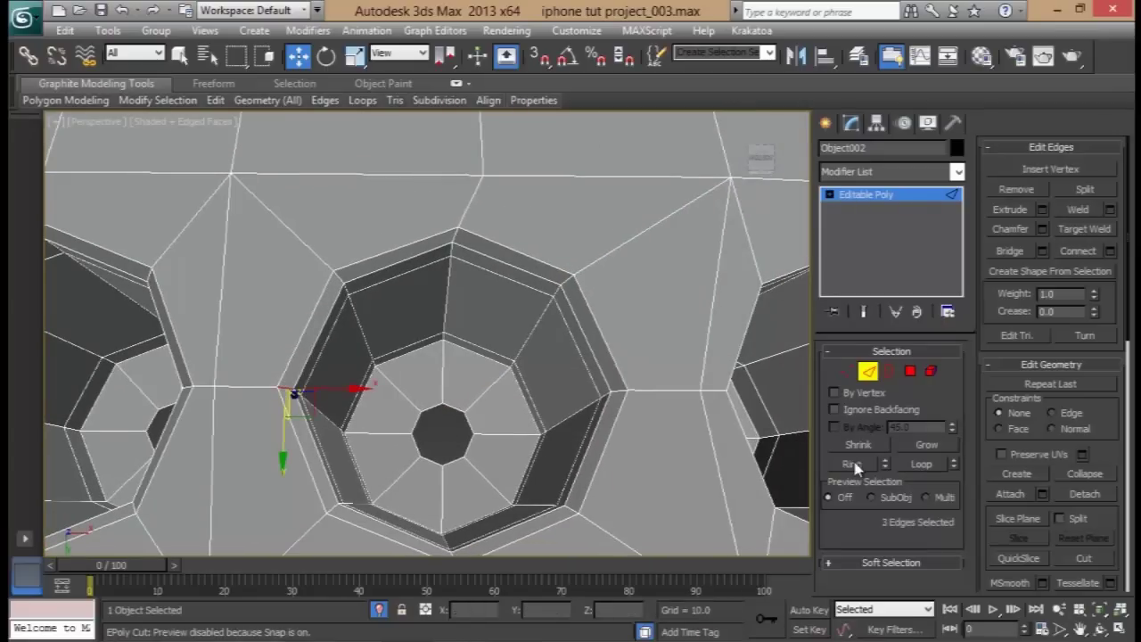
pyautogui.click(1108, 251)
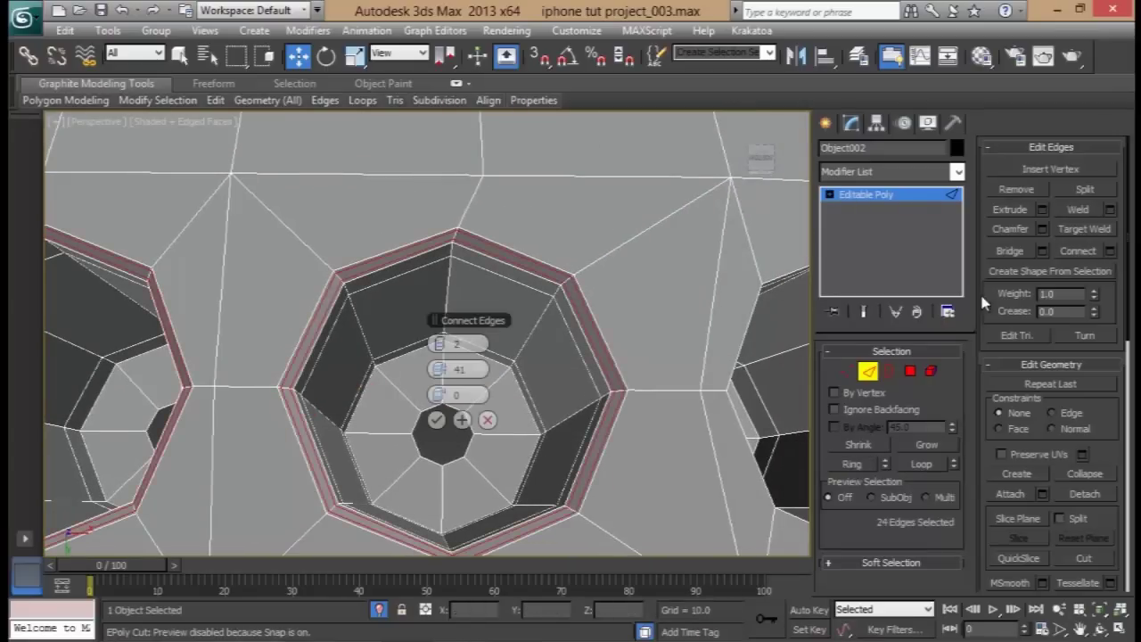
pyautogui.click(438, 421)
# - Select the outer rim loop of the last hole in the row and scale it up uniformly to about 105%
pyautogui.moveTo(700, 391); pyautogui.dragTo(446, 361, button='middle')
pyautogui.scroll(-4, 446, 361)
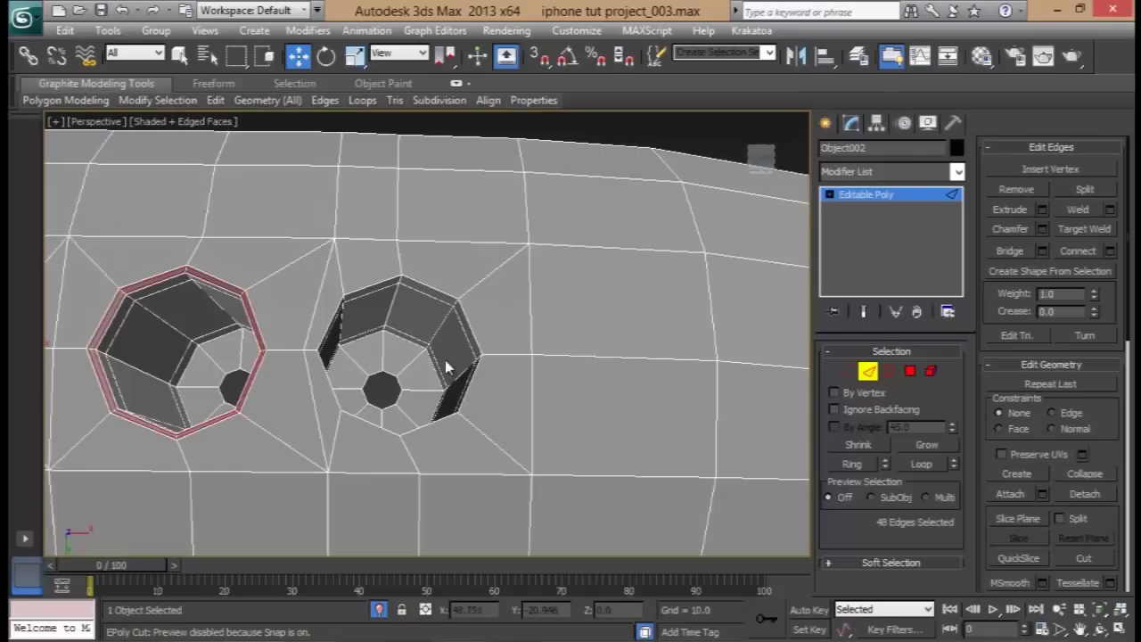
pyautogui.click(466, 319)
pyautogui.scroll(3, 467, 341)
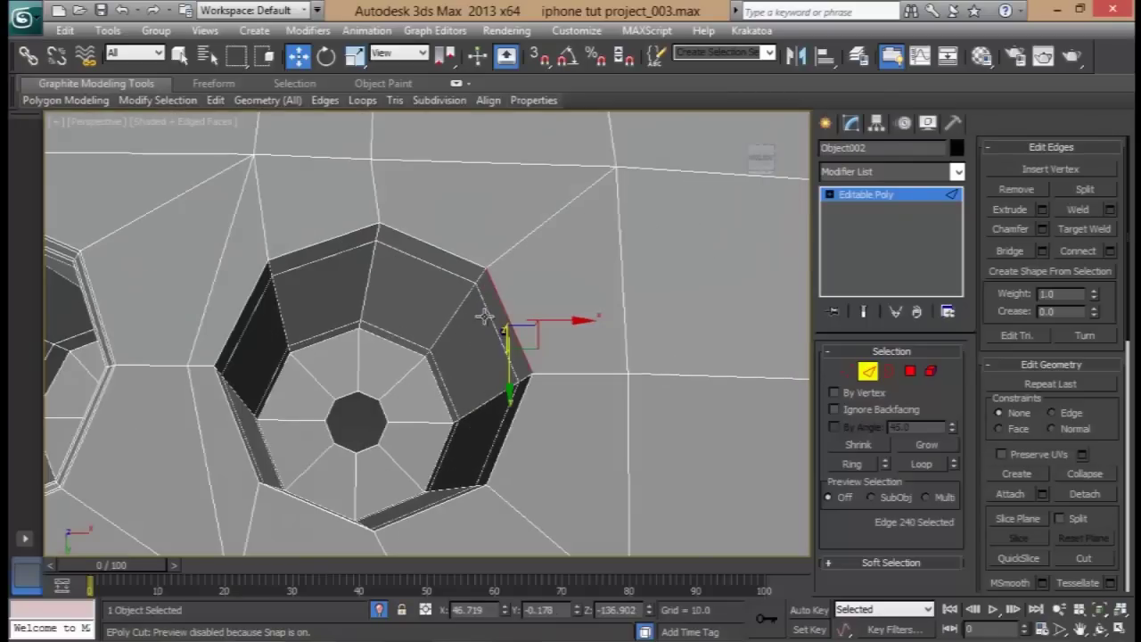
pyautogui.doubleClick(491, 289)
pyautogui.press('r')
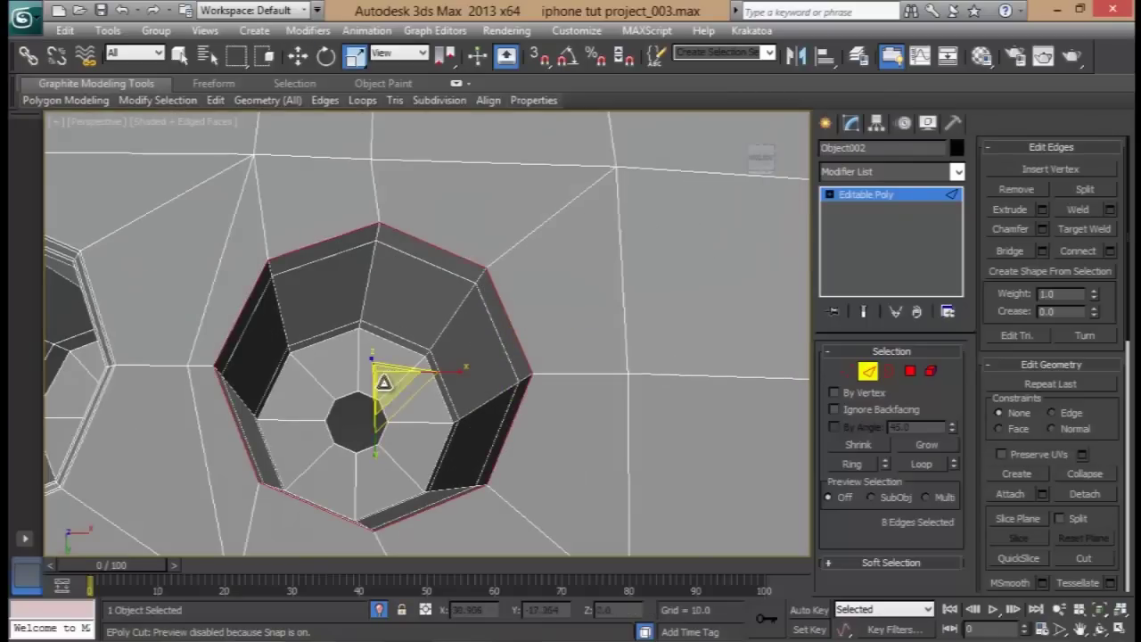
pyautogui.moveTo(382, 379); pyautogui.dragTo(384, 376)
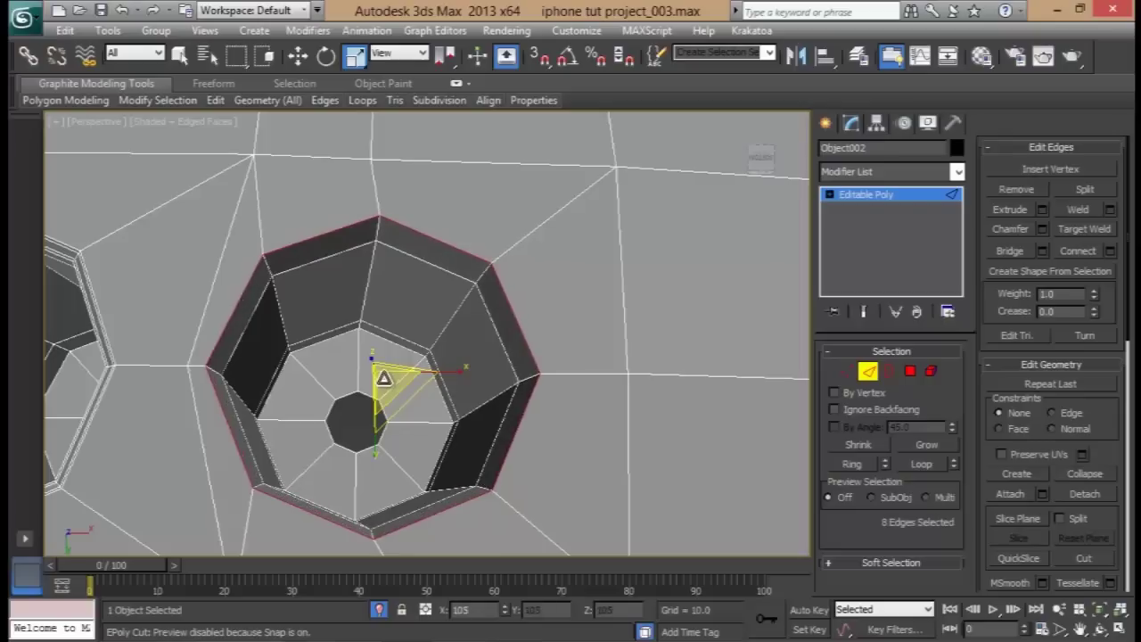
# - Select the inner edge loop below the last hole's rim and move it along the hole's axis
pyautogui.doubleClick(489, 316)
pyautogui.keyDown('alt'); pyautogui.moveTo(490, 320); pyautogui.dragTo(499, 401, button='middle'); pyautogui.keyUp('alt')
pyautogui.press('w')
pyautogui.keyDown('alt'); pyautogui.moveTo(425, 385); pyautogui.dragTo(375, 424, button='middle'); pyautogui.keyUp('alt')
pyautogui.moveTo(374, 424); pyautogui.dragTo(382, 393)
pyautogui.keyDown('alt'); pyautogui.moveTo(459, 451); pyautogui.dragTo(615, 538, button='middle'); pyautogui.keyUp('alt')
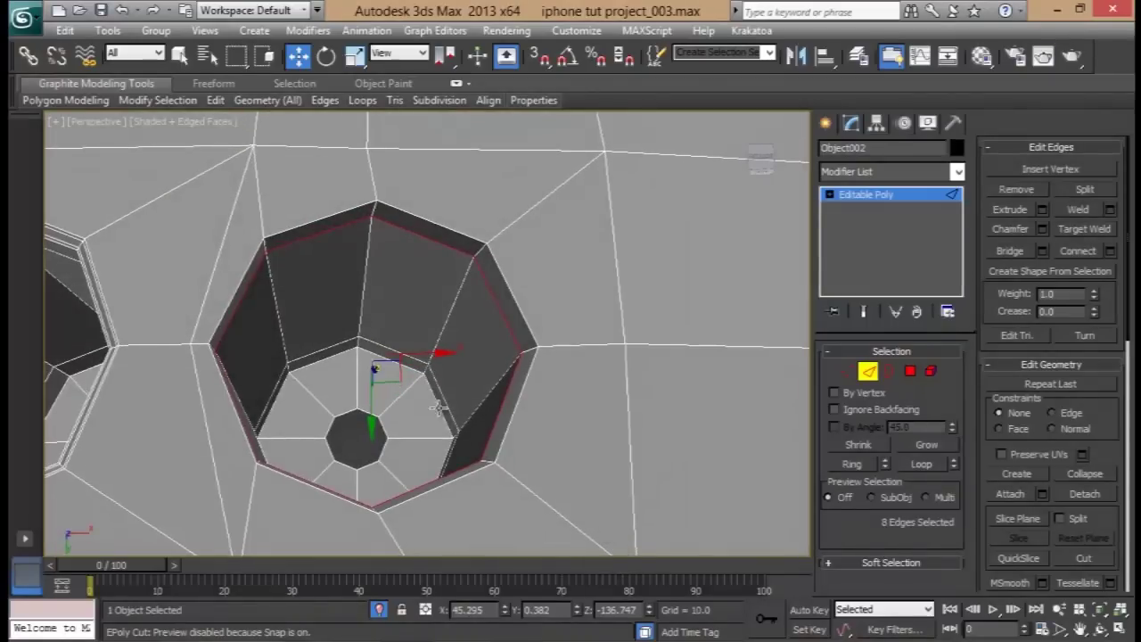
# - Scale the selected inner rim loop of the last hole uniformly and nudge it slightly along the hole's axis
pyautogui.press('r')
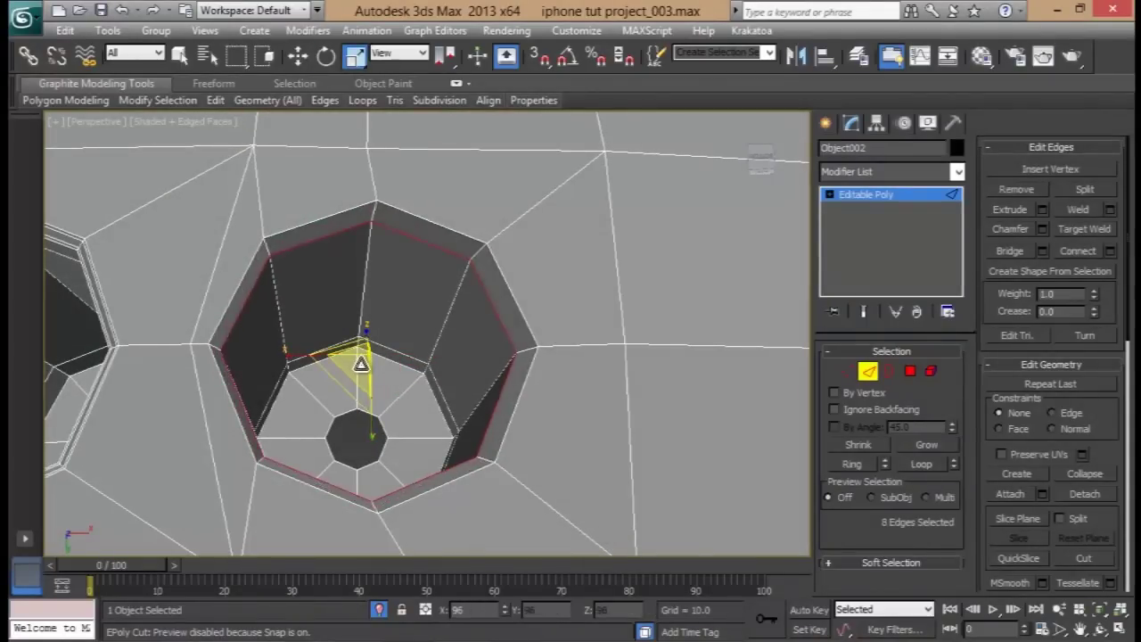
pyautogui.keyDown('alt'); pyautogui.moveTo(484, 395); pyautogui.dragTo(473, 347, button='middle'); pyautogui.keyUp('alt')
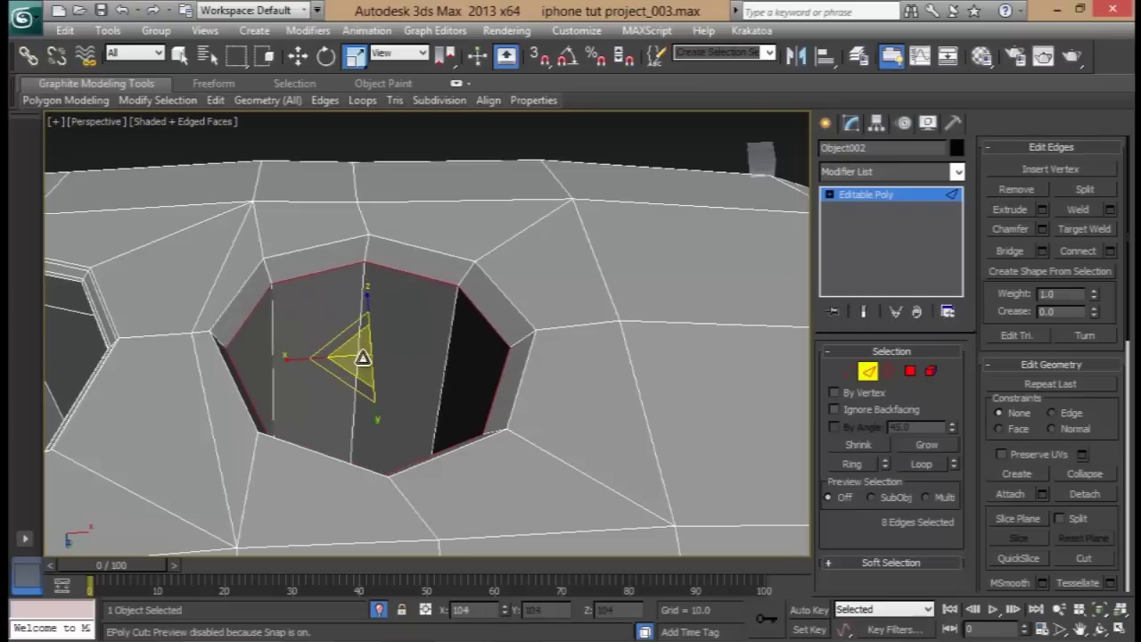
pyautogui.press('w')
pyautogui.keyDown('alt'); pyautogui.moveTo(385, 412); pyautogui.dragTo(448, 418, button='middle'); pyautogui.keyUp('alt')
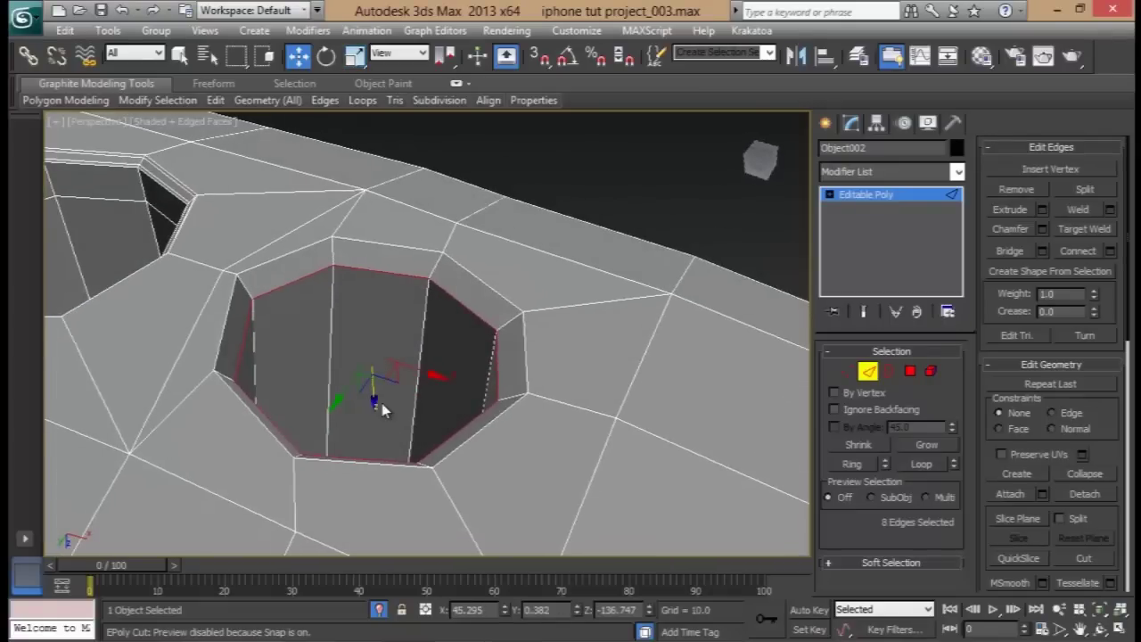
pyautogui.moveTo(375, 403); pyautogui.dragTo(375, 410)
pyautogui.keyDown('alt'); pyautogui.moveTo(428, 414); pyautogui.dragTo(381, 503, button='middle'); pyautogui.keyUp('alt')
pyautogui.scroll(-3, 398, 459)
pyautogui.moveTo(398, 460)
pyautogui.keyDown('alt'); pyautogui.mouseDown(button='middle')
pyautogui.moveTo(398, 471)
pyautogui.moveTo(410, 440)
pyautogui.moveTo(400, 453)
pyautogui.mouseUp(button='middle'); pyautogui.keyUp('alt')
pyautogui.scroll(5, 410, 456)
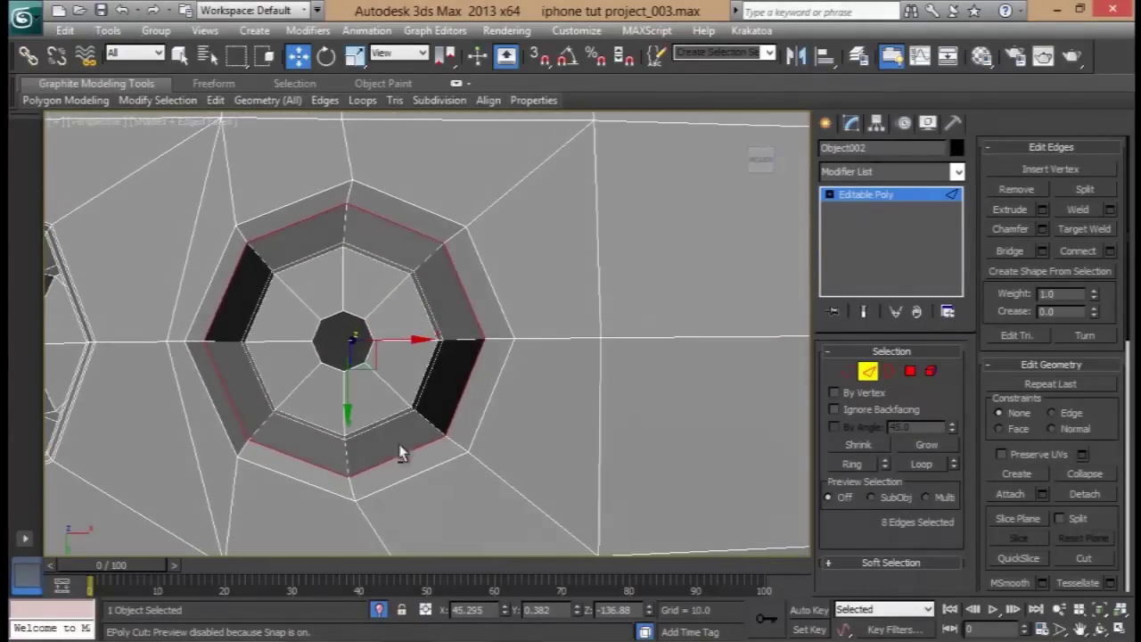
# - Ring-select the short edges across the last hole's rim band and connect them with 2 segments, pinch 41 and slide 0
pyautogui.click(193, 344)
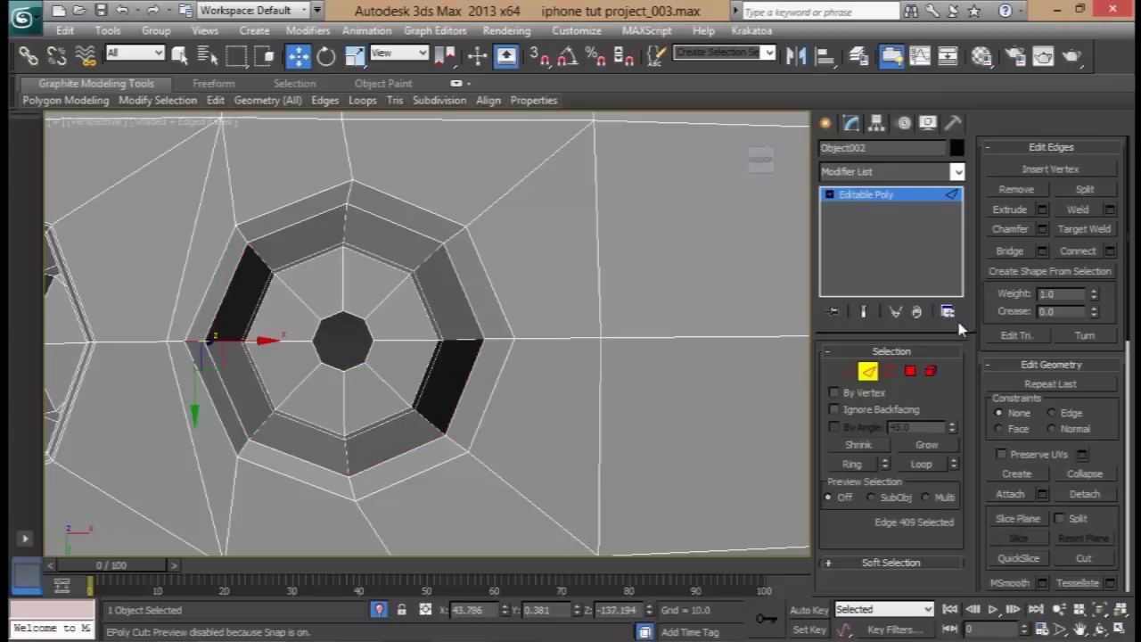
pyautogui.click(851, 464)
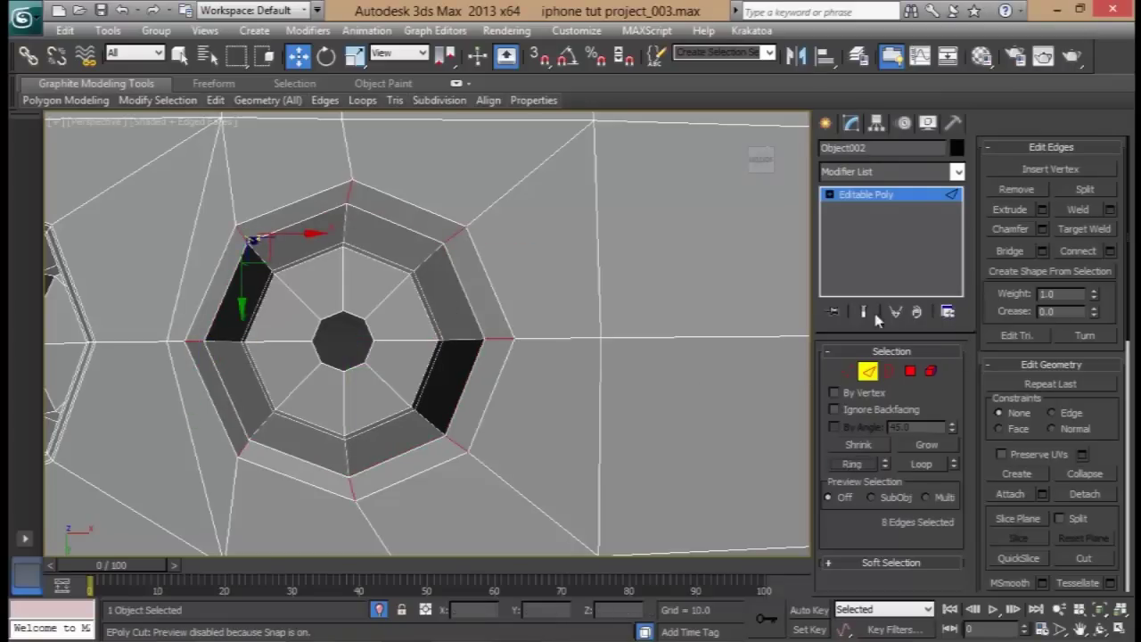
pyautogui.click(1096, 254)
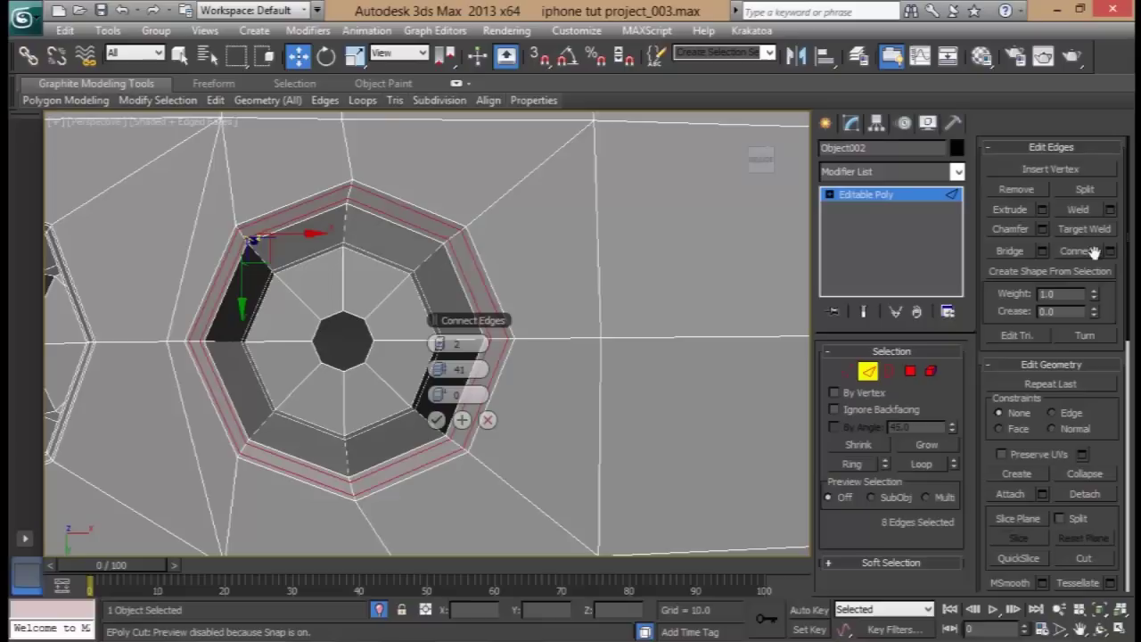
pyautogui.click(436, 420)
pyautogui.scroll(-10, 473, 357)
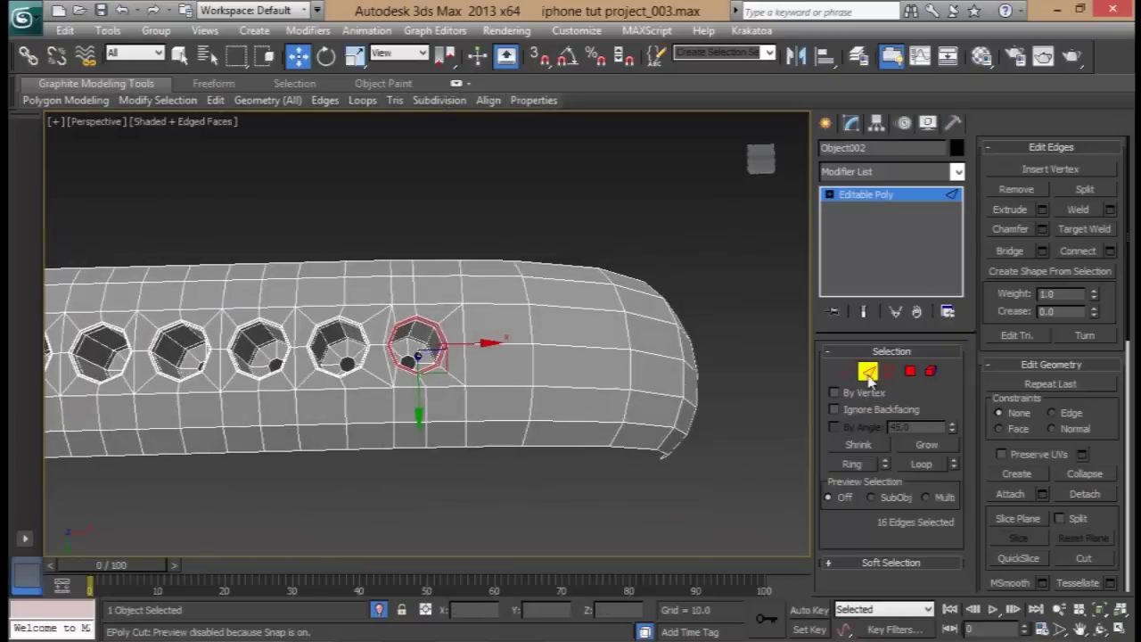
# - Preview the frame with NURMS subdivision and without edged faces, and examine the smoothed holes along the edge
pyautogui.click(869, 374)
pyautogui.scroll(-3, 999, 465)
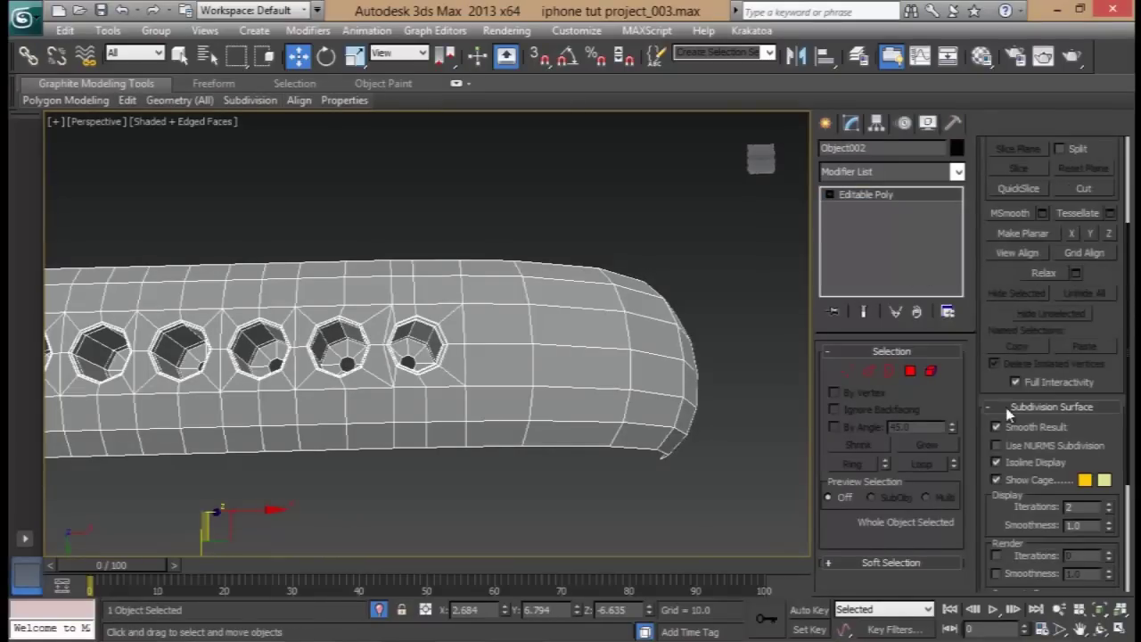
pyautogui.click(997, 445)
pyautogui.click(715, 465)
pyautogui.moveTo(407, 369); pyautogui.dragTo(468, 401, button='middle')
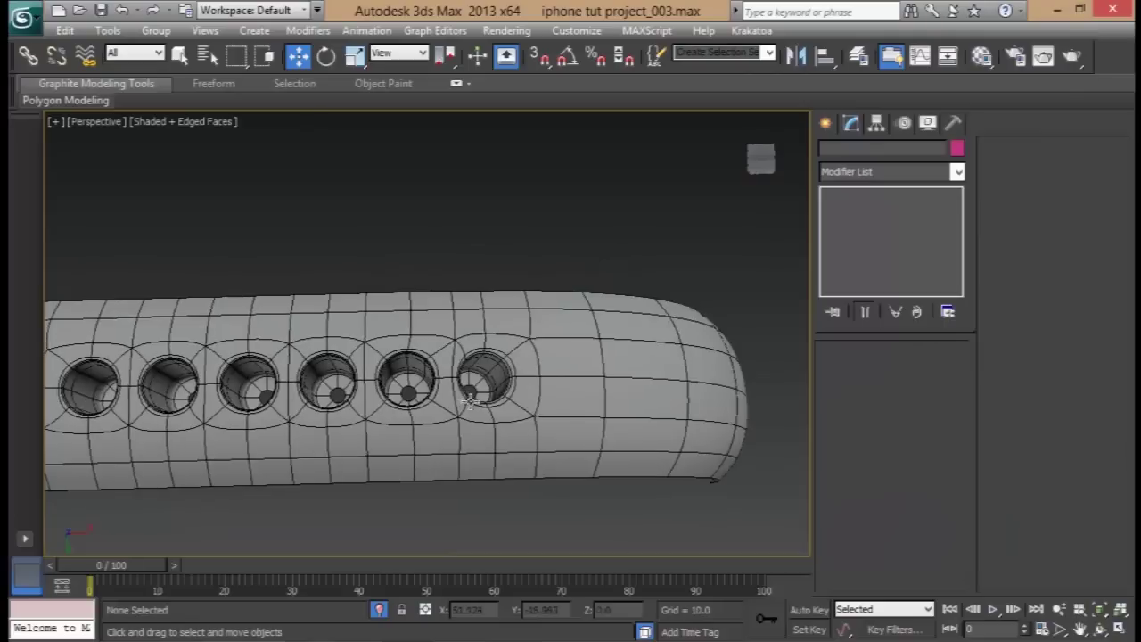
pyautogui.press('F4')
pyautogui.moveTo(494, 438)
pyautogui.keyDown('alt'); pyautogui.mouseDown(button='middle')
pyautogui.moveTo(547, 438)
pyautogui.moveTo(558, 473)
pyautogui.moveTo(529, 482)
pyautogui.moveTo(490, 440)
pyautogui.mouseUp(button='middle'); pyautogui.keyUp('alt')
pyautogui.scroll(-4, 408, 447)
pyautogui.moveTo(407, 447); pyautogui.dragTo(663, 483, button='middle')
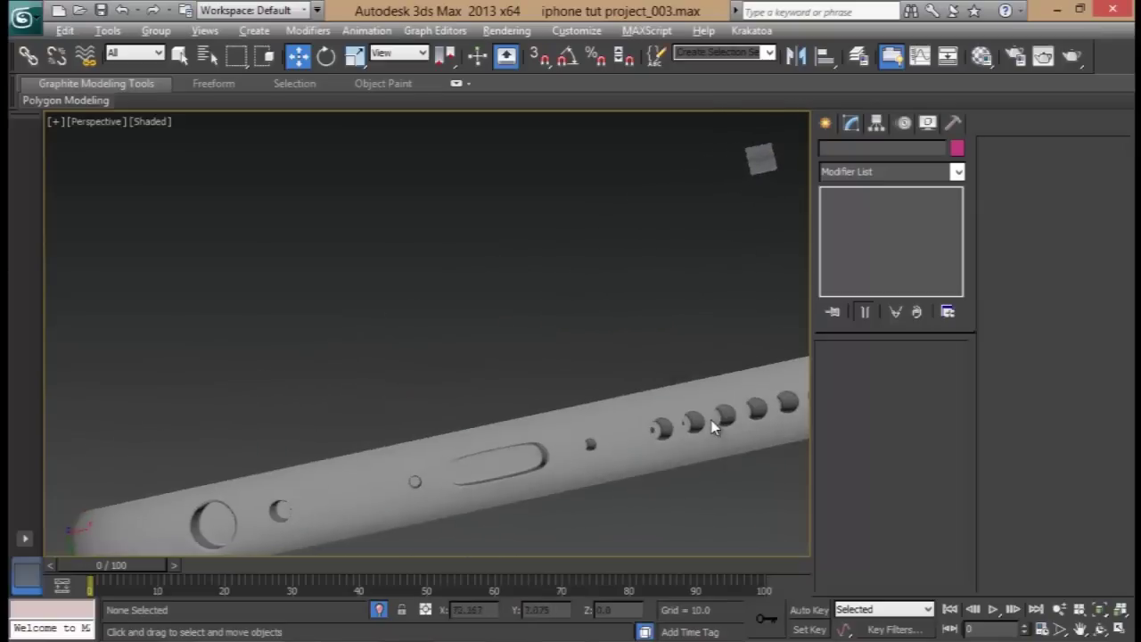
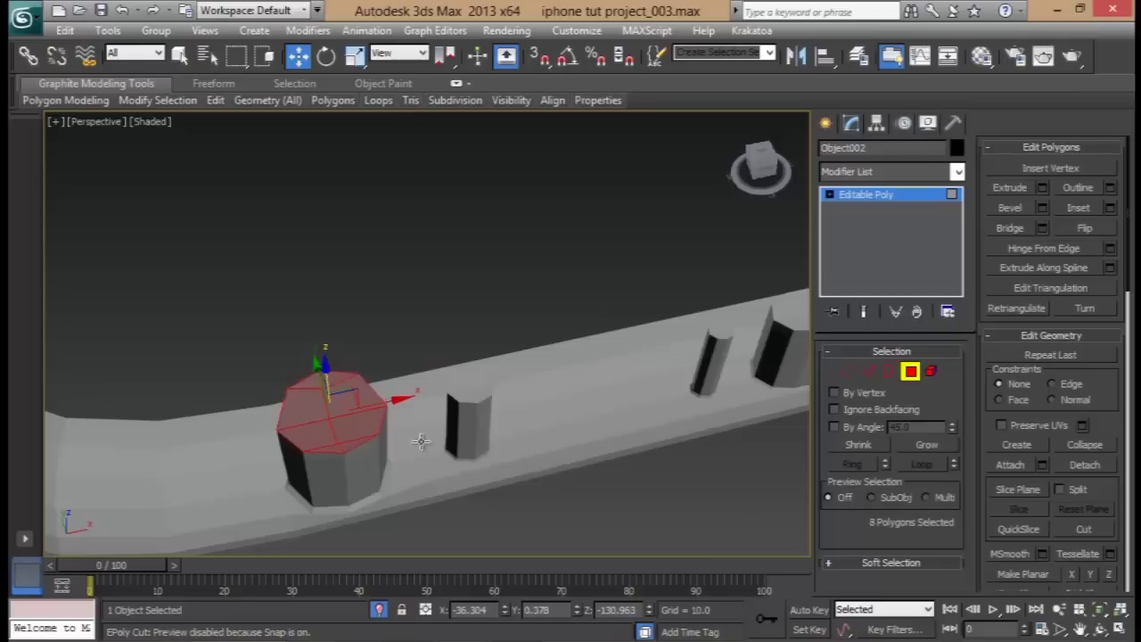
# - Flatten the eight end faces of the large headphone-jack hole by scaling them down along Z
pyautogui.press('r')
pyautogui.moveTo(329, 337); pyautogui.dragTo(328, 518)
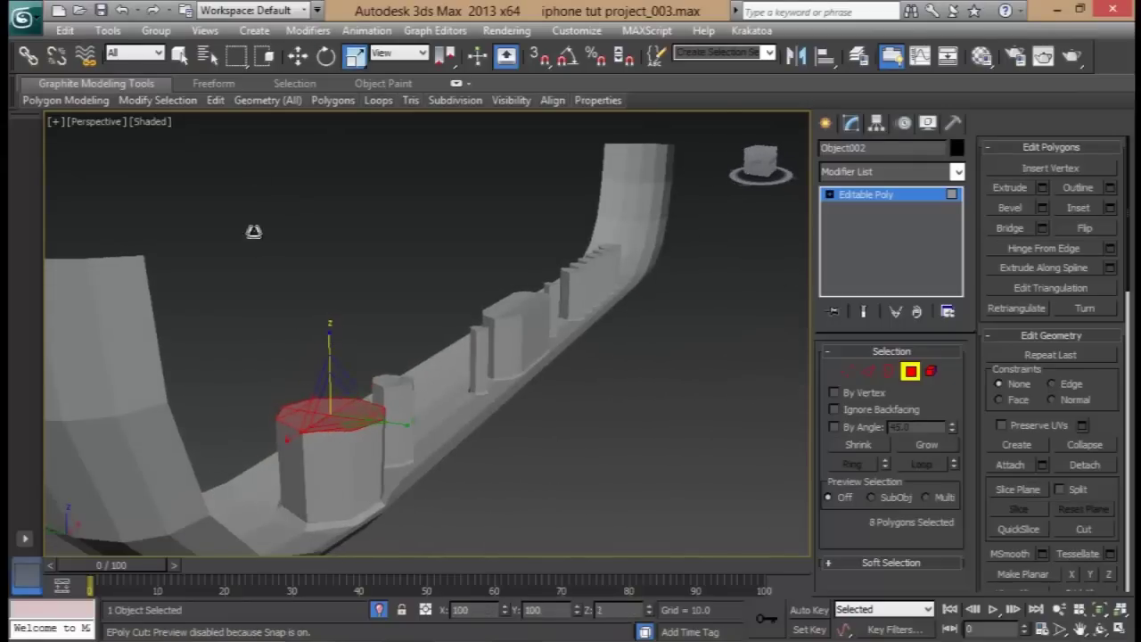
pyautogui.moveTo(254, 176); pyautogui.dragTo(256, 180)
pyautogui.keyDown('alt'); pyautogui.moveTo(524, 354); pyautogui.dragTo(458, 413, button='middle'); pyautogui.keyUp('alt')
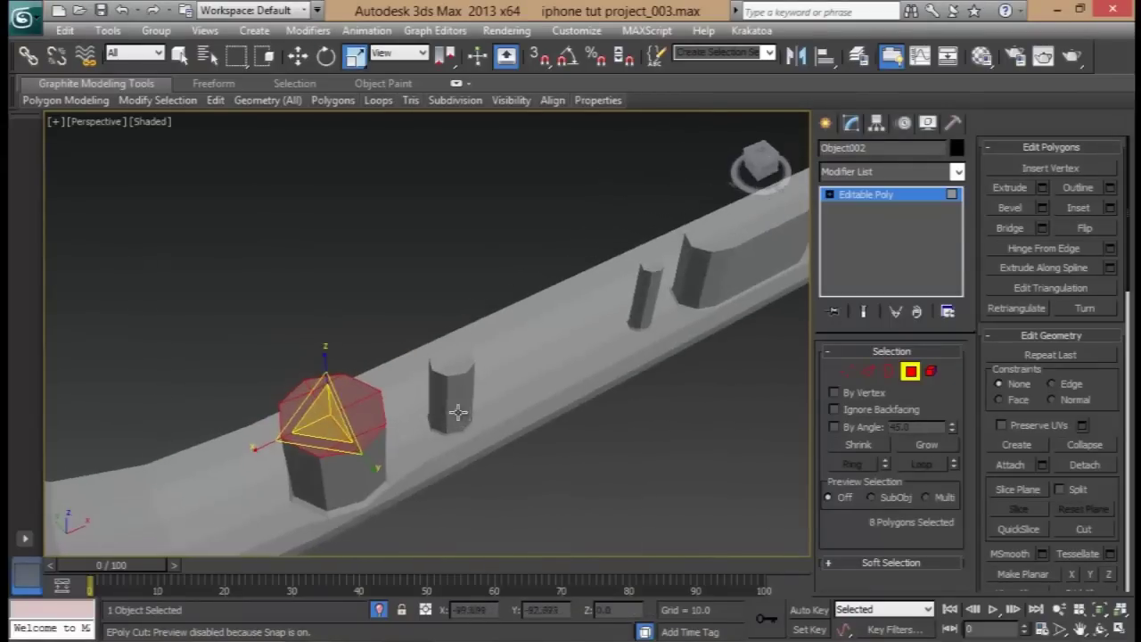
# - Inset the headphone-jack hole's eight end faces as a group to leave a narrow border
pyautogui.click(1109, 209)
pyautogui.keyDown('alt'); pyautogui.moveTo(680, 344); pyautogui.dragTo(454, 279, button='middle'); pyautogui.keyUp('alt')
pyautogui.scroll(4, 338, 389)
pyautogui.moveTo(266, 339); pyautogui.dragTo(293, 303, button='middle')
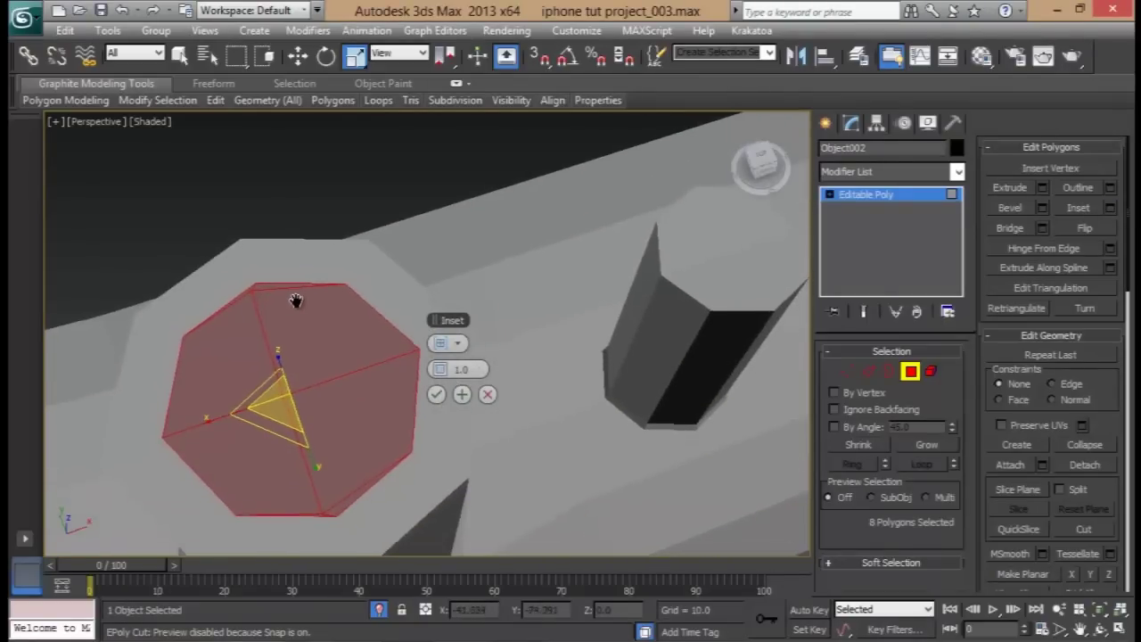
pyautogui.moveTo(439, 368); pyautogui.dragTo(415, 377)
pyautogui.click(436, 395)
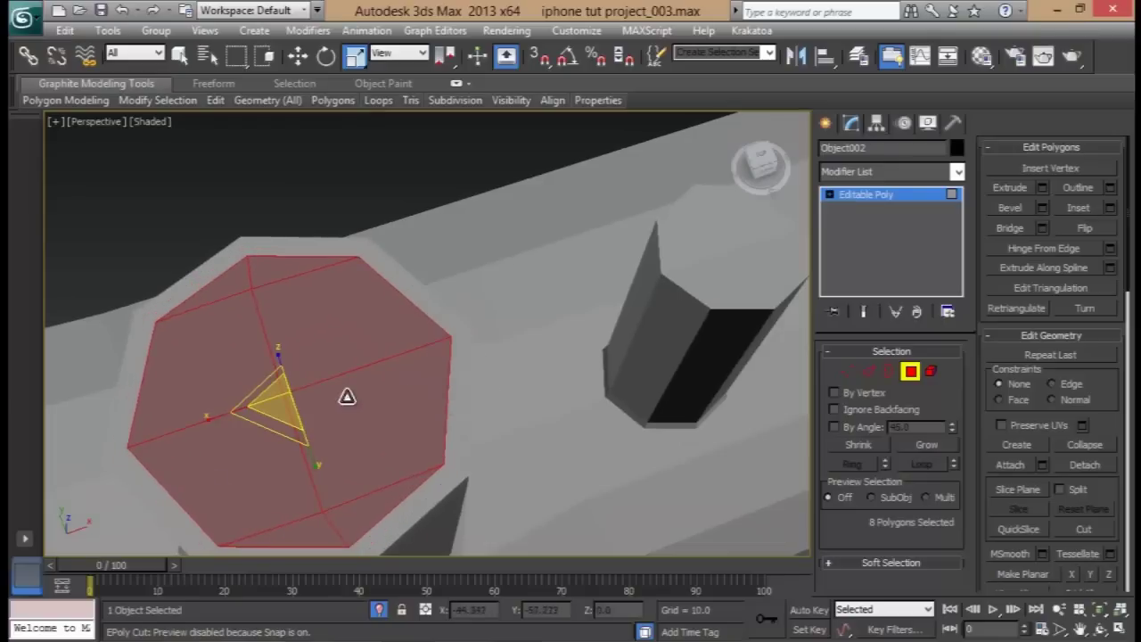
# - Scale the inset end faces down uniformly and move them up along Z to form a sloped shoulder
pyautogui.moveTo(282, 398); pyautogui.dragTo(286, 428)
pyautogui.keyDown('alt'); pyautogui.moveTo(286, 428); pyautogui.dragTo(368, 285, button='middle'); pyautogui.keyUp('alt')
pyautogui.press('w')
pyautogui.moveTo(304, 241); pyautogui.dragTo(312, 191)
# - Extrude the headphone-jack hole's end faces by -5.931 and scale the new end faces slightly
pyautogui.click(1042, 187)
pyautogui.keyDown('alt'); pyautogui.moveTo(383, 232); pyautogui.dragTo(362, 300, button='middle'); pyautogui.keyUp('alt')
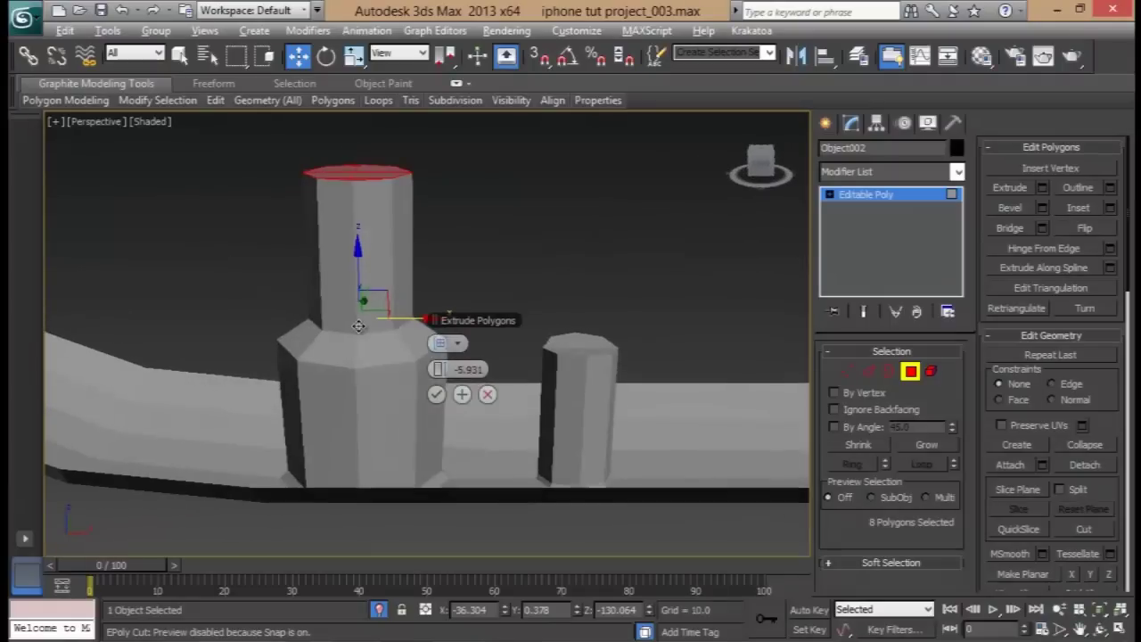
pyautogui.click(435, 394)
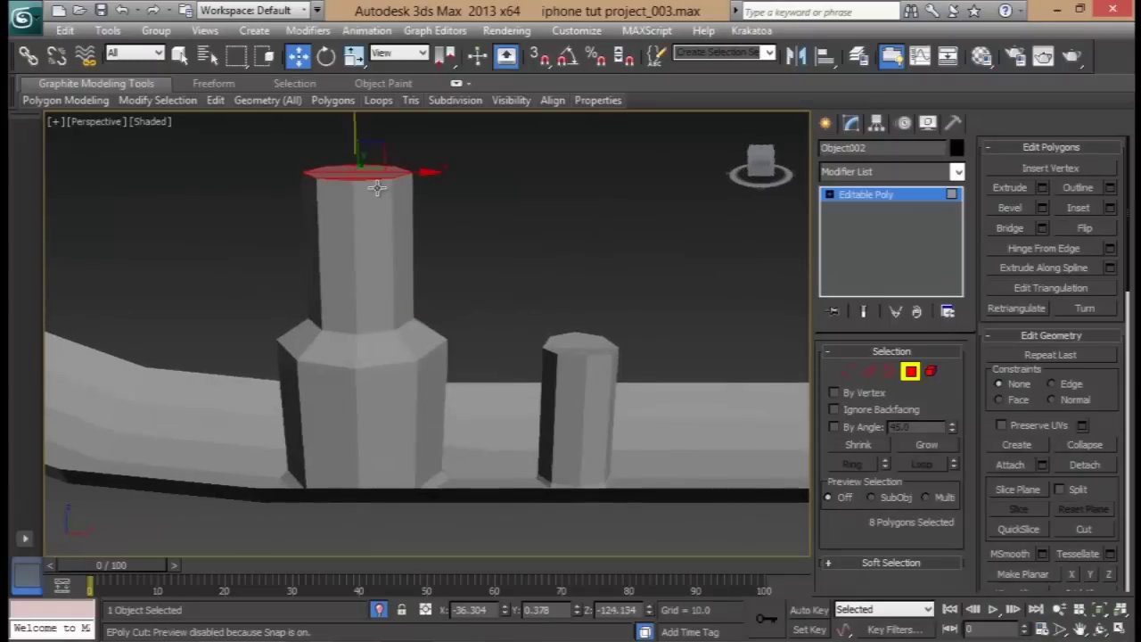
pyautogui.press('r')
pyautogui.moveTo(343, 160); pyautogui.dragTo(342, 165)
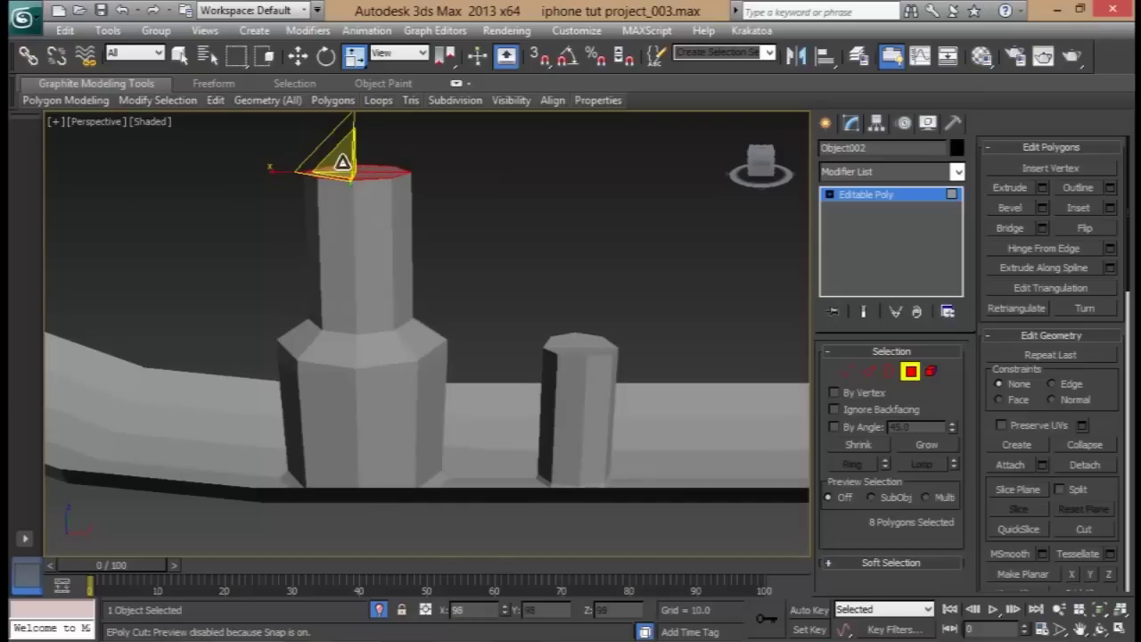
pyautogui.press('w')
# - Select the edge loop between the jack hole's shoulder and narrow section, move it up along Z and scale it slightly
pyautogui.click(869, 371)
pyautogui.doubleClick(379, 332)
pyautogui.press('w')
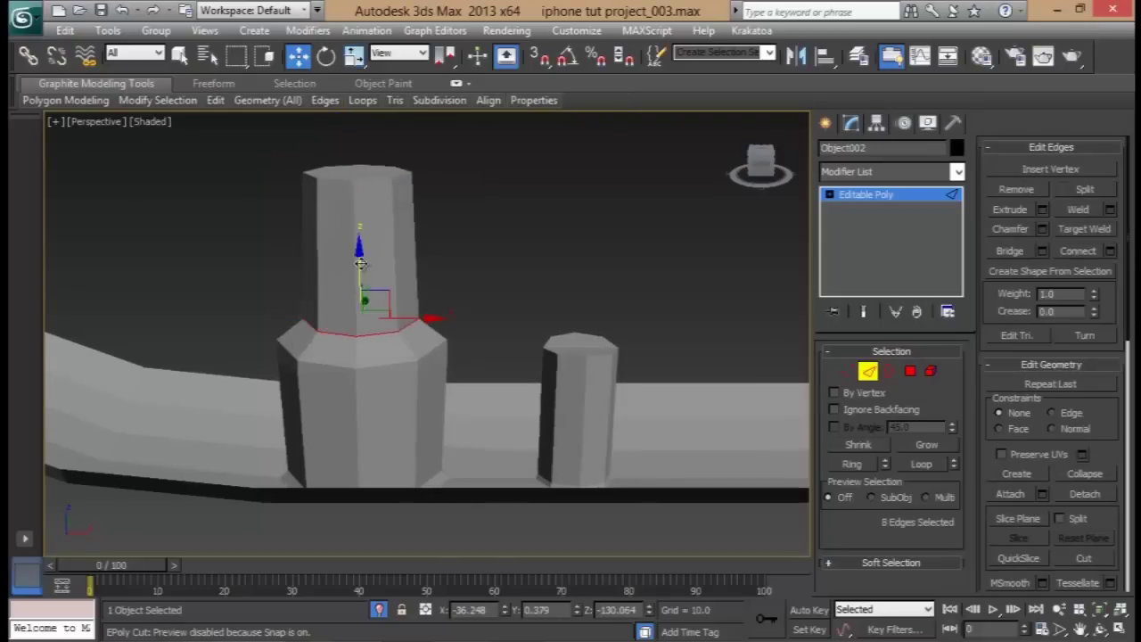
pyautogui.moveTo(359, 276); pyautogui.dragTo(361, 237)
pyautogui.keyDown('alt'); pyautogui.moveTo(363, 233); pyautogui.dragTo(367, 400, button='middle'); pyautogui.keyUp('alt')
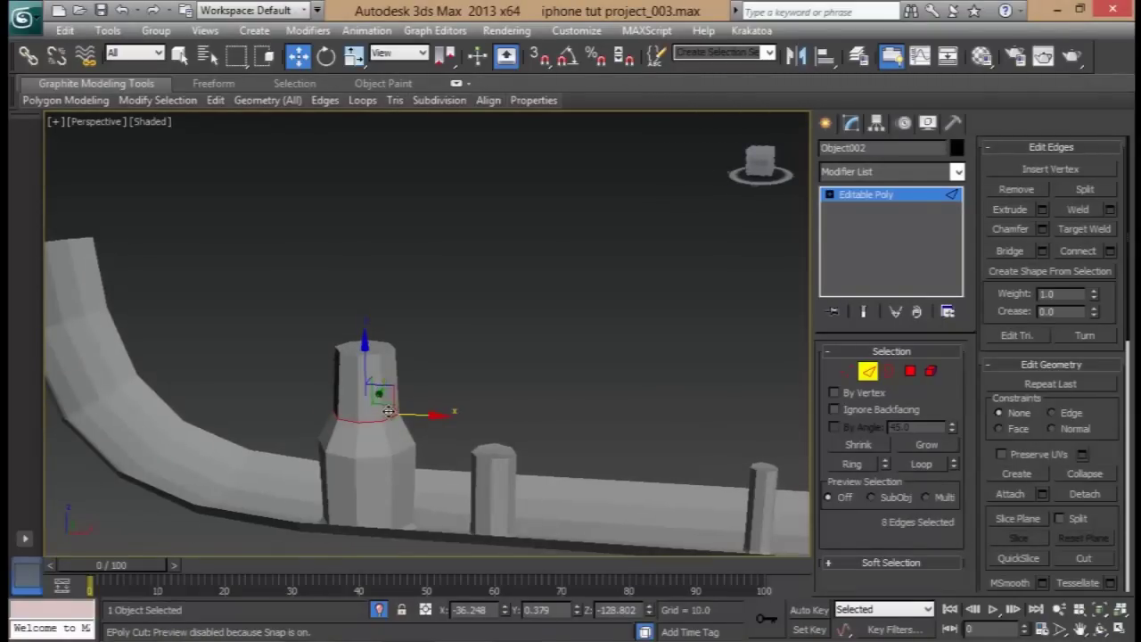
pyautogui.press('r')
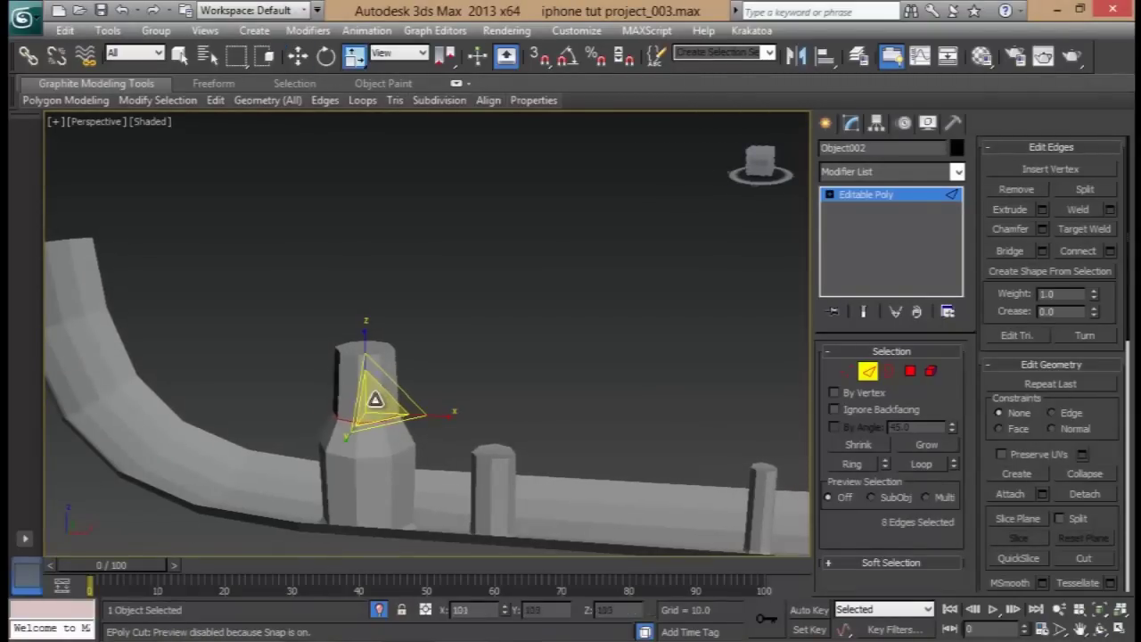
pyautogui.press('w')
pyautogui.keyDown('alt'); pyautogui.moveTo(366, 357); pyautogui.dragTo(553, 490, button='middle'); pyautogui.keyUp('alt')
# - Leave edge editing on the frame and turn edged faces back on to review the row of openings
pyautogui.click(869, 373)
pyautogui.press('F4')
pyautogui.moveTo(469, 395)
pyautogui.keyDown('alt'); pyautogui.mouseDown(button='middle')
pyautogui.moveTo(461, 280)
pyautogui.moveTo(427, 266)
pyautogui.moveTo(566, 313)
pyautogui.moveTo(420, 283)
pyautogui.moveTo(428, 272)
pyautogui.mouseUp(button='middle'); pyautogui.keyUp('alt')
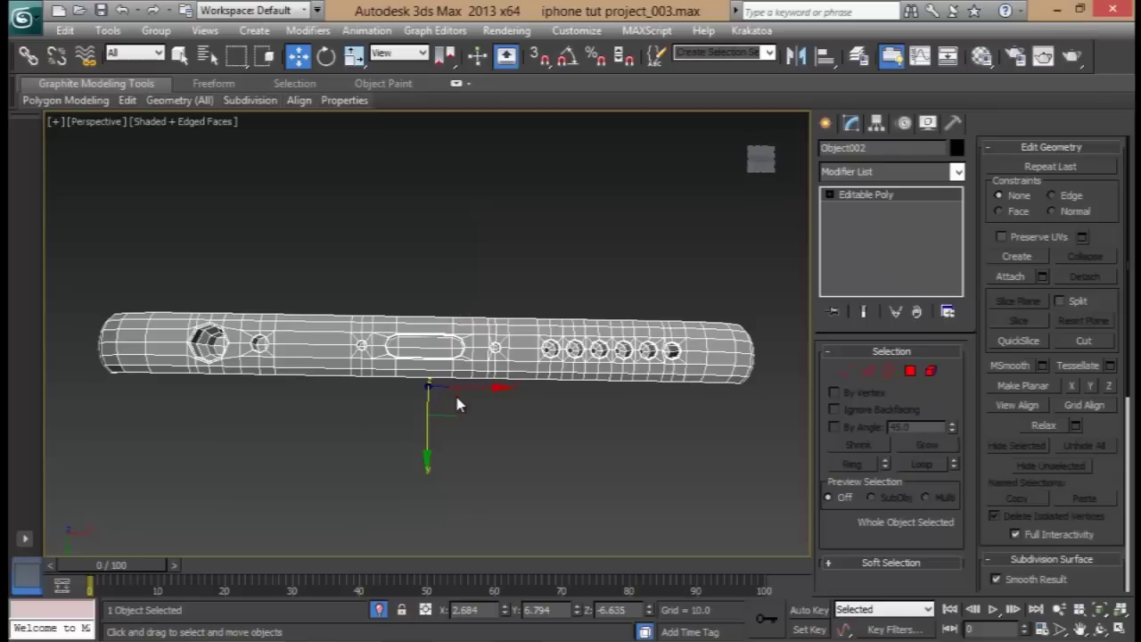
pyautogui.keyDown('alt'); pyautogui.moveTo(456, 404); pyautogui.dragTo(493, 316, button='middle'); pyautogui.keyUp('alt')
pyautogui.keyDown('alt'); pyautogui.moveTo(523, 358); pyautogui.dragTo(528, 290, button='middle'); pyautogui.keyUp('alt')
# - Open the iphone6iphone5s photo from the refrence images folder, examine the bottom ports, and return to 3ds Max
pyautogui.hotkey('alt', 'Tab')
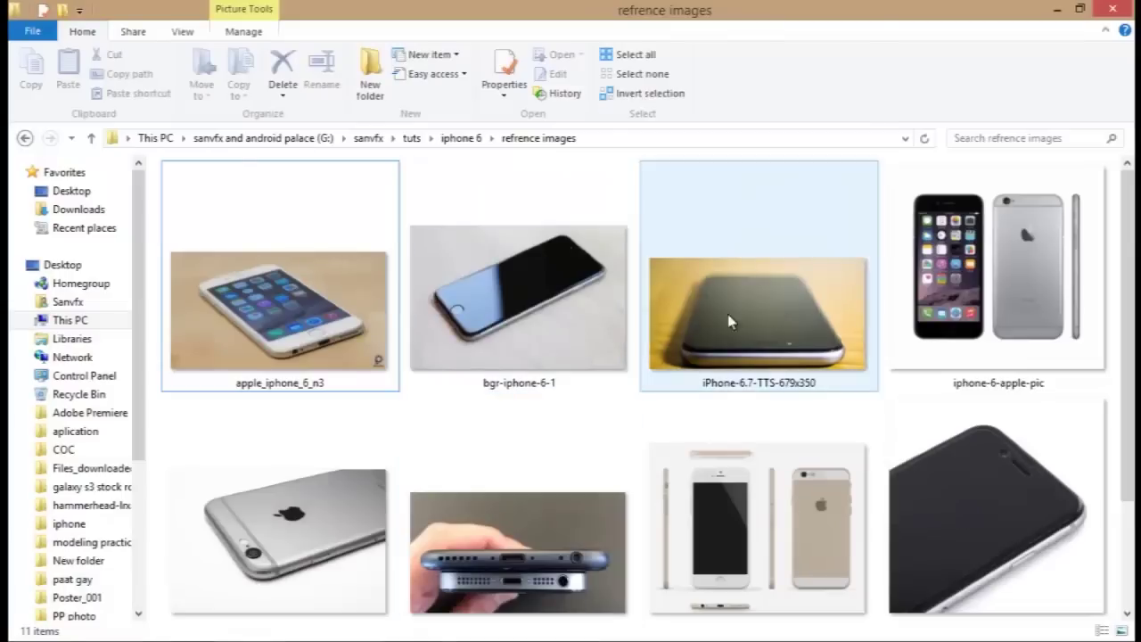
pyautogui.scroll(-1, 488, 477)
pyautogui.doubleClick(514, 526)
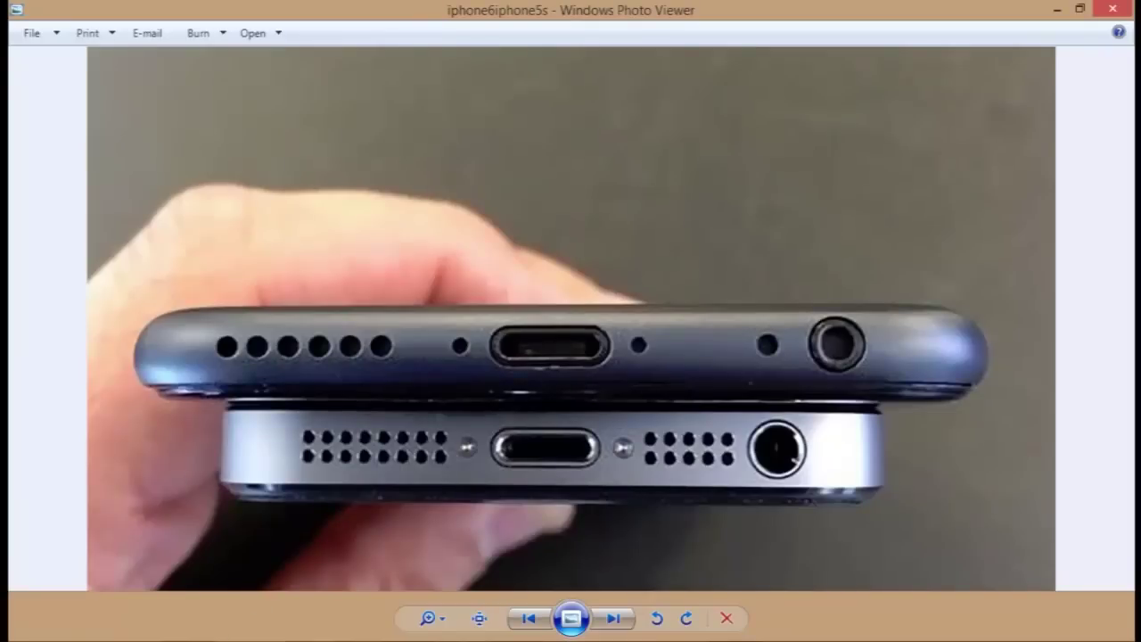
pyautogui.click(265, 606)
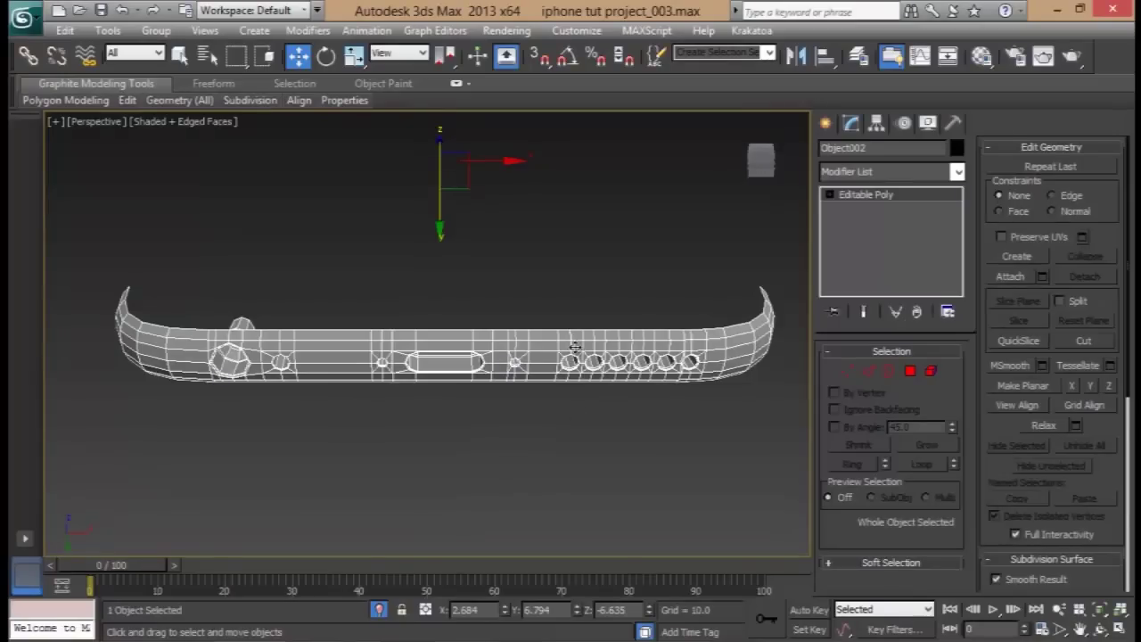
# - Select the floor polygons of the oval slot and grow the selection three times to include its inner walls
pyautogui.scroll(8, 575, 348)
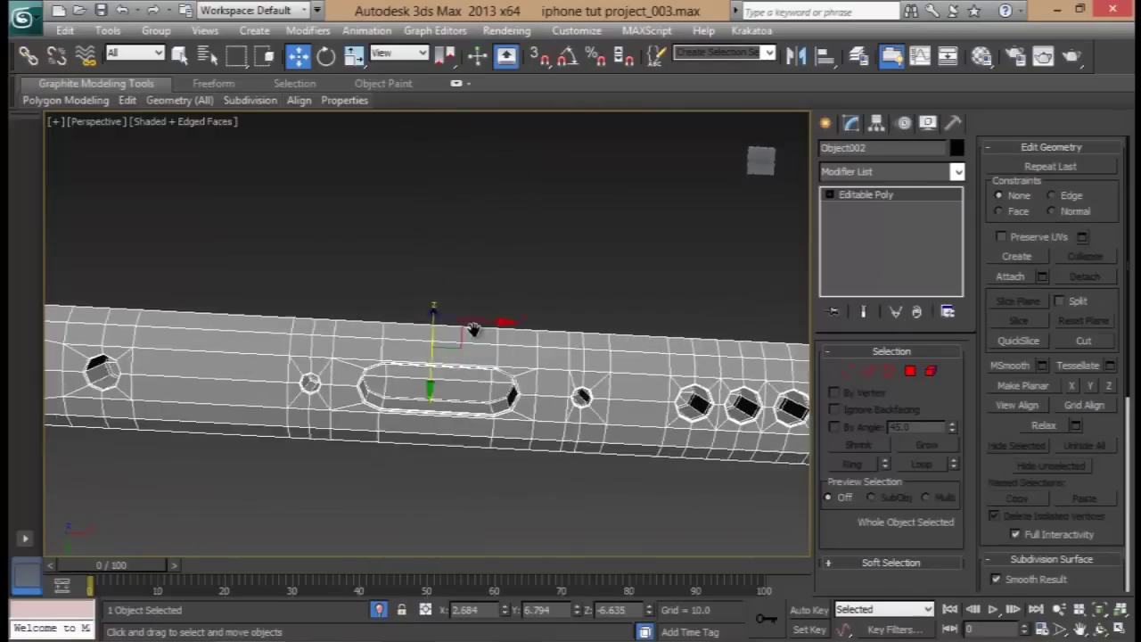
pyautogui.keyDown('alt'); pyautogui.moveTo(474, 258); pyautogui.dragTo(360, 274, button='middle'); pyautogui.keyUp('alt')
pyautogui.click(910, 372)
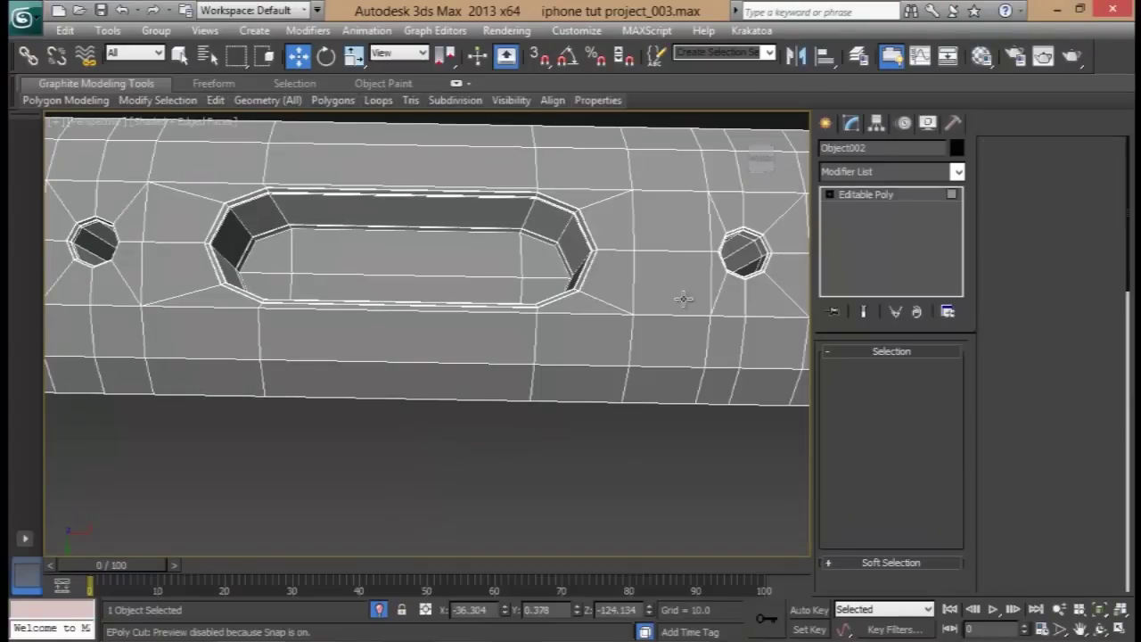
pyautogui.click(451, 259)
pyautogui.keyDown('alt'); pyautogui.moveTo(458, 257); pyautogui.dragTo(489, 265, button='middle'); pyautogui.keyUp('alt')
pyautogui.keyDown('ctrl'); pyautogui.click(460, 308); pyautogui.keyUp('ctrl')
pyautogui.click(927, 445)
pyautogui.click(927, 445)
pyautogui.click(927, 445)
pyautogui.keyDown('alt'); pyautogui.moveTo(696, 352); pyautogui.dragTo(585, 396, button='middle'); pyautogui.keyUp('alt')
pyautogui.scroll(1, 603, 346)
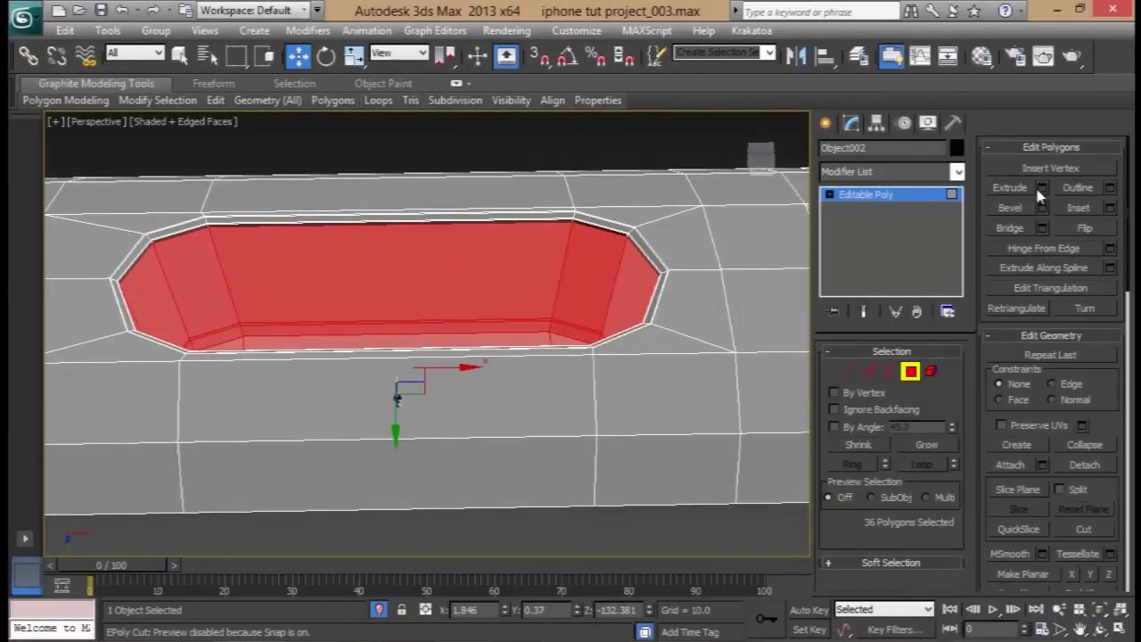
# - Extrude the oval slot's selected inner polygons along local normals with a height of 0.392
pyautogui.click(1041, 189)
pyautogui.keyDown('alt'); pyautogui.moveTo(690, 260); pyautogui.dragTo(609, 341, button='middle'); pyautogui.keyUp('alt')
pyautogui.click(459, 345)
pyautogui.click(509, 379)
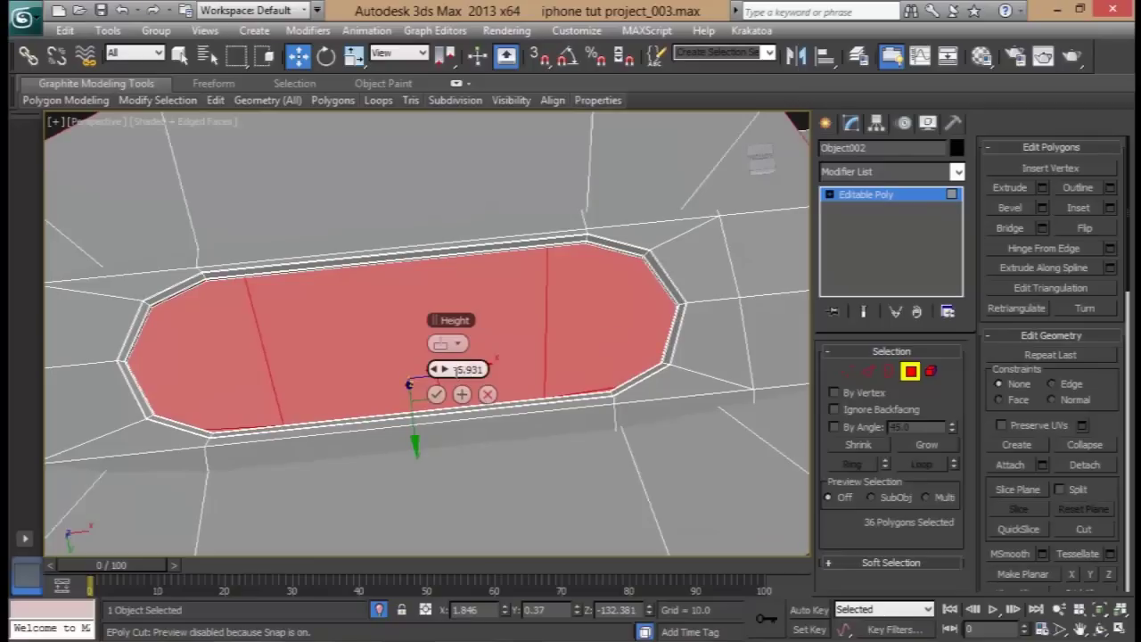
pyautogui.rightClick(447, 370)
pyautogui.moveTo(448, 373); pyautogui.dragTo(447, 370)
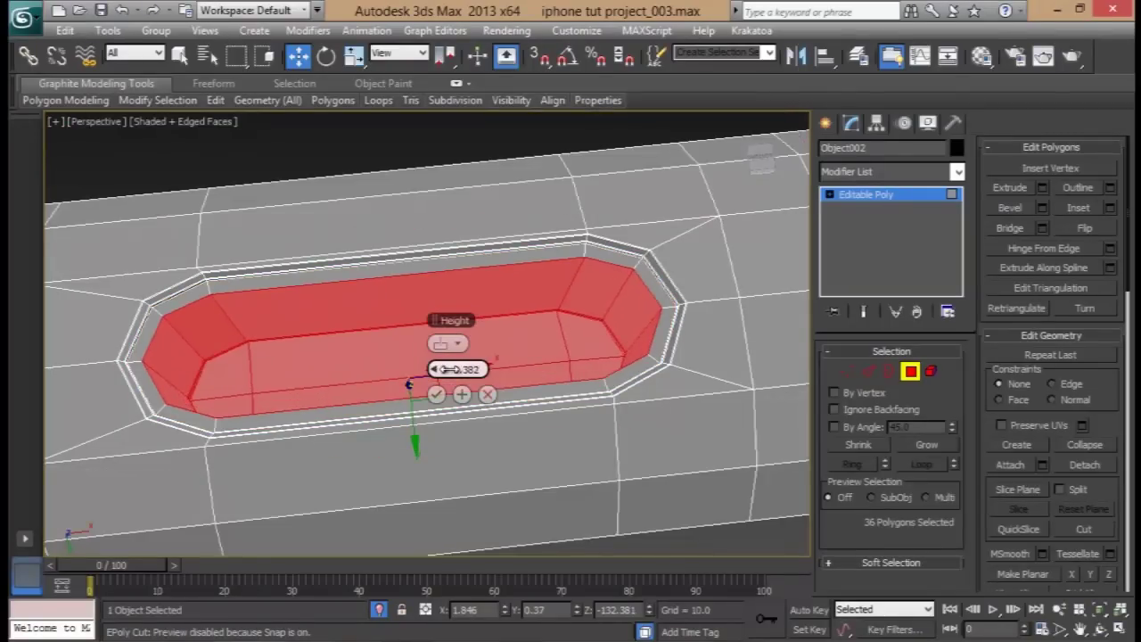
pyautogui.keyDown('alt'); pyautogui.moveTo(585, 345); pyautogui.dragTo(595, 368, button='middle'); pyautogui.keyUp('alt')
pyautogui.moveTo(291, 349); pyautogui.dragTo(316, 342, button='middle')
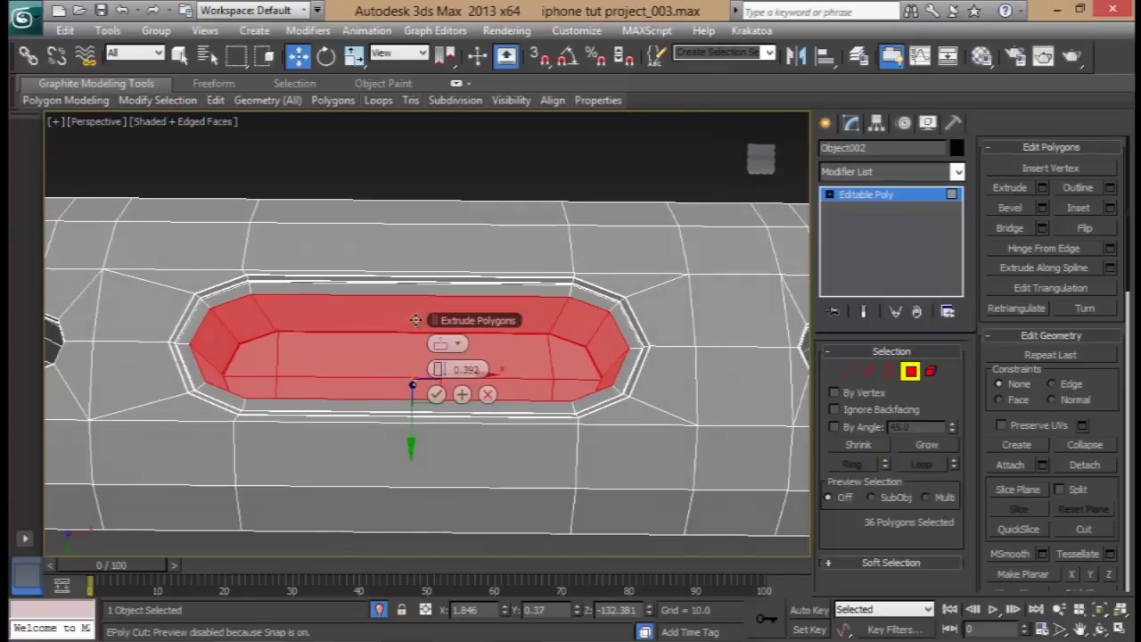
pyautogui.click(436, 394)
# - Grow the oval slot's polygon selection once more, detach it as a separate object and select that new object
pyautogui.click(924, 446)
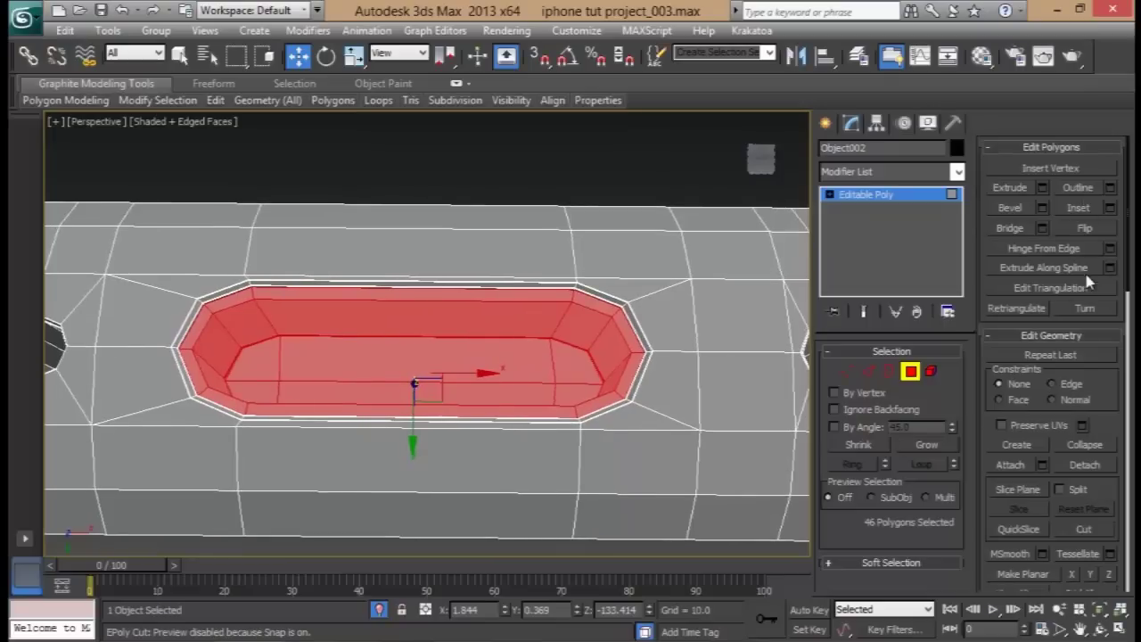
pyautogui.click(1081, 471)
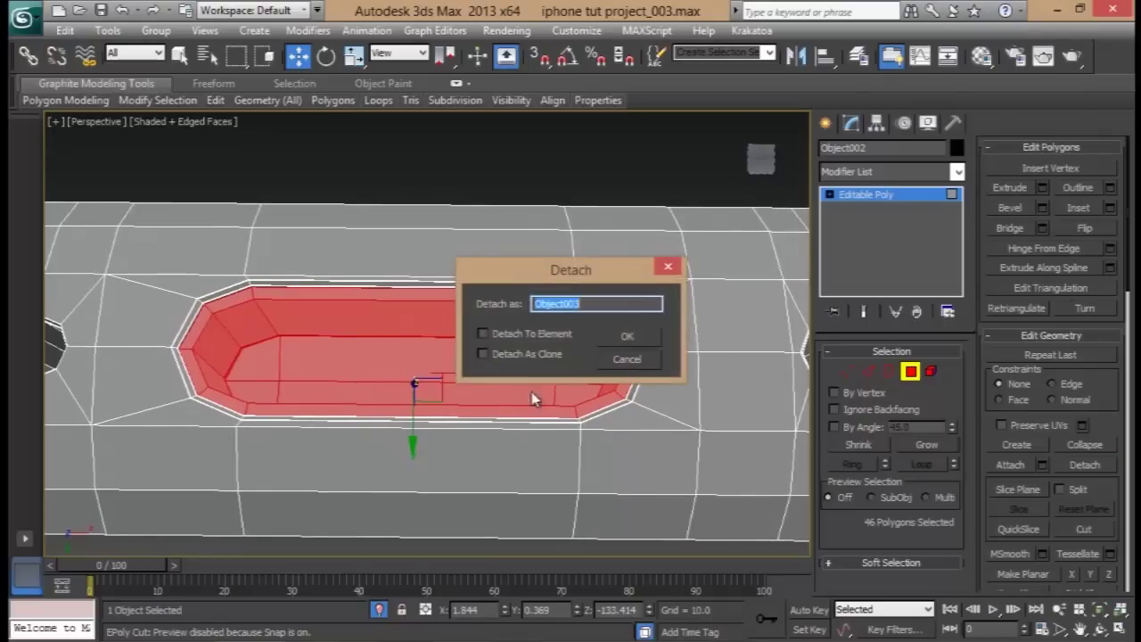
pyautogui.click(623, 337)
pyautogui.click(909, 372)
pyautogui.click(595, 348)
pyautogui.keyDown('alt'); pyautogui.moveTo(595, 348); pyautogui.dragTo(575, 297, button='middle'); pyautogui.keyUp('alt')
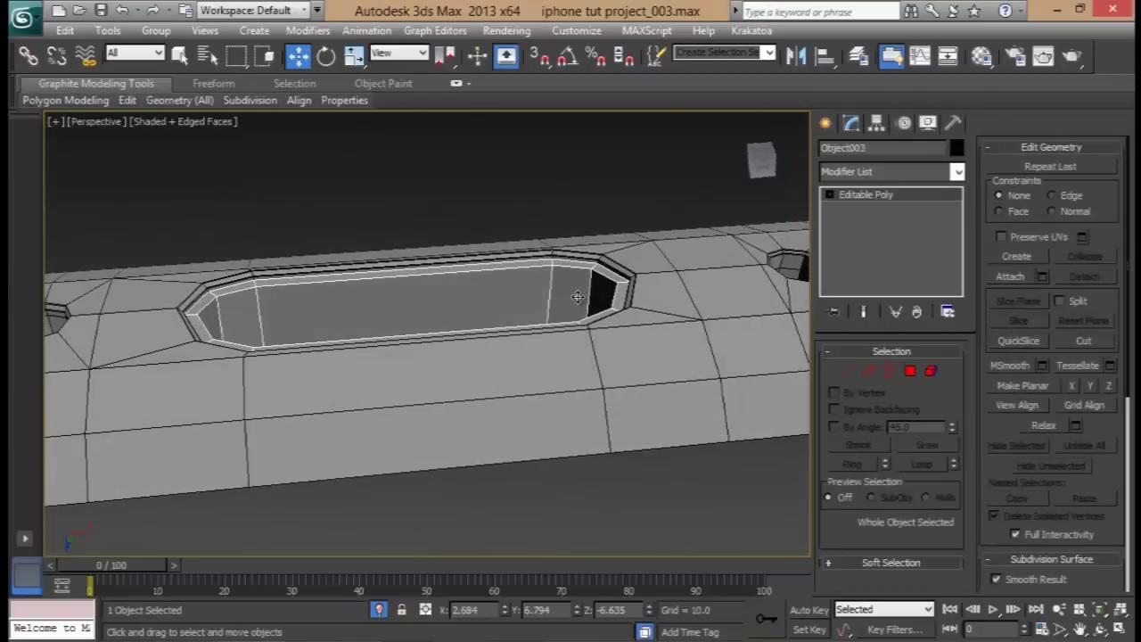
# - Isolate the detached port interior and select its outer border to examine the rim
pyautogui.hotkey('alt', 'q')
pyautogui.hotkey('alt', 'q')
pyautogui.keyDown('alt'); pyautogui.moveTo(509, 309); pyautogui.dragTo(642, 378, button='middle'); pyautogui.keyUp('alt')
pyautogui.click(888, 371)
pyautogui.click(538, 382)
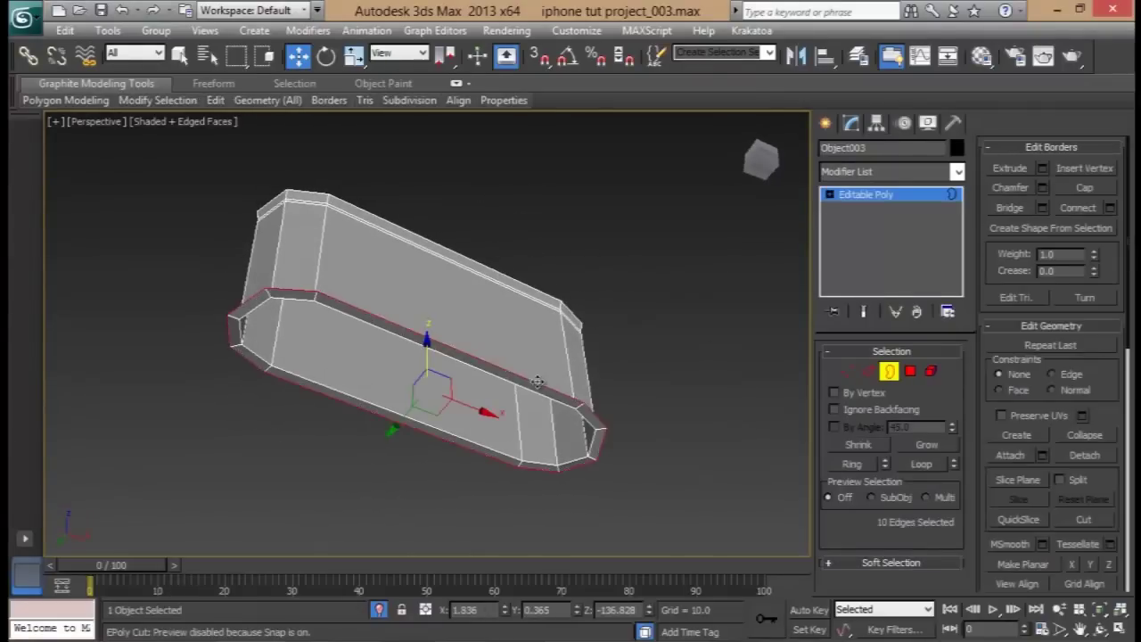
pyautogui.keyDown('alt'); pyautogui.moveTo(429, 355); pyautogui.dragTo(441, 254, button='middle'); pyautogui.keyUp('alt')
pyautogui.scroll(3, 441, 253)
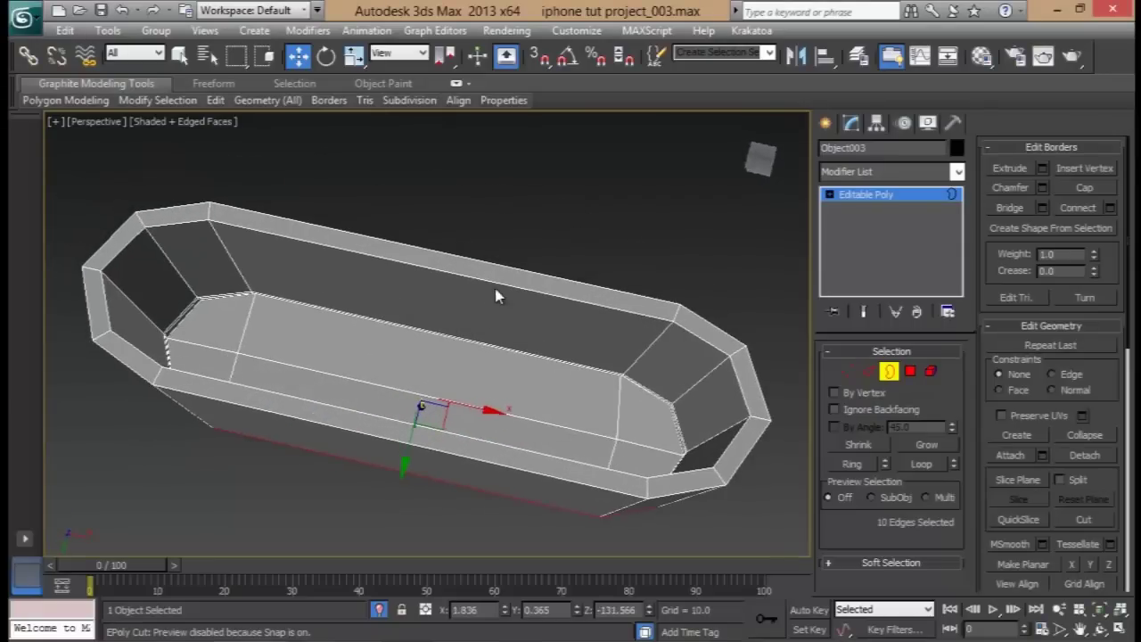
# - Select the inner rim edge loop of the port interior and chamfer it by 0.14 with one segment
pyautogui.click(867, 371)
pyautogui.doubleClick(654, 317)
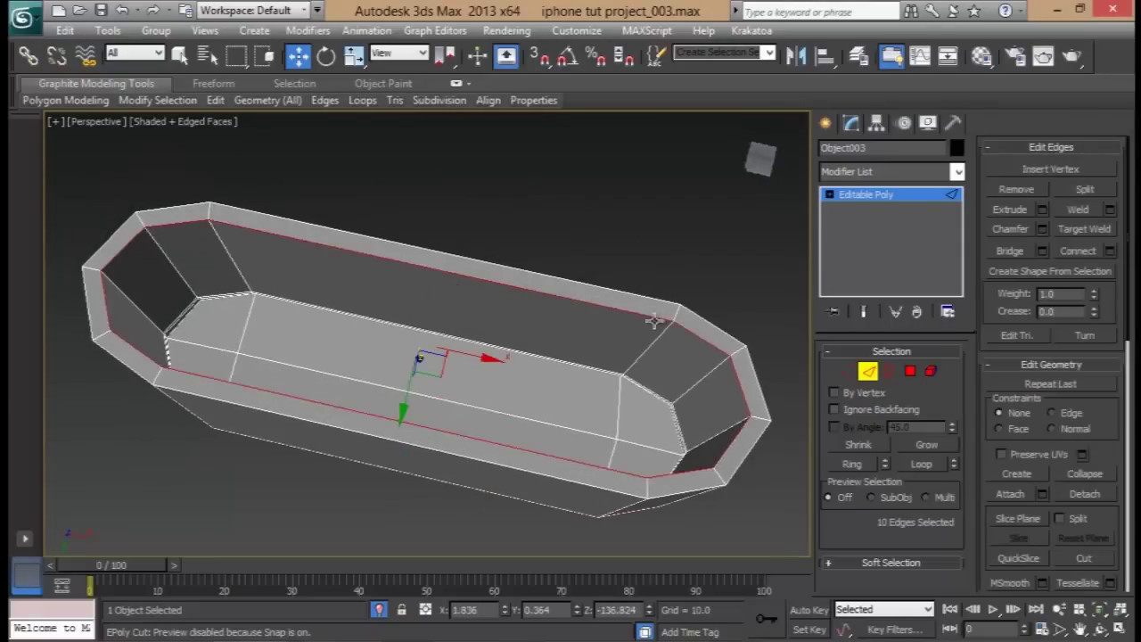
pyautogui.click(1042, 229)
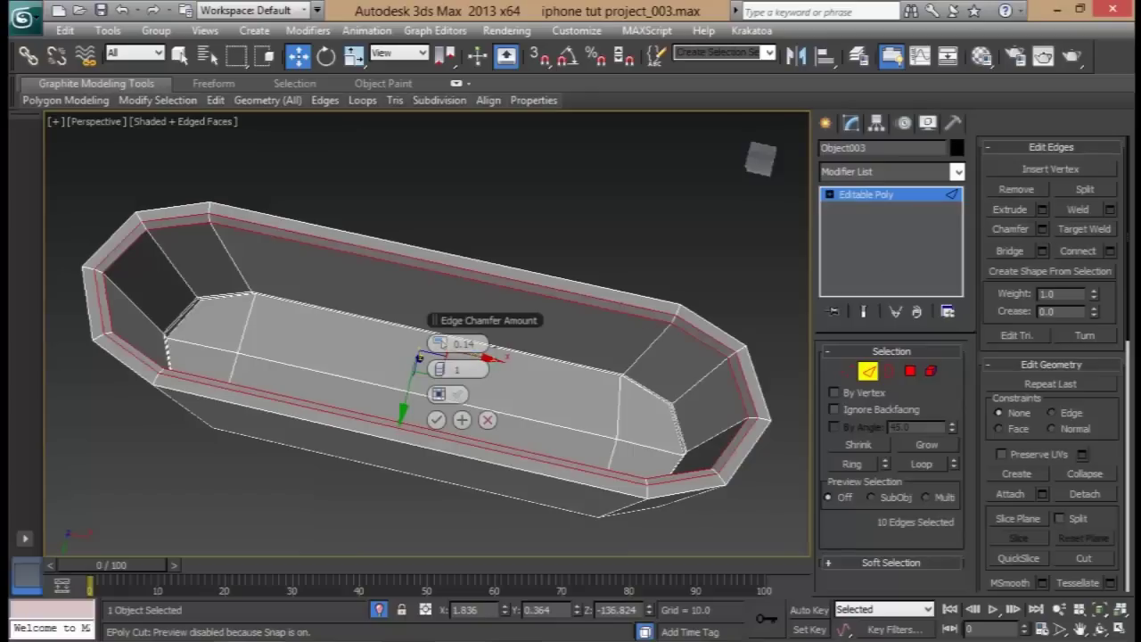
pyautogui.click(462, 420)
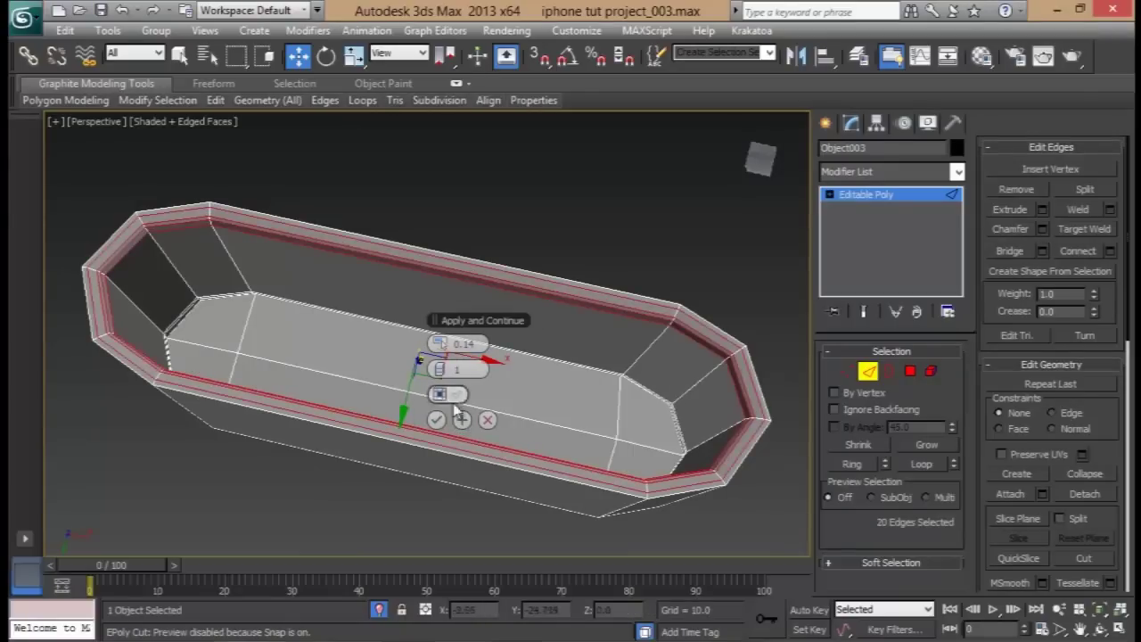
# - Chamfer the two resulting inner rim loops again by 0.02 and leave edge editing
pyautogui.rightClick(443, 344)
pyautogui.click(445, 344)
pyautogui.click(445, 344)
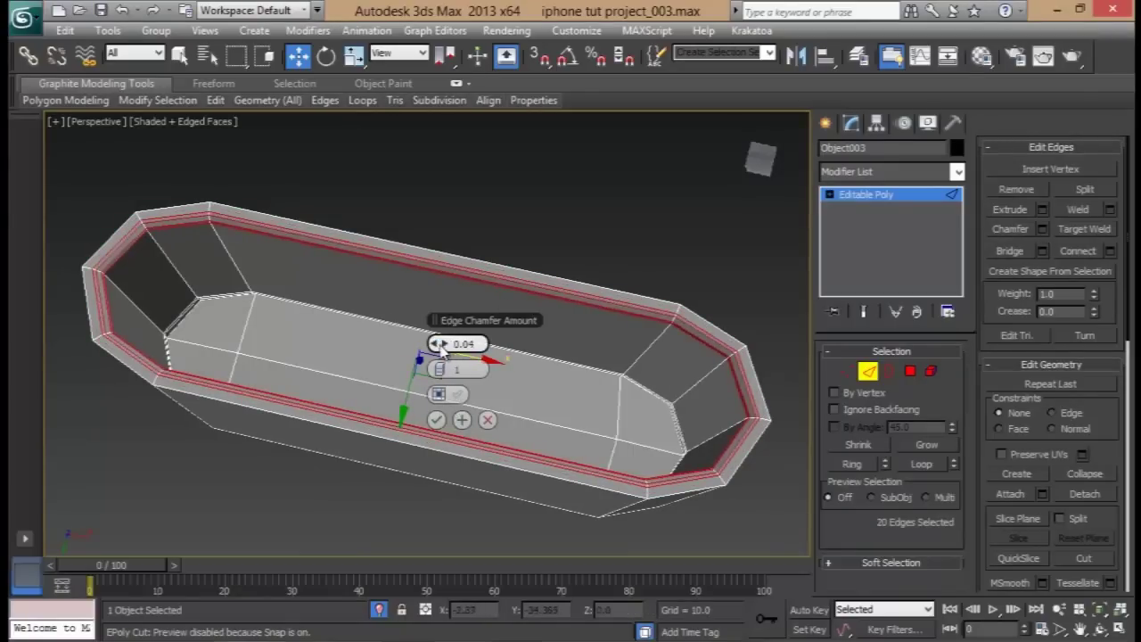
pyautogui.moveTo(437, 343); pyautogui.dragTo(435, 351)
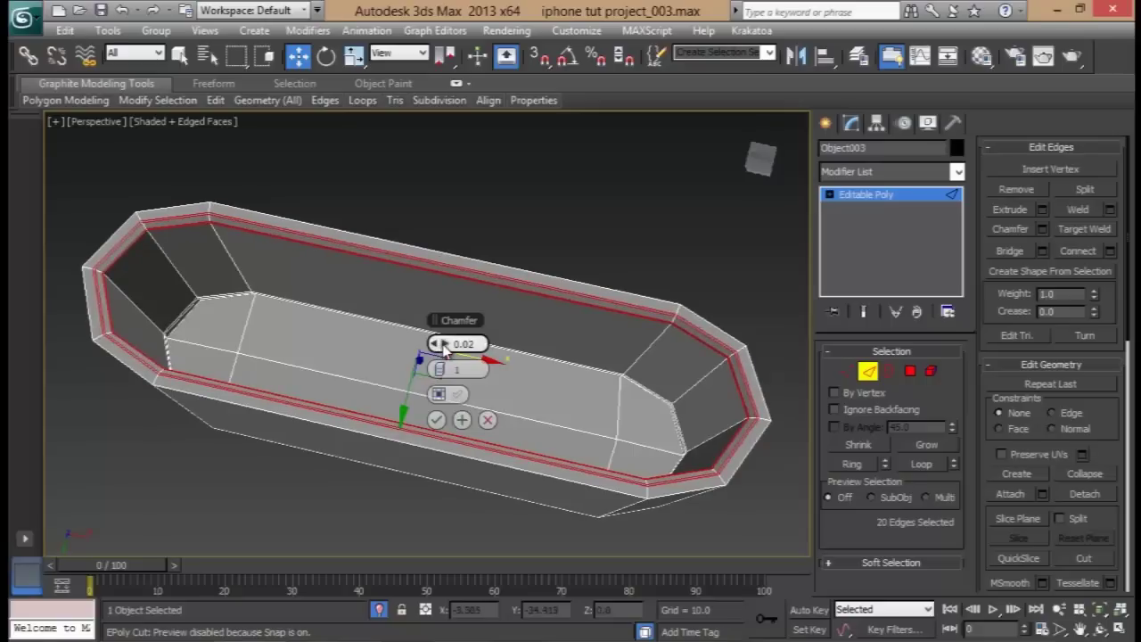
pyautogui.click(436, 420)
pyautogui.press('2')
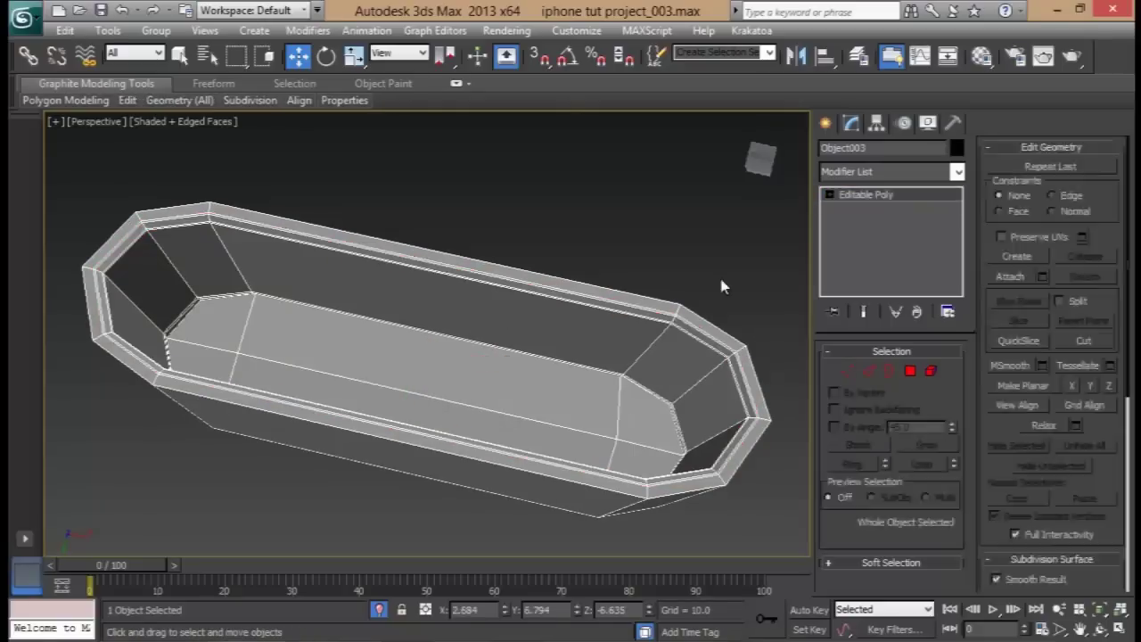
# - Chamfer the outer rim edge loop of the port interior by 0.02 with one segment and finish edge editing
pyautogui.keyDown('alt'); pyautogui.moveTo(698, 345); pyautogui.dragTo(640, 350, button='middle'); pyautogui.keyUp('alt')
pyautogui.keyDown('alt'); pyautogui.moveTo(511, 332); pyautogui.dragTo(572, 337, button='middle'); pyautogui.keyUp('alt')
pyautogui.click(869, 371)
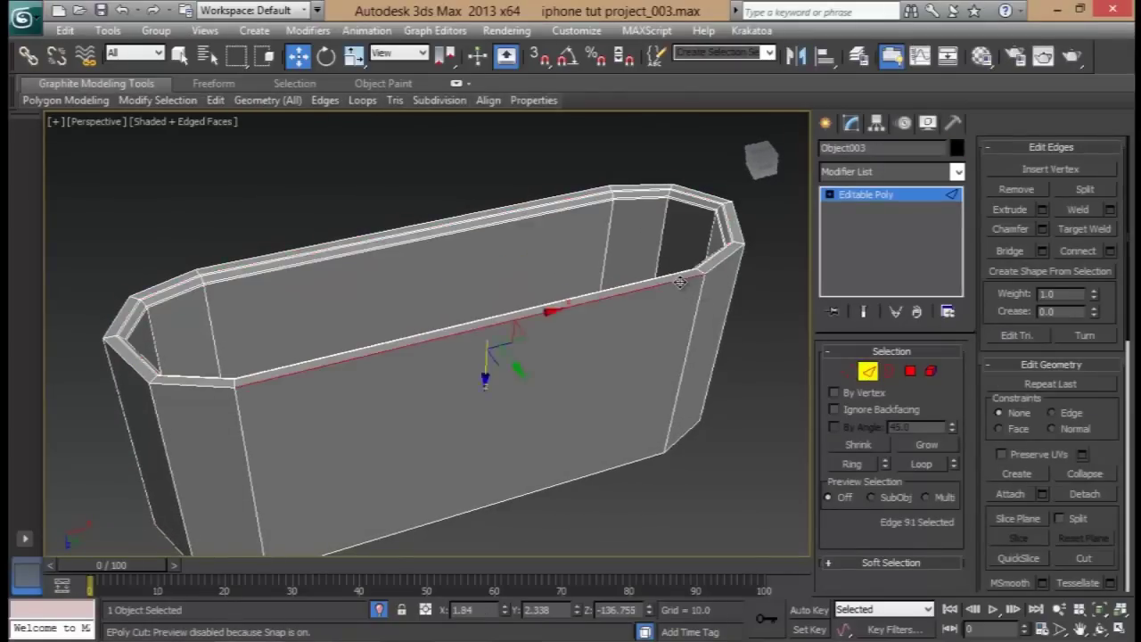
pyautogui.keyDown('alt'); pyautogui.moveTo(583, 382); pyautogui.dragTo(613, 394, button='middle'); pyautogui.keyUp('alt')
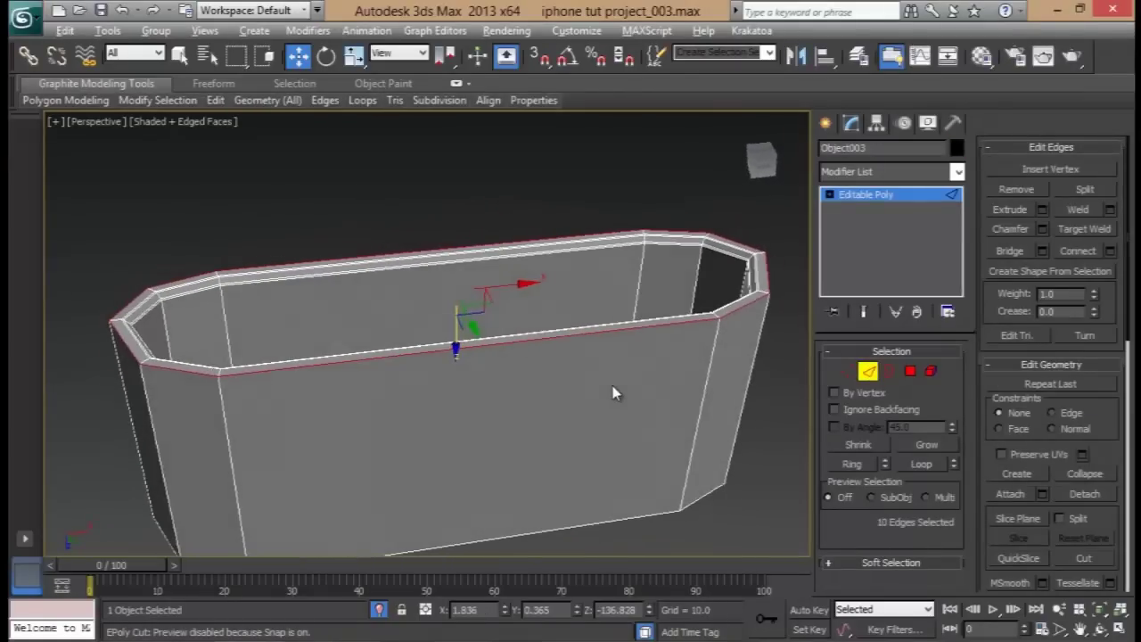
pyautogui.click(1043, 229)
pyautogui.scroll(5, 605, 371)
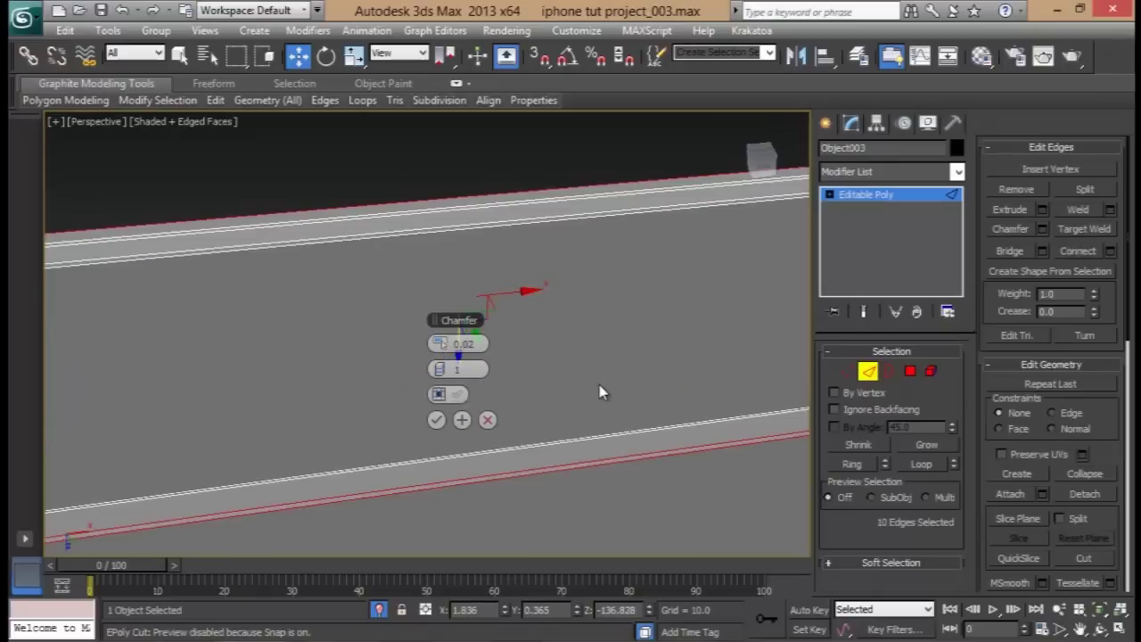
pyautogui.moveTo(599, 384); pyautogui.dragTo(699, 367, button='middle')
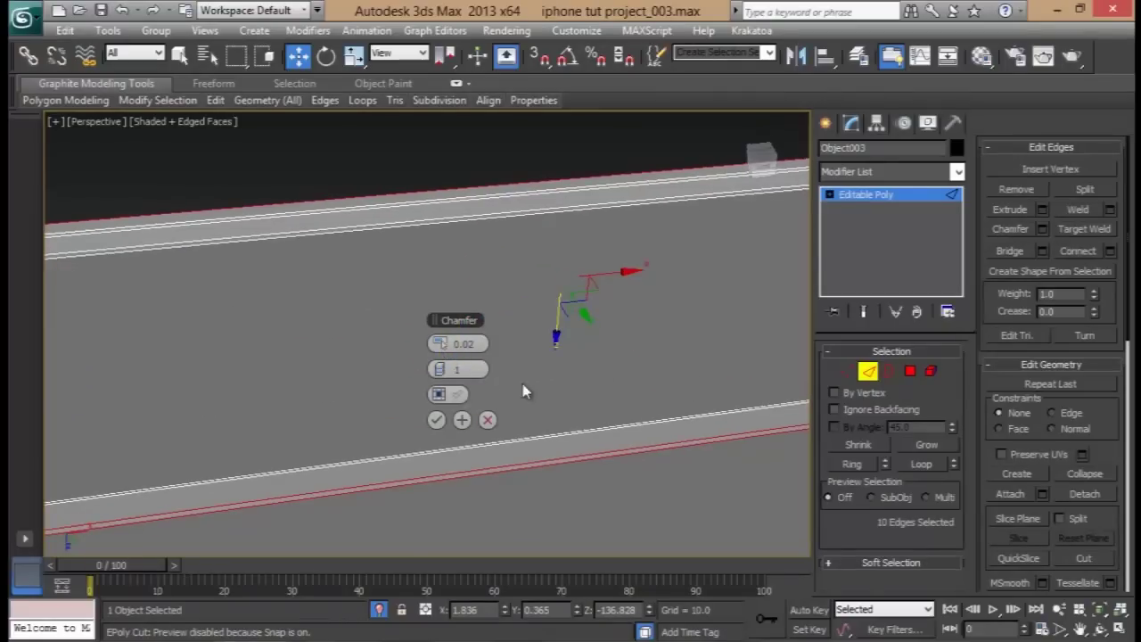
pyautogui.click(446, 371)
pyautogui.click(438, 419)
pyautogui.click(867, 373)
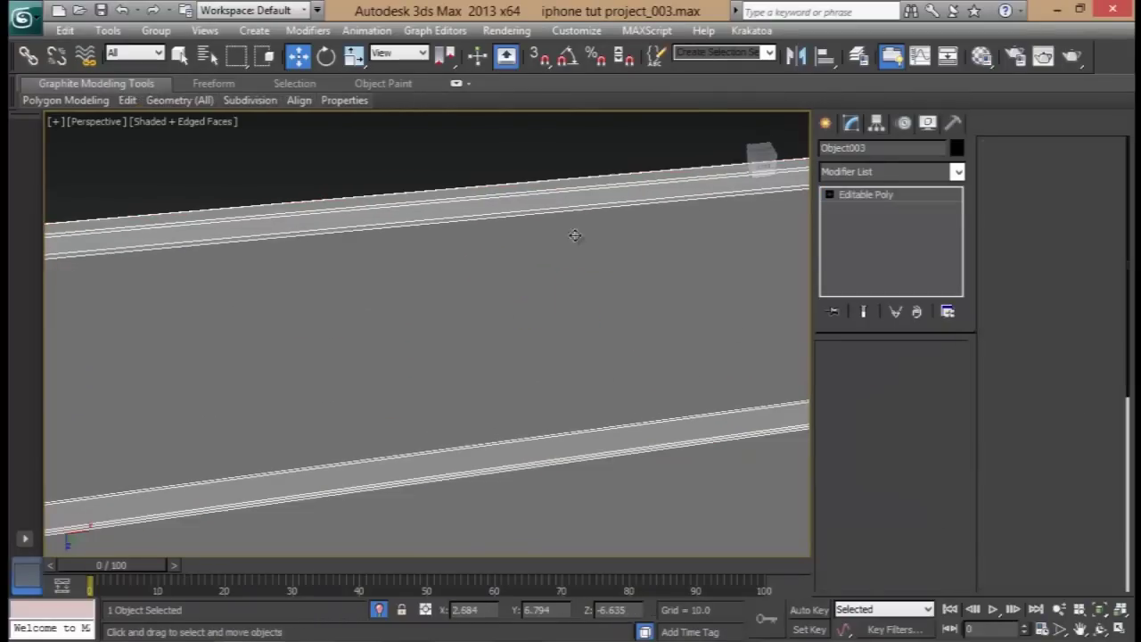
# - End the isolation of the port interior and frame it together with the surrounding phone frame
pyautogui.click(497, 148)
pyautogui.scroll(-3, 495, 314)
pyautogui.scroll(-5, 624, 386)
pyautogui.keyDown('alt'); pyautogui.moveTo(624, 387); pyautogui.dragTo(642, 448, button='middle'); pyautogui.keyUp('alt')
pyautogui.click(602, 395)
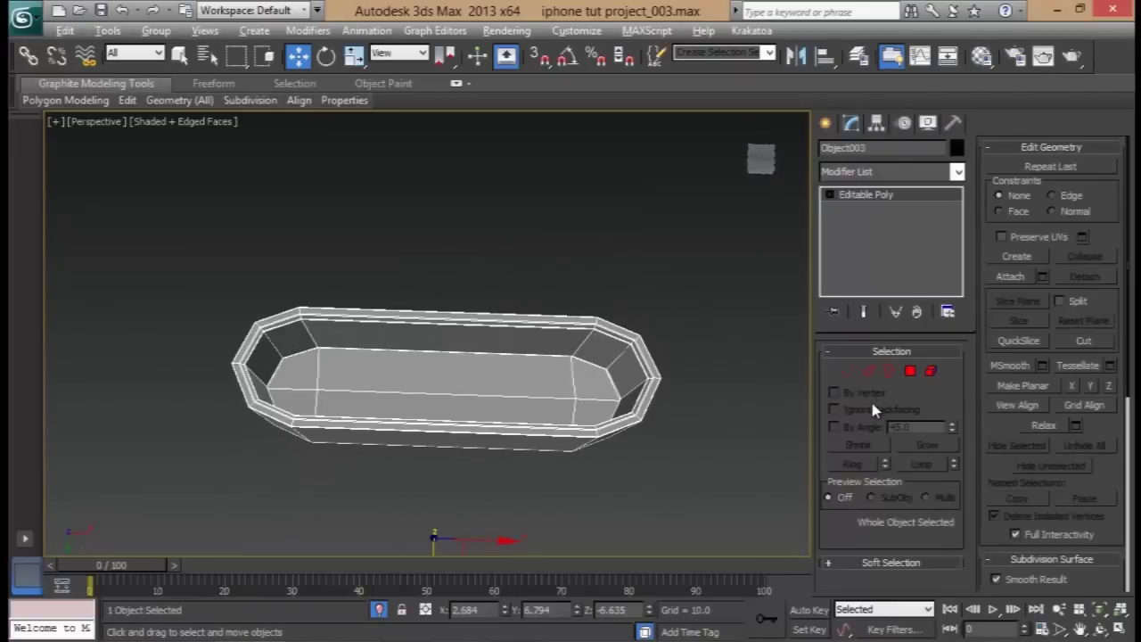
pyautogui.hotkey('alt', 'q')
pyautogui.keyDown('alt'); pyautogui.moveTo(511, 308); pyautogui.dragTo(482, 372, button='middle'); pyautogui.keyUp('alt')
pyautogui.press('z')
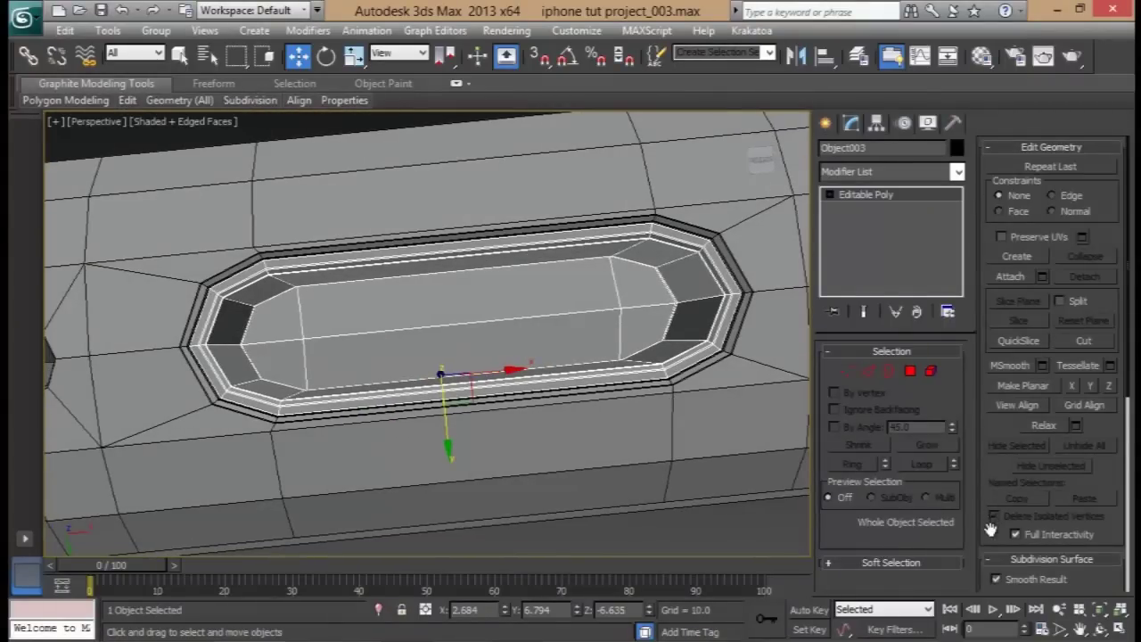
# - Enable NURMS subdivision on the port interior and on the phone frame
pyautogui.moveTo(991, 528); pyautogui.dragTo(1010, 272)
pyautogui.click(998, 358)
pyautogui.keyDown('alt'); pyautogui.moveTo(700, 366); pyautogui.dragTo(696, 308, button='middle'); pyautogui.keyUp('alt')
pyautogui.click(731, 408)
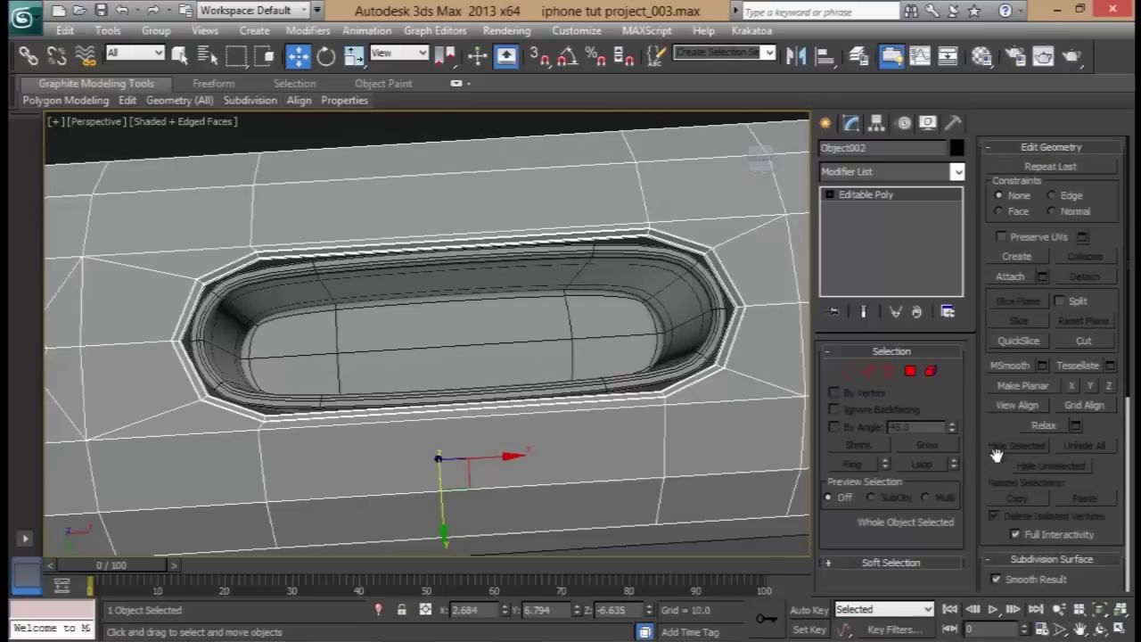
pyautogui.scroll(-5, 997, 459)
pyautogui.click(997, 408)
# - Turn off edged faces and review the smoothed row of openings along the frame
pyautogui.scroll(-5, 611, 351)
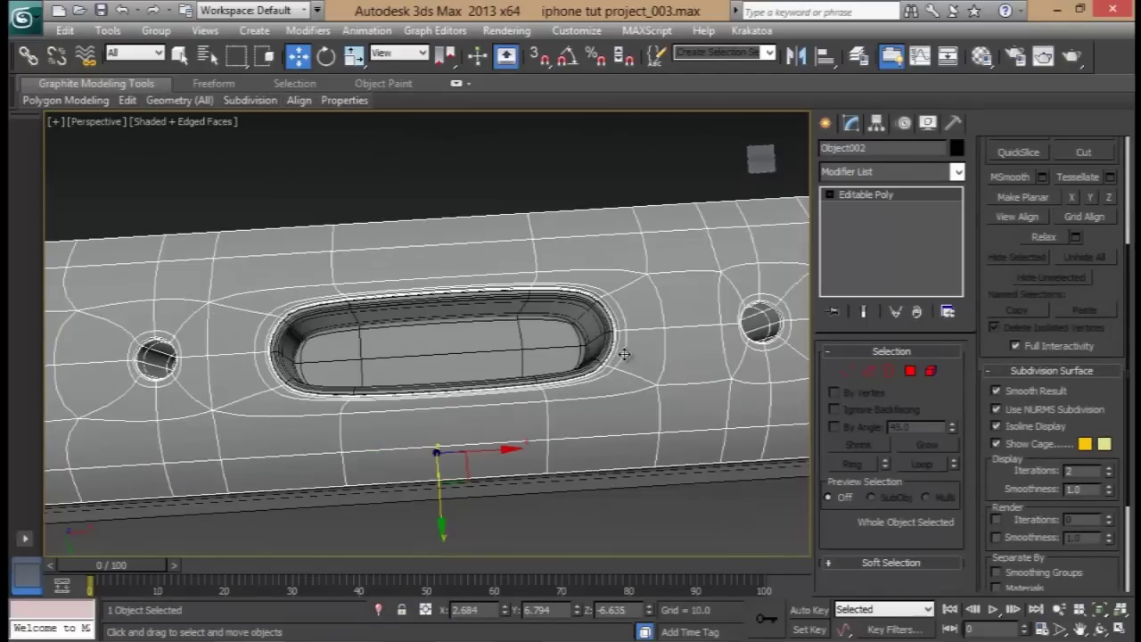
pyautogui.press('F4')
pyautogui.scroll(-4, 619, 357)
pyautogui.moveTo(619, 358)
pyautogui.keyDown('alt'); pyautogui.mouseDown(button='middle')
pyautogui.moveTo(611, 329)
pyautogui.moveTo(580, 410)
pyautogui.moveTo(620, 434)
pyautogui.moveTo(611, 335)
pyautogui.mouseUp(button='middle'); pyautogui.keyUp('alt')
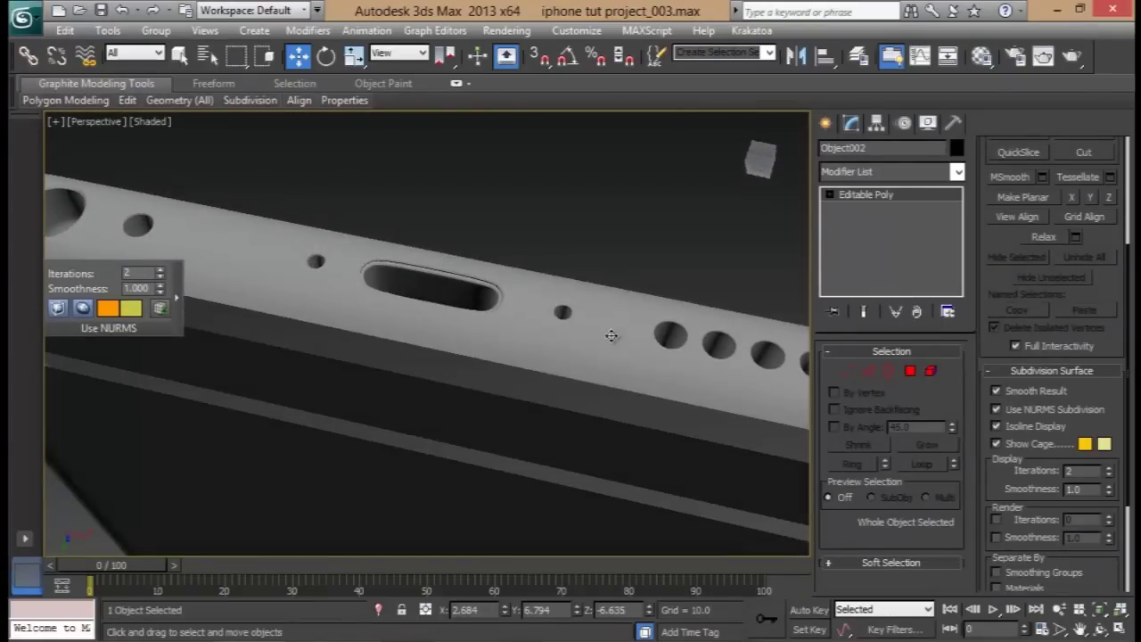
# - Select the port interior and center its pivot to the object
pyautogui.click(484, 288)
pyautogui.keyDown('alt'); pyautogui.moveTo(484, 288); pyautogui.dragTo(477, 393, button='middle'); pyautogui.keyUp('alt')
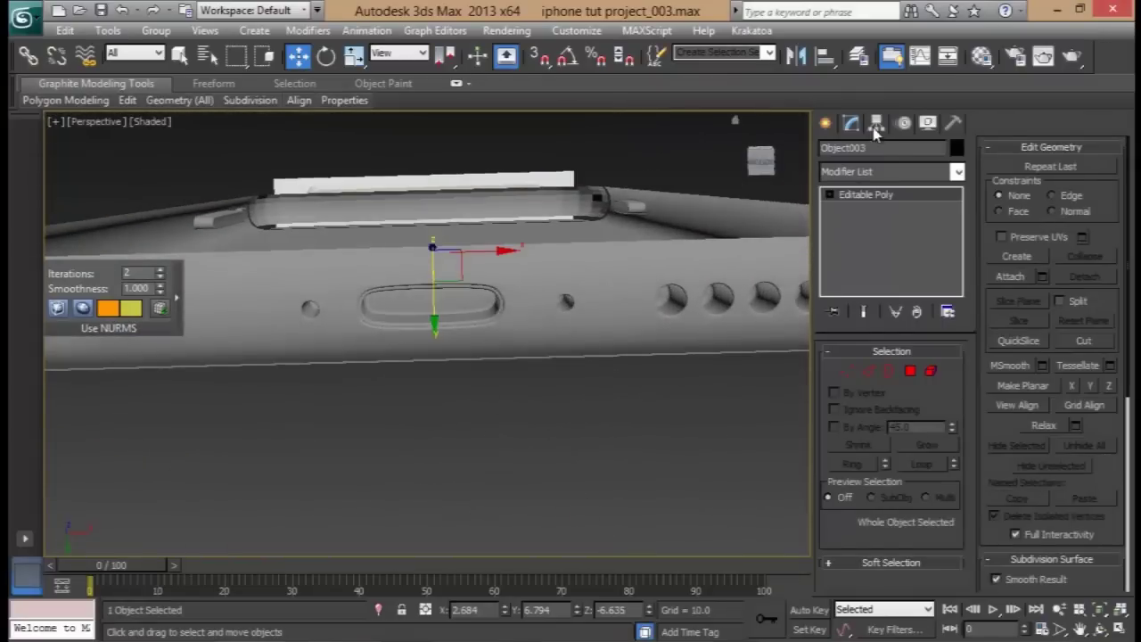
pyautogui.click(877, 124)
pyautogui.click(894, 234)
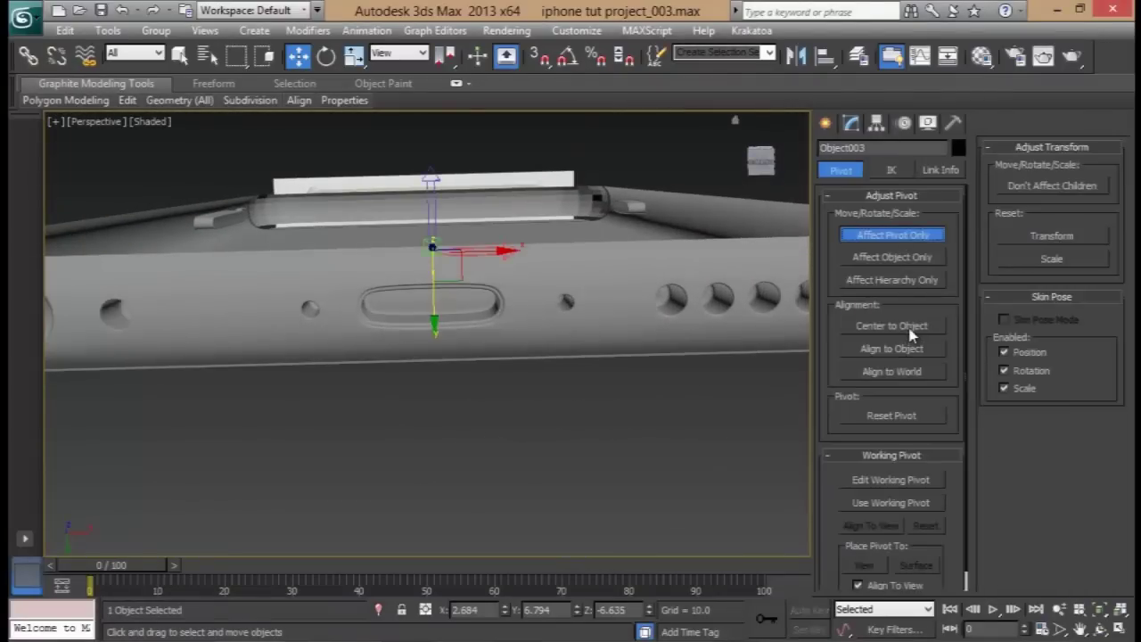
pyautogui.click(912, 334)
pyautogui.click(894, 235)
# - Move the port interior about 0.25 units along Z toward the slot opening and check its fit in the frame
pyautogui.keyDown('alt'); pyautogui.moveTo(500, 254); pyautogui.dragTo(496, 272, button='middle'); pyautogui.keyUp('alt')
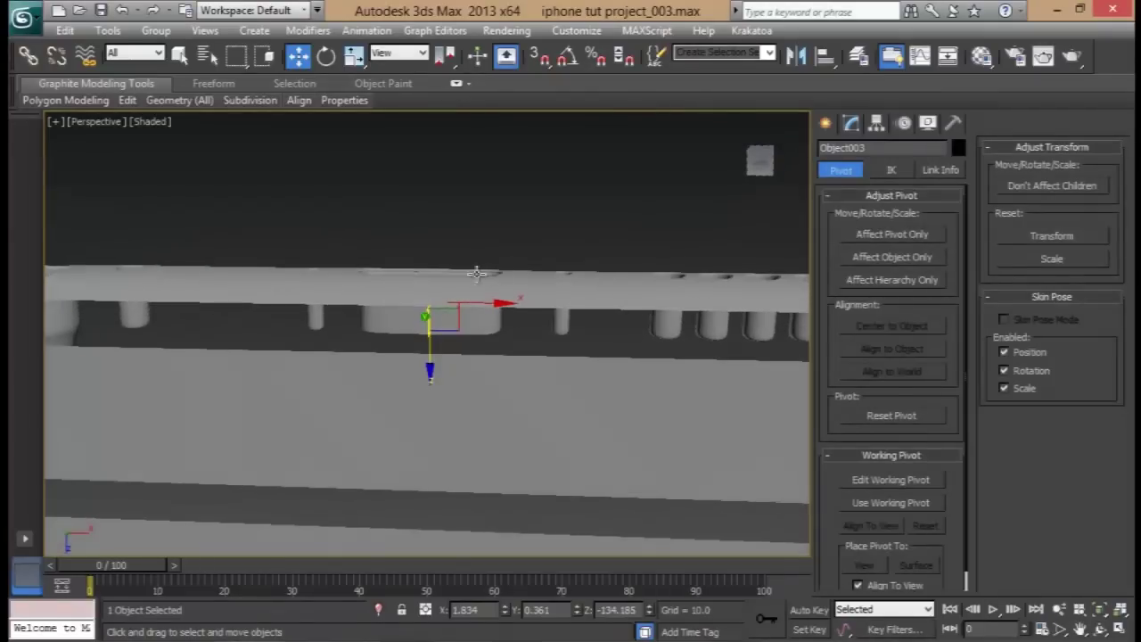
pyautogui.moveTo(430, 372); pyautogui.dragTo(429, 366)
pyautogui.keyDown('alt'); pyautogui.moveTo(429, 366); pyautogui.dragTo(473, 523, button='middle'); pyautogui.keyUp('alt')
pyautogui.scroll(8, 461, 265)
pyautogui.keyDown('alt'); pyautogui.moveTo(497, 288); pyautogui.dragTo(522, 357, button='middle'); pyautogui.keyUp('alt')
pyautogui.scroll(-8, 522, 356)
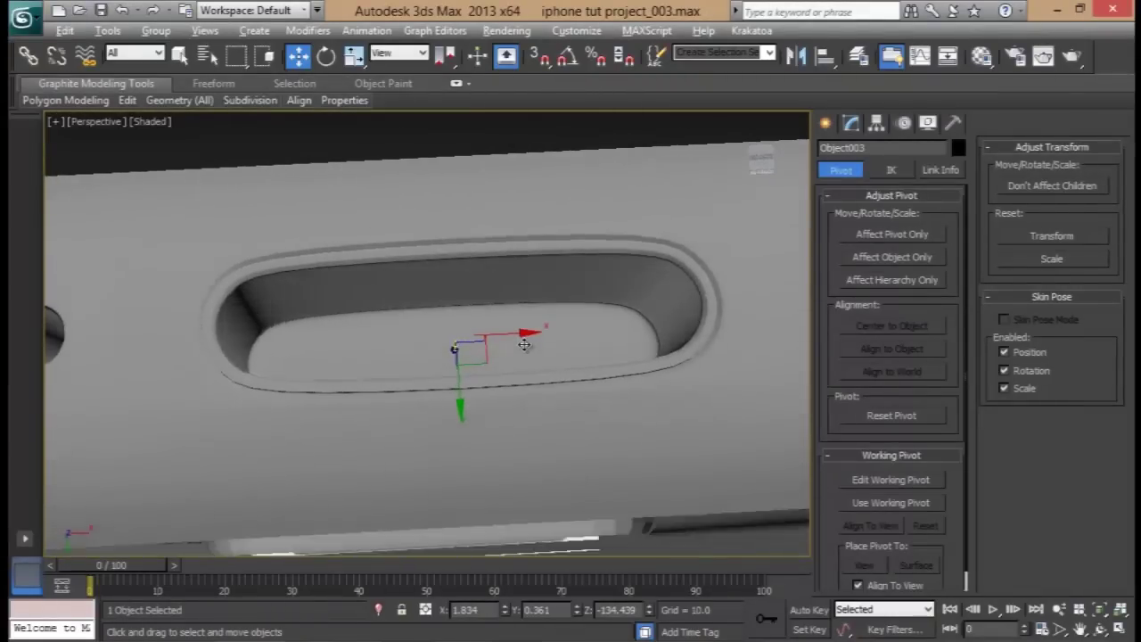
# - Select the phone model's parts and hide them, leaving only the reference image planes in view
pyautogui.keyDown('alt'); pyautogui.moveTo(362, 365); pyautogui.dragTo(512, 368, button='middle'); pyautogui.keyUp('alt')
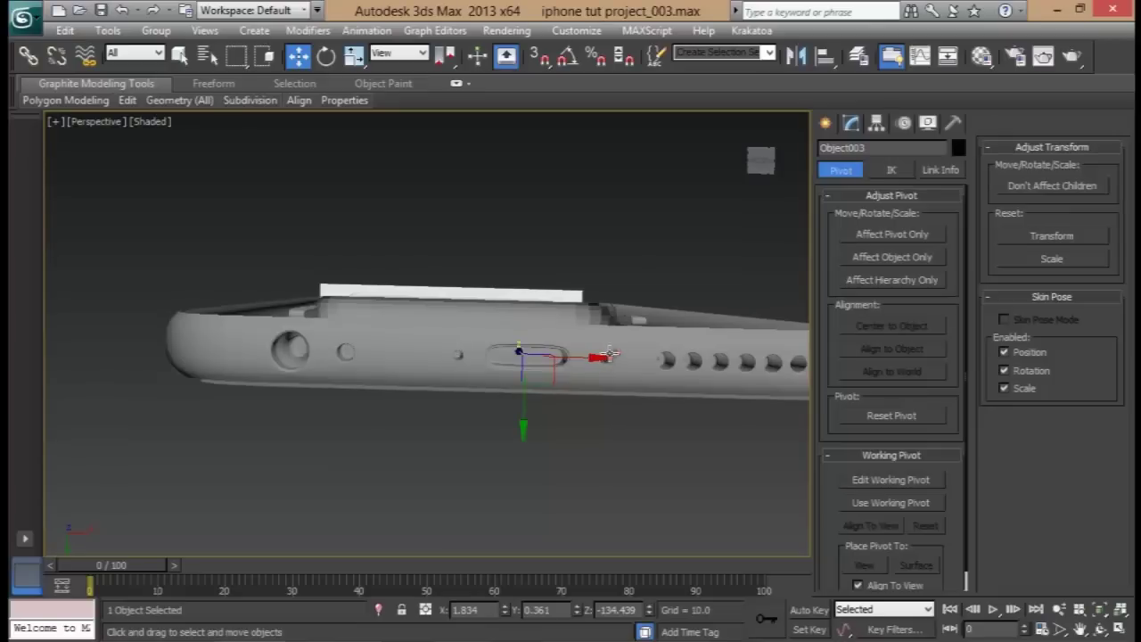
pyautogui.click(663, 464)
pyautogui.keyDown('alt'); pyautogui.moveTo(662, 465); pyautogui.dragTo(461, 279, button='middle'); pyautogui.keyUp('alt')
pyautogui.scroll(-8, 473, 374)
pyautogui.moveTo(409, 342); pyautogui.dragTo(407, 345)
pyautogui.keyDown('alt'); pyautogui.moveTo(428, 347); pyautogui.dragTo(473, 345, button='middle'); pyautogui.keyUp('alt')
pyautogui.rightClick(528, 304)
pyautogui.click(575, 254)
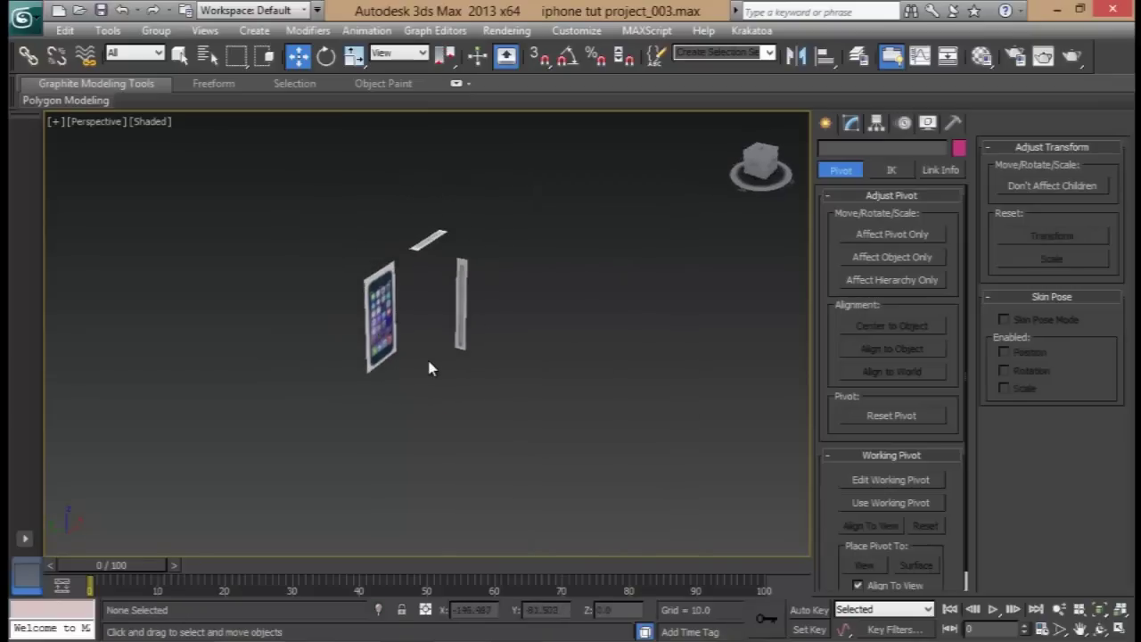
# - Show the home grid between the reference image planes in the perspective view
pyautogui.scroll(5, 429, 360)
pyautogui.press('g')
pyautogui.moveTo(463, 371); pyautogui.dragTo(425, 400, button='middle')
pyautogui.scroll(5, 426, 420)
pyautogui.scroll(-3, 425, 400)
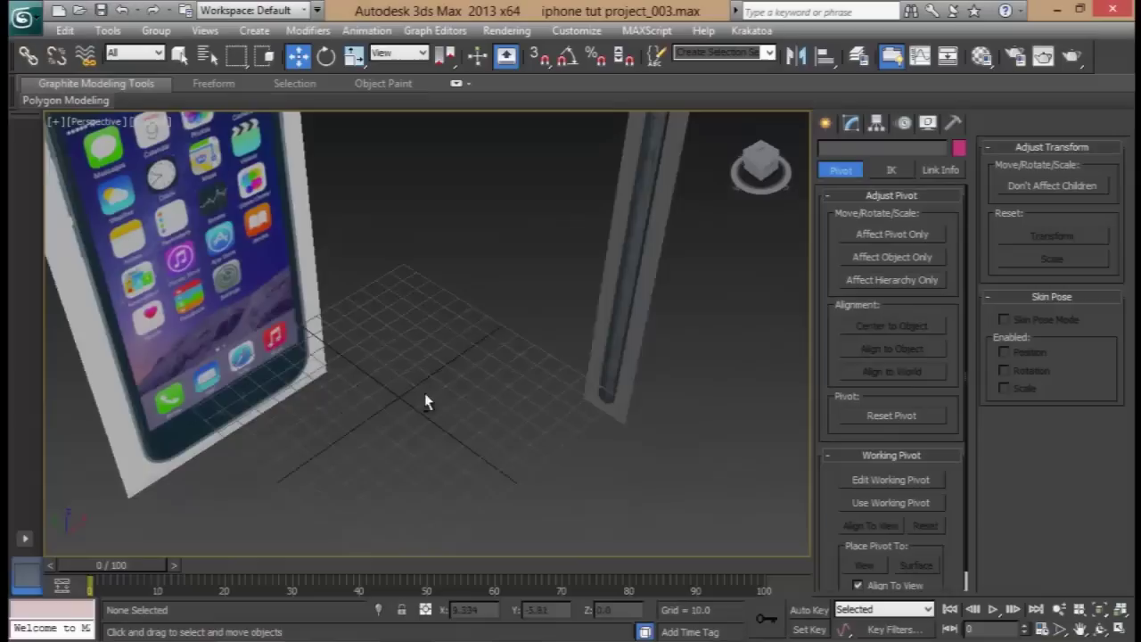
# - Create a box about 39.5 long, 39.2 wide and 43.4 high at the center of the grid
pyautogui.click(823, 124)
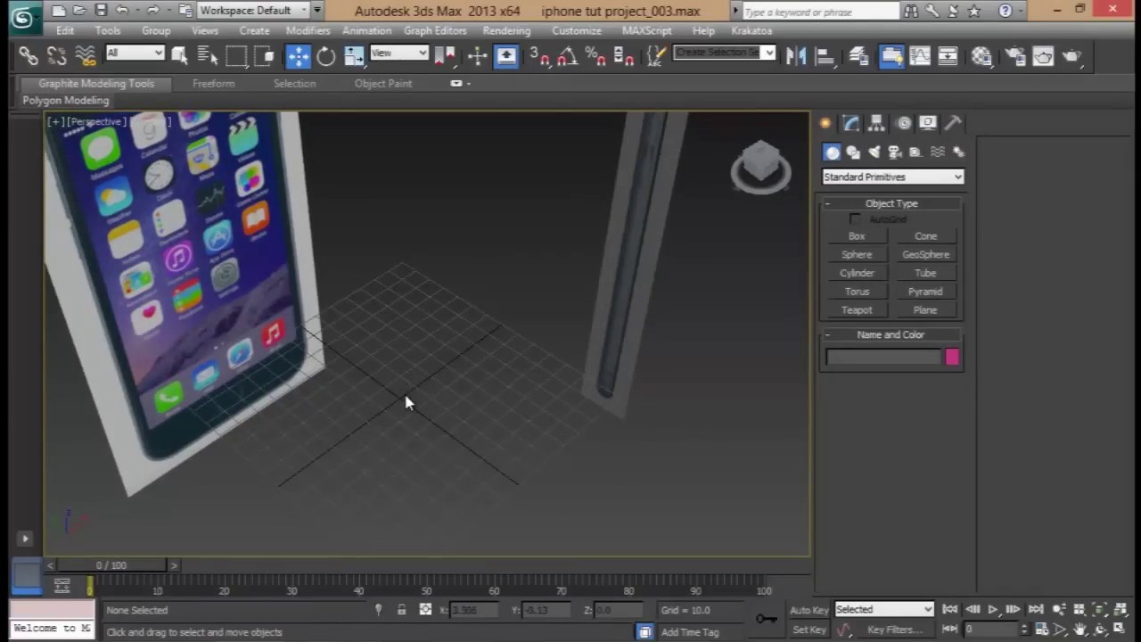
pyautogui.click(856, 236)
pyautogui.keyDown('alt'); pyautogui.moveTo(458, 384); pyautogui.dragTo(348, 346, button='middle'); pyautogui.keyUp('alt')
pyautogui.moveTo(350, 342); pyautogui.dragTo(437, 423)
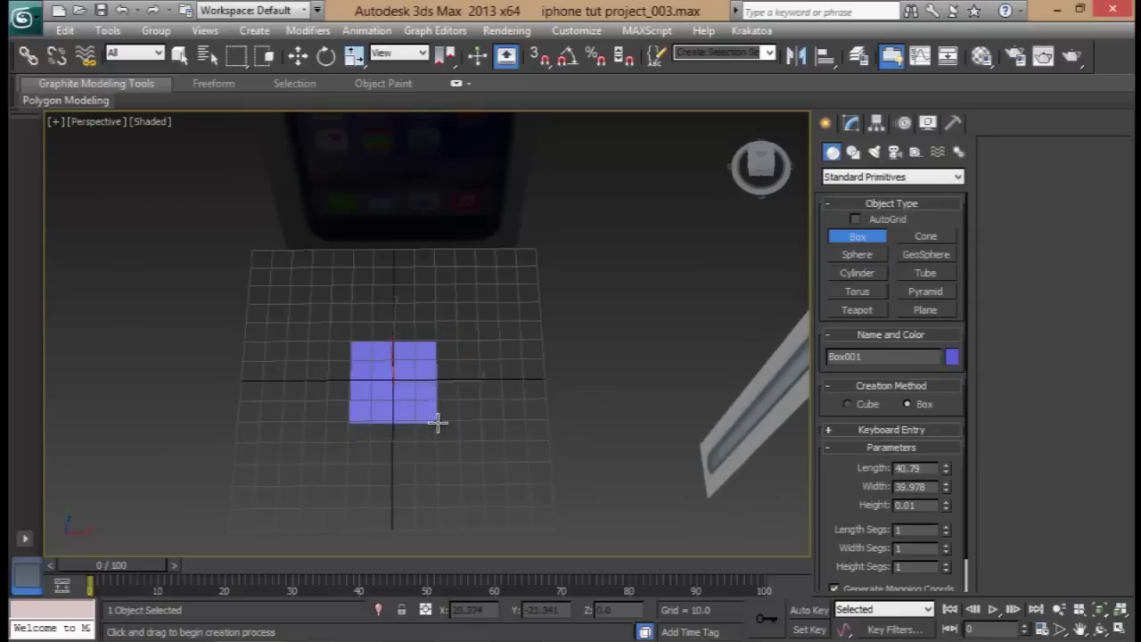
pyautogui.click(440, 326)
pyautogui.press('w')
pyautogui.keyDown('alt'); pyautogui.moveTo(443, 402); pyautogui.dragTo(772, 196, button='middle'); pyautogui.keyUp('alt')
# - Set the box's length and width to 40
pyautogui.click(852, 125)
pyautogui.keyDown('alt'); pyautogui.moveTo(325, 376); pyautogui.dragTo(414, 408, button='middle'); pyautogui.keyUp('alt')
pyautogui.scroll(10, 447, 311)
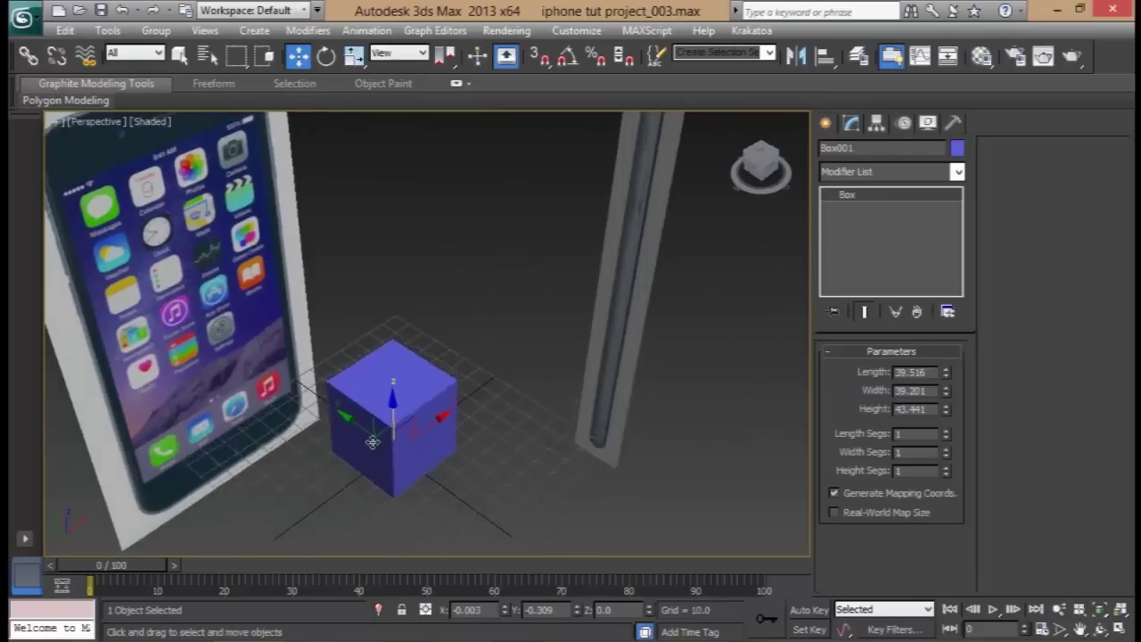
pyautogui.scroll(-10, 479, 295)
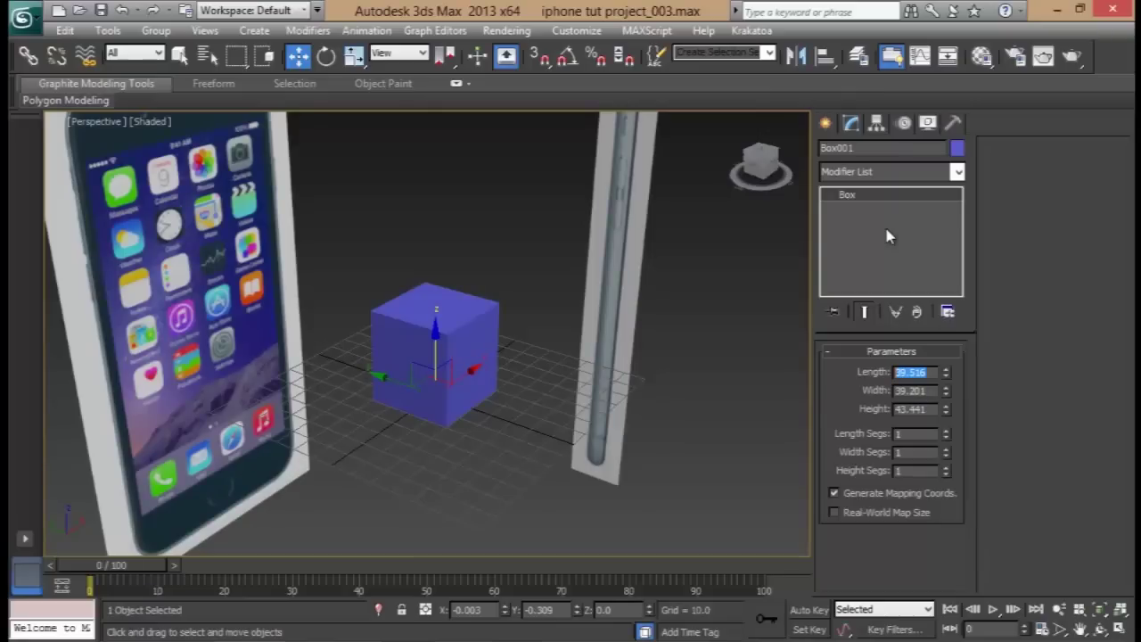
pyautogui.press('Tab')
pyautogui.write('40')
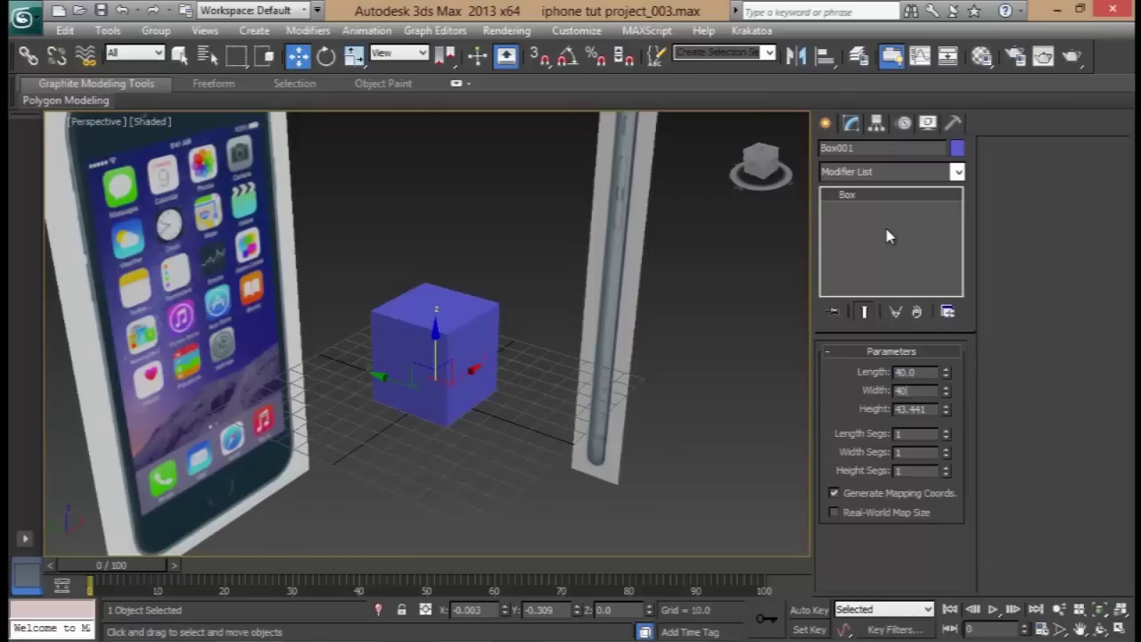
pyautogui.press('Return')
# - Turn on edged faces and apply a TurboSmooth modifier to the box
pyautogui.moveTo(450, 316)
pyautogui.keyDown('alt'); pyautogui.mouseDown(button='middle')
pyautogui.moveTo(339, 252)
pyautogui.moveTo(437, 357)
pyautogui.moveTo(522, 246)
pyautogui.moveTo(589, 299)
pyautogui.mouseUp(button='middle'); pyautogui.keyUp('alt')
pyautogui.press('F4')
pyautogui.click(871, 173)
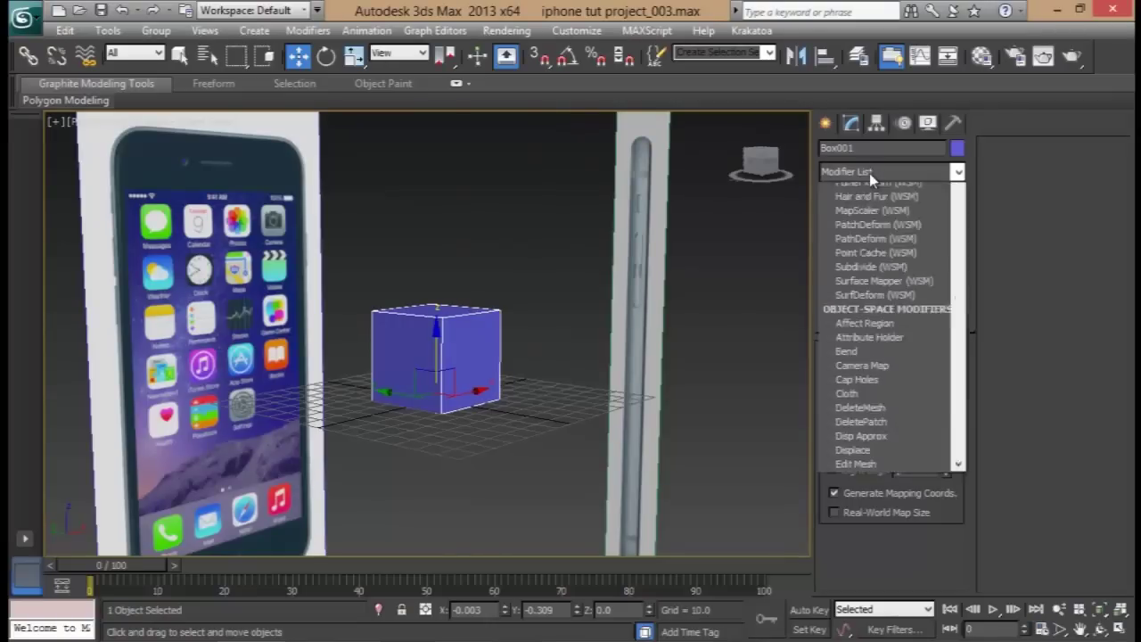
pyautogui.press('t')
pyautogui.press('t')
pyautogui.press('t')
pyautogui.press('Return')
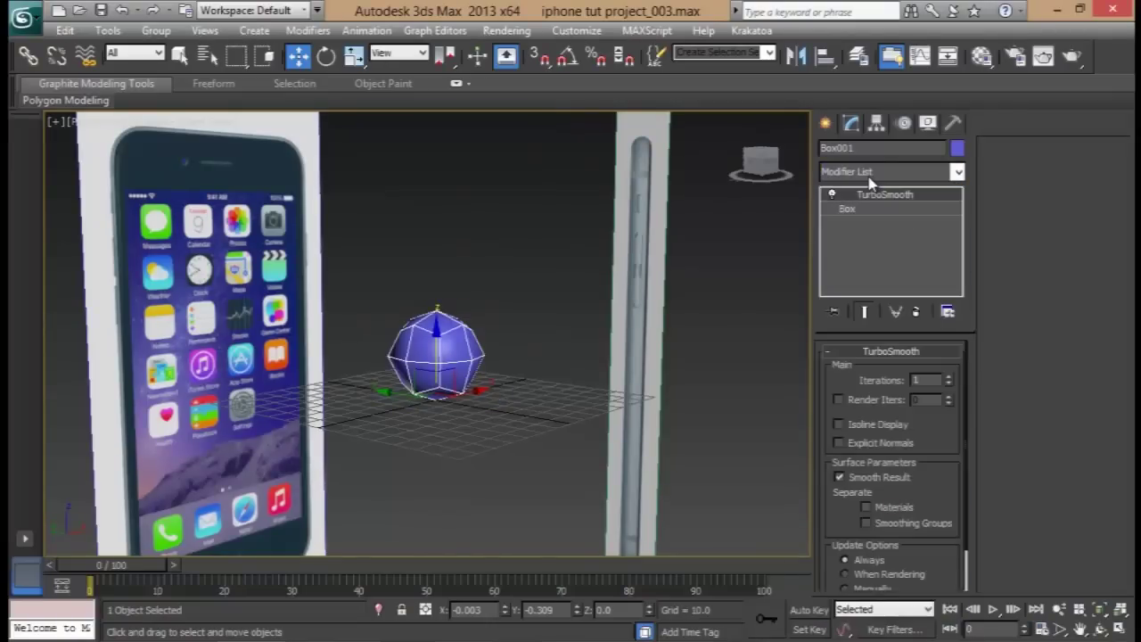
# - Set the TurboSmooth iterations on the box to 3 and inspect the denser mesh from several angles
pyautogui.click(949, 377)
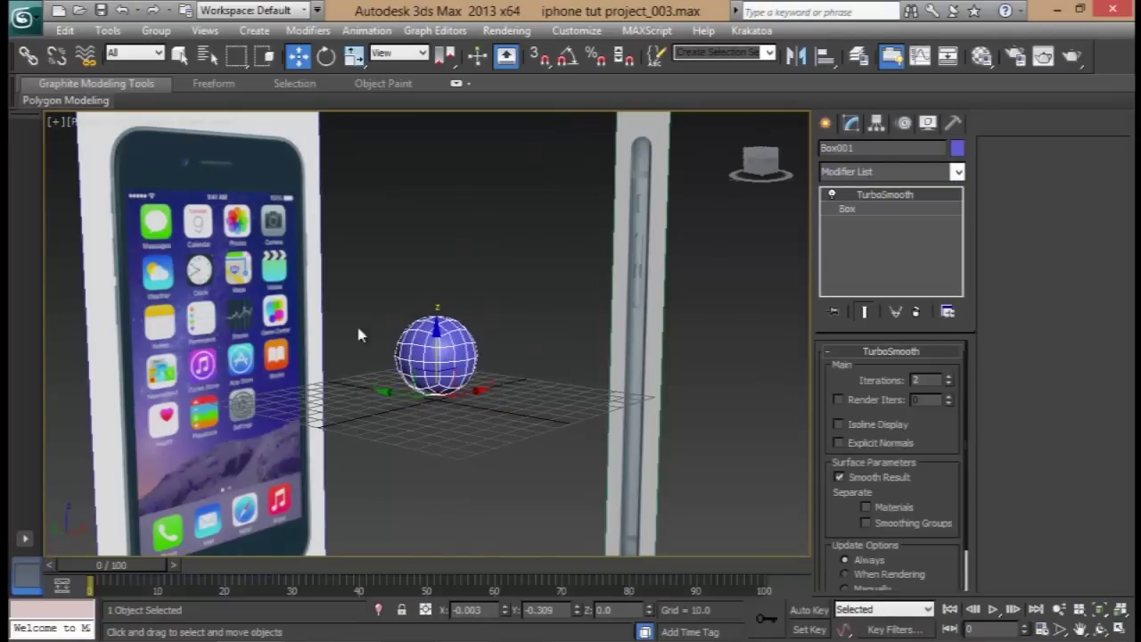
pyautogui.keyDown('alt'); pyautogui.moveTo(459, 326); pyautogui.dragTo(427, 434, button='middle'); pyautogui.keyUp('alt')
pyautogui.scroll(5, 437, 415)
pyautogui.moveTo(449, 486); pyautogui.dragTo(453, 325, button='middle')
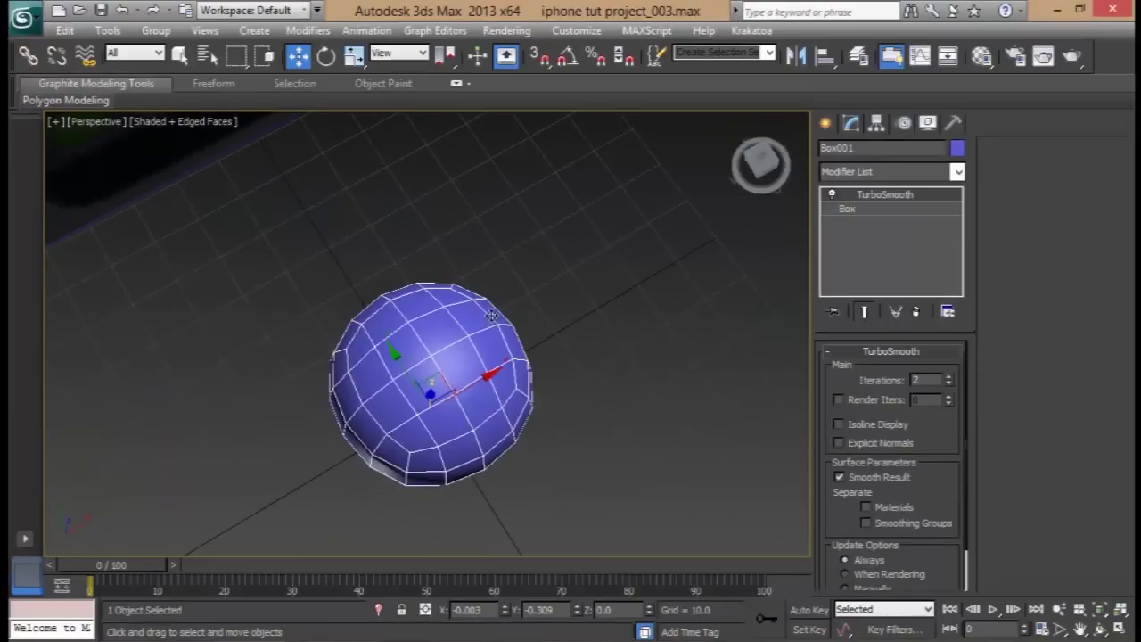
pyautogui.click(949, 378)
pyautogui.keyDown('alt'); pyautogui.moveTo(565, 395); pyautogui.dragTo(403, 360, button='middle'); pyautogui.keyUp('alt')
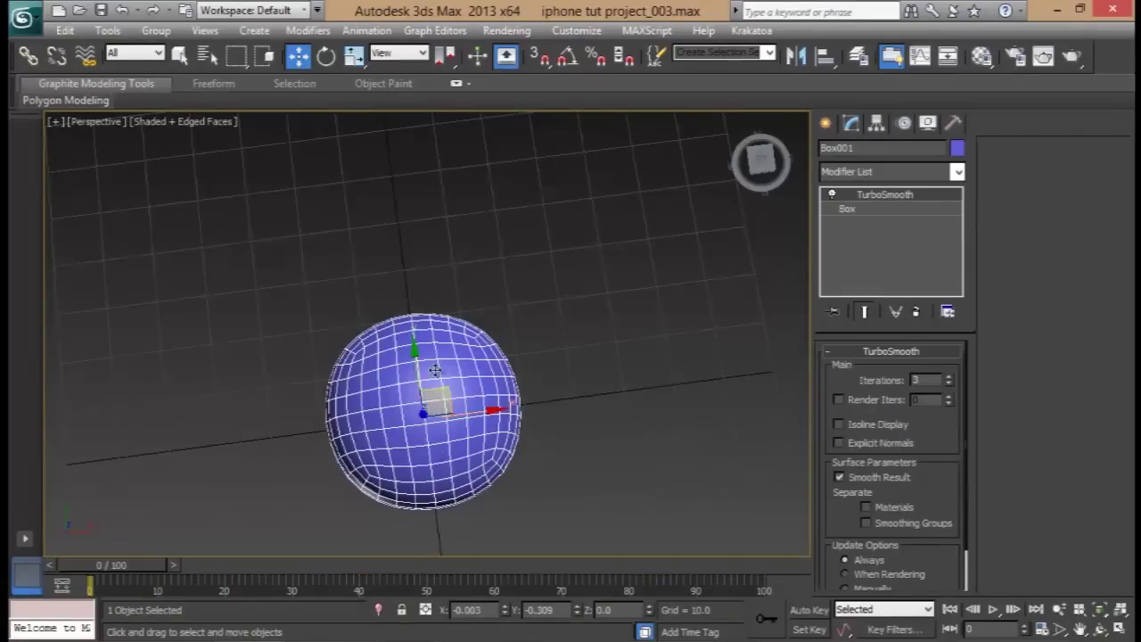
pyautogui.keyDown('alt'); pyautogui.moveTo(470, 426); pyautogui.dragTo(596, 346, button='middle'); pyautogui.keyUp('alt')
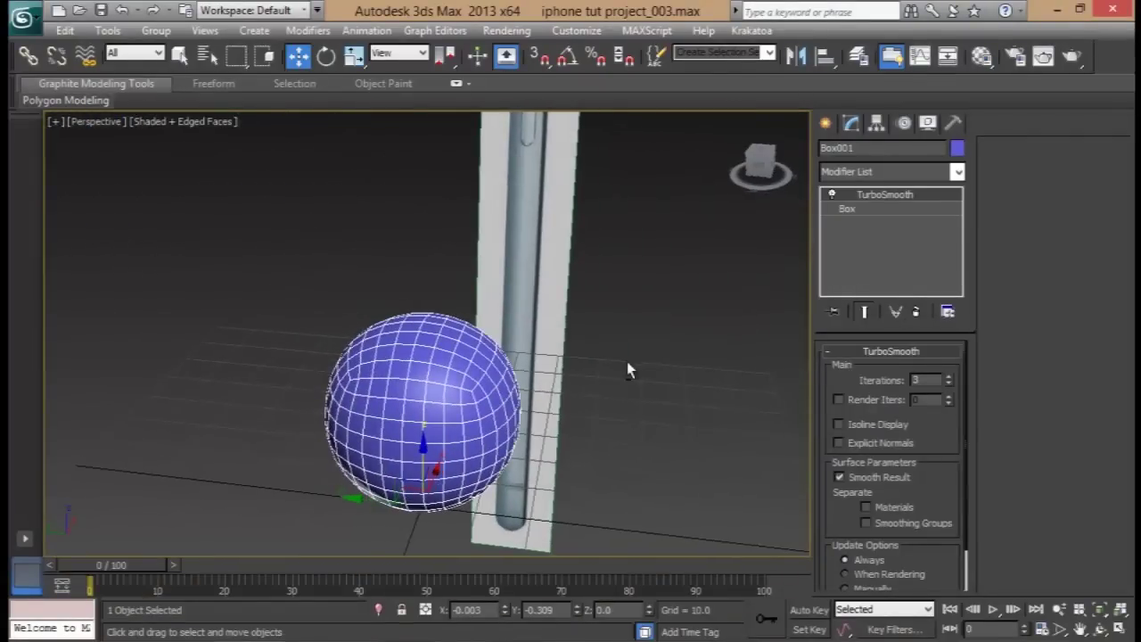
pyautogui.keyDown('alt'); pyautogui.moveTo(468, 406); pyautogui.dragTo(474, 326, button='middle'); pyautogui.keyUp('alt')
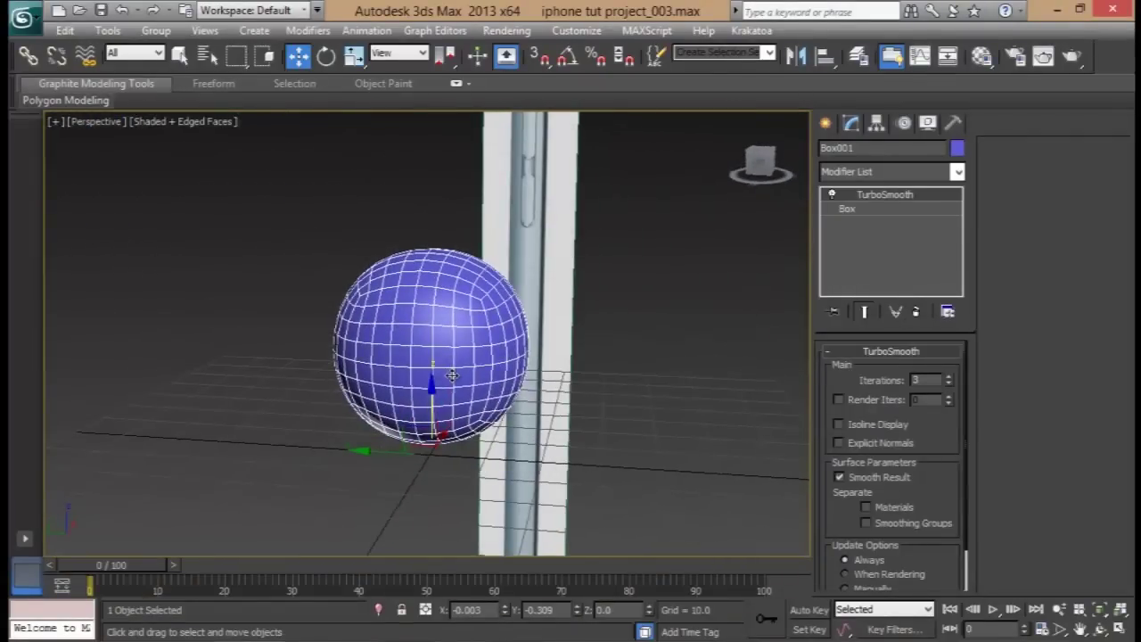
# - Stretch the smoothed box to about 113% along Z and convert it to an Editable Poly
pyautogui.press('r')
pyautogui.moveTo(434, 381); pyautogui.dragTo(435, 358)
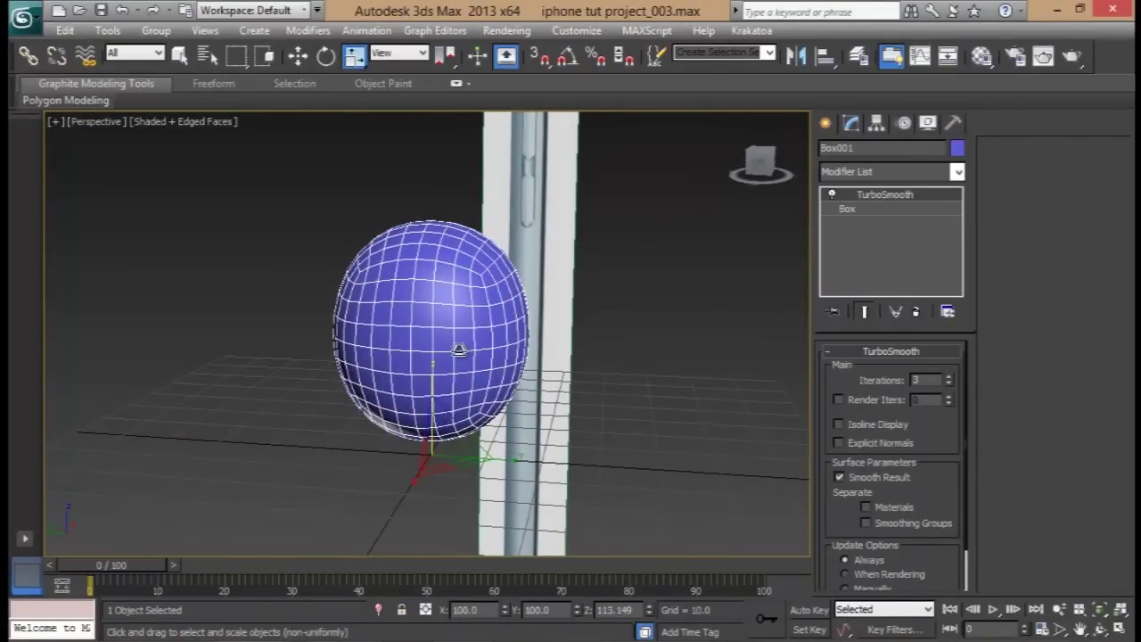
pyautogui.rightClick(458, 350)
pyautogui.moveTo(500, 508)
pyautogui.click(687, 519)
# - Delete the polygons forming the lower part of the rounded shape, picking them in the front view
pyautogui.click(910, 371)
pyautogui.hotkey('alt', 'w')
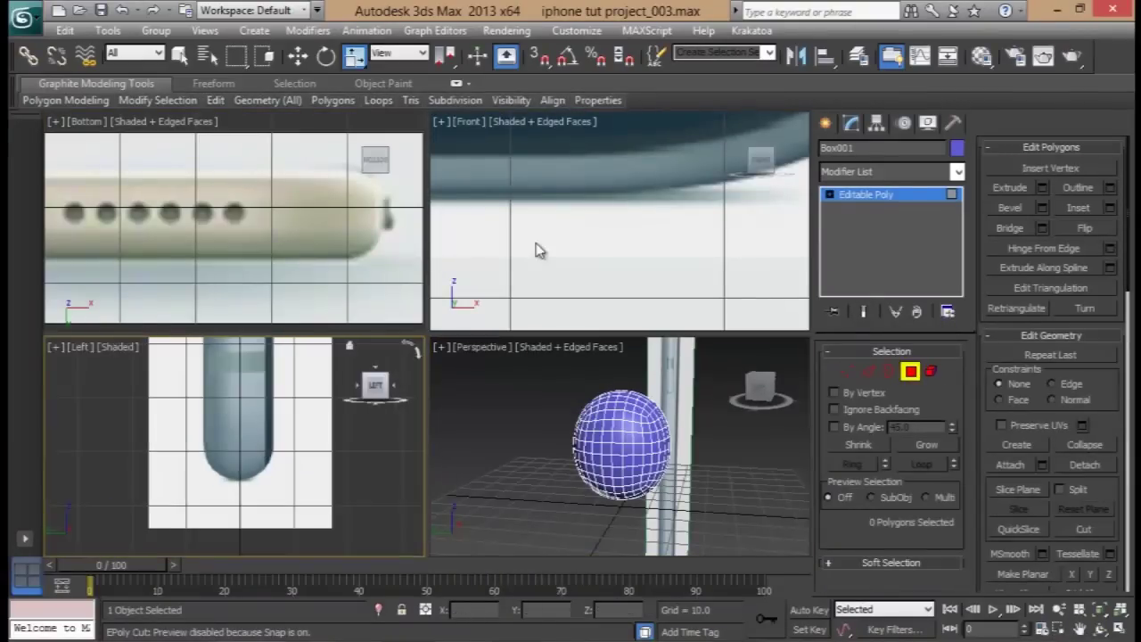
pyautogui.scroll(-10, 539, 250)
pyautogui.scroll(10, 604, 231)
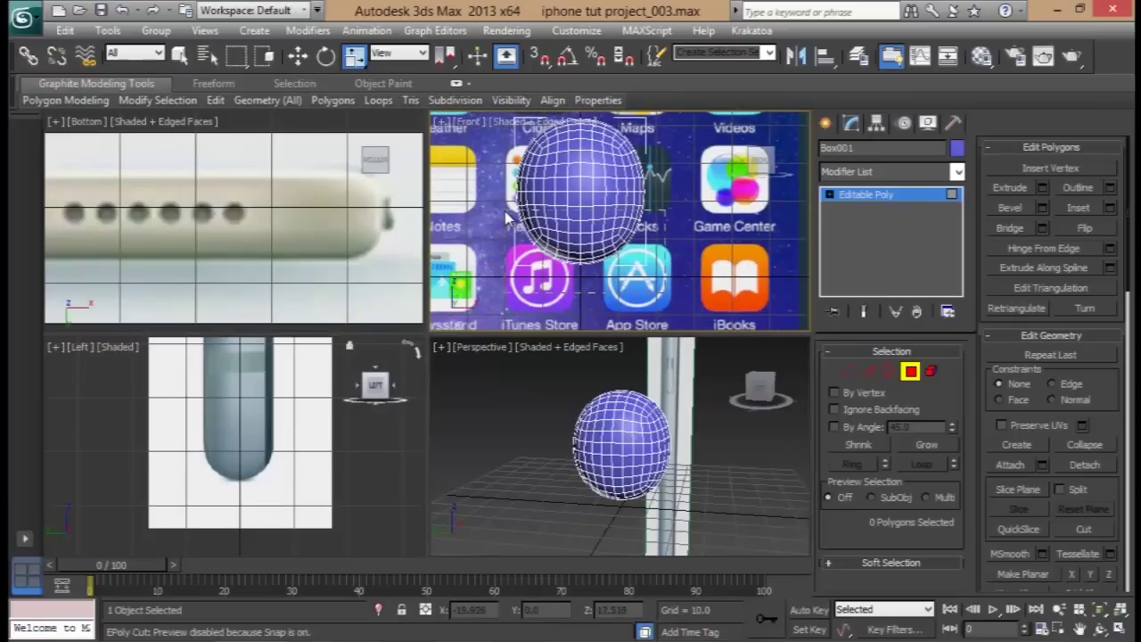
pyautogui.moveTo(506, 217); pyautogui.dragTo(772, 249)
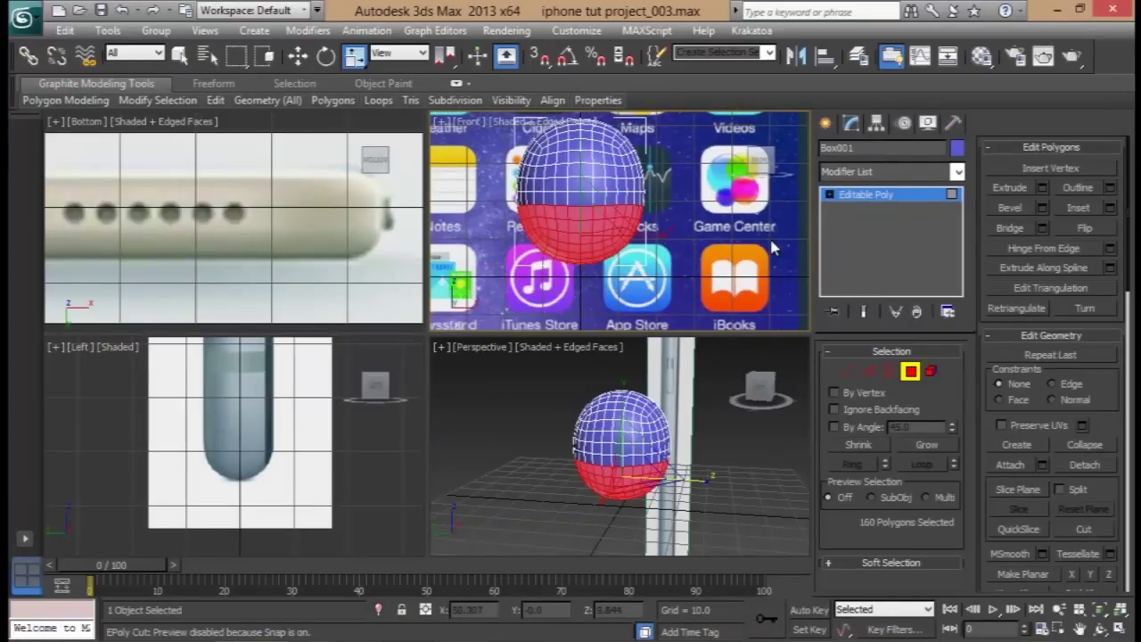
pyautogui.press('Delete')
# - Select the four central polygons on top of the dome and grow the selection to cover its upper cap
pyautogui.moveTo(655, 240); pyautogui.dragTo(651, 228, button='middle')
pyautogui.middleClick(622, 426)
pyautogui.hotkey('alt', 'w')
pyautogui.keyDown('alt'); pyautogui.moveTo(439, 350); pyautogui.dragTo(491, 461, button='middle'); pyautogui.keyUp('alt')
pyautogui.click(417, 265)
pyautogui.keyDown('ctrl'); pyautogui.click(426, 277); pyautogui.keyUp('ctrl')
pyautogui.keyDown('ctrl'); pyautogui.click(444, 270); pyautogui.keyUp('ctrl')
pyautogui.keyDown('ctrl'); pyautogui.click(439, 253); pyautogui.keyUp('ctrl')
pyautogui.keyDown('alt'); pyautogui.moveTo(498, 318); pyautogui.dragTo(621, 244, button='middle'); pyautogui.keyUp('alt')
pyautogui.click(934, 445)
pyautogui.click(934, 444)
pyautogui.keyDown('alt'); pyautogui.moveTo(570, 374); pyautogui.dragTo(429, 342, button='middle'); pyautogui.keyUp('alt')
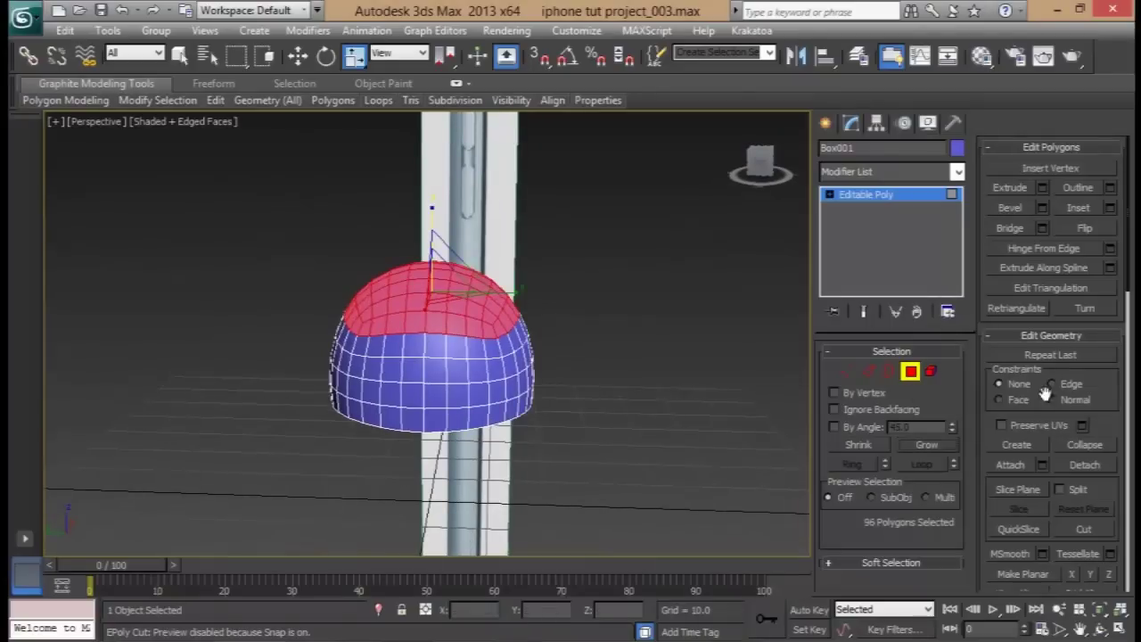
# - Try shrinking the cap selection by one ring and making it planar along Z
pyautogui.moveTo(1103, 359); pyautogui.dragTo(1096, 270)
pyautogui.keyDown('alt'); pyautogui.moveTo(495, 375); pyautogui.dragTo(534, 456, button='middle'); pyautogui.keyUp('alt')
pyautogui.click(857, 444)
pyautogui.moveTo(535, 366)
pyautogui.keyDown('alt'); pyautogui.mouseDown(button='middle')
pyautogui.moveTo(561, 395)
pyautogui.moveTo(531, 371)
pyautogui.moveTo(517, 390)
pyautogui.moveTo(528, 352)
pyautogui.mouseUp(button='middle'); pyautogui.keyUp('alt')
pyautogui.scroll(-3, 1107, 429)
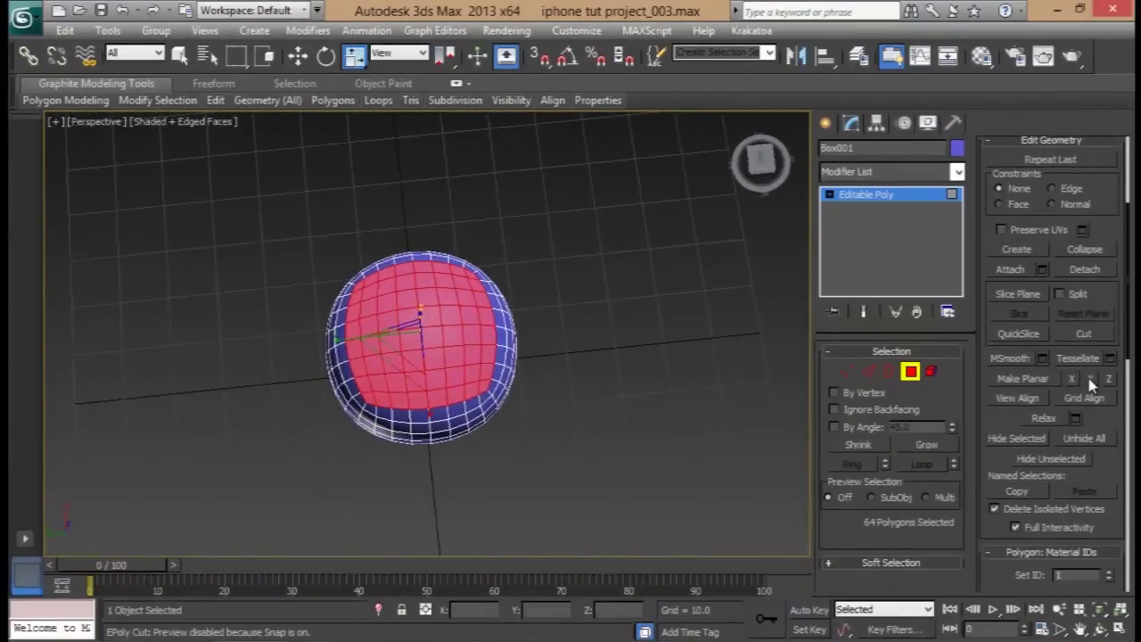
pyautogui.click(1089, 380)
pyautogui.keyDown('alt'); pyautogui.moveTo(695, 387); pyautogui.dragTo(692, 392, button='middle'); pyautogui.keyUp('alt')
pyautogui.click(1109, 380)
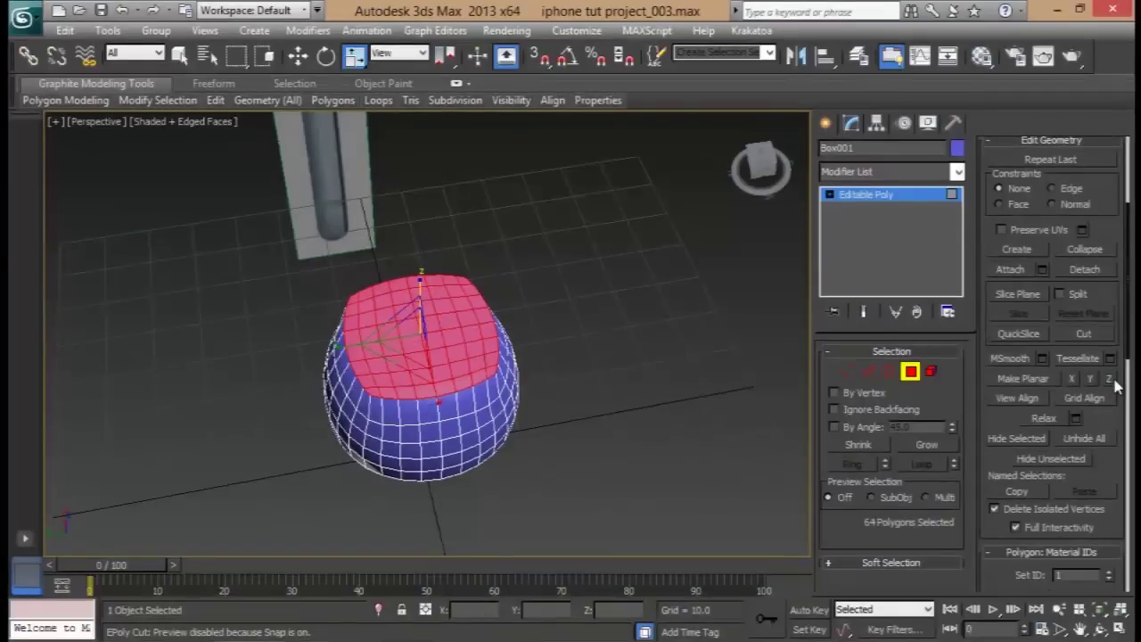
# - Try lowering the flattened cap to about Z 34.5, and undo both the move and the flattening
pyautogui.press('w')
pyautogui.keyDown('alt'); pyautogui.moveTo(527, 415); pyautogui.dragTo(501, 330, button='middle'); pyautogui.keyUp('alt')
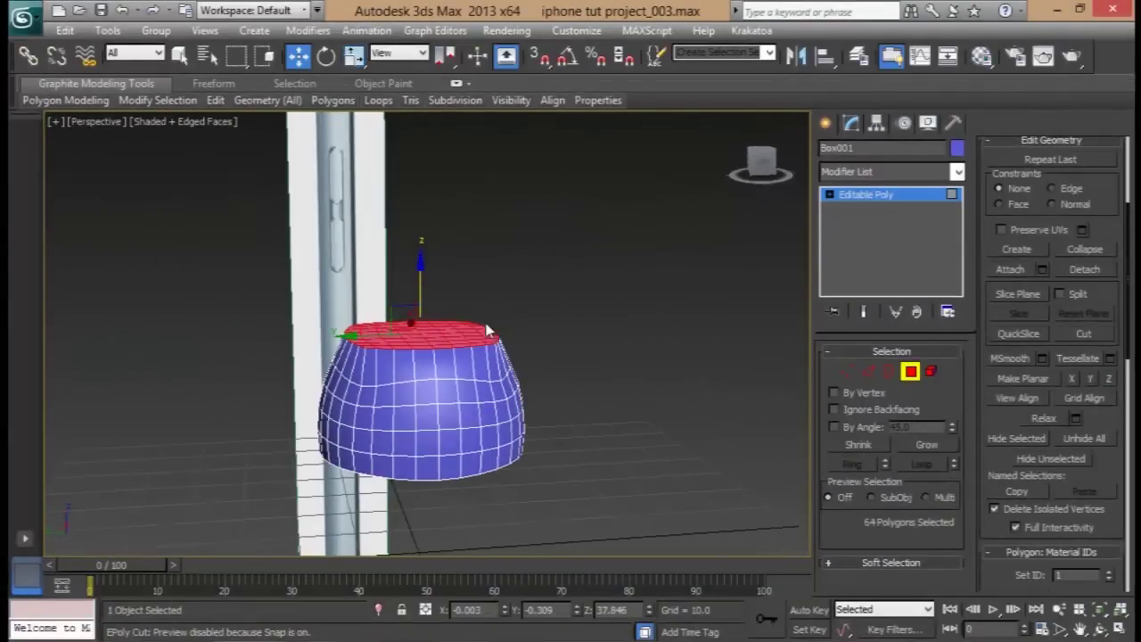
pyautogui.moveTo(420, 281); pyautogui.dragTo(421, 300)
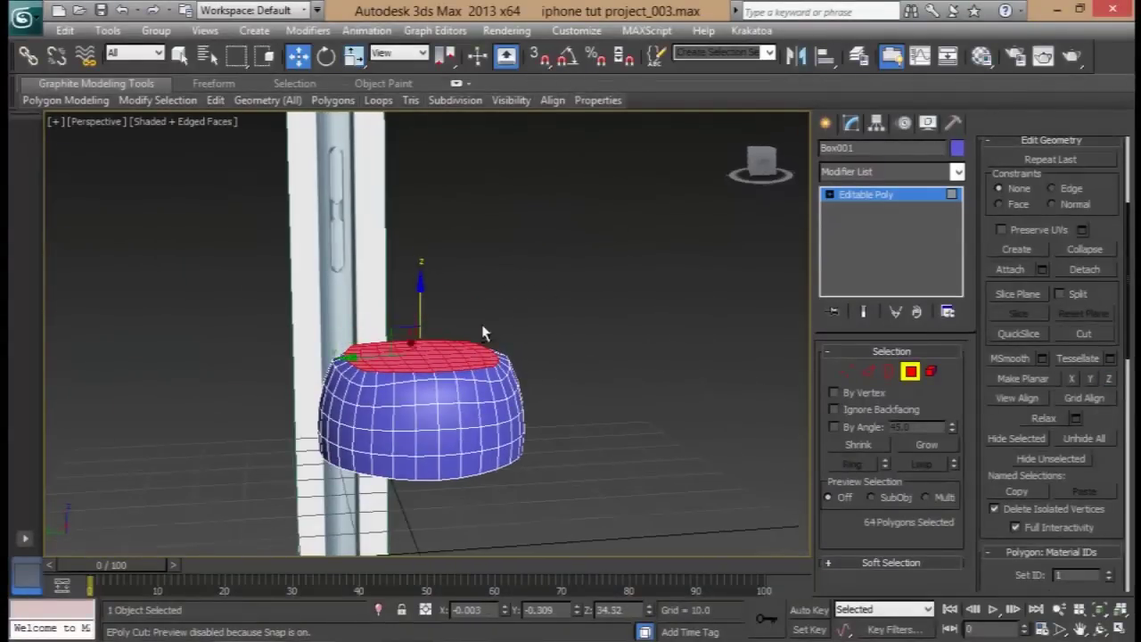
pyautogui.keyDown('alt'); pyautogui.moveTo(421, 300); pyautogui.dragTo(522, 446, button='middle'); pyautogui.keyUp('alt')
pyautogui.hotkey('ctrl', 'z')
pyautogui.hotkey('ctrl', 'z')
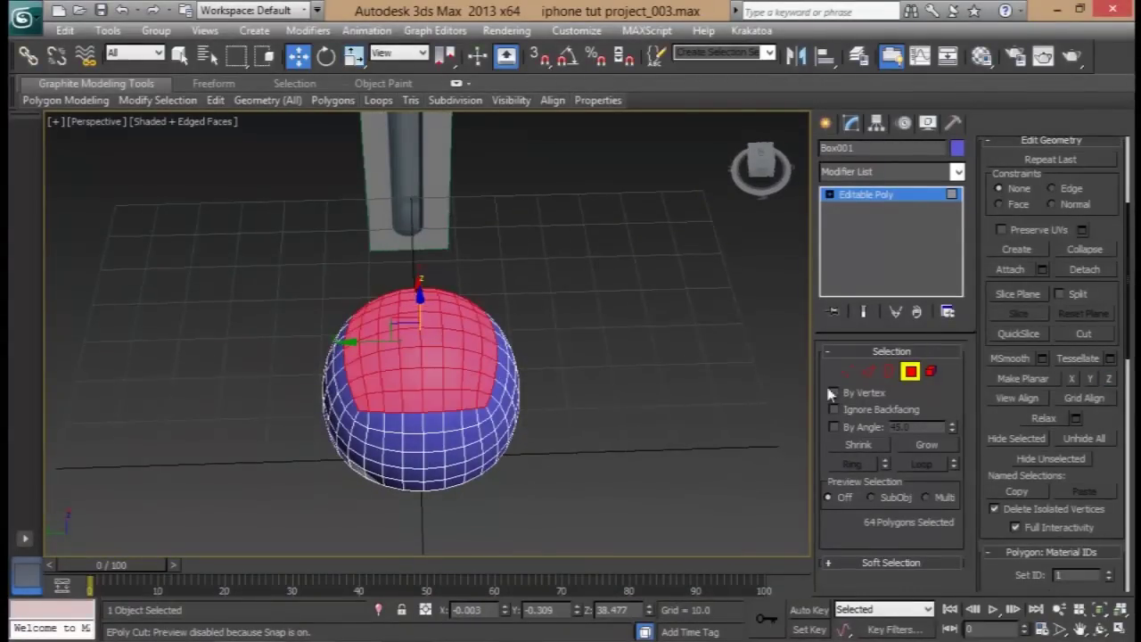
# - Grow the cap selection by one ring, make it planar along Z and lower it to about Z 33
pyautogui.click(927, 445)
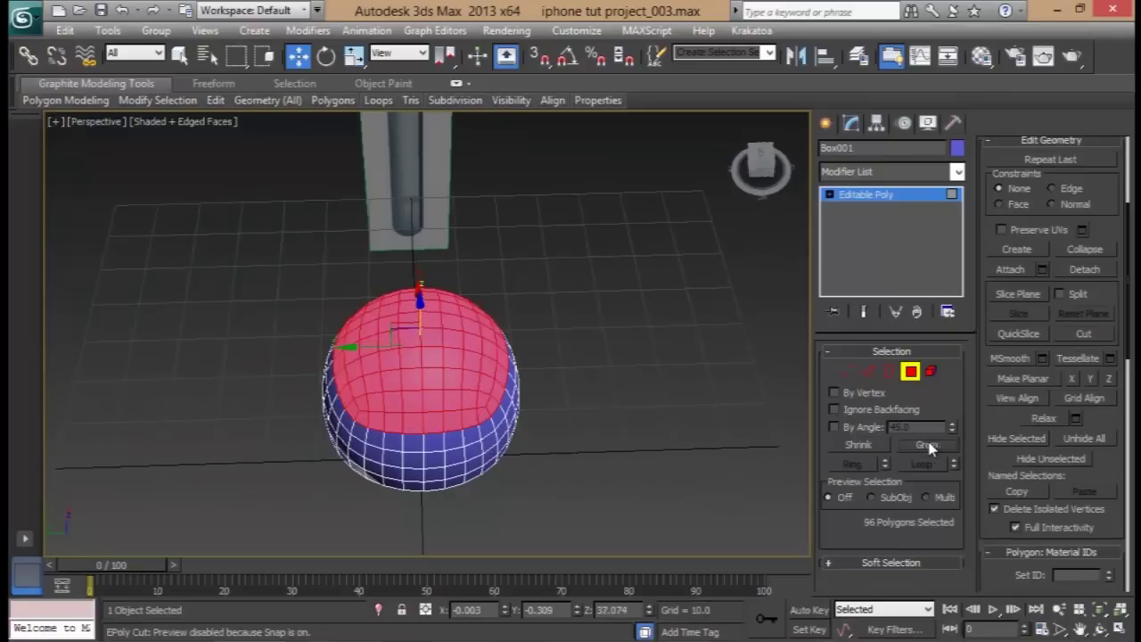
pyautogui.click(1110, 379)
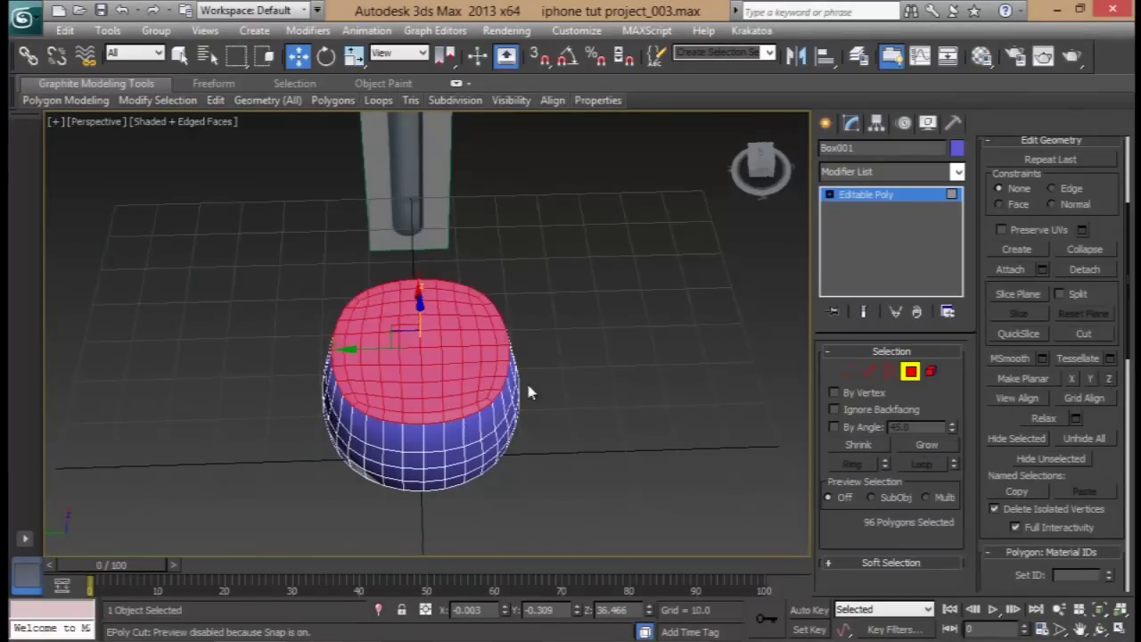
pyautogui.keyDown('alt'); pyautogui.moveTo(534, 390); pyautogui.dragTo(596, 313, button='middle'); pyautogui.keyUp('alt')
pyautogui.moveTo(419, 283); pyautogui.dragTo(420, 301)
pyautogui.keyDown('alt'); pyautogui.moveTo(420, 301); pyautogui.dragTo(464, 533, button='middle'); pyautogui.keyUp('alt')
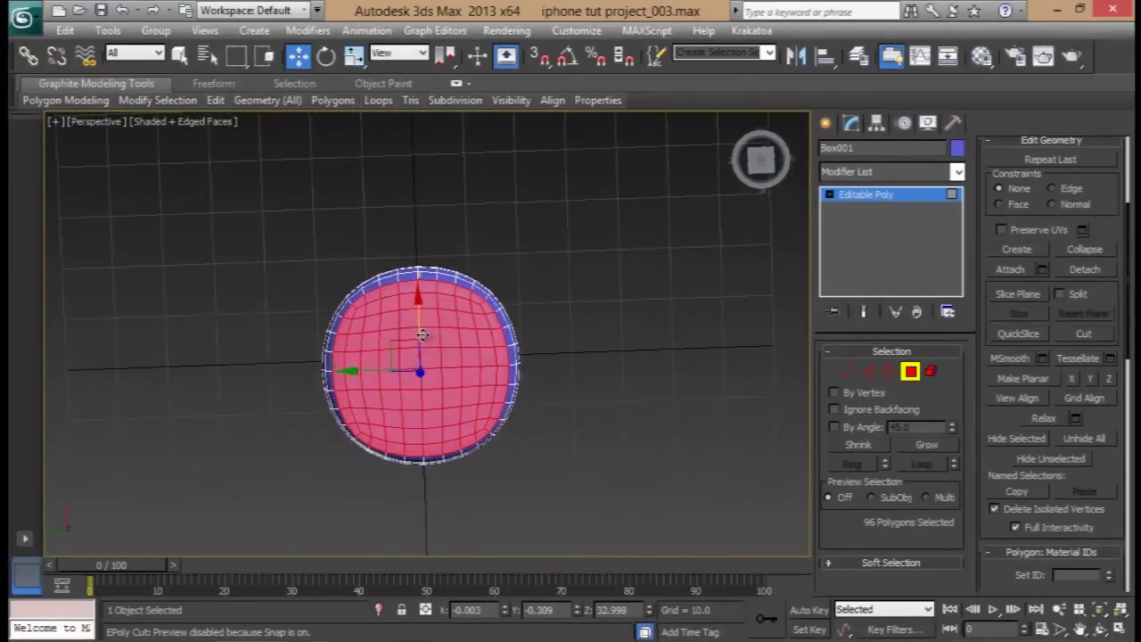
# - Select a strip of polygons two wide and eight long through the center of the flat top
pyautogui.scroll(5, 415, 337)
pyautogui.scroll(-3, 458, 347)
pyautogui.moveTo(440, 400); pyautogui.dragTo(456, 290, button='middle')
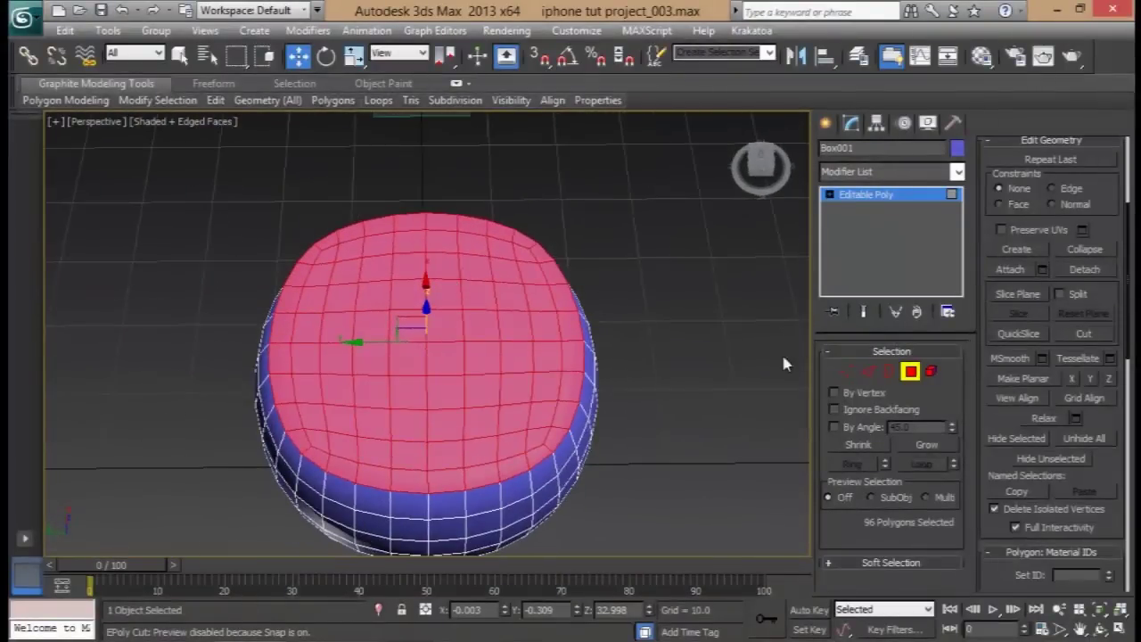
pyautogui.click(407, 265)
pyautogui.keyDown('ctrl'); pyautogui.click(407, 292); pyautogui.keyUp('ctrl')
pyautogui.keyDown('ctrl'); pyautogui.click(407, 325); pyautogui.keyUp('ctrl')
pyautogui.keyDown('ctrl'); pyautogui.click(408, 358); pyautogui.keyUp('ctrl')
pyautogui.keyDown('ctrl'); pyautogui.click(407, 390); pyautogui.keyUp('ctrl')
pyautogui.keyDown('ctrl'); pyautogui.click(407, 423); pyautogui.keyUp('ctrl')
pyautogui.keyDown('ctrl'); pyautogui.click(443, 424); pyautogui.keyUp('ctrl')
pyautogui.keyDown('ctrl'); pyautogui.click(445, 390); pyautogui.keyUp('ctrl')
pyautogui.keyDown('ctrl'); pyautogui.click(444, 357); pyautogui.keyUp('ctrl')
pyautogui.keyDown('ctrl'); pyautogui.click(444, 325); pyautogui.keyUp('ctrl')
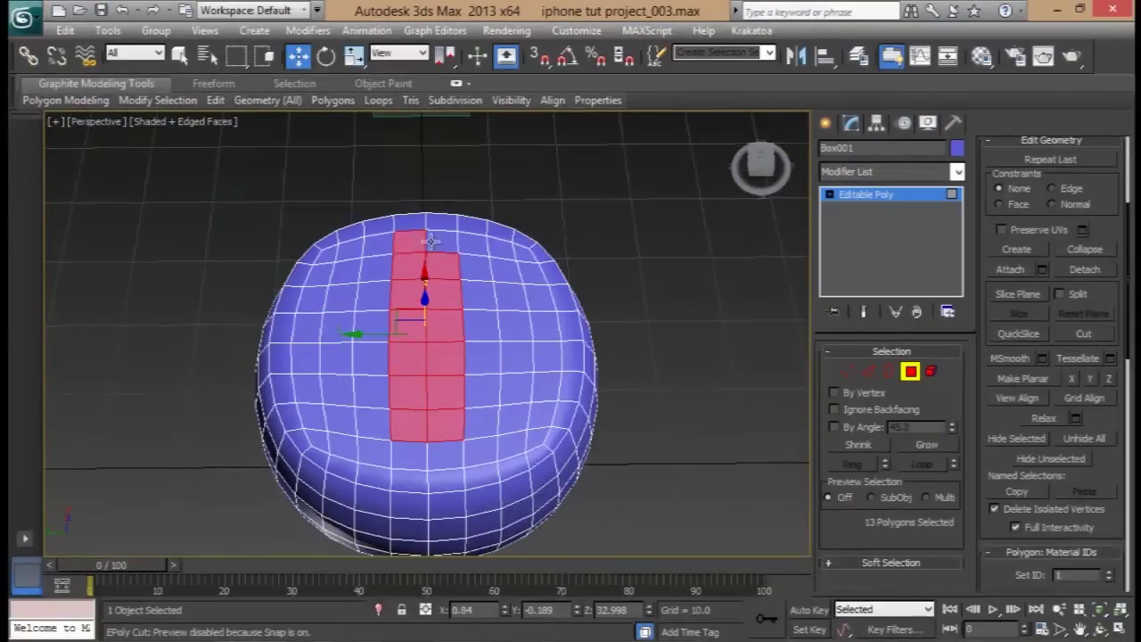
pyautogui.keyDown('alt'); pyautogui.moveTo(435, 438); pyautogui.dragTo(545, 428, button='middle'); pyautogui.keyUp('alt')
pyautogui.keyDown('ctrl'); pyautogui.click(548, 395); pyautogui.keyUp('ctrl')
# - Add the two-polygon-wide crosswise arms on both sides of the strip to complete a plus-shaped selection
pyautogui.keyDown('alt'); pyautogui.moveTo(559, 361); pyautogui.dragTo(376, 374, button='middle'); pyautogui.keyUp('alt')
pyautogui.keyDown('ctrl'); pyautogui.click(332, 392); pyautogui.keyUp('ctrl')
pyautogui.keyDown('ctrl'); pyautogui.click(356, 416); pyautogui.keyUp('ctrl')
pyautogui.keyDown('ctrl'); pyautogui.click(381, 398); pyautogui.keyUp('ctrl')
pyautogui.keyDown('ctrl'); pyautogui.click(358, 372); pyautogui.keyUp('ctrl')
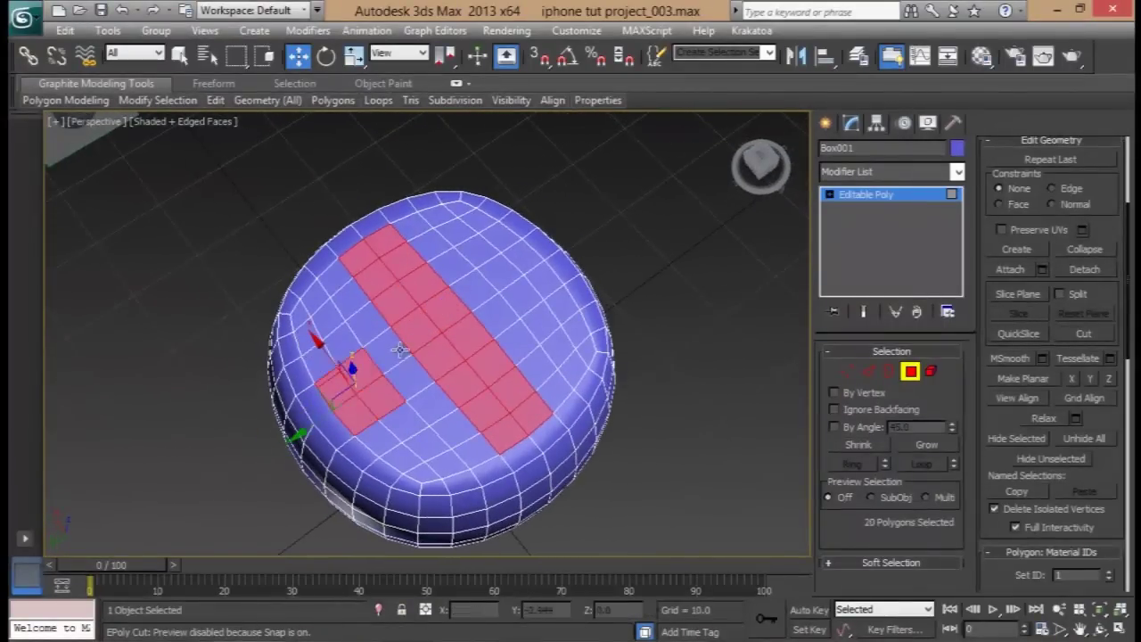
pyautogui.keyDown('ctrl'); pyautogui.click(383, 354); pyautogui.keyUp('ctrl')
pyautogui.keyDown('ctrl'); pyautogui.click(409, 379); pyautogui.keyUp('ctrl')
pyautogui.keyDown('ctrl'); pyautogui.click(491, 317); pyautogui.keyUp('ctrl')
pyautogui.keyDown('ctrl'); pyautogui.click(486, 294); pyautogui.keyUp('ctrl')
pyautogui.keyDown('ctrl'); pyautogui.click(499, 274); pyautogui.keyUp('ctrl')
pyautogui.keyDown('ctrl'); pyautogui.click(530, 297); pyautogui.keyUp('ctrl')
pyautogui.keyDown('ctrl'); pyautogui.click(544, 279); pyautogui.keyUp('ctrl')
pyautogui.keyDown('ctrl'); pyautogui.click(533, 267); pyautogui.keyUp('ctrl')
pyautogui.keyDown('alt'); pyautogui.moveTo(548, 375); pyautogui.dragTo(496, 359, button='middle'); pyautogui.keyUp('alt')
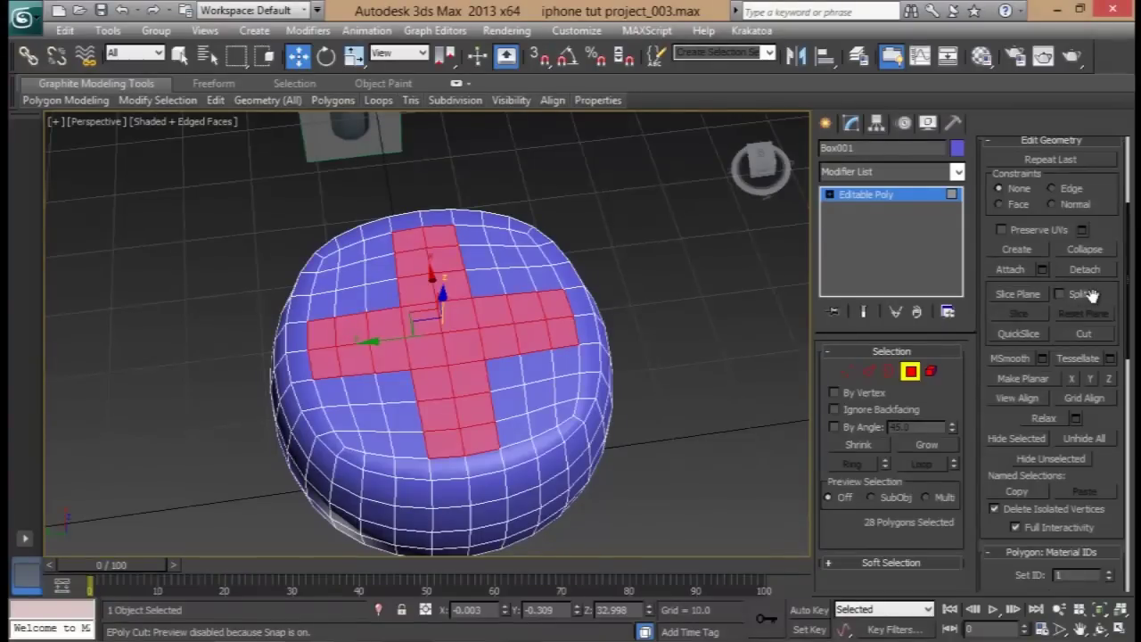
# - Inset the plus-shaped polygon selection slightly, by less than 1.0
pyautogui.scroll(3, 1092, 296)
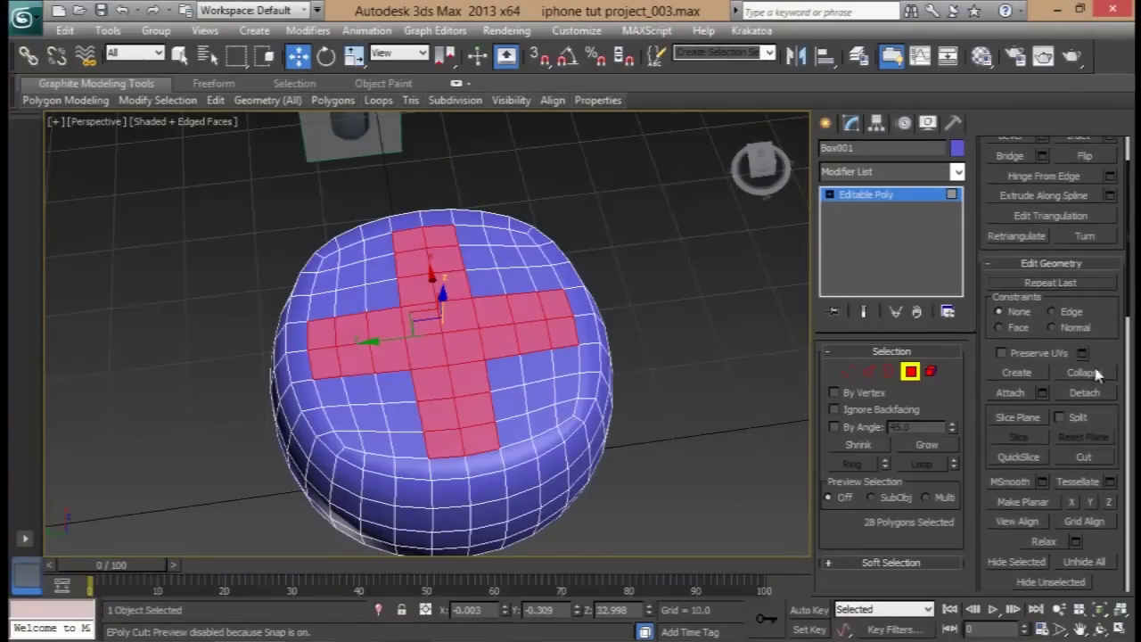
pyautogui.scroll(2, 1109, 334)
pyautogui.click(1110, 209)
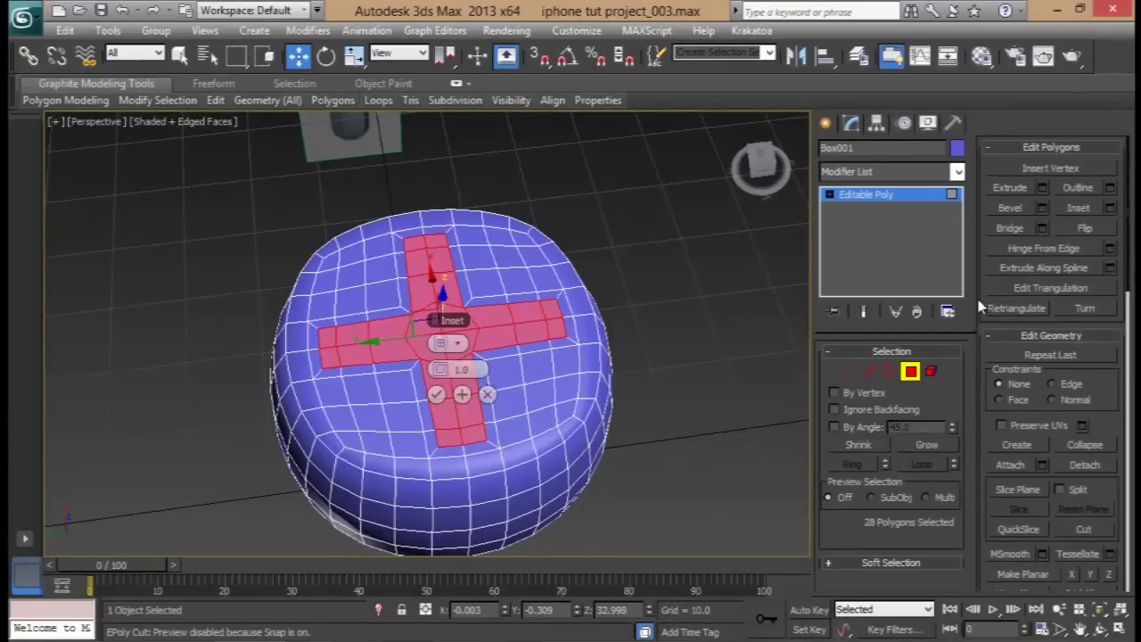
pyautogui.rightClick(445, 368)
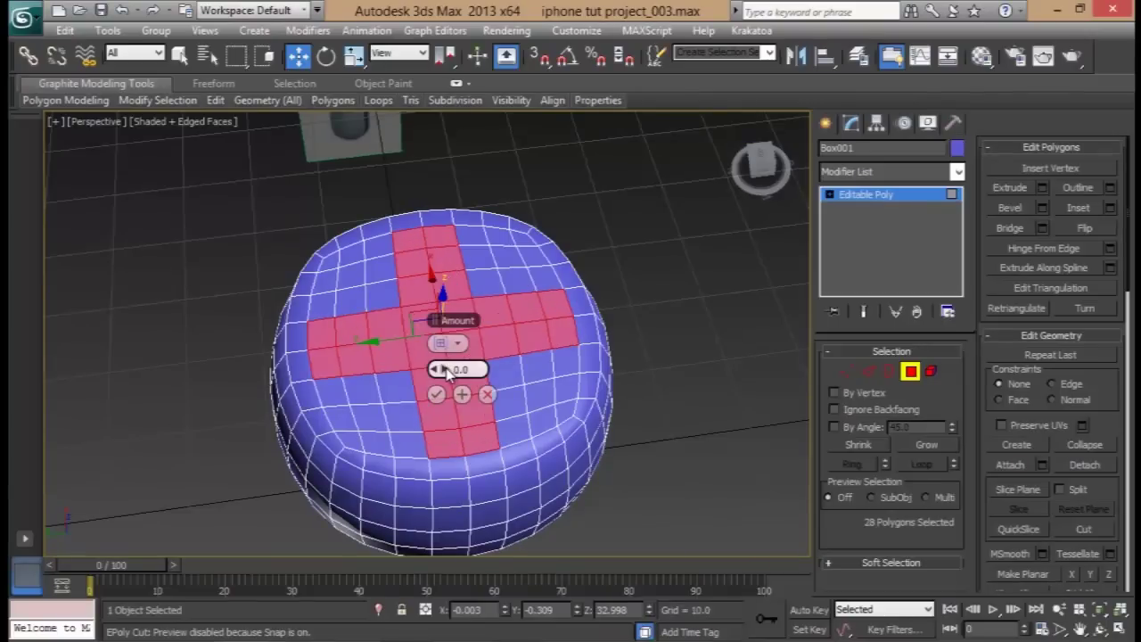
pyautogui.moveTo(443, 372); pyautogui.dragTo(442, 369)
pyautogui.click(436, 394)
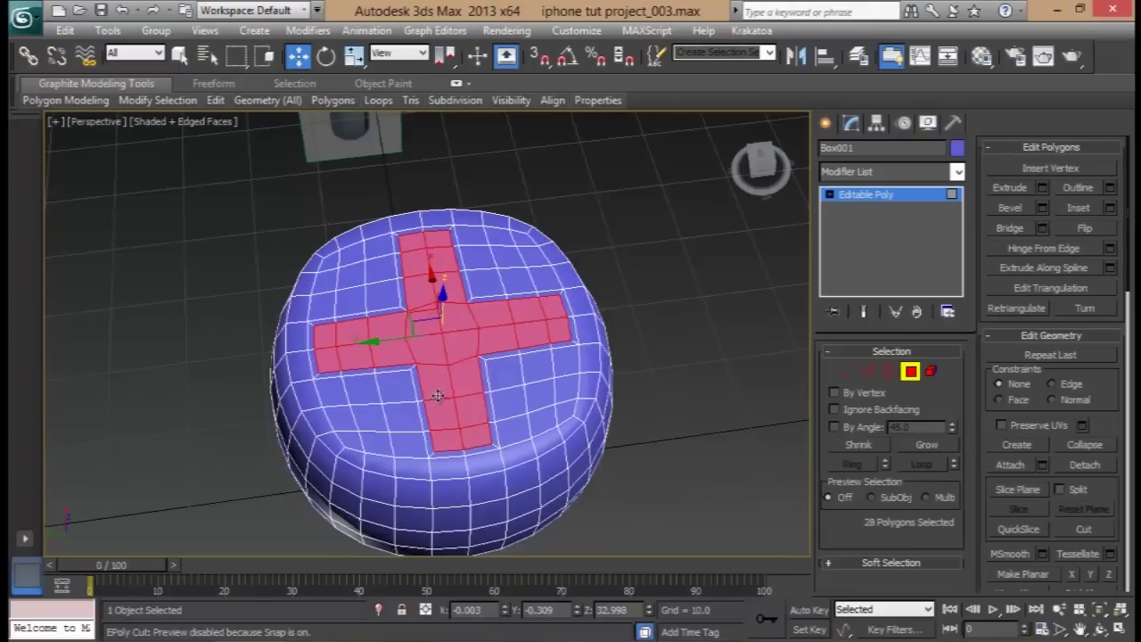
# - Scale the inset plus-shaped polygons down toward the center of the flat top
pyautogui.press('r')
pyautogui.moveTo(438, 343); pyautogui.dragTo(441, 363)
pyautogui.moveTo(543, 379)
pyautogui.keyDown('alt'); pyautogui.mouseDown(button='middle')
pyautogui.moveTo(639, 354)
pyautogui.moveTo(536, 369)
pyautogui.moveTo(536, 392)
pyautogui.mouseUp(button='middle'); pyautogui.keyUp('alt')
pyautogui.scroll(5, 537, 393)
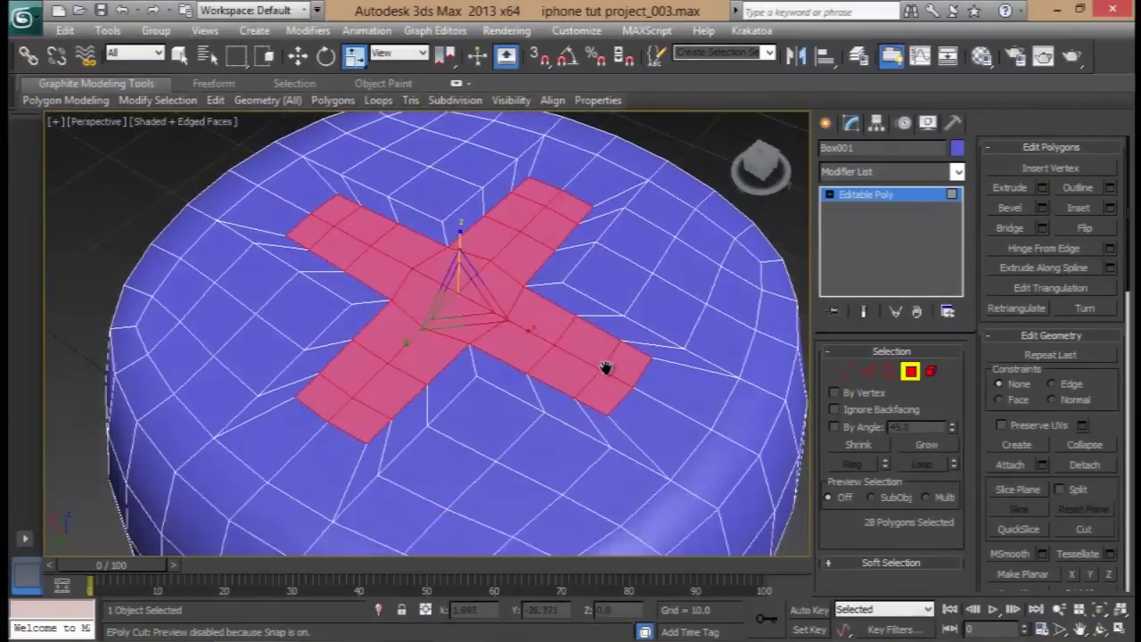
# - Extrude the plus-shaped polygons by -2.481 to sink a recess into the top
pyautogui.click(1042, 189)
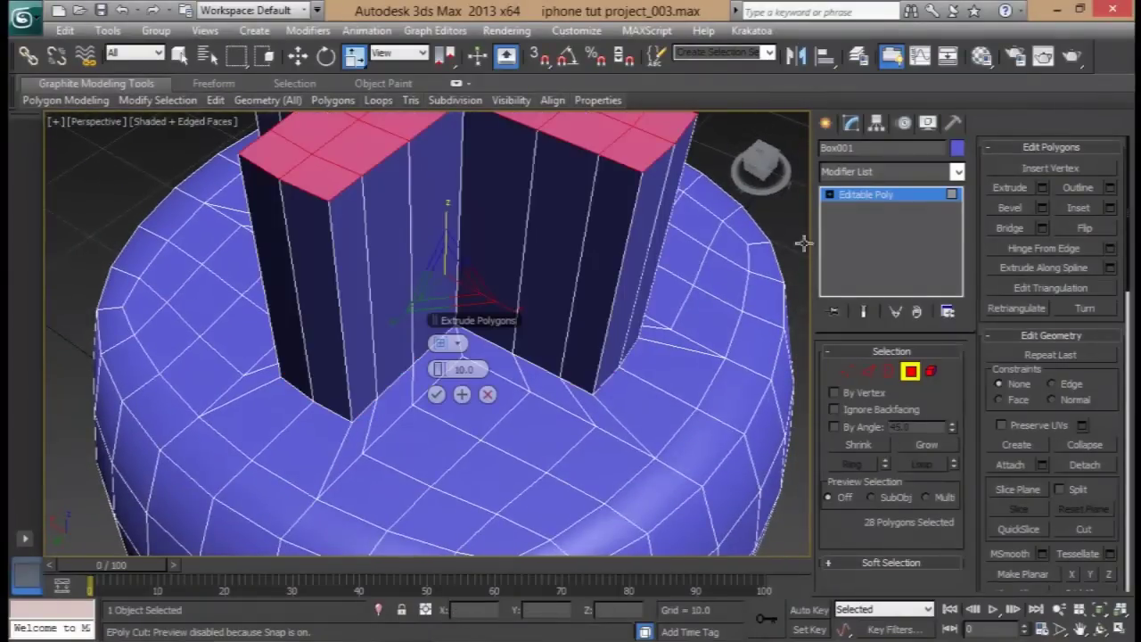
pyautogui.moveTo(439, 368); pyautogui.dragTo(440, 370)
pyautogui.keyDown('alt'); pyautogui.moveTo(531, 354); pyautogui.dragTo(438, 392, button='middle'); pyautogui.keyUp('alt')
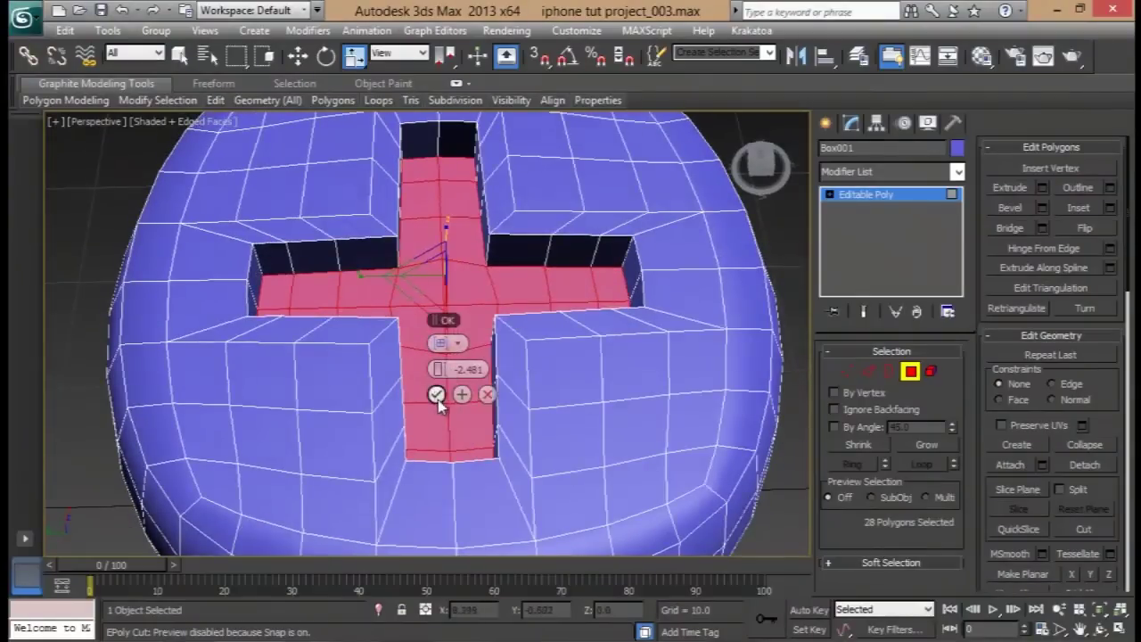
pyautogui.click(436, 394)
# - Switch to edge editing with the upper rim edges of the plus-shaped recess selected
pyautogui.keyDown('ctrl'); pyautogui.keyDown('shift'); pyautogui.click(868, 372); pyautogui.keyUp('shift'); pyautogui.keyUp('ctrl')
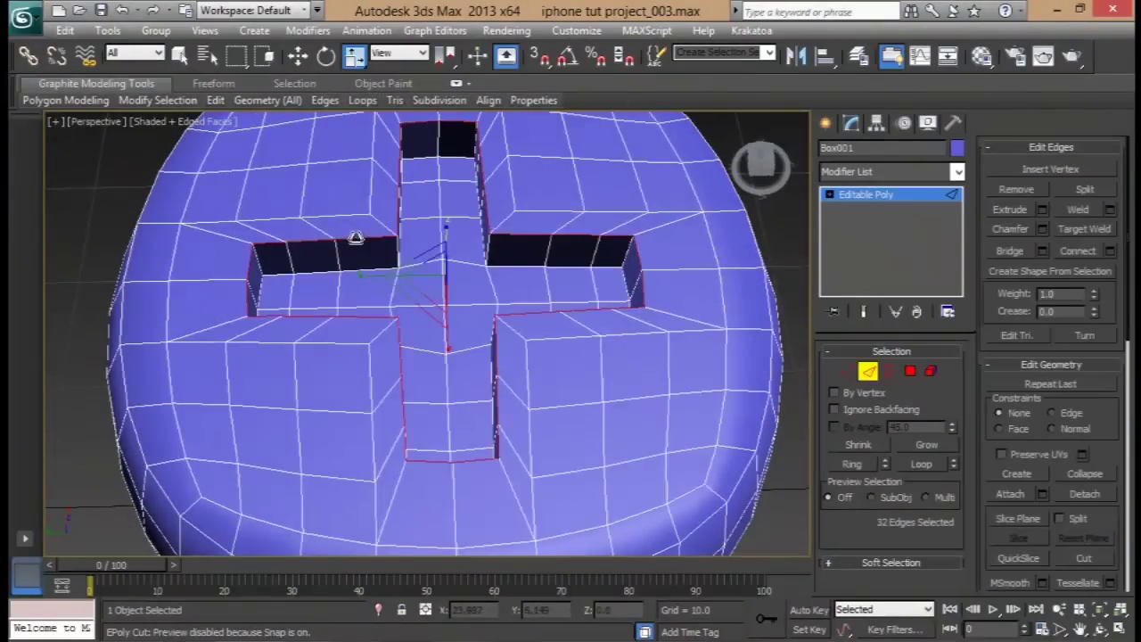
pyautogui.keyDown('alt'); pyautogui.moveTo(357, 239); pyautogui.dragTo(359, 280, button='middle'); pyautogui.keyUp('alt')
pyautogui.hotkey('ctrl', 'z')
pyautogui.hotkey('ctrl', 'z')
pyautogui.keyDown('alt'); pyautogui.moveTo(416, 298); pyautogui.dragTo(423, 255, button='middle'); pyautogui.keyUp('alt')
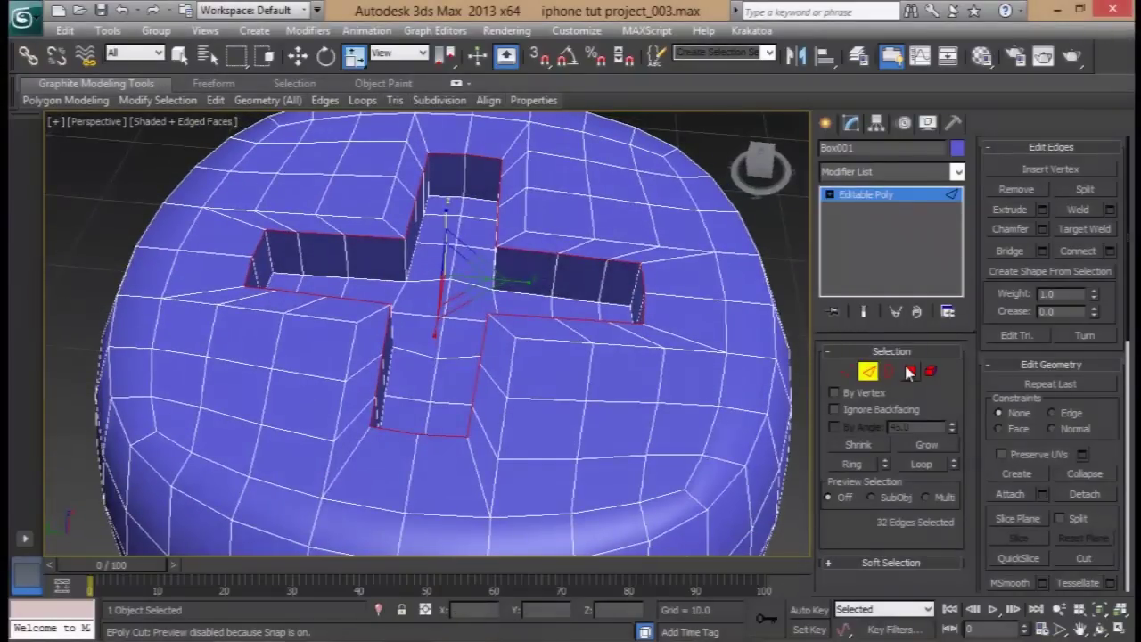
# - Chamfer the recess's upper rim edges by 0.437 with one segment, without keeping a second chamfer
pyautogui.click(1043, 230)
pyautogui.moveTo(439, 343); pyautogui.dragTo(449, 343)
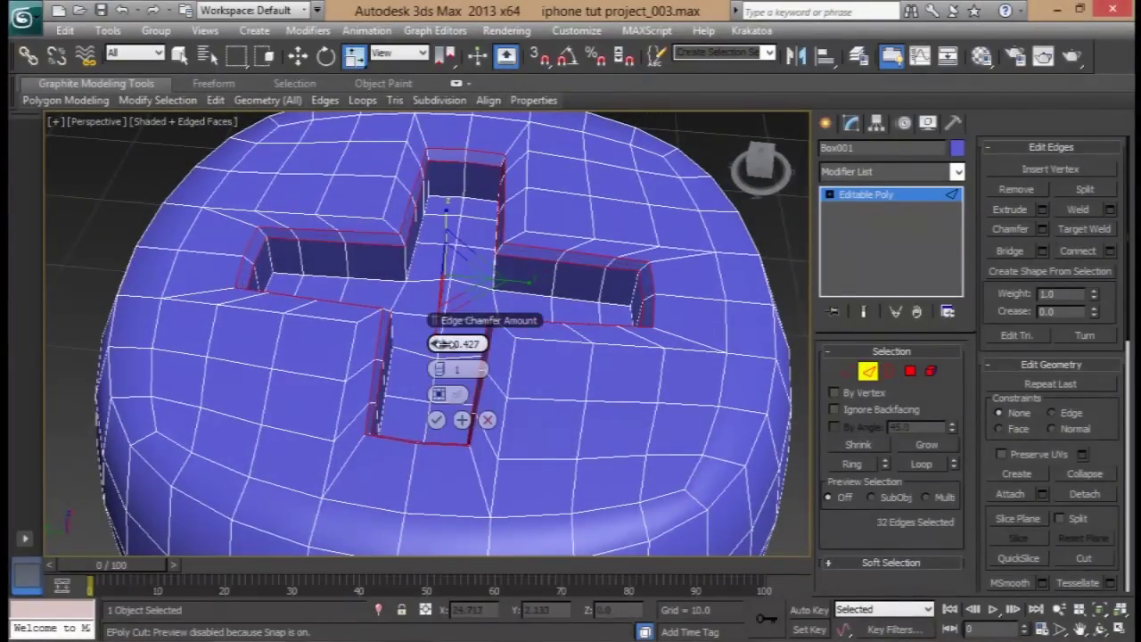
pyautogui.click(462, 419)
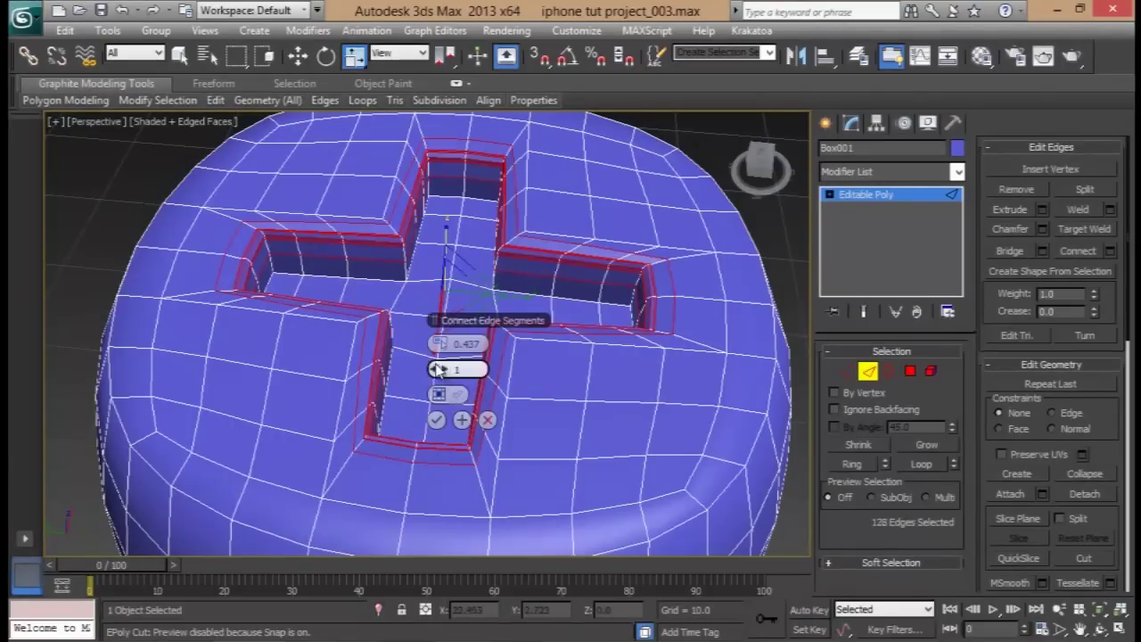
pyautogui.moveTo(443, 347); pyautogui.dragTo(424, 345)
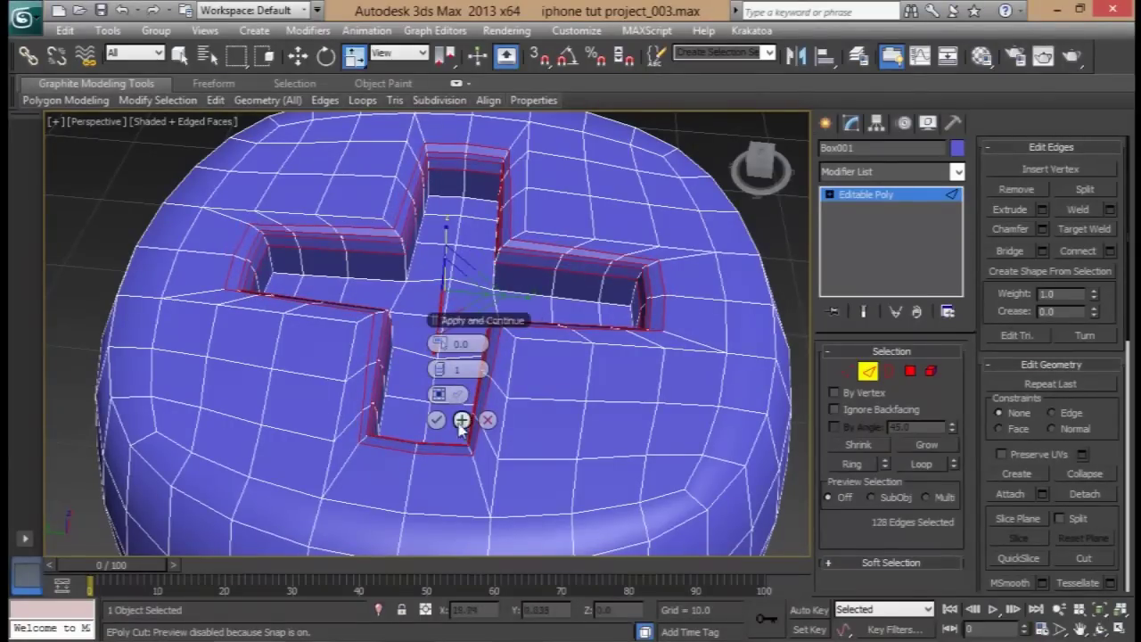
pyautogui.click(487, 419)
pyautogui.keyDown('alt'); pyautogui.moveTo(466, 298); pyautogui.dragTo(386, 287, button='middle'); pyautogui.keyUp('alt')
pyautogui.scroll(4, 400, 327)
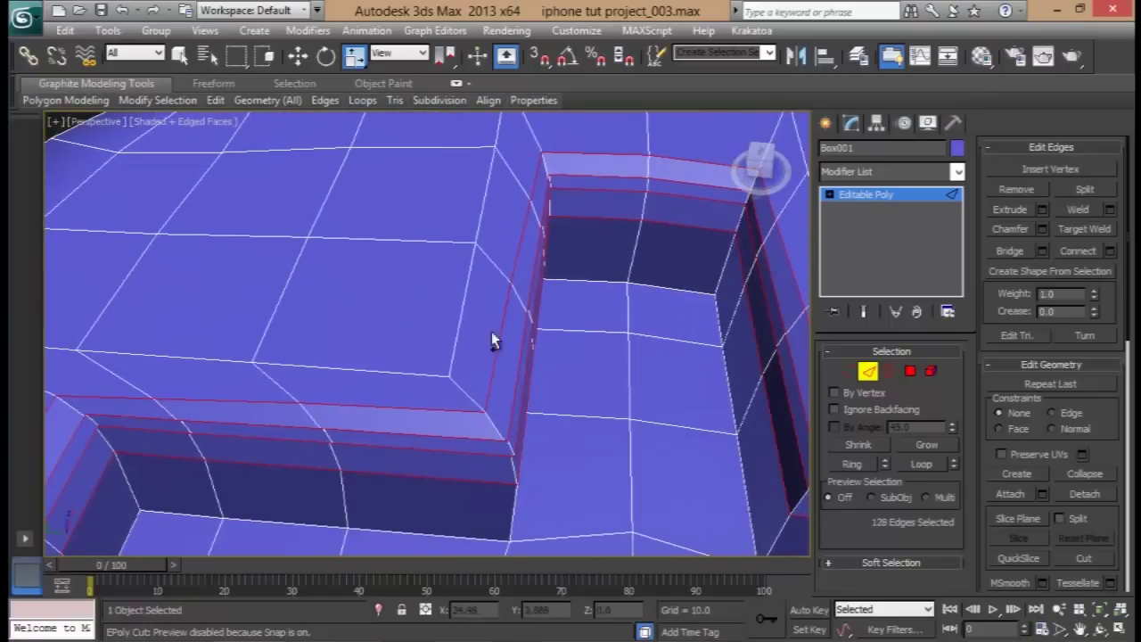
# - Undo the last chamfer on the recess's upper rim edges and chamfer them by 0.03 with one segment instead
pyautogui.moveTo(543, 360); pyautogui.dragTo(530, 355, button='middle')
pyautogui.hotkey('ctrl', 'z')
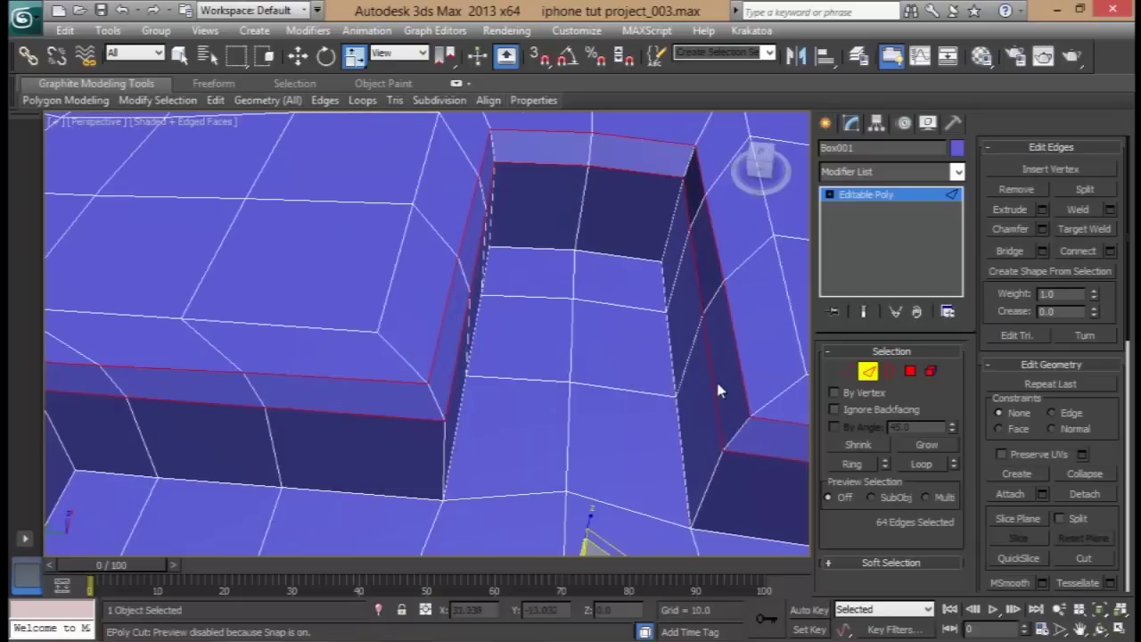
pyautogui.click(1047, 229)
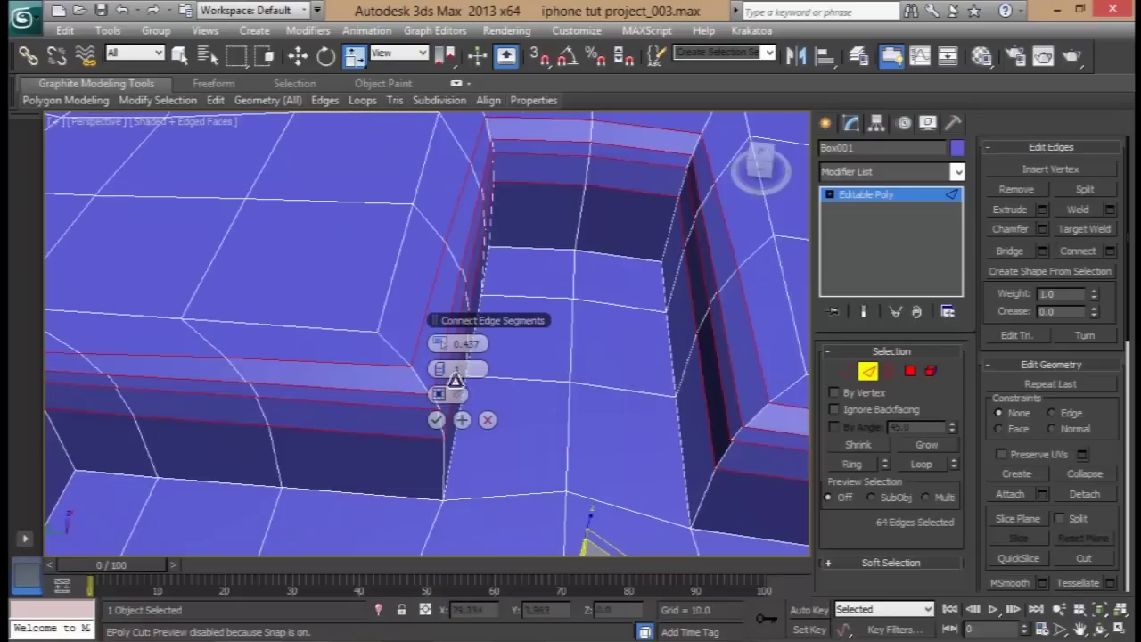
pyautogui.moveTo(439, 343); pyautogui.dragTo(442, 343)
pyautogui.click(437, 345)
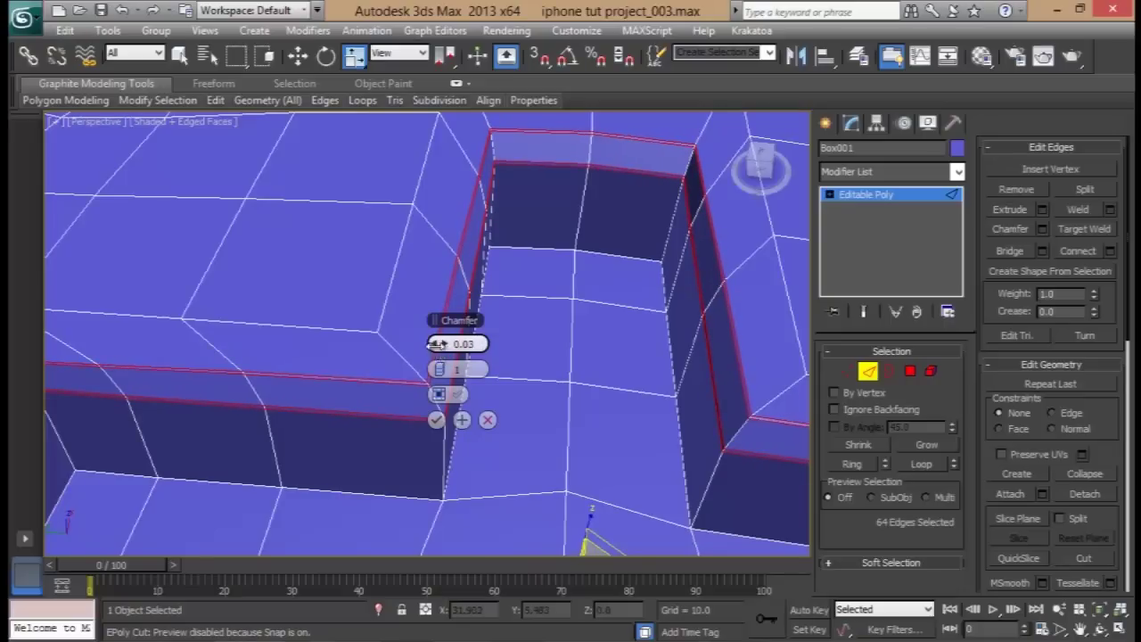
pyautogui.click(436, 419)
# - Leave edge editing and apply a TurboSmooth modifier to the whole cap
pyautogui.scroll(-10, 568, 406)
pyautogui.click(571, 406)
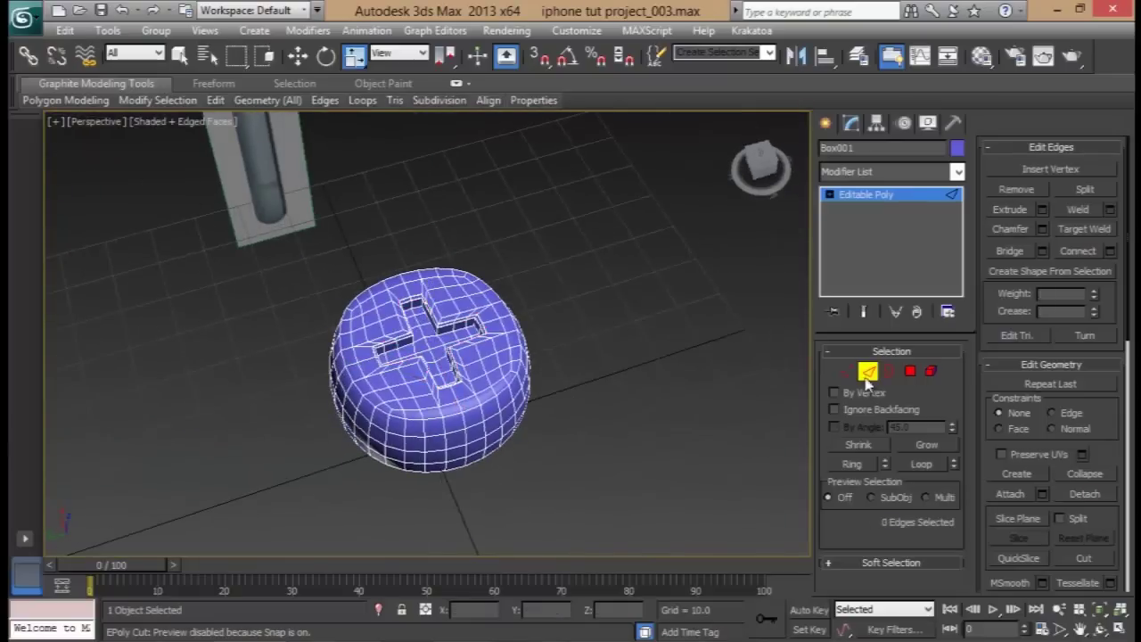
pyautogui.click(867, 371)
pyautogui.click(636, 395)
pyautogui.keyDown('alt'); pyautogui.moveTo(637, 395); pyautogui.dragTo(489, 392, button='middle'); pyautogui.keyUp('alt')
pyautogui.click(410, 438)
pyautogui.keyDown('alt'); pyautogui.moveTo(410, 439); pyautogui.dragTo(477, 335, button='middle'); pyautogui.keyUp('alt')
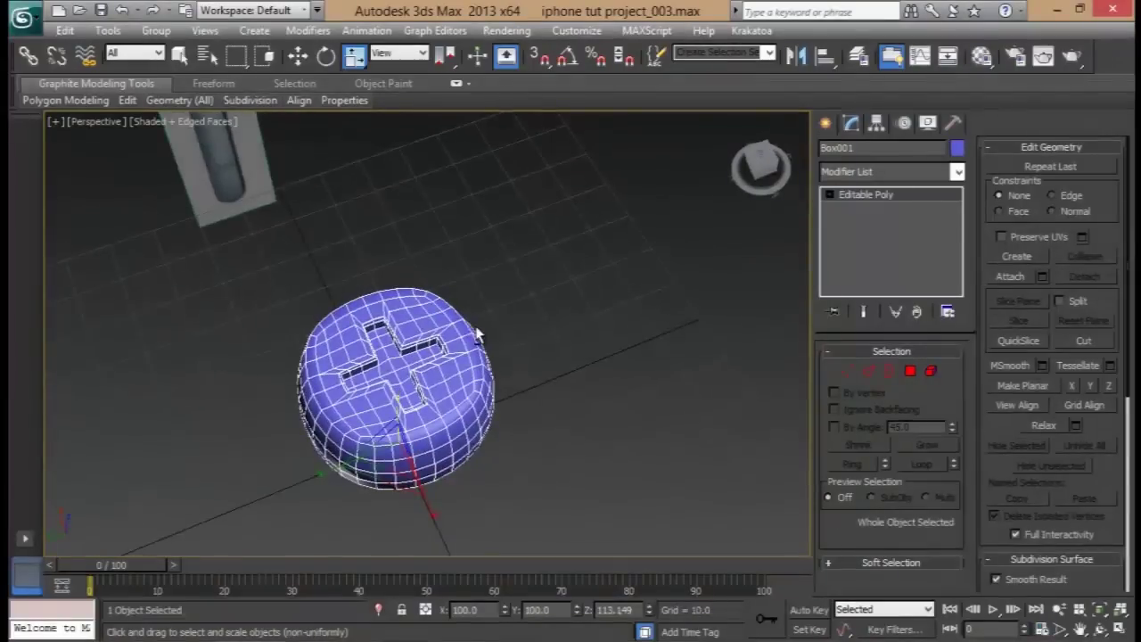
pyautogui.click(869, 169)
pyautogui.write('tu')
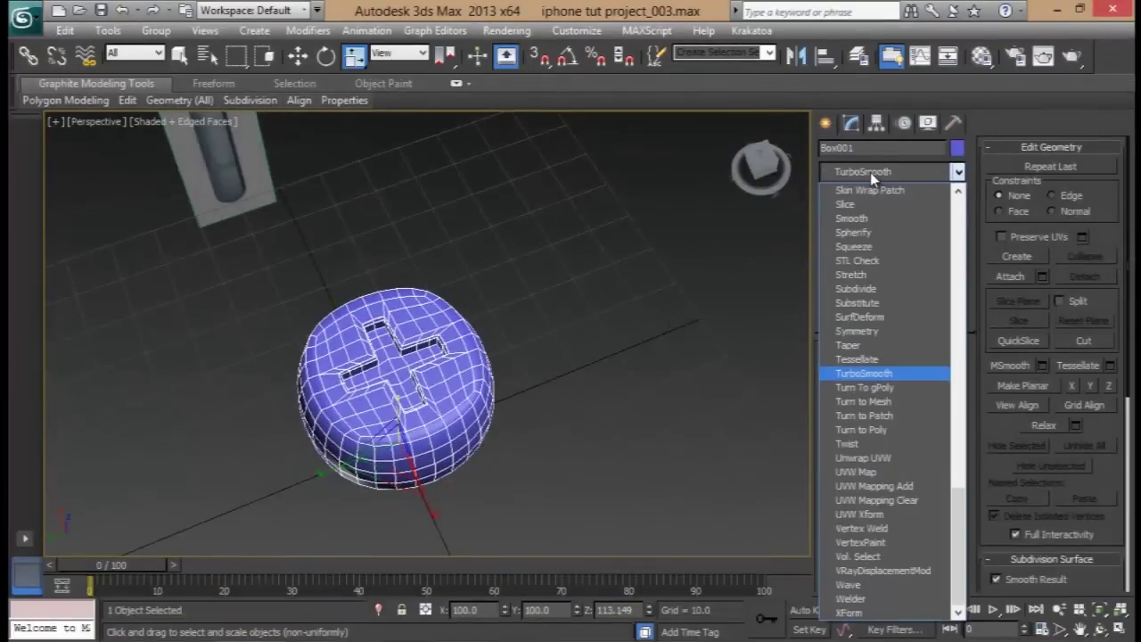
pyautogui.press('Return')
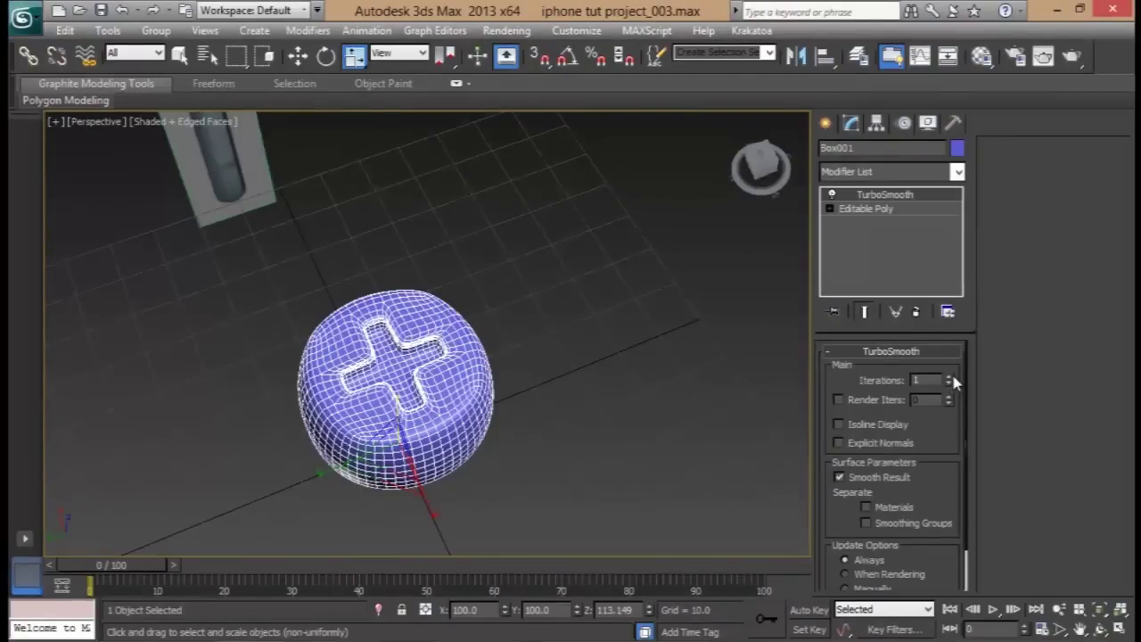
# - Set TurboSmooth to 1 iteration with Isoline Display after trying 2 iterations, and turn off the edged-faces display
pyautogui.click(950, 378)
pyautogui.moveTo(540, 351)
pyautogui.keyDown('alt'); pyautogui.mouseDown(button='middle')
pyautogui.moveTo(476, 415)
pyautogui.moveTo(461, 458)
pyautogui.moveTo(489, 425)
pyautogui.moveTo(472, 359)
pyautogui.moveTo(535, 357)
pyautogui.mouseUp(button='middle'); pyautogui.keyUp('alt')
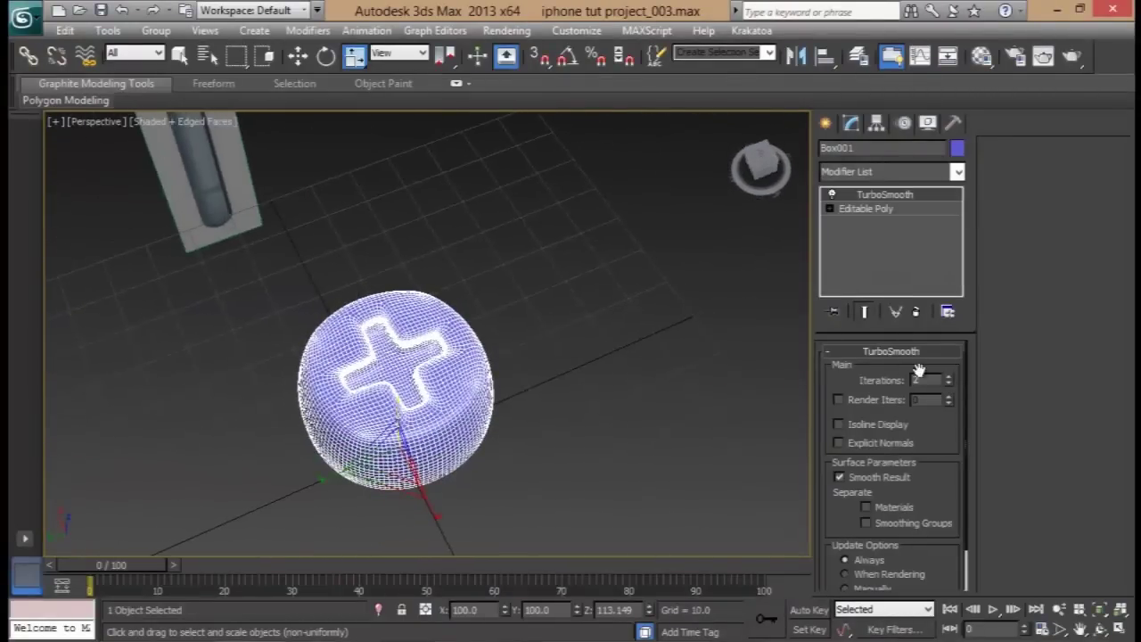
pyautogui.click(949, 383)
pyautogui.click(839, 425)
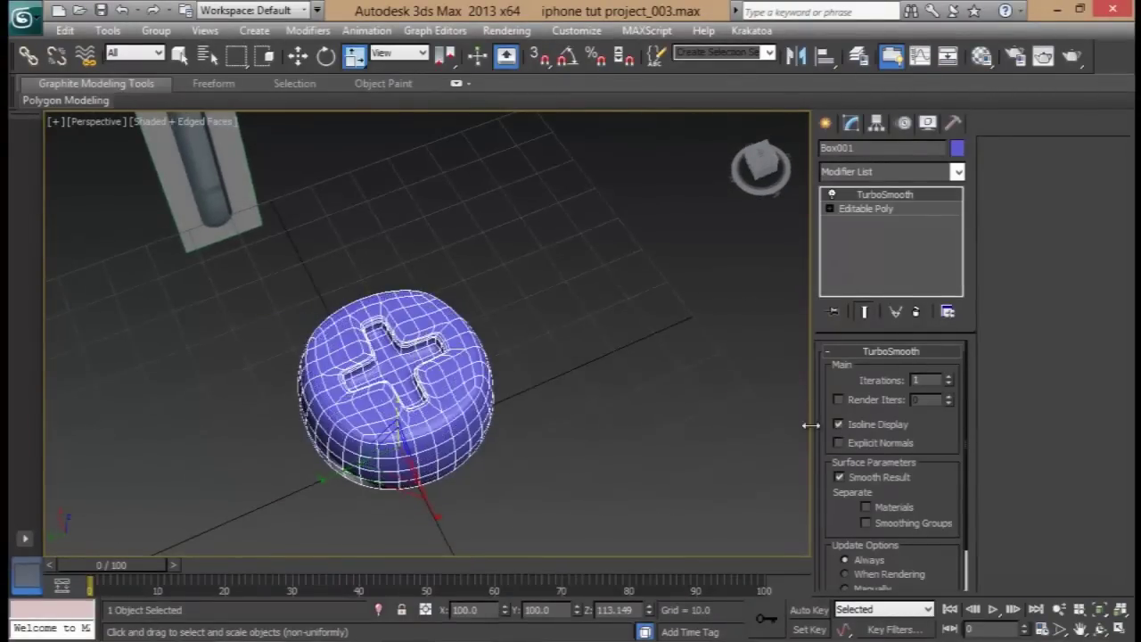
pyautogui.moveTo(511, 427)
pyautogui.keyDown('alt'); pyautogui.mouseDown(button='middle')
pyautogui.moveTo(513, 477)
pyautogui.moveTo(473, 420)
pyautogui.moveTo(476, 326)
pyautogui.moveTo(563, 415)
pyautogui.moveTo(525, 461)
pyautogui.moveTo(476, 415)
pyautogui.moveTo(472, 382)
pyautogui.moveTo(512, 341)
pyautogui.moveTo(464, 354)
pyautogui.mouseUp(button='middle'); pyautogui.keyUp('alt')
pyautogui.press('F4')
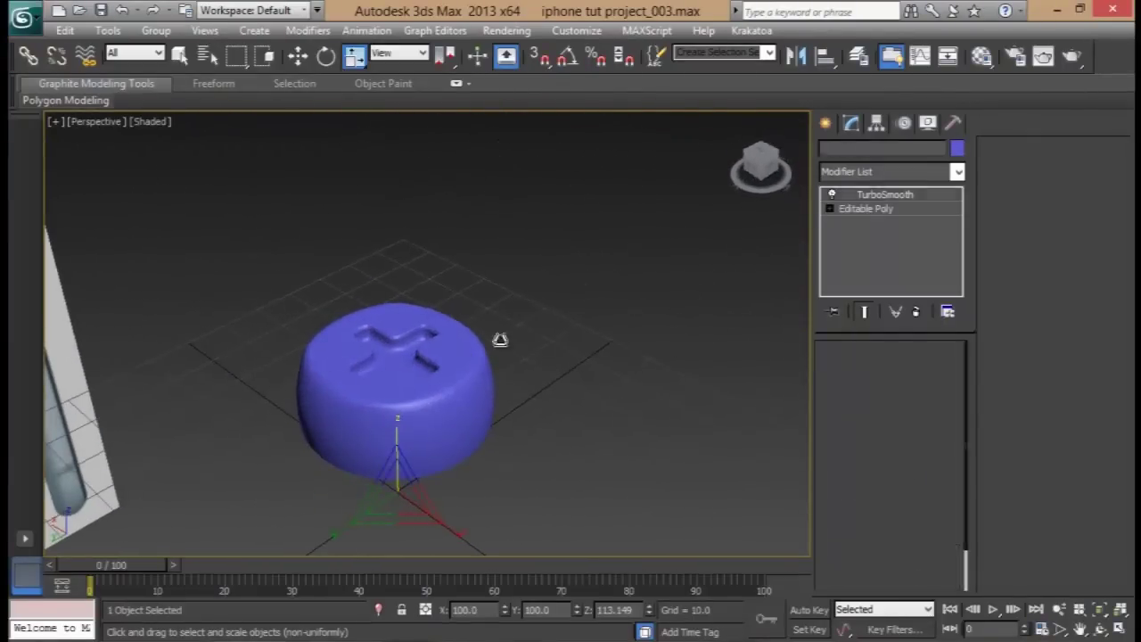
# - Try a Smooth modifier with Auto Smooth above TurboSmooth and inspect the shading around the recess
pyautogui.click(884, 172)
pyautogui.write('sm')
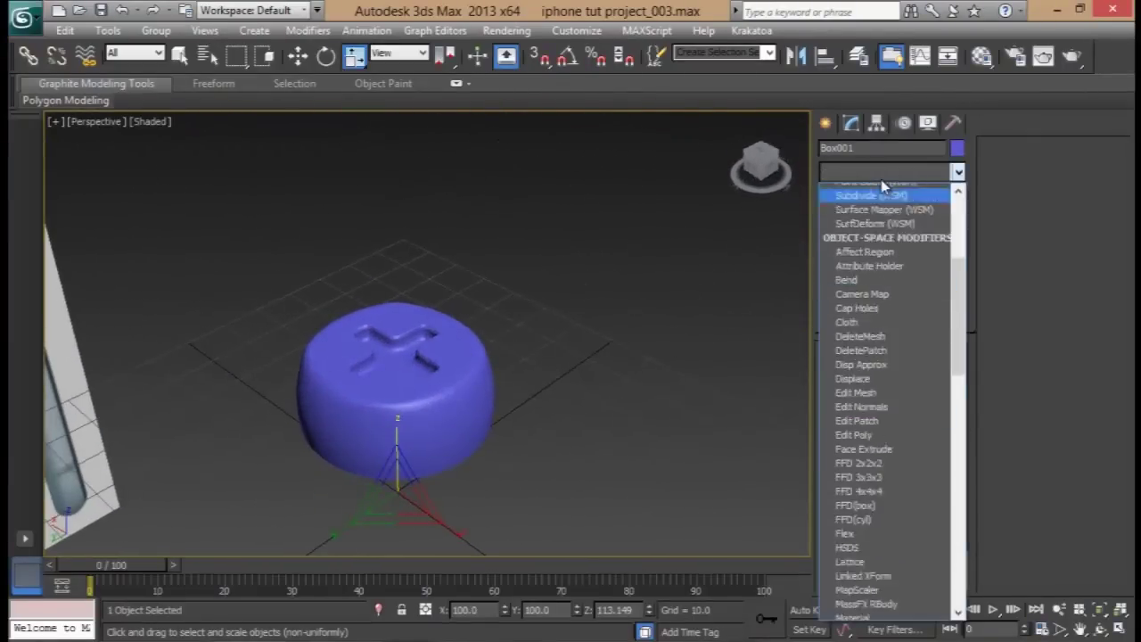
pyautogui.press('Return')
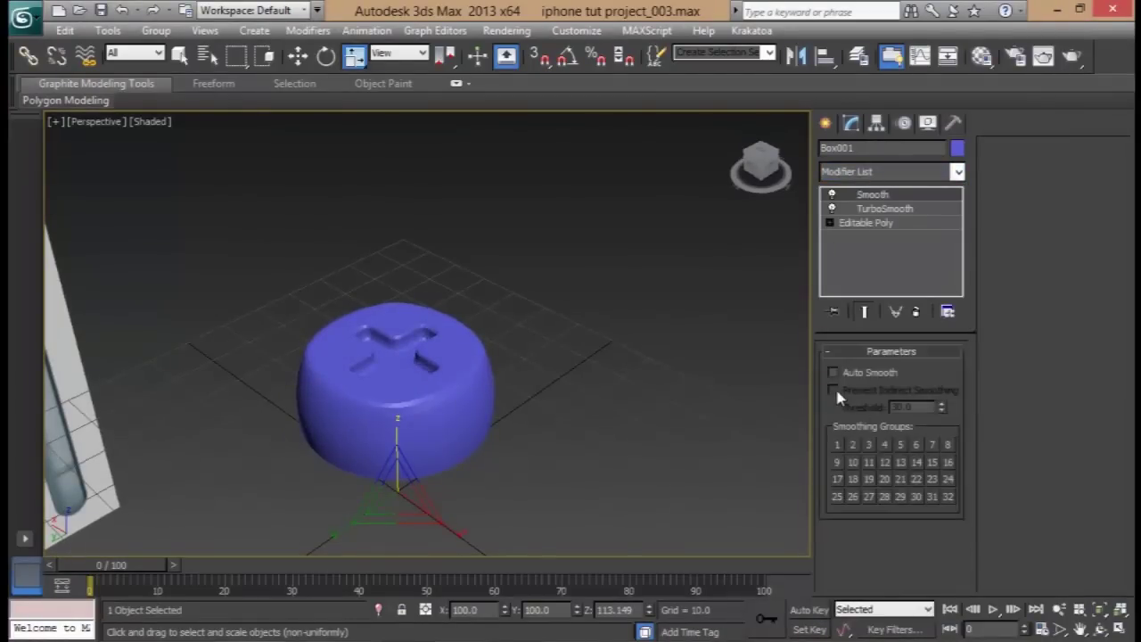
pyautogui.click(832, 373)
pyautogui.keyDown('alt'); pyautogui.moveTo(550, 382); pyautogui.dragTo(517, 479, button='middle'); pyautogui.keyUp('alt')
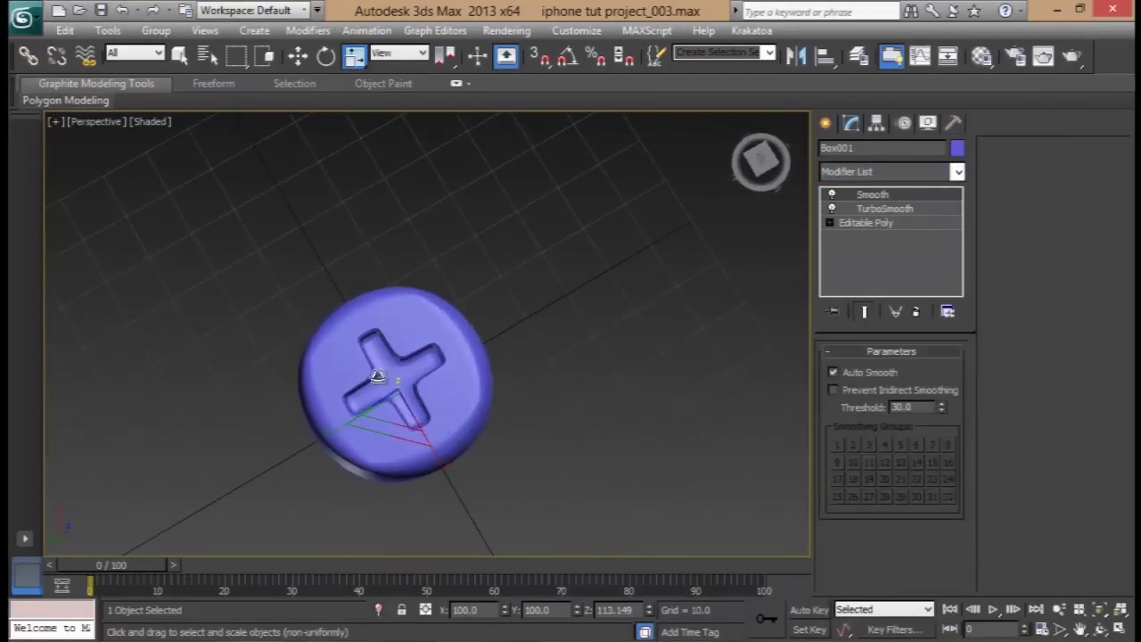
pyautogui.moveTo(375, 373); pyautogui.dragTo(473, 395, button='middle')
pyautogui.scroll(5, 596, 418)
pyautogui.moveTo(596, 418); pyautogui.dragTo(499, 312, button='middle')
pyautogui.keyDown('alt'); pyautogui.moveTo(499, 312); pyautogui.dragTo(430, 256, button='middle'); pyautogui.keyUp('alt')
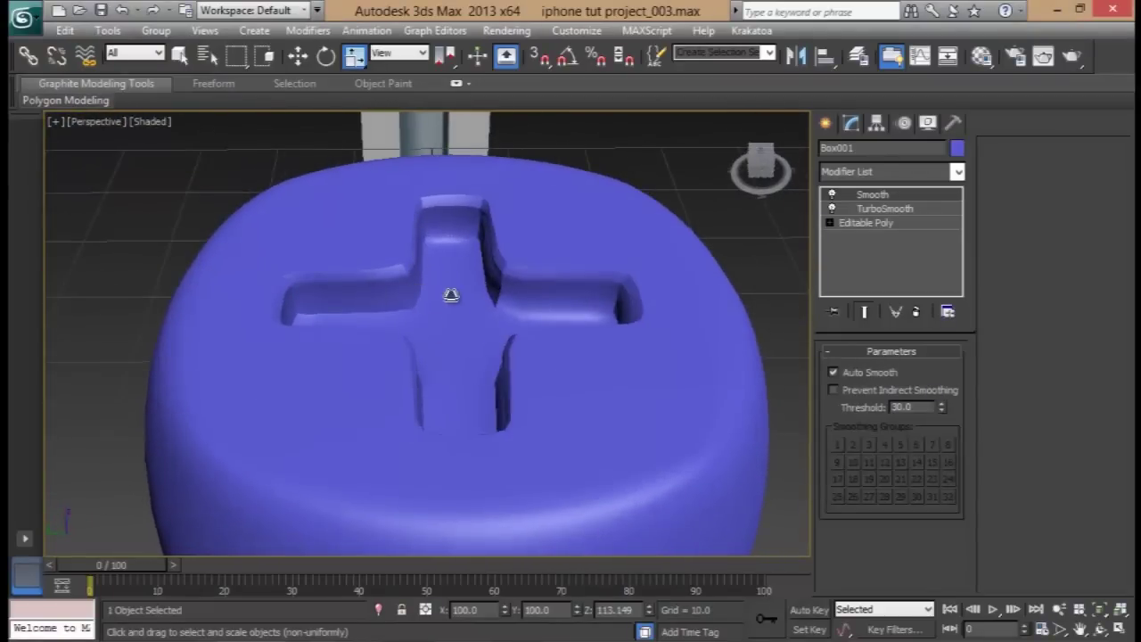
# - Connect the ring of vertical recess wall edges in the Editable Poly and lower the new loop about 0.86 toward the floor
pyautogui.click(859, 223)
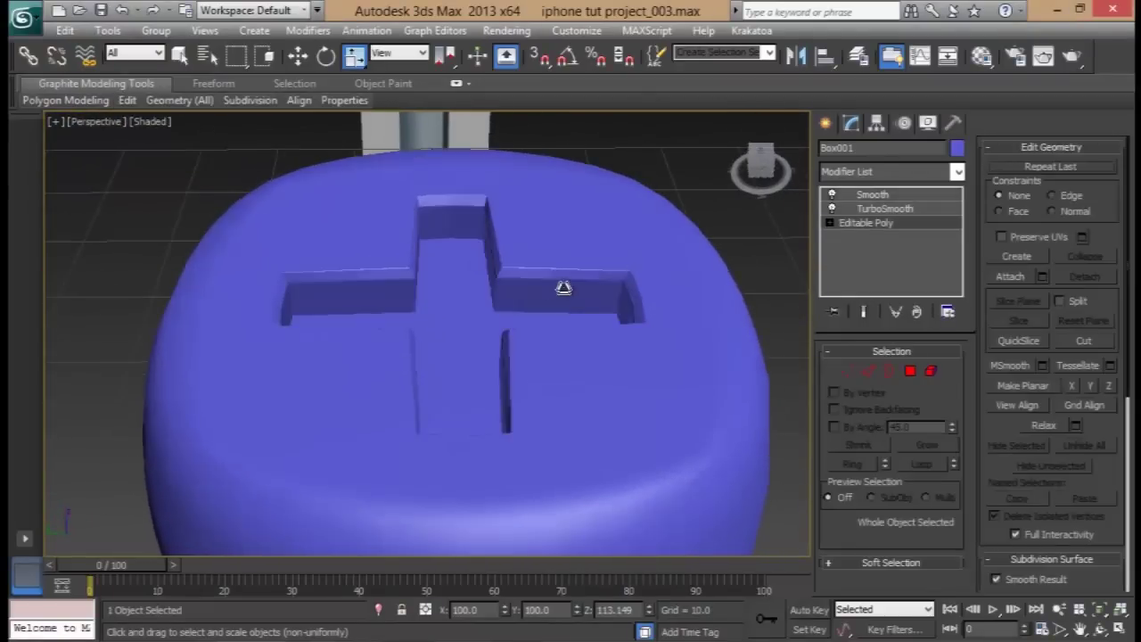
pyautogui.keyDown('alt'); pyautogui.moveTo(632, 273); pyautogui.dragTo(546, 317, button='middle'); pyautogui.keyUp('alt')
pyautogui.click(867, 371)
pyautogui.moveTo(515, 351)
pyautogui.keyDown('alt'); pyautogui.mouseDown(button='middle')
pyautogui.moveTo(509, 375)
pyautogui.moveTo(431, 395)
pyautogui.moveTo(776, 461)
pyautogui.mouseUp(button='middle'); pyautogui.keyUp('alt')
pyautogui.press('F4')
pyautogui.click(398, 386)
pyautogui.click(856, 465)
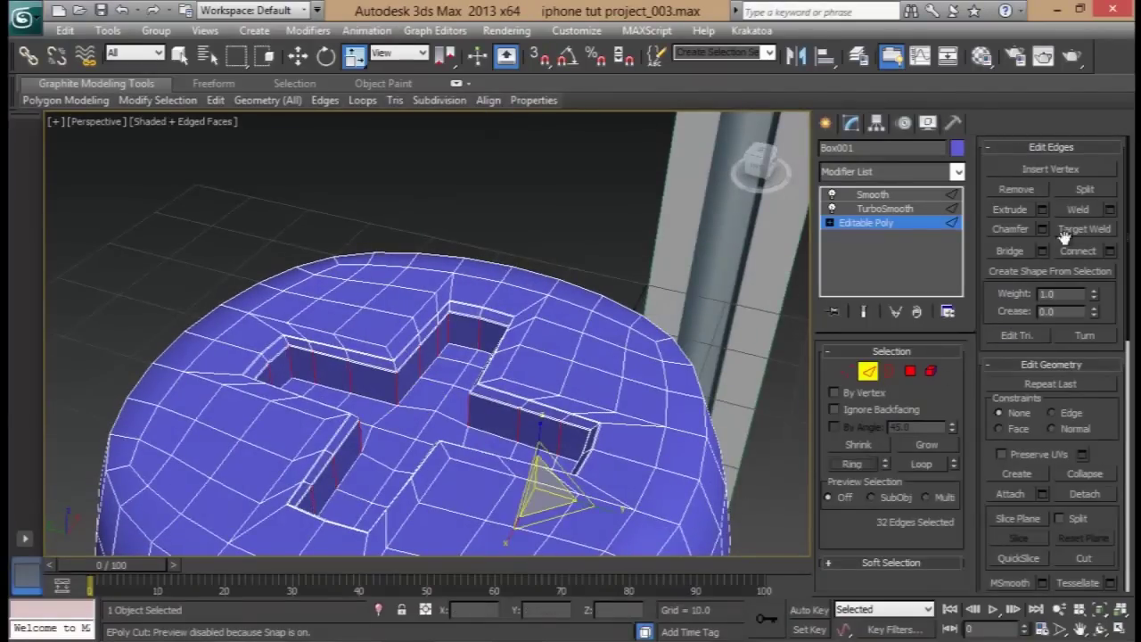
pyautogui.click(1112, 252)
pyautogui.keyDown('alt'); pyautogui.moveTo(575, 410); pyautogui.dragTo(545, 377, button='middle'); pyautogui.keyUp('alt')
pyautogui.click(438, 420)
pyautogui.press('w')
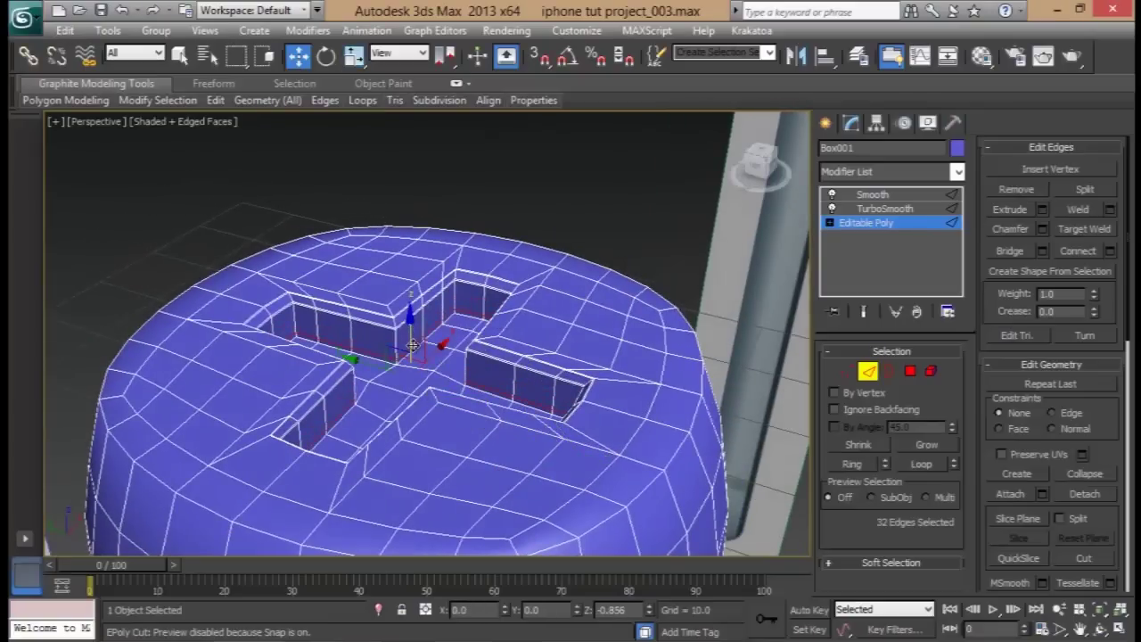
# - Connect the ring of recess wall edges again with 1 segment and lower this second loop close to the recess floor
pyautogui.click(398, 346)
pyautogui.click(838, 465)
pyautogui.click(1109, 250)
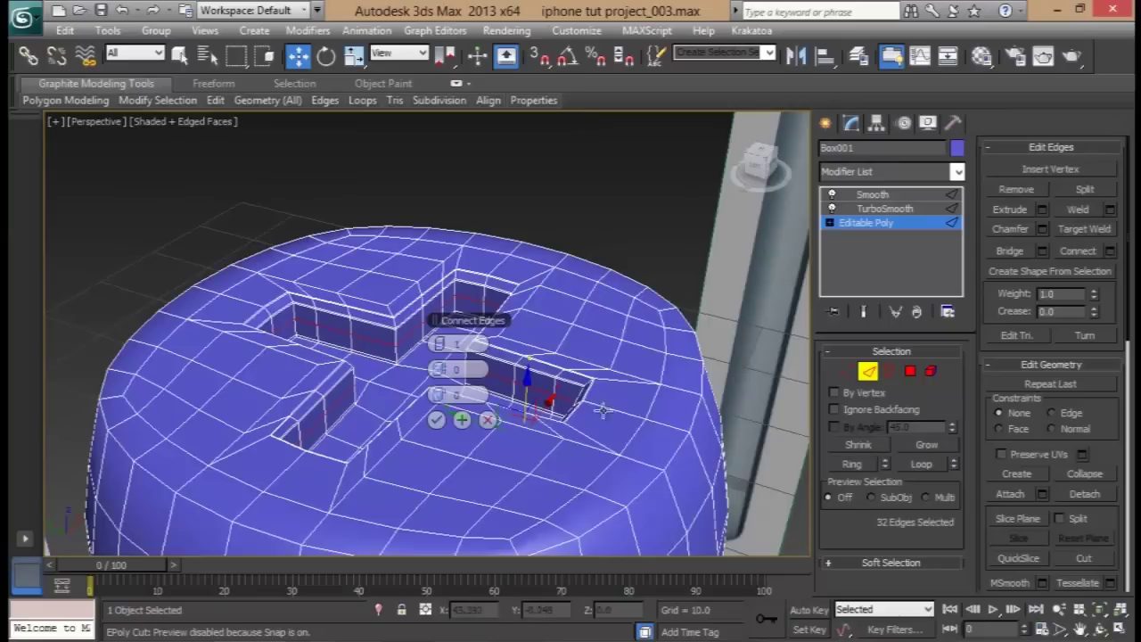
pyautogui.click(436, 420)
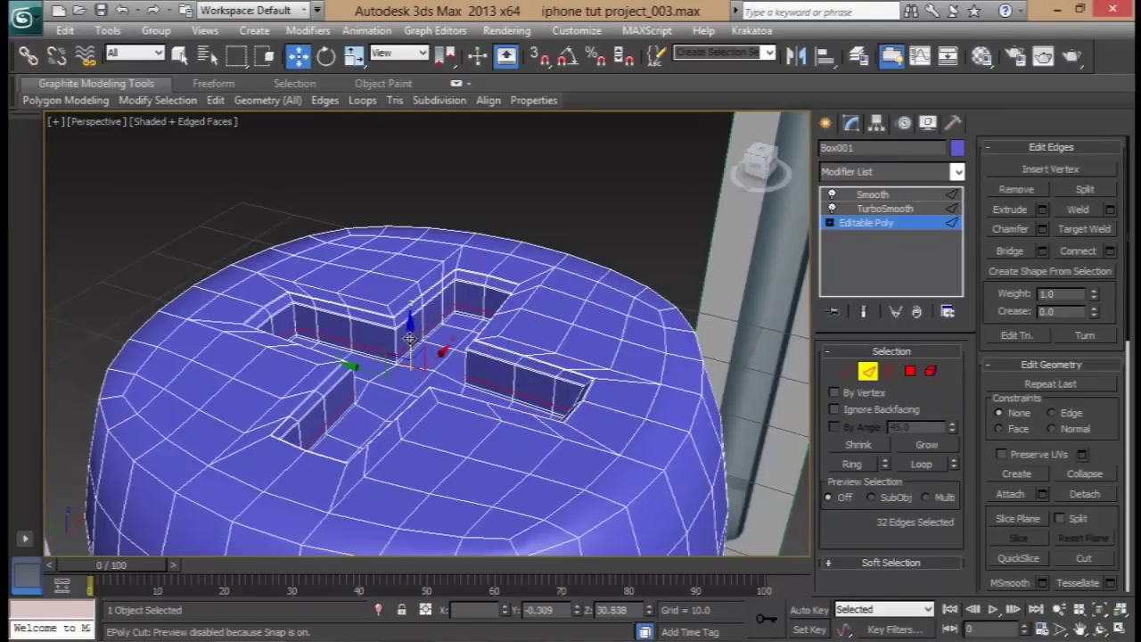
# - Delete the Smooth modifier from the stack and turn off the edged-faces display
pyautogui.click(881, 195)
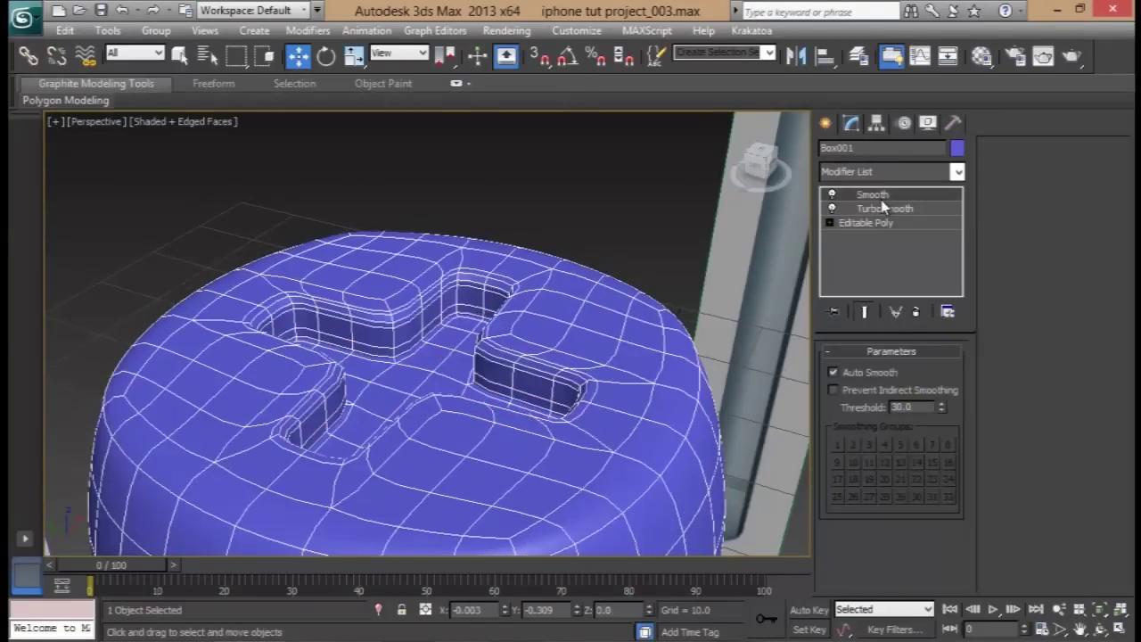
pyautogui.click(918, 310)
pyautogui.keyDown('alt'); pyautogui.moveTo(502, 374); pyautogui.dragTo(618, 363, button='middle'); pyautogui.keyUp('alt')
pyautogui.click(697, 376)
pyautogui.press('F4')
pyautogui.scroll(-5, 529, 377)
pyautogui.moveTo(530, 407)
pyautogui.keyDown('alt'); pyautogui.mouseDown(button='middle')
pyautogui.moveTo(560, 457)
pyautogui.moveTo(536, 421)
pyautogui.moveTo(547, 400)
pyautogui.moveTo(520, 298)
pyautogui.moveTo(549, 230)
pyautogui.moveTo(525, 184)
pyautogui.moveTo(502, 321)
pyautogui.moveTo(491, 304)
pyautogui.moveTo(449, 338)
pyautogui.moveTo(505, 381)
pyautogui.mouseUp(button='middle'); pyautogui.keyUp('alt')
pyautogui.click(535, 421)
pyautogui.scroll(-4, 548, 400)
# - Unhide all objects and lower the cap to Z -121.076, near the phone's bottom end
pyautogui.rightClick(501, 436)
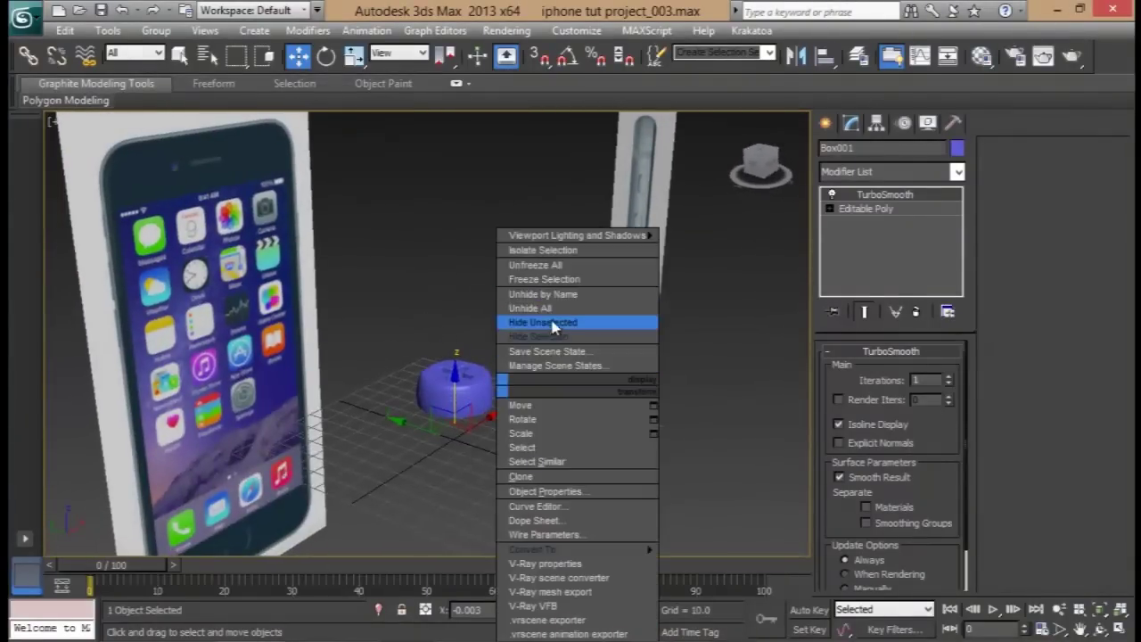
pyautogui.click(550, 311)
pyautogui.scroll(3, 530, 334)
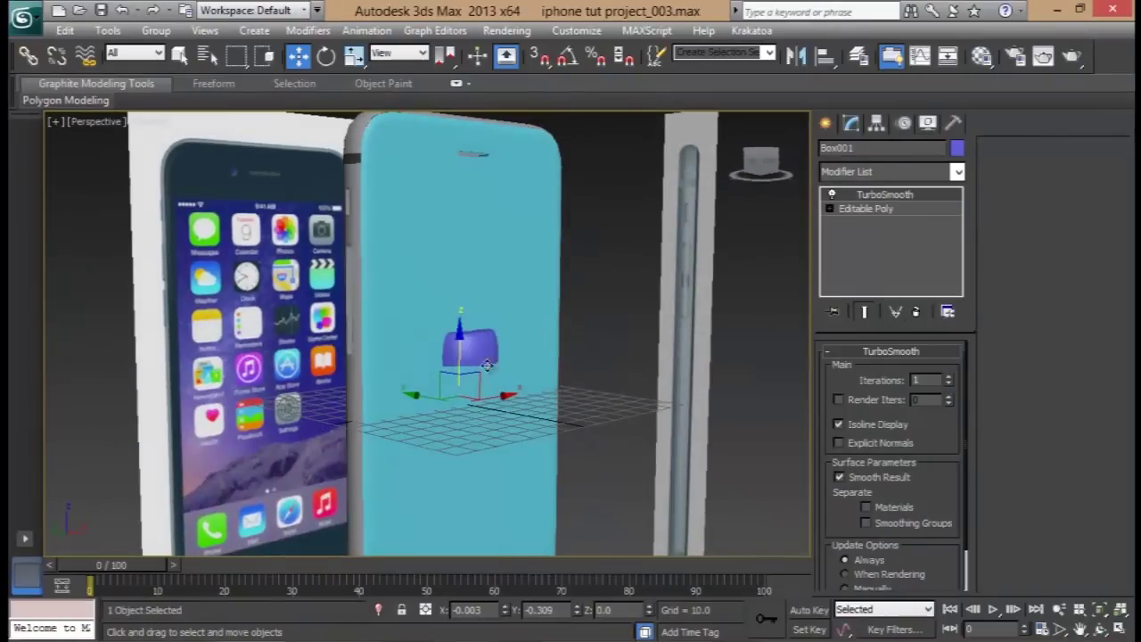
pyautogui.moveTo(530, 334); pyautogui.dragTo(508, 333, button='middle')
pyautogui.keyDown('alt'); pyautogui.moveTo(451, 291); pyautogui.dragTo(462, 216, button='middle'); pyautogui.keyUp('alt')
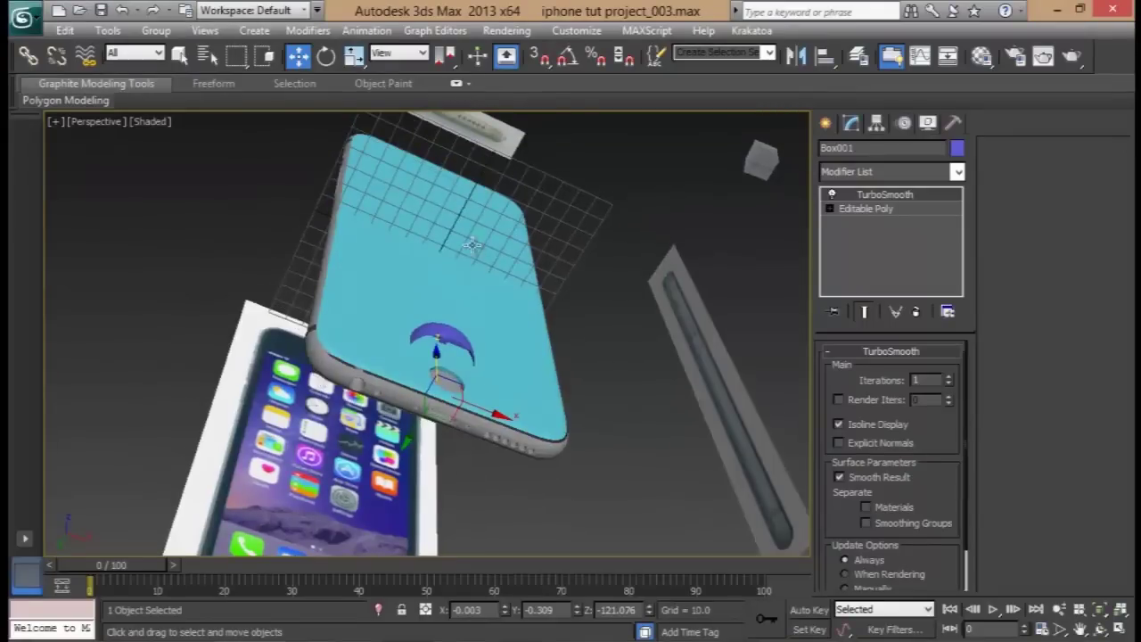
# - Scale the cap down to about 51.8% in X and Y and mirror it across Z without cloning
pyautogui.press('r')
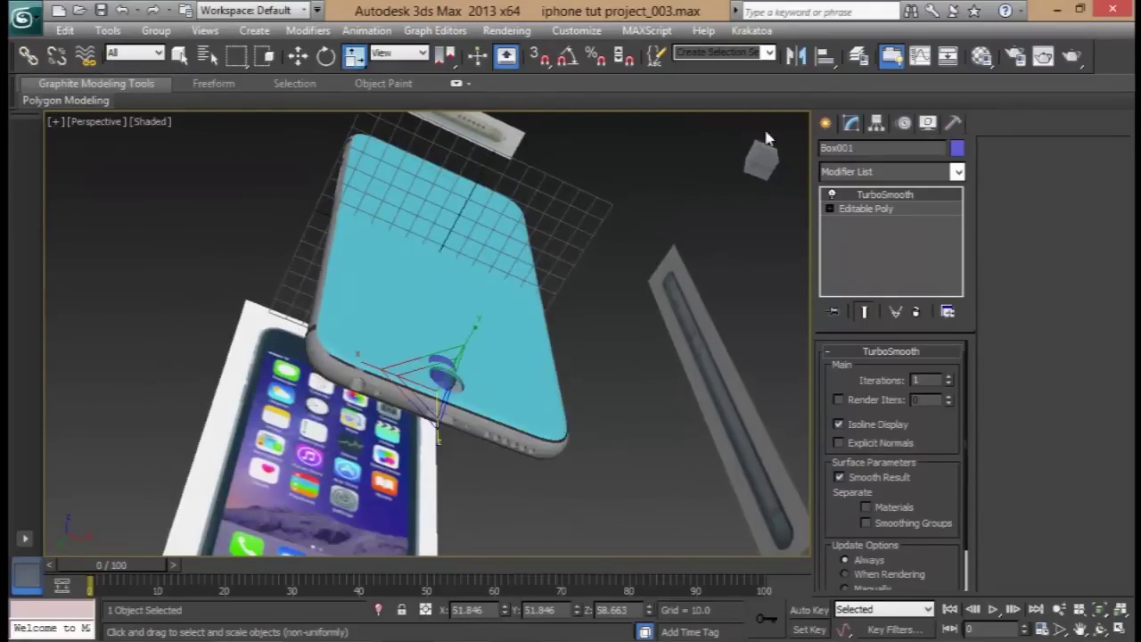
pyautogui.click(797, 56)
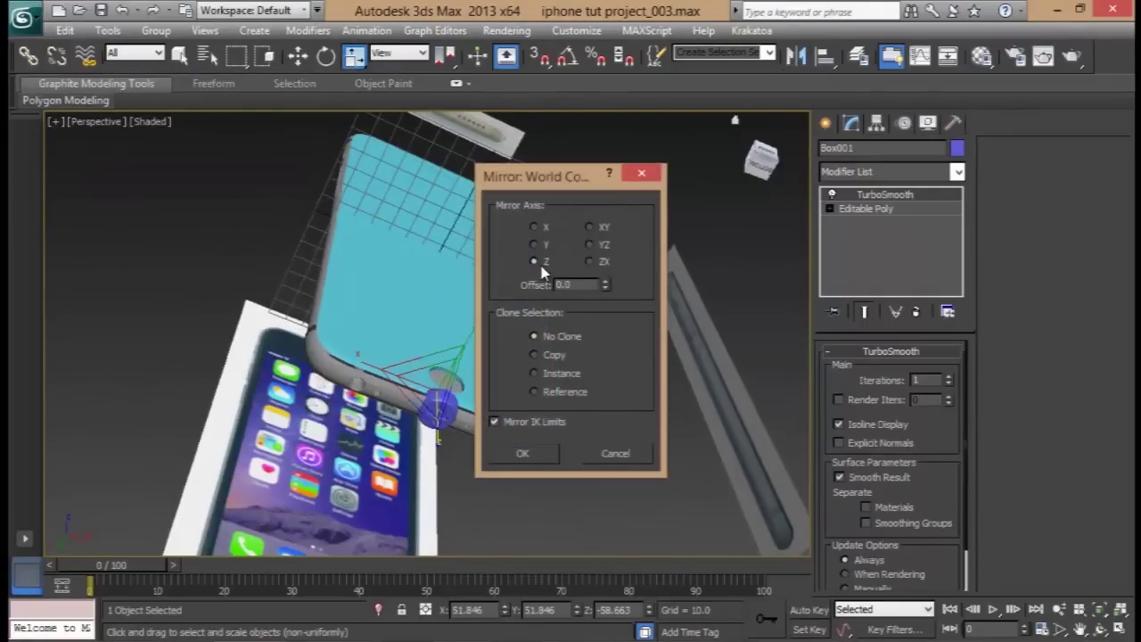
pyautogui.click(535, 456)
# - Shrink the cap to about 5.4% in X and Y and move it near the small round hole beside the charging port
pyautogui.keyDown('alt'); pyautogui.moveTo(526, 482); pyautogui.dragTo(489, 350, button='middle'); pyautogui.keyUp('alt')
pyautogui.scroll(5, 488, 349)
pyautogui.scroll(5, 541, 329)
pyautogui.moveTo(541, 312); pyautogui.dragTo(482, 349, button='middle')
pyautogui.scroll(2, 410, 360)
pyautogui.moveTo(410, 359); pyautogui.dragTo(541, 266, button='middle')
pyautogui.scroll(-2, 471, 321)
pyautogui.moveTo(514, 233); pyautogui.dragTo(518, 317)
pyautogui.press('w')
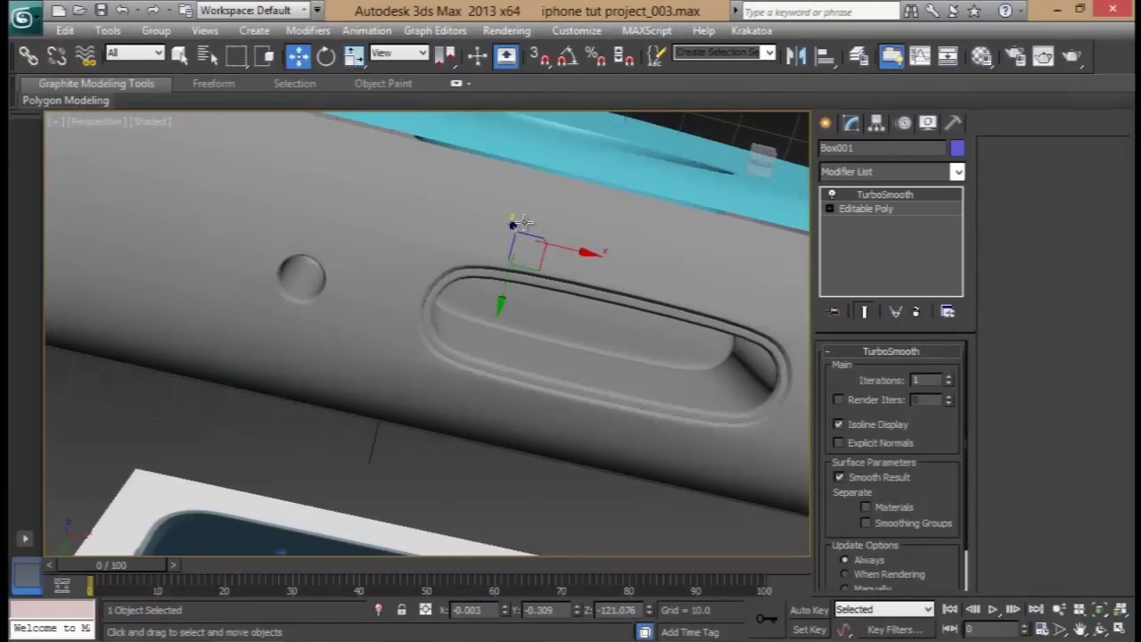
pyautogui.moveTo(512, 222); pyautogui.dragTo(337, 437)
pyautogui.press('r')
# - Center the cap over the round hole beside the charging port in the Bottom view and scale it to fit
pyautogui.keyDown('alt'); pyautogui.moveTo(362, 298); pyautogui.dragTo(348, 264, button='middle'); pyautogui.keyUp('alt')
pyautogui.hotkey('alt', 'w')
pyautogui.moveTo(259, 198); pyautogui.dragTo(432, 250, button='middle')
pyautogui.moveTo(143, 239); pyautogui.dragTo(365, 241, button='middle')
pyautogui.hotkey('alt', 'w')
pyautogui.moveTo(182, 362); pyautogui.dragTo(340, 315, button='middle')
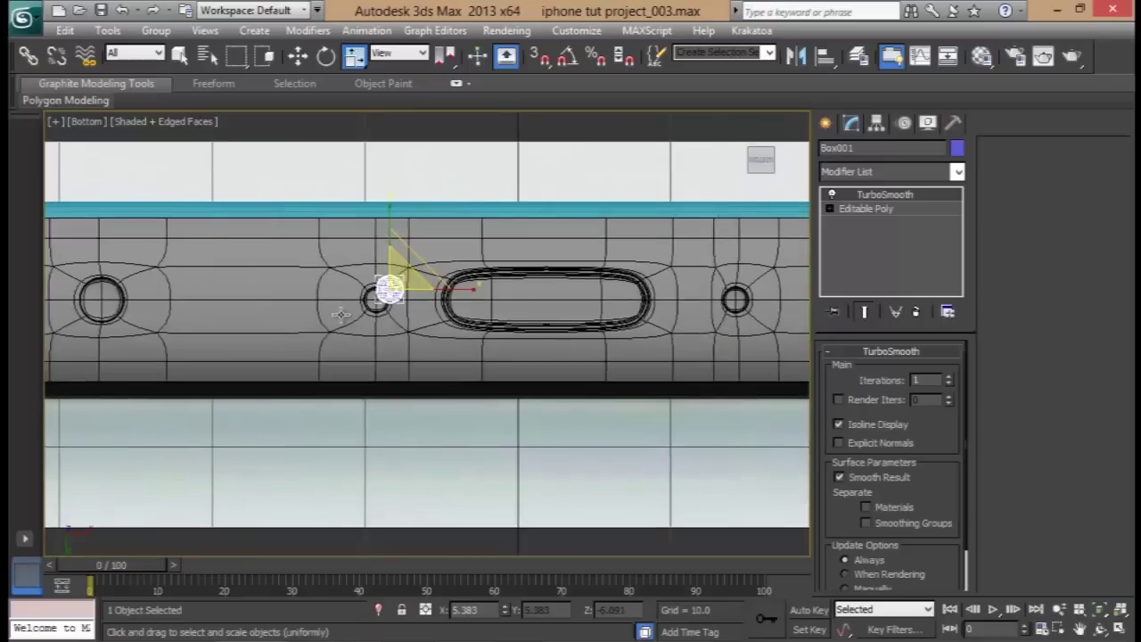
pyautogui.scroll(8, 342, 313)
pyautogui.moveTo(541, 234); pyautogui.dragTo(511, 244)
pyautogui.press('w')
pyautogui.press('r')
pyautogui.press('w')
pyautogui.moveTo(476, 280); pyautogui.dragTo(453, 296)
pyautogui.press('r')
# - Raise the cap along Z in the Perspective view until it sits inside the round hole
pyautogui.hotkey('alt', 'w')
pyautogui.rightClick(588, 407)
pyautogui.hotkey('alt', 'w')
pyautogui.keyDown('alt'); pyautogui.moveTo(487, 380); pyautogui.dragTo(372, 365, button='middle'); pyautogui.keyUp('alt')
pyautogui.press('w')
pyautogui.moveTo(308, 191); pyautogui.dragTo(311, 169)
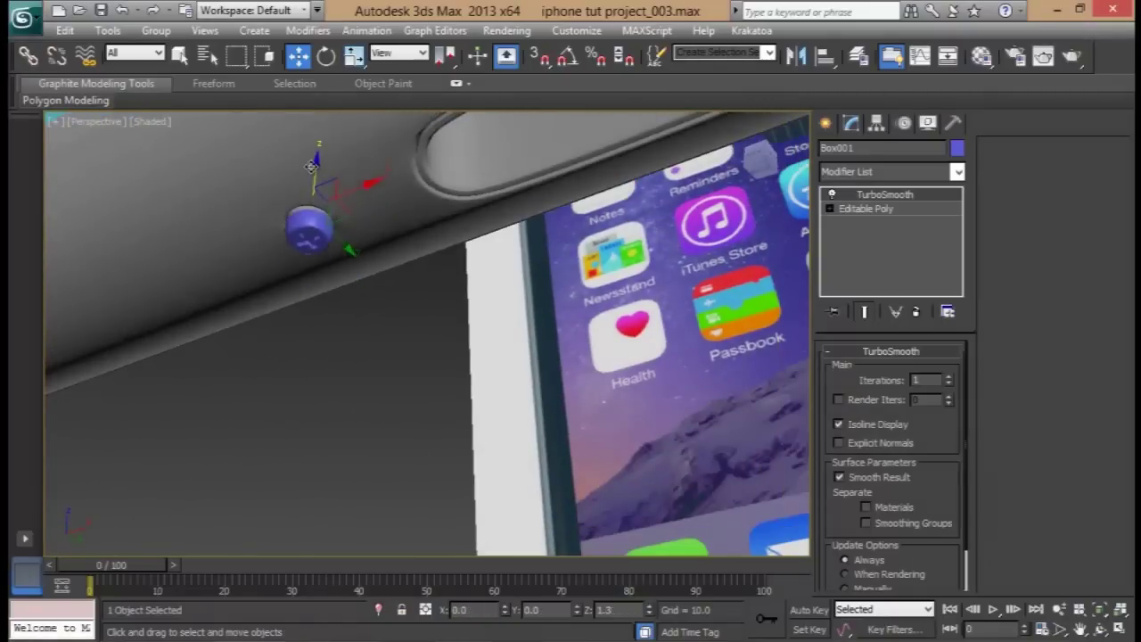
pyautogui.keyDown('alt'); pyautogui.moveTo(315, 149); pyautogui.dragTo(334, 198, button='middle'); pyautogui.keyUp('alt')
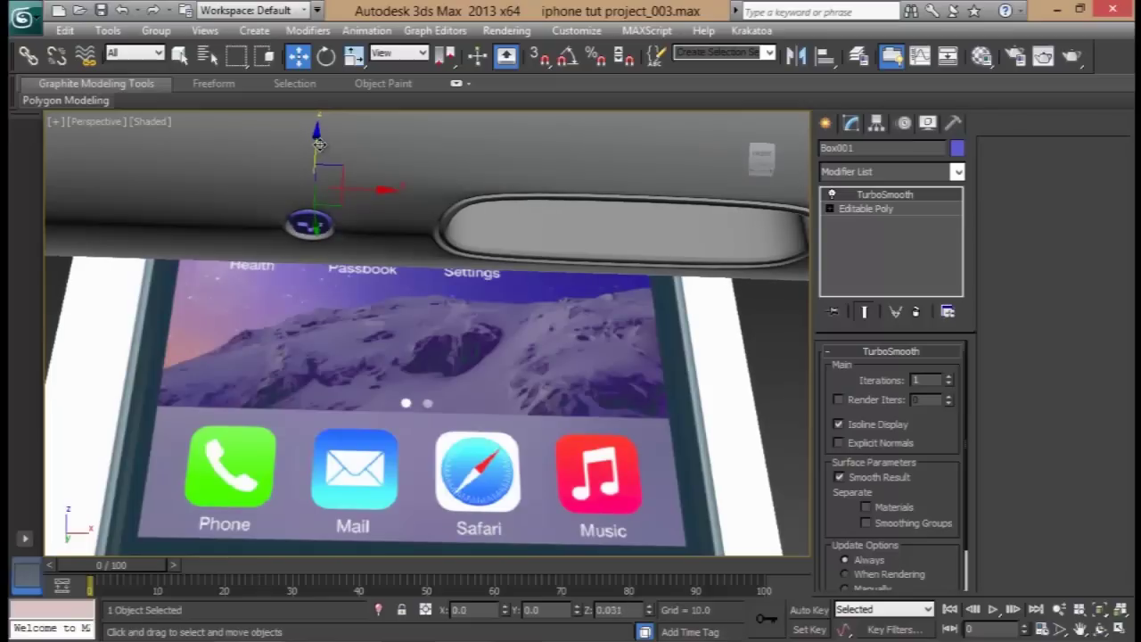
pyautogui.keyDown('alt'); pyautogui.moveTo(358, 230); pyautogui.dragTo(351, 140, button='middle'); pyautogui.keyUp('alt')
# - Isolate the cap and show its Editable Poly base mesh with edged faces
pyautogui.hotkey('alt', 'q')
pyautogui.keyDown('alt'); pyautogui.moveTo(425, 326); pyautogui.dragTo(519, 520, button='middle'); pyautogui.keyUp('alt')
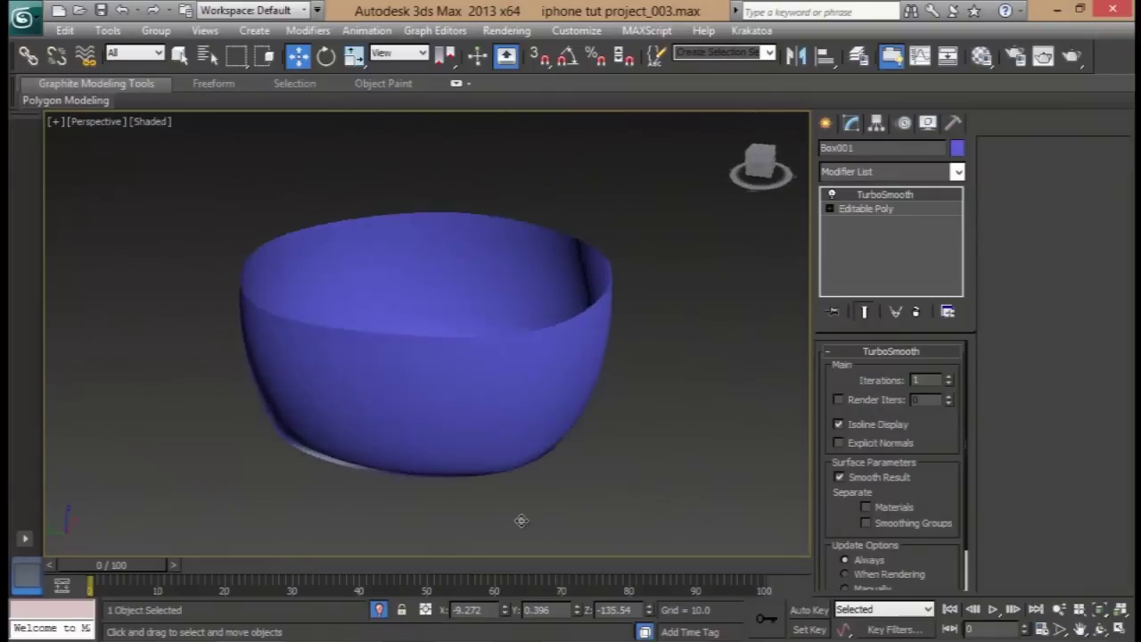
pyautogui.click(856, 211)
pyautogui.press('F4')
pyautogui.keyDown('alt'); pyautogui.moveTo(575, 315); pyautogui.dragTo(403, 224, button='middle'); pyautogui.keyUp('alt')
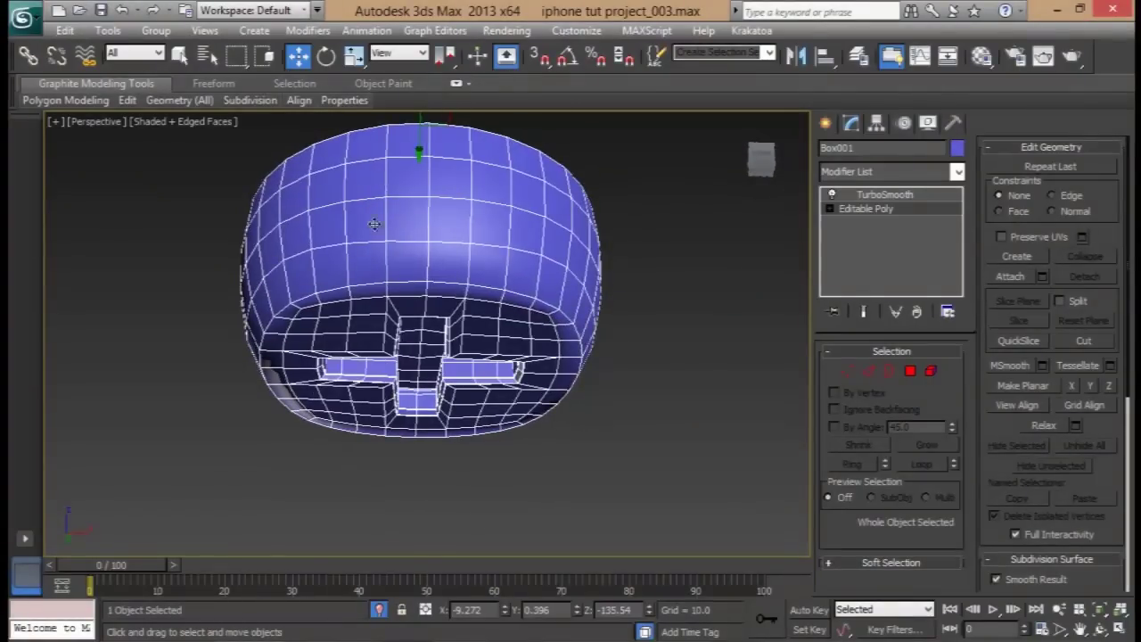
pyautogui.keyDown('alt'); pyautogui.moveTo(420, 161); pyautogui.dragTo(439, 378, button='middle'); pyautogui.keyUp('alt')
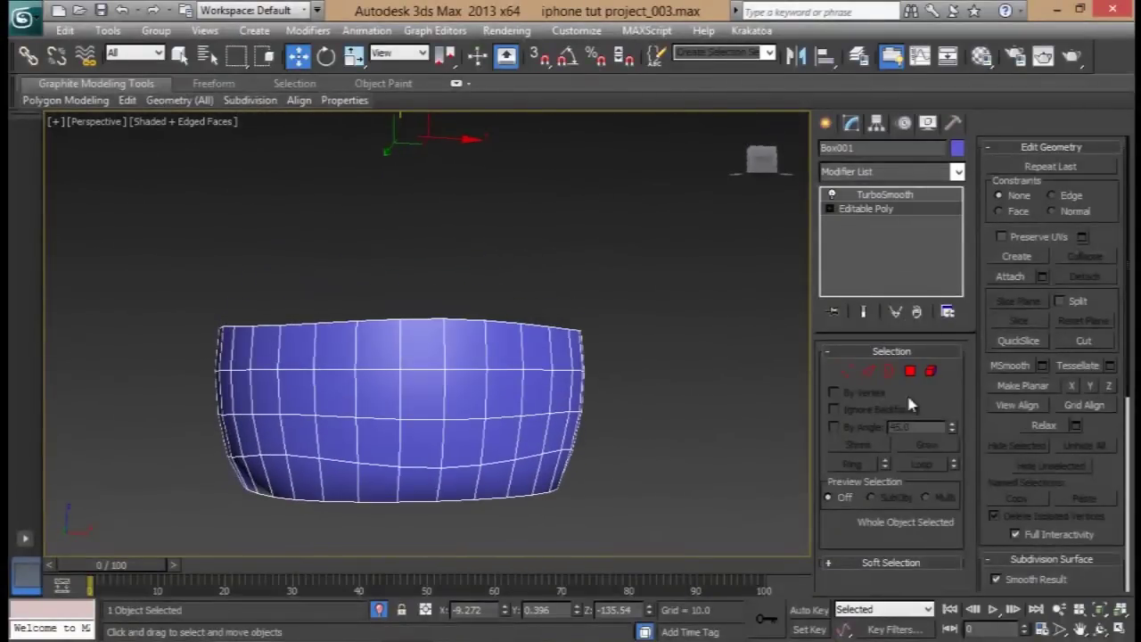
# - Flatten the cap's top rim and three side edge loops along Z with Make Planar
pyautogui.click(870, 372)
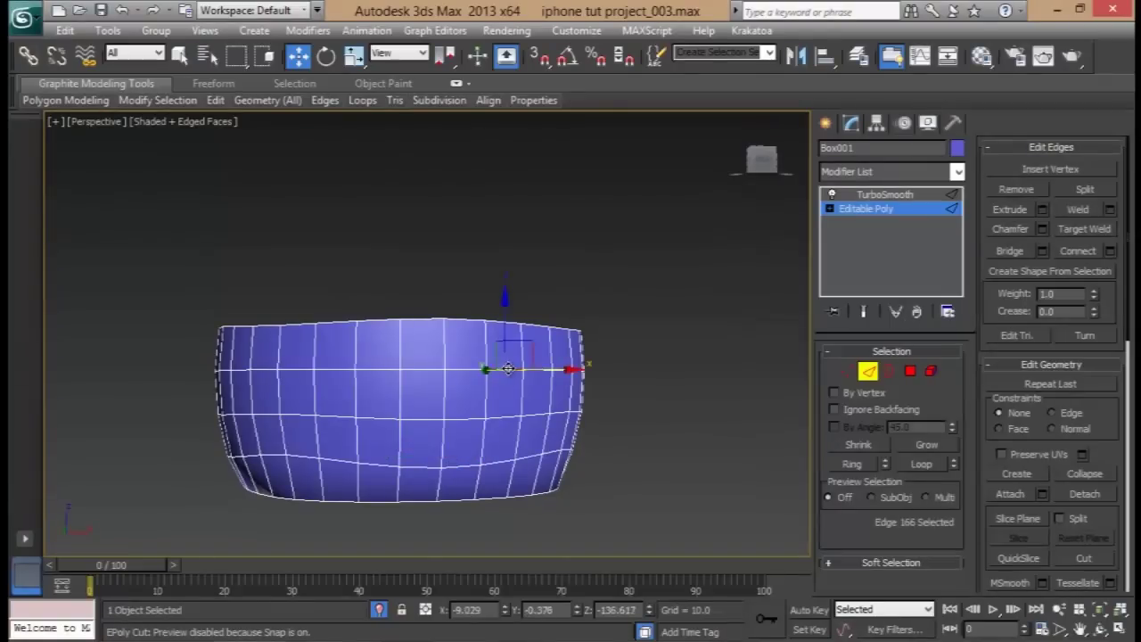
pyautogui.doubleClick(513, 370)
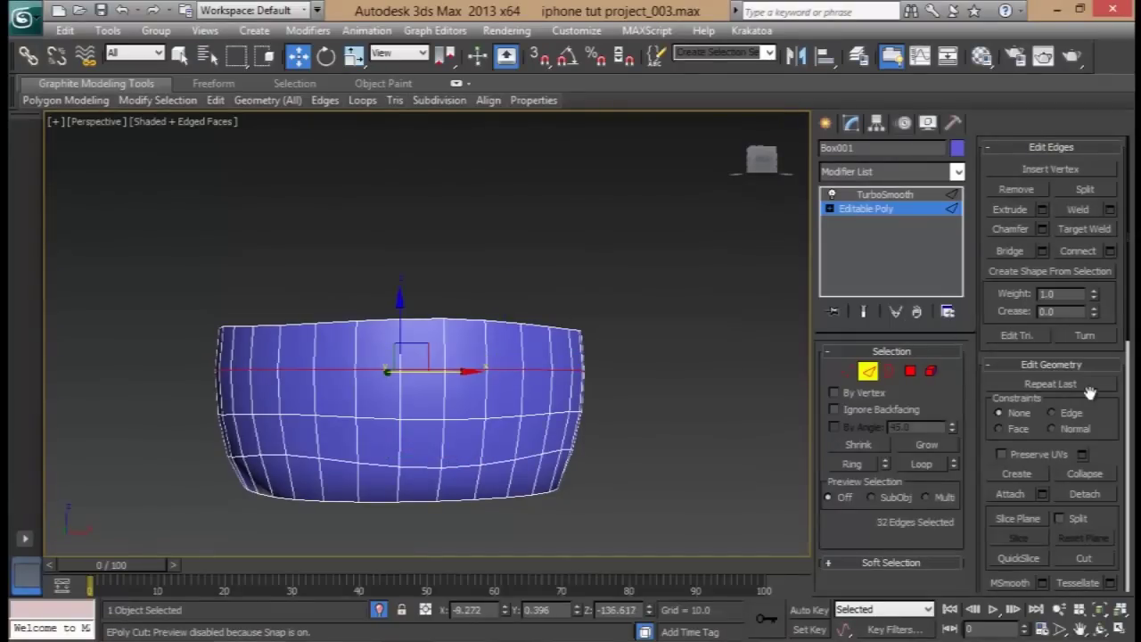
pyautogui.moveTo(1105, 444); pyautogui.dragTo(1125, 205)
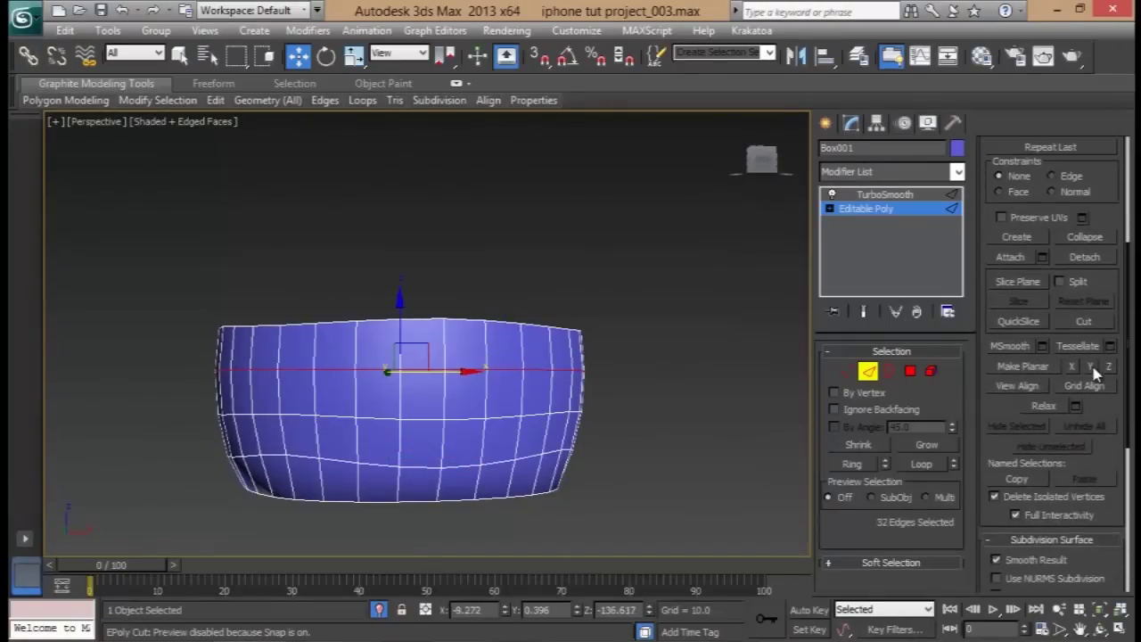
pyautogui.click(457, 320)
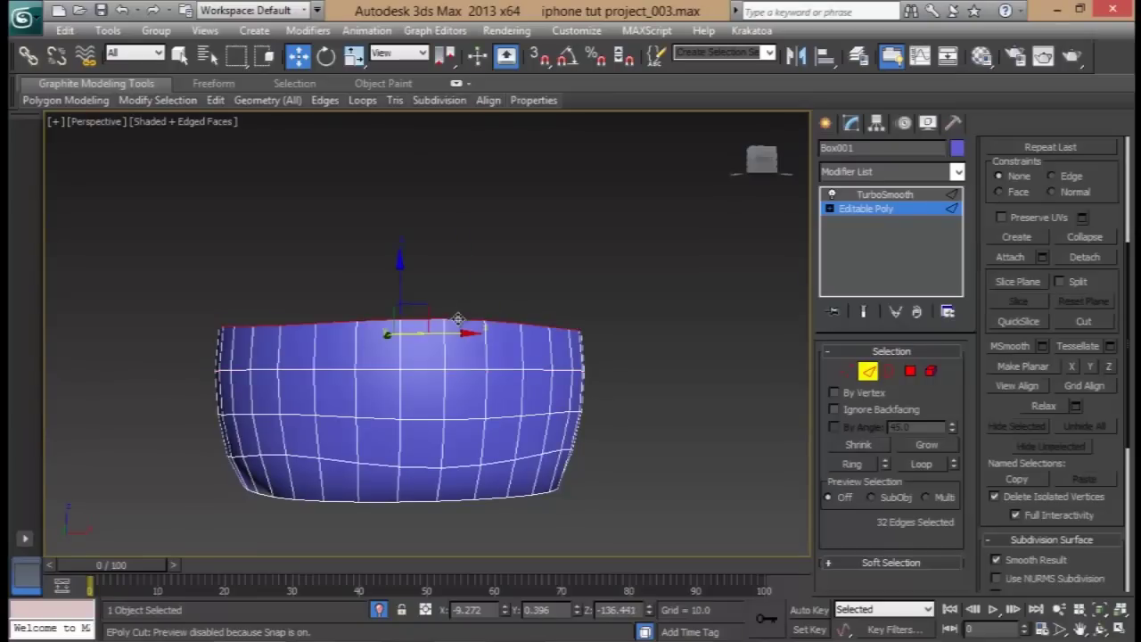
pyautogui.doubleClick(373, 413)
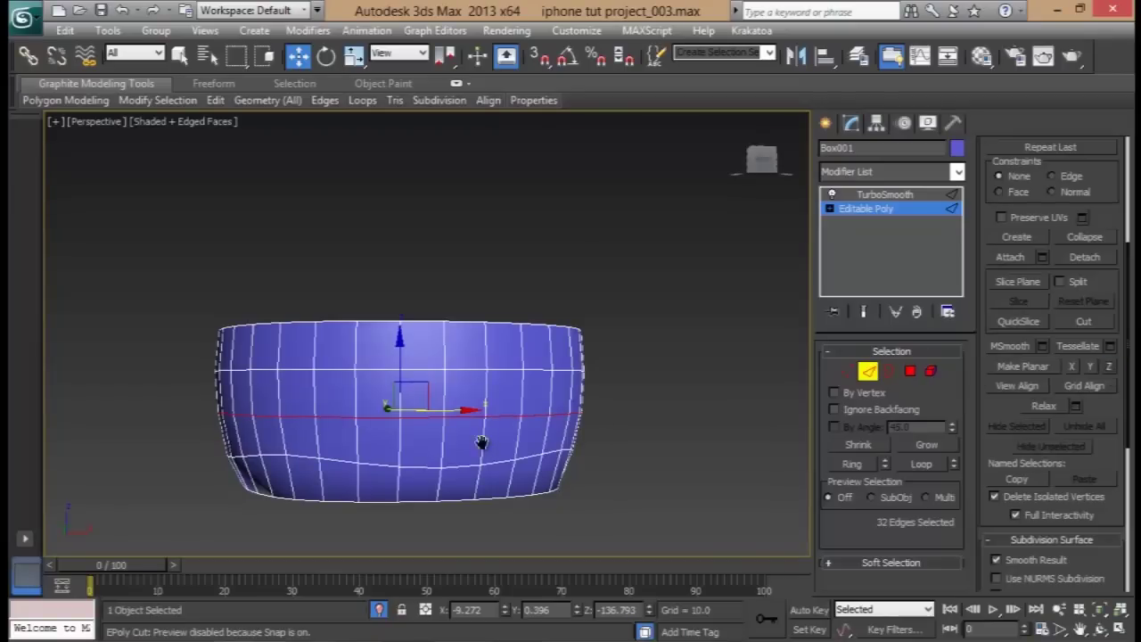
pyautogui.moveTo(485, 444); pyautogui.dragTo(491, 376, button='middle')
pyautogui.doubleClick(426, 398)
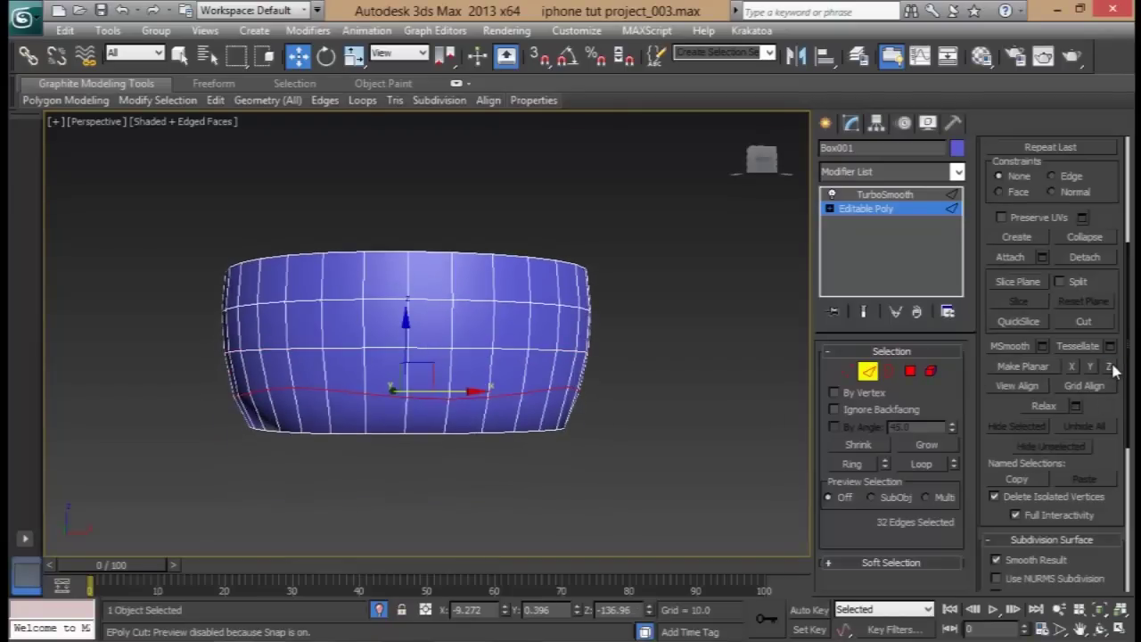
pyautogui.moveTo(468, 326); pyautogui.dragTo(469, 343, button='middle')
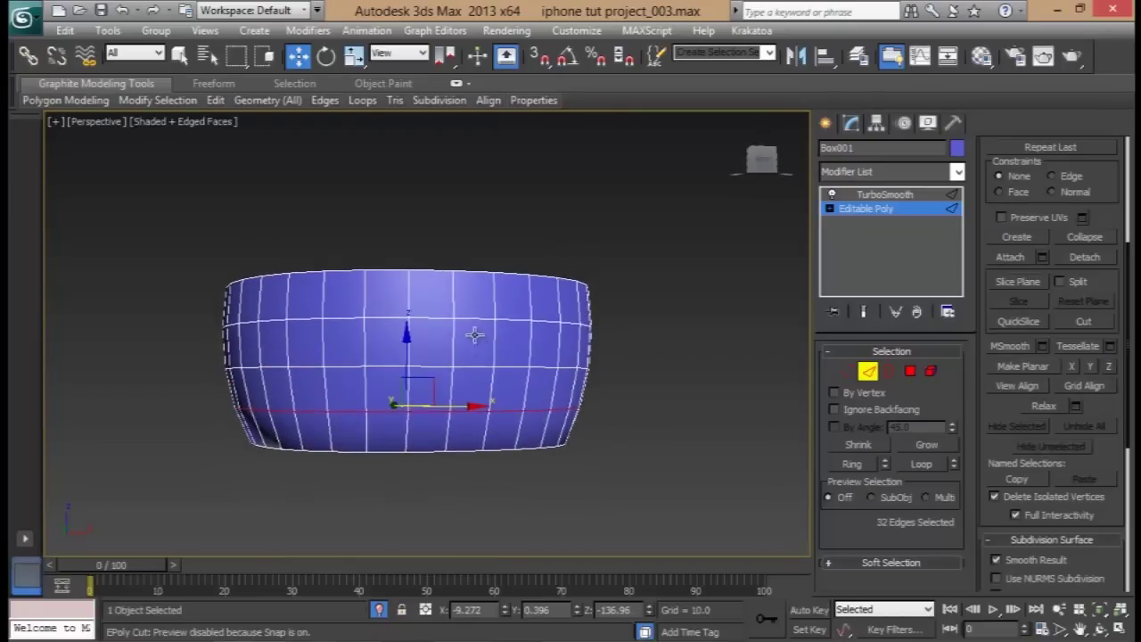
# - Scale the lowest side edge loop inward in the Front view to line up with the cap's bottom rim
pyautogui.hotkey('alt', 'w')
pyautogui.rightClick(480, 321)
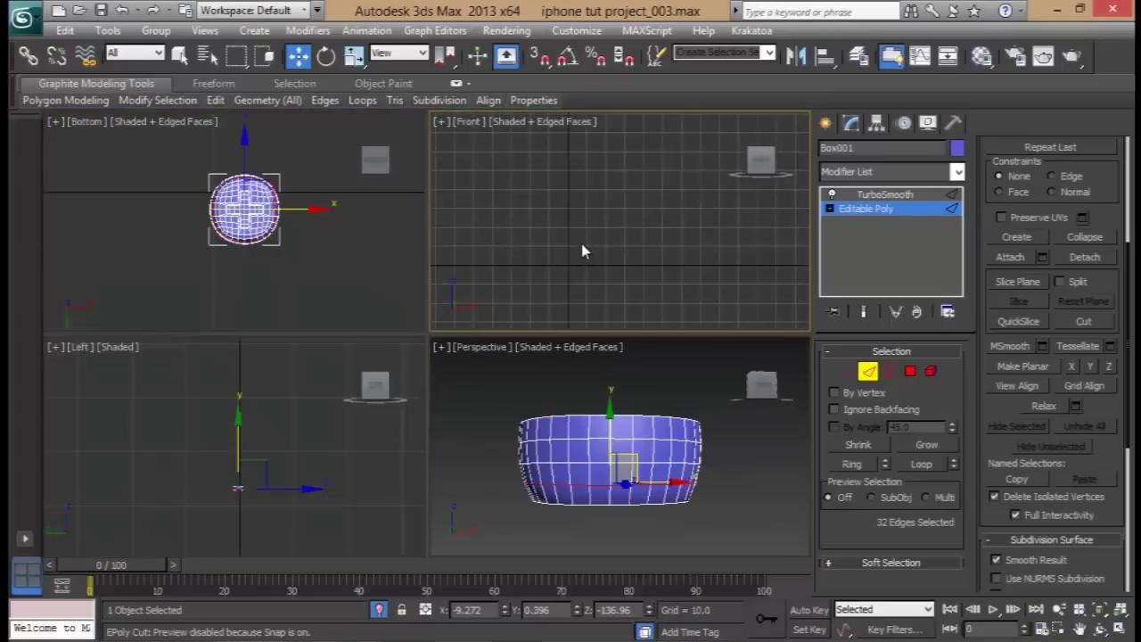
pyautogui.scroll(-5, 609, 228)
pyautogui.hotkey('alt', 'w')
pyautogui.moveTo(575, 267); pyautogui.dragTo(577, 179, button='middle')
pyautogui.scroll(6, 533, 331)
pyautogui.moveTo(538, 345); pyautogui.dragTo(349, 310, button='middle')
pyautogui.press('r')
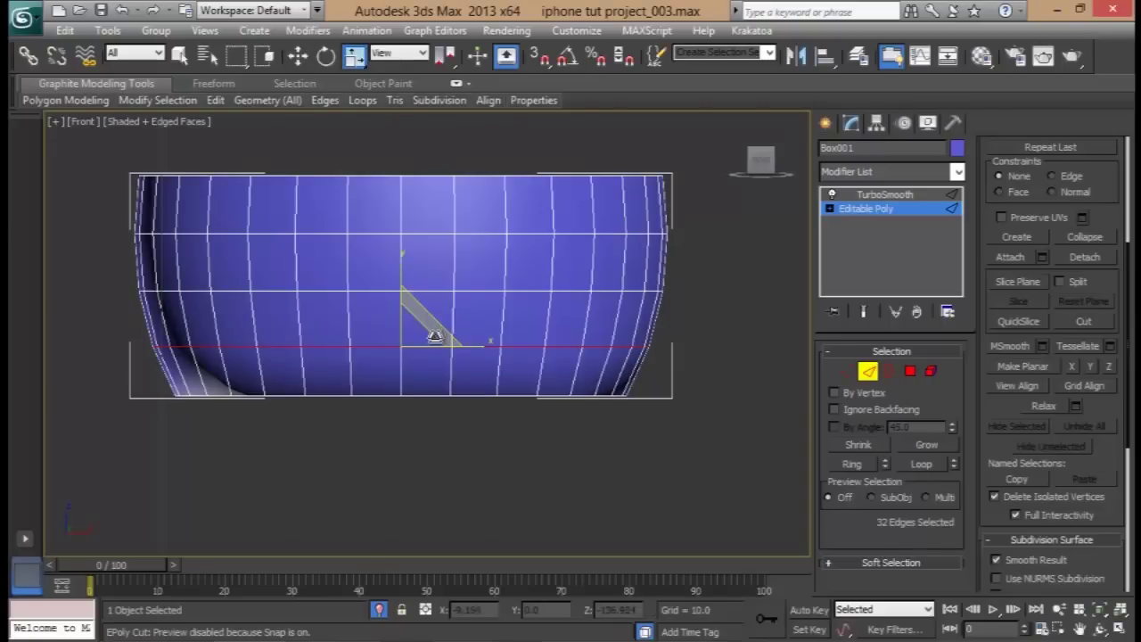
pyautogui.moveTo(410, 334); pyautogui.dragTo(406, 344)
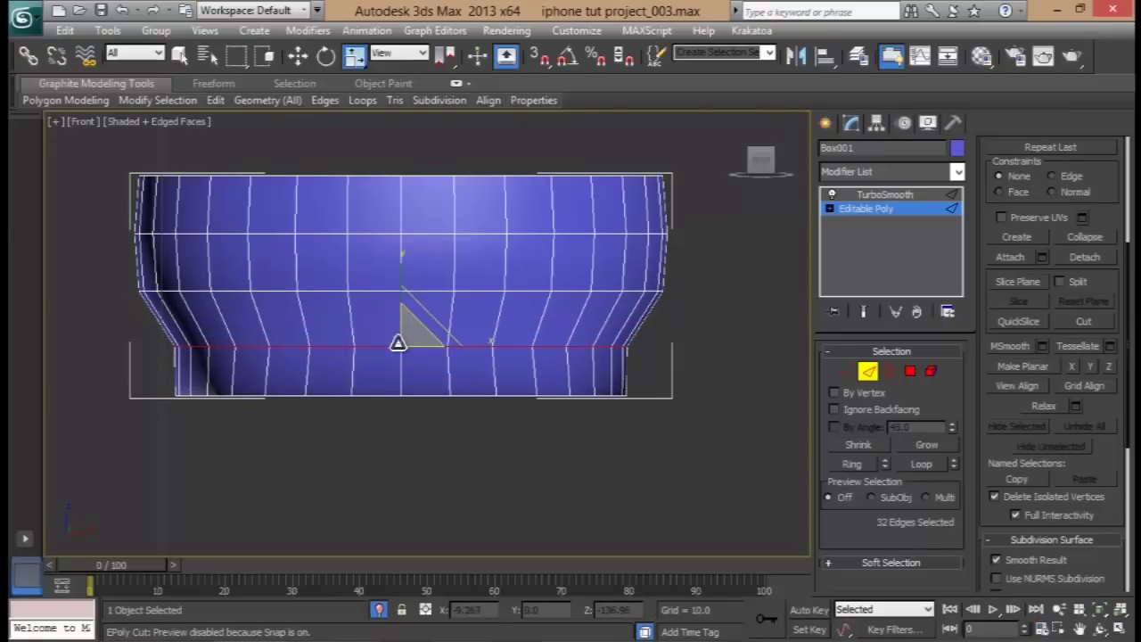
# - Scale the other two side edge loops and the top rim inward so the cap's walls are straight, the rim to about 87%
pyautogui.doubleClick(362, 290)
pyautogui.moveTo(410, 281); pyautogui.dragTo(410, 293)
pyautogui.doubleClick(431, 233)
pyautogui.moveTo(418, 224); pyautogui.dragTo(420, 239)
pyautogui.doubleClick(392, 175)
pyautogui.moveTo(408, 160); pyautogui.dragTo(416, 174)
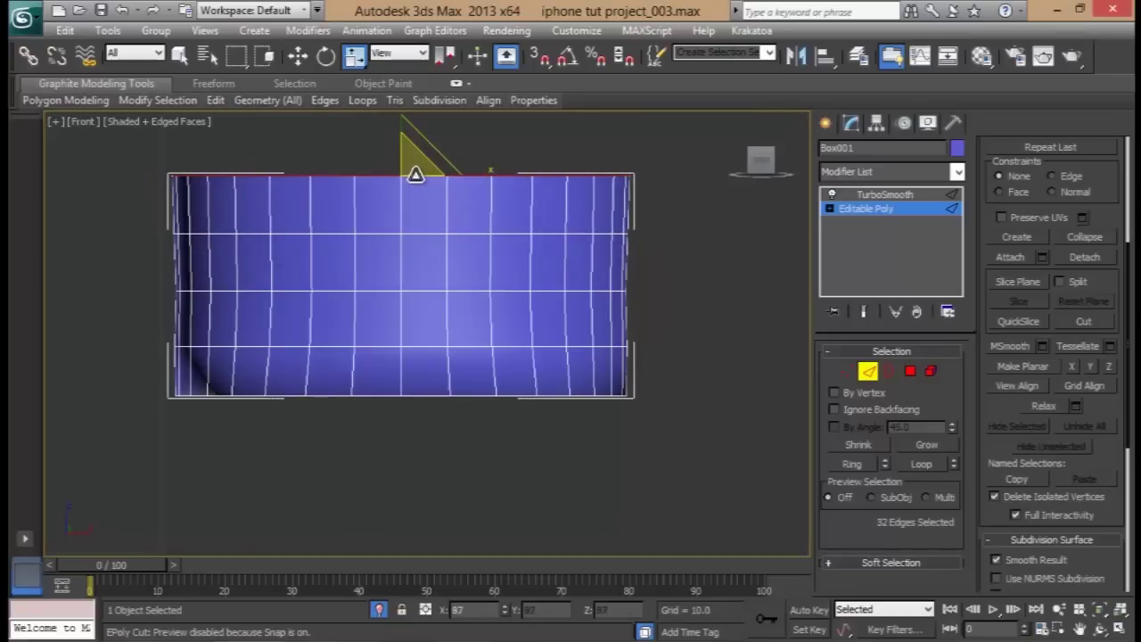
pyautogui.click(868, 371)
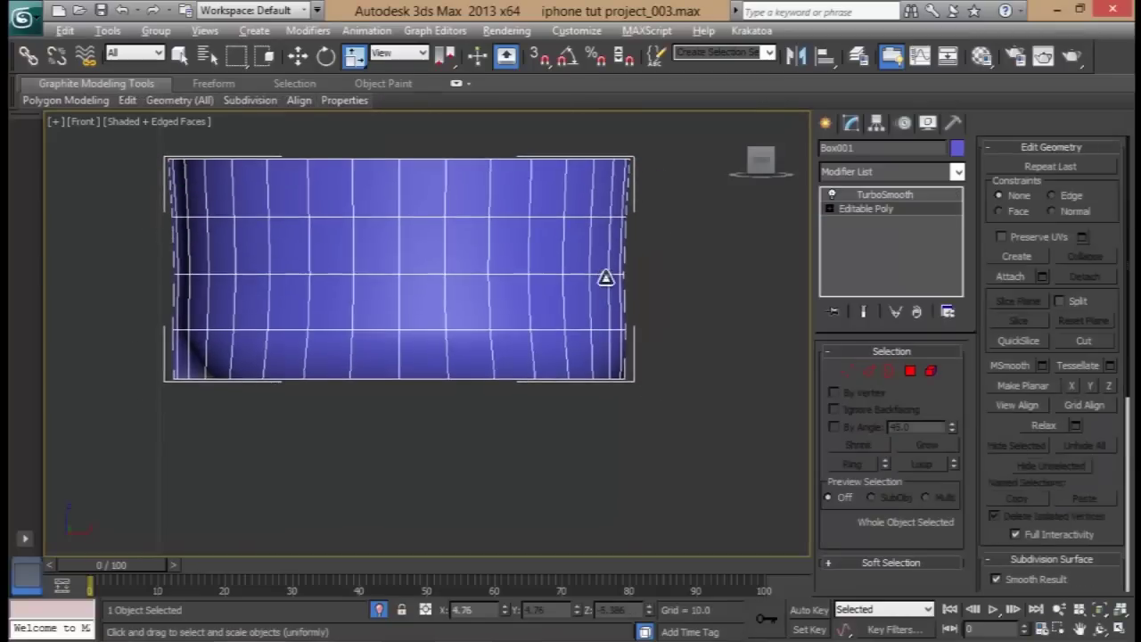
# - Select the middle side edge loop of the cap in the Perspective view and scale it to about 102%
pyautogui.hotkey('alt', 'w')
pyautogui.hotkey('alt', 'w')
pyautogui.keyDown('alt'); pyautogui.moveTo(618, 412); pyautogui.dragTo(548, 361, button='middle'); pyautogui.keyUp('alt')
pyautogui.click(420, 394)
pyautogui.click(866, 209)
pyautogui.click(868, 371)
pyautogui.hotkey('alt', 'c')
pyautogui.click(389, 363)
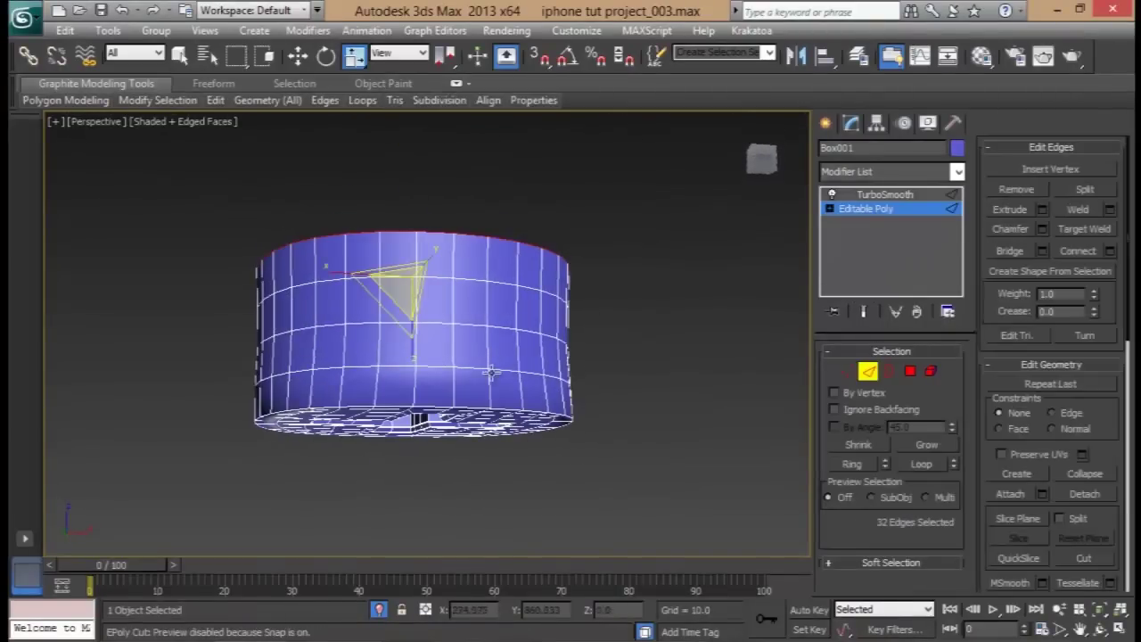
pyautogui.doubleClick(473, 368)
pyautogui.keyDown('alt'); pyautogui.moveTo(474, 369); pyautogui.dragTo(495, 399, button='middle'); pyautogui.keyUp('alt')
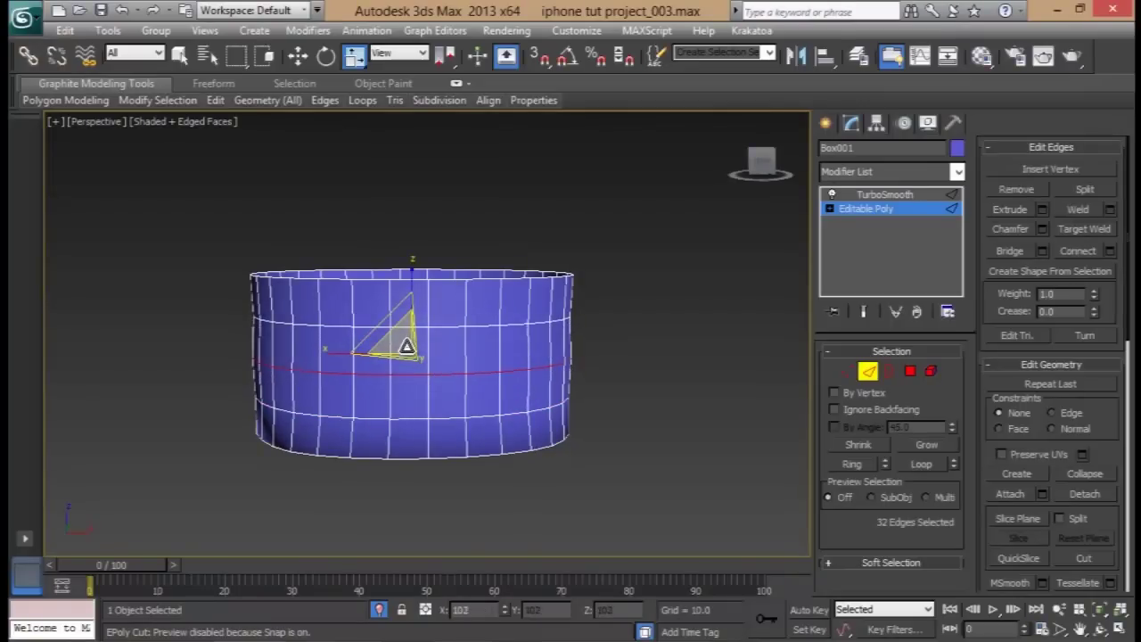
# - Return the cap to its TurboSmooth level and leave isolation to show it in the phone frame
pyautogui.keyDown('alt'); pyautogui.moveTo(624, 369); pyautogui.dragTo(774, 357, button='middle'); pyautogui.keyUp('alt')
pyautogui.click(869, 379)
pyautogui.click(885, 195)
pyautogui.keyDown('alt'); pyautogui.moveTo(543, 342); pyautogui.dragTo(618, 336, button='middle'); pyautogui.keyUp('alt')
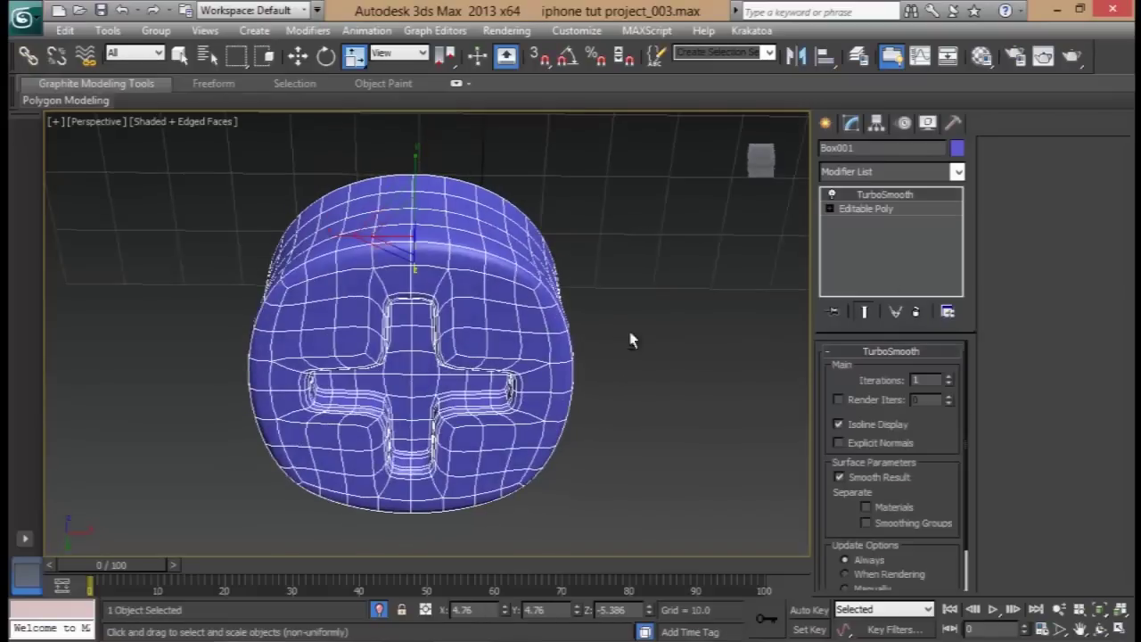
pyautogui.keyDown('alt'); pyautogui.moveTo(638, 272); pyautogui.dragTo(615, 296, button='middle'); pyautogui.keyUp('alt')
pyautogui.hotkey('alt', 'q')
pyautogui.keyDown('alt'); pyautogui.moveTo(512, 285); pyautogui.dragTo(401, 236, button='middle'); pyautogui.keyUp('alt')
pyautogui.keyDown('alt'); pyautogui.moveTo(320, 184); pyautogui.dragTo(502, 229, button='middle'); pyautogui.keyUp('alt')
# - Refine the screw's fit inside the round hole in the Bottom view
pyautogui.hotkey('alt', 'w')
pyautogui.middleClick(285, 240)
pyautogui.hotkey('alt', 'w')
pyautogui.moveTo(520, 384); pyautogui.dragTo(496, 355, button='middle')
pyautogui.moveTo(456, 279); pyautogui.dragTo(513, 297)
pyautogui.press('w')
# - Raise the screw along Z in the Front view to about -135.3 so it sits deeper in its hole
pyautogui.hotkey('alt', 'w')
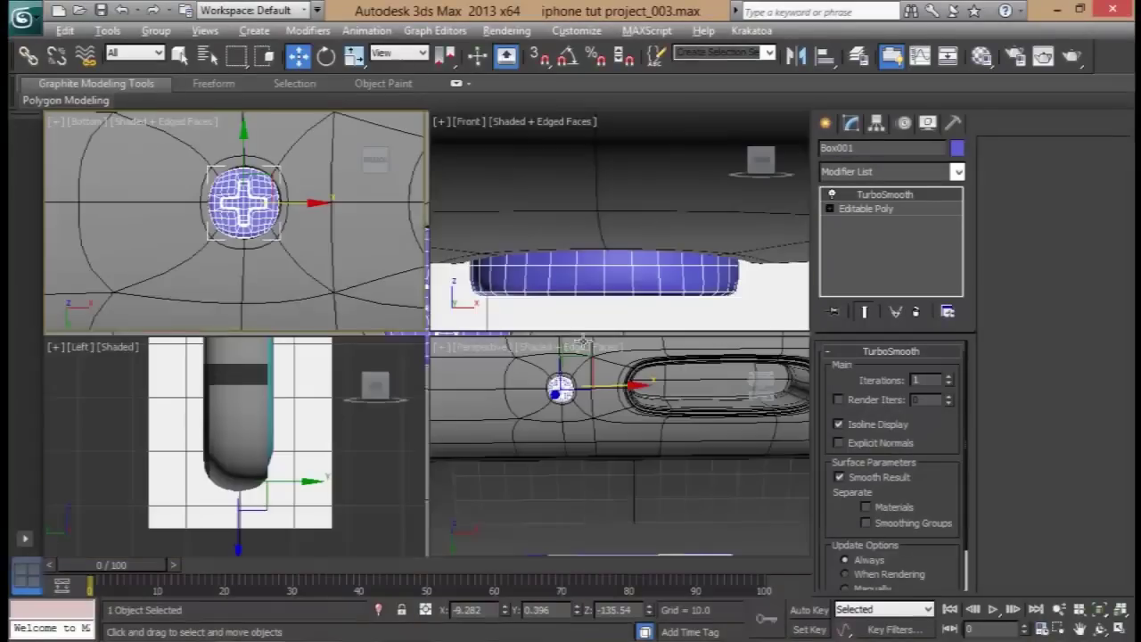
pyautogui.scroll(-3, 606, 252)
pyautogui.moveTo(618, 231); pyautogui.dragTo(609, 283, button='middle')
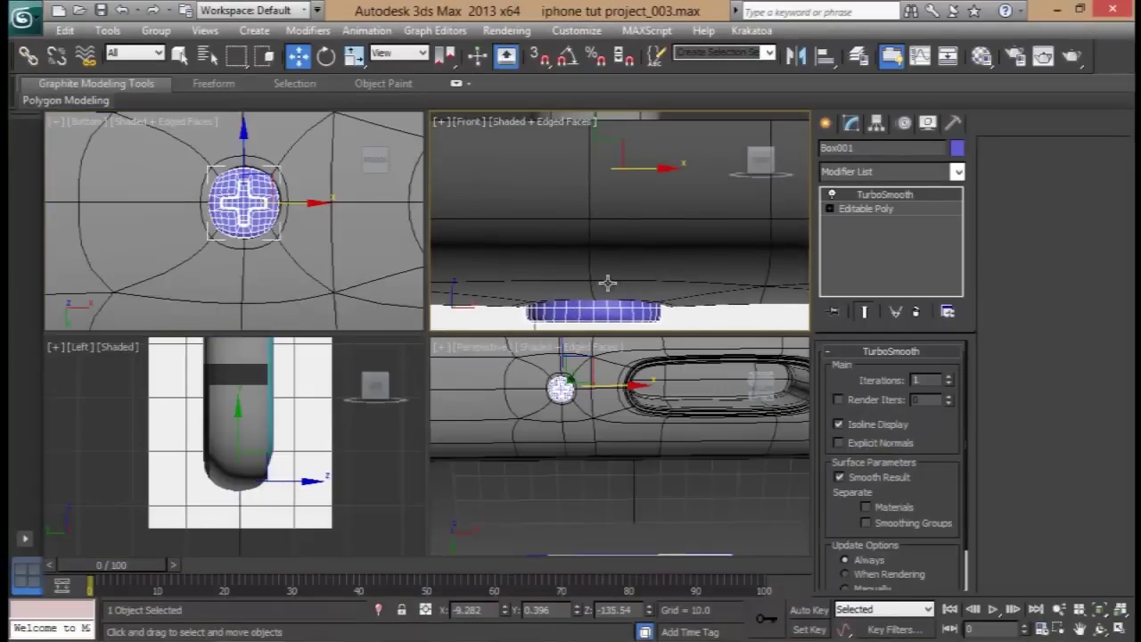
pyautogui.moveTo(595, 130); pyautogui.dragTo(595, 111)
pyautogui.keyDown('alt'); pyautogui.moveTo(631, 477); pyautogui.dragTo(634, 486, button='middle'); pyautogui.keyUp('alt')
pyautogui.hotkey('alt', 'w')
# - Clone the screw about 23.5 units along X into the round hole on the other side of the charging port
pyautogui.keyDown('alt'); pyautogui.moveTo(570, 393); pyautogui.dragTo(428, 370, button='middle'); pyautogui.keyUp('alt')
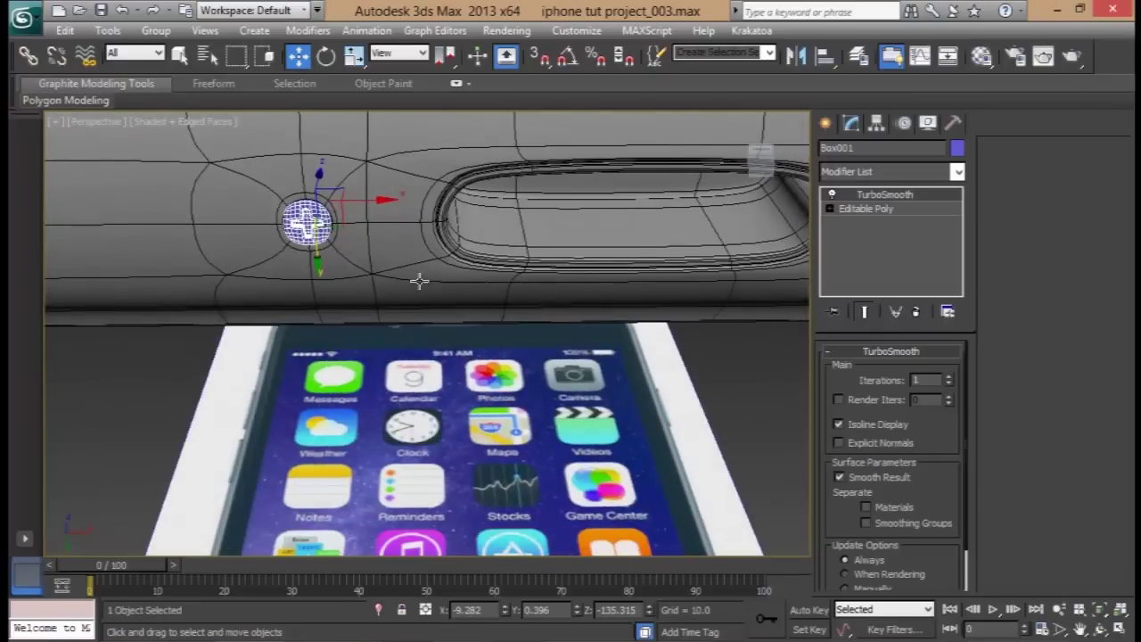
pyautogui.moveTo(313, 317); pyautogui.dragTo(298, 318, button='middle')
pyautogui.scroll(-1, 357, 295)
pyautogui.moveTo(432, 271); pyautogui.dragTo(378, 277, button='middle')
pyautogui.scroll(-1, 357, 281)
pyautogui.moveTo(259, 291); pyautogui.dragTo(174, 286, button='middle')
pyautogui.keyDown('shift'); pyautogui.moveTo(277, 247); pyautogui.dragTo(737, 262); pyautogui.keyUp('shift')
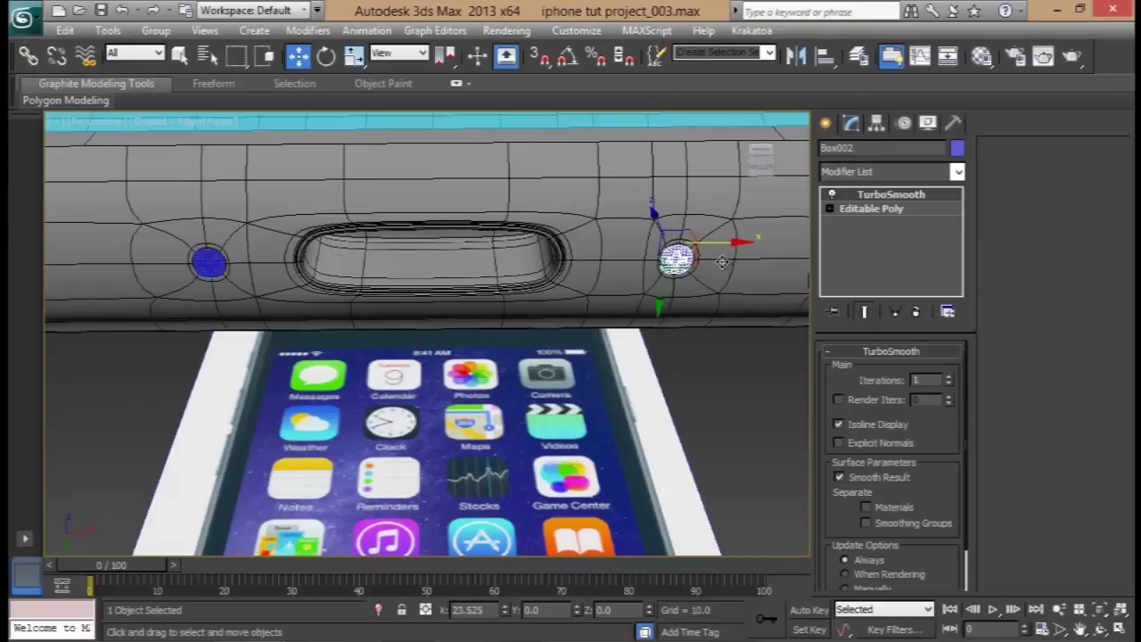
pyautogui.keyDown('shift'); pyautogui.moveTo(722, 261); pyautogui.dragTo(723, 261); pyautogui.keyUp('shift')
pyautogui.click(572, 408)
pyautogui.moveTo(572, 352)
pyautogui.mouseDown(button='middle')
pyautogui.moveTo(484, 382)
pyautogui.moveTo(436, 317)
pyautogui.moveTo(517, 387)
pyautogui.mouseUp(button='middle')
pyautogui.click(564, 455)
# - Nudge the copied screw along X to center it in its hole
pyautogui.moveTo(618, 331); pyautogui.dragTo(380, 362, button='middle')
pyautogui.scroll(3, 380, 362)
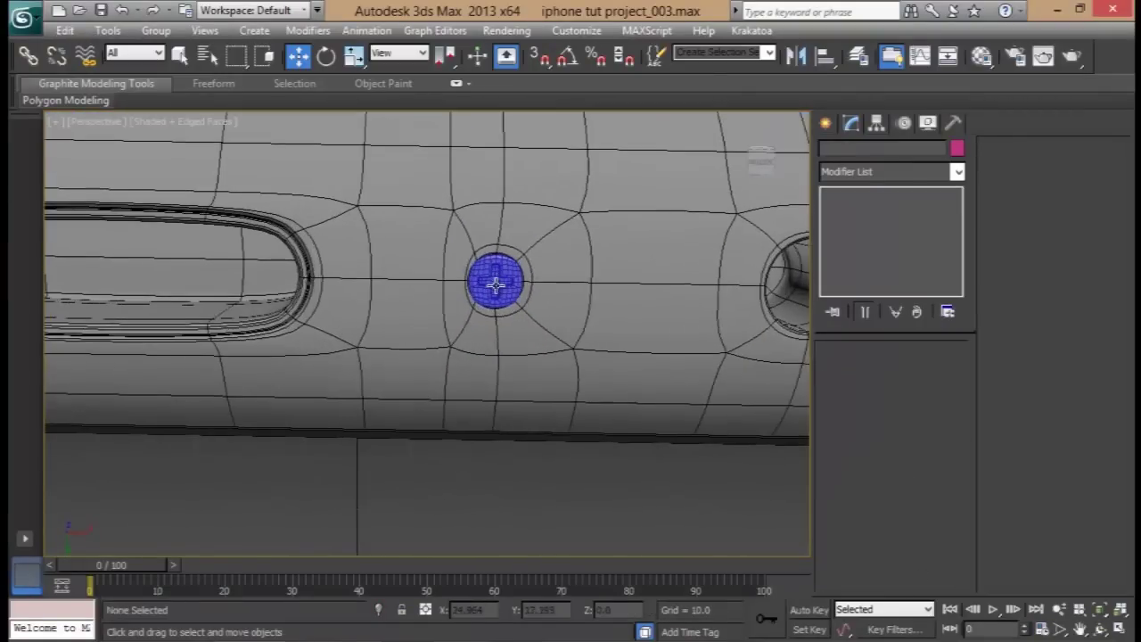
pyautogui.click(497, 283)
pyautogui.moveTo(544, 274); pyautogui.dragTo(546, 273)
pyautogui.keyDown('alt'); pyautogui.moveTo(546, 274); pyautogui.dragTo(499, 375, button='middle'); pyautogui.keyUp('alt')
# - Examine the two screws and the openings along the phone's bottom edge
pyautogui.scroll(-3, 493, 317)
pyautogui.scroll(-8, 517, 301)
pyautogui.scroll(-2, 550, 252)
pyautogui.moveTo(550, 253); pyautogui.dragTo(403, 321, button='middle')
pyautogui.scroll(5, 417, 369)
pyautogui.scroll(-1, 440, 333)
pyautogui.scroll(-4, 493, 346)
pyautogui.scroll(2, 500, 333)
pyautogui.scroll(3, 498, 333)
pyautogui.scroll(2, 420, 331)
pyautogui.scroll(-5, 414, 346)
# - Switch to Windows Photo Viewer and examine the side slots and buttons in the iphone6render reference picture
pyautogui.hotkey('alt', 'Tab')
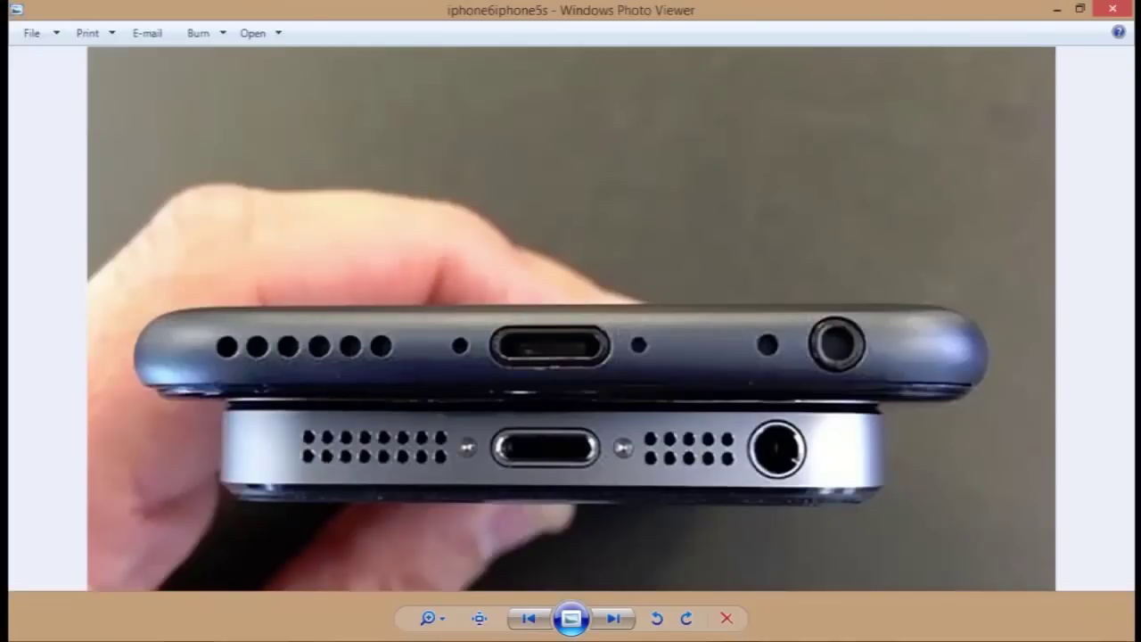
pyautogui.press('Right')
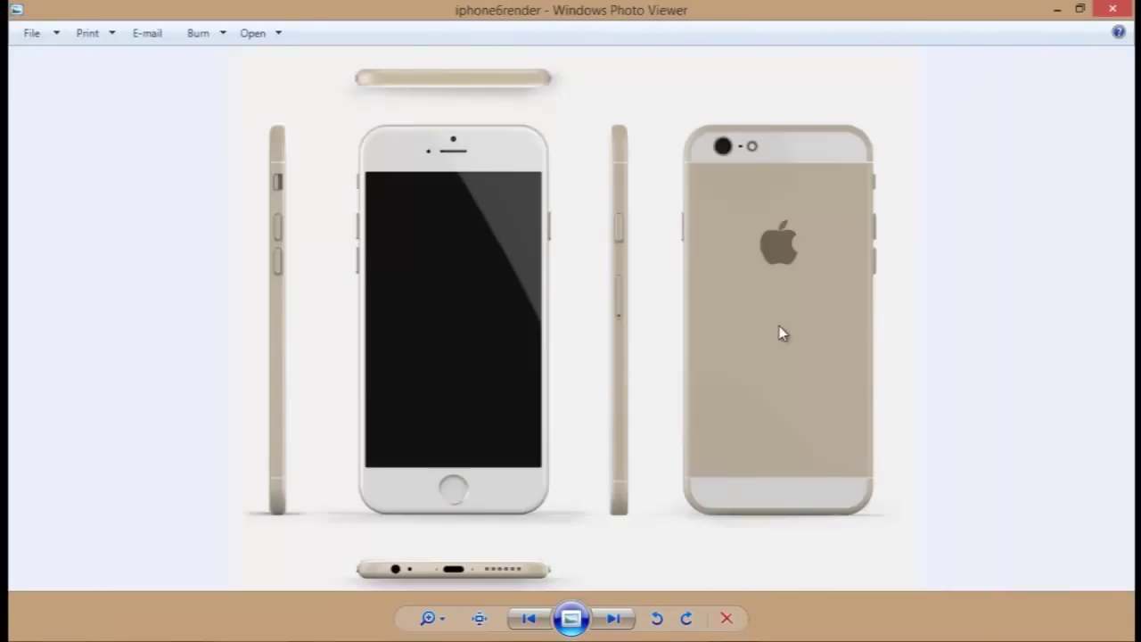
pyautogui.scroll(3, 626, 275)
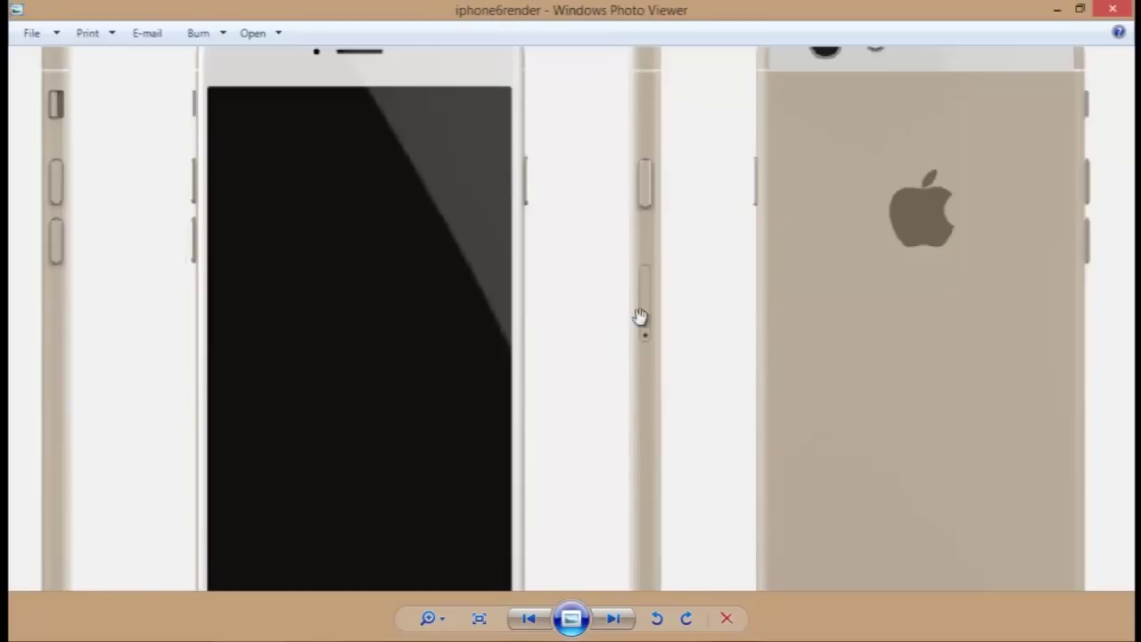
pyautogui.scroll(-4, 528, 295)
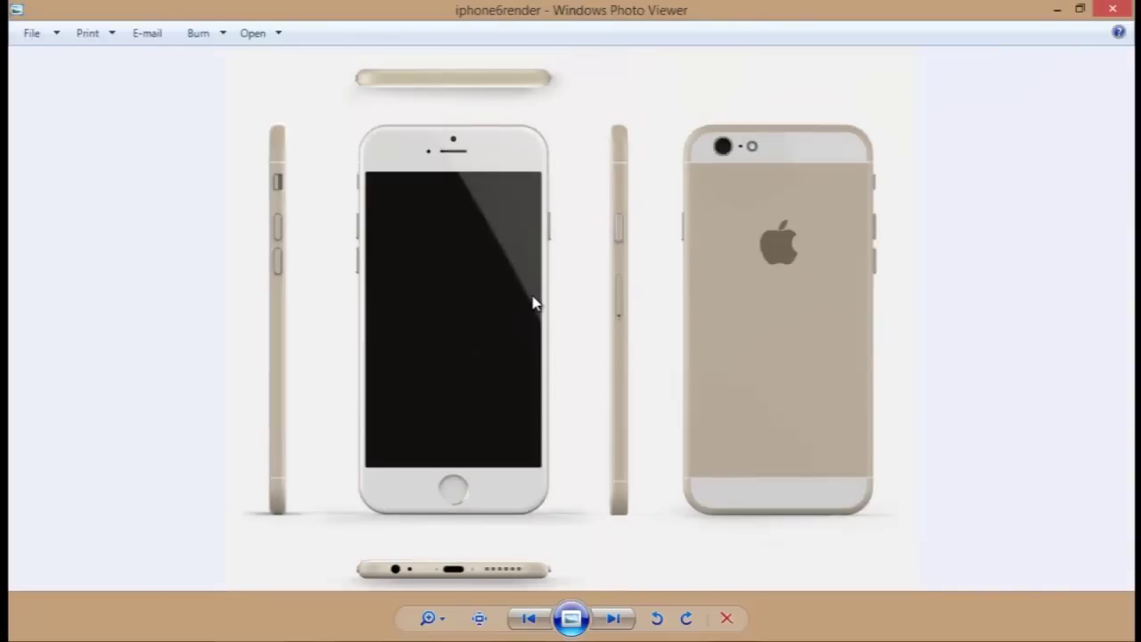
# - Switch back to 3ds Max and isolate the phone frame
pyautogui.hotkey('alt', 'Tab')
pyautogui.scroll(-4, 479, 337)
pyautogui.keyDown('alt'); pyautogui.moveTo(476, 265); pyautogui.dragTo(545, 293, button='middle'); pyautogui.keyUp('alt')
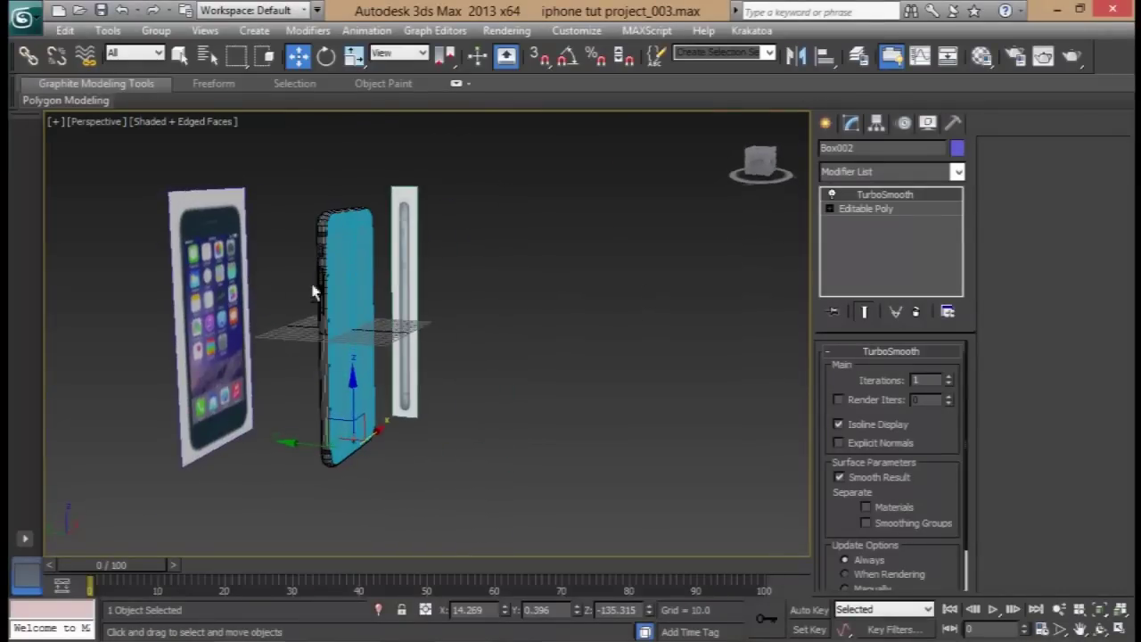
pyautogui.click(330, 281)
pyautogui.hotkey('alt', 'q')
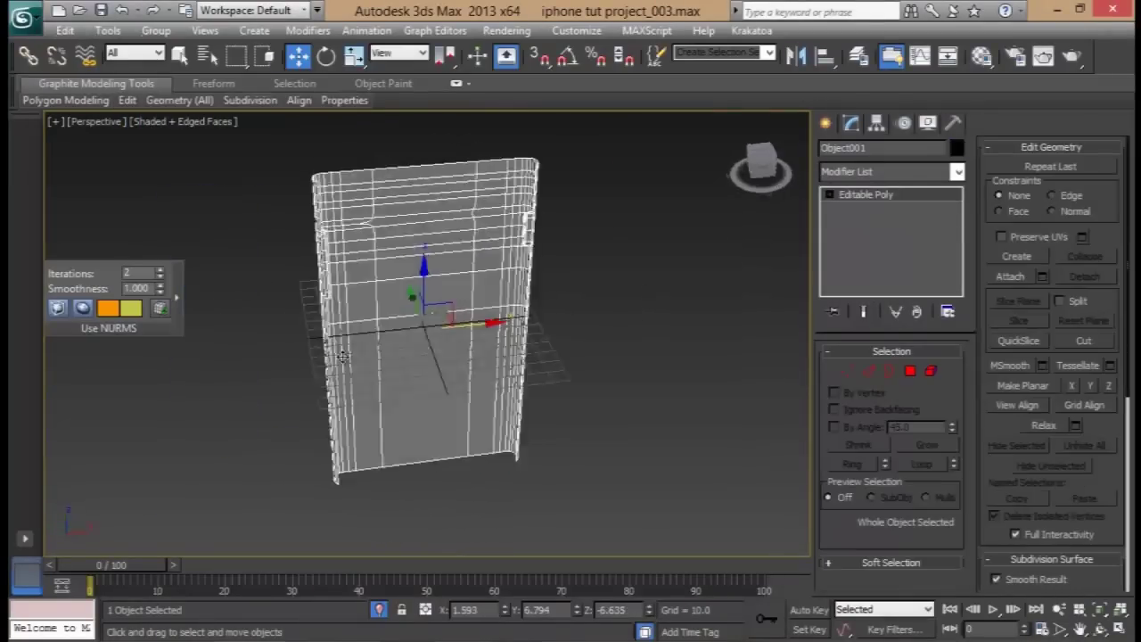
# - Turn off NURMS subdivision on the frame to show the base mesh around the long side slot
pyautogui.keyDown('alt'); pyautogui.moveTo(223, 311); pyautogui.dragTo(162, 302, button='middle'); pyautogui.keyUp('alt')
pyautogui.scroll(4, 408, 280)
pyautogui.moveTo(407, 280); pyautogui.dragTo(414, 410, button='middle')
pyautogui.scroll(3, 424, 344)
pyautogui.keyDown('alt'); pyautogui.moveTo(423, 343); pyautogui.dragTo(443, 321, button='middle'); pyautogui.keyUp('alt')
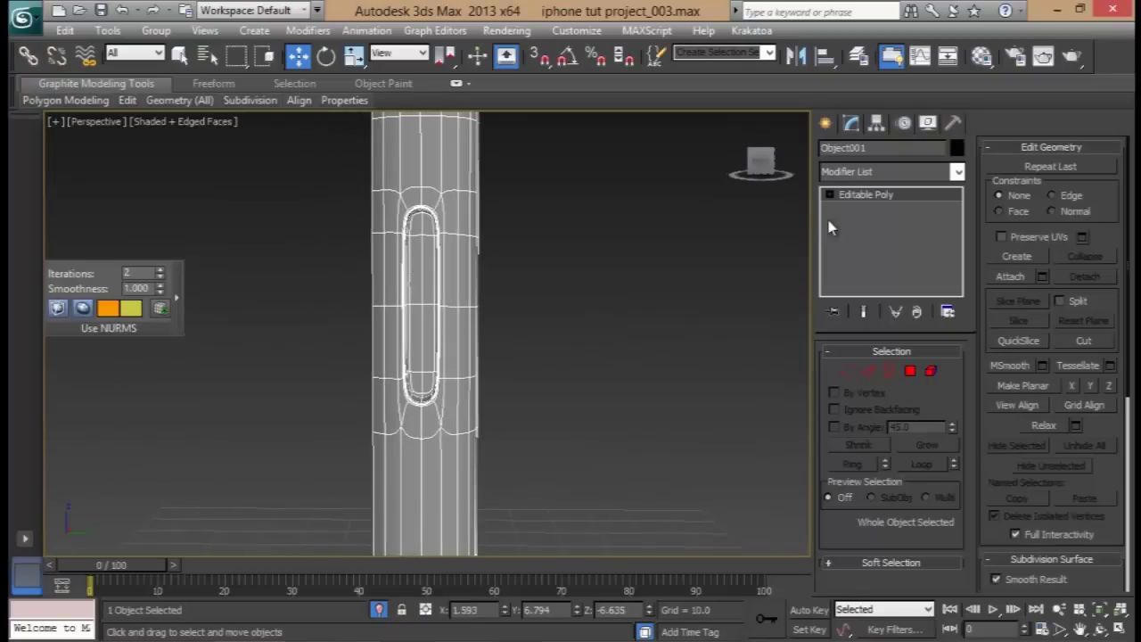
pyautogui.moveTo(984, 441); pyautogui.dragTo(996, 231)
pyautogui.click(998, 386)
pyautogui.moveTo(409, 316); pyautogui.dragTo(413, 232, button='middle')
# - Select all the polygons on the floor of the frame's long side slot, including both rounded ends
pyautogui.click(909, 371)
pyautogui.click(427, 236)
pyautogui.keyDown('ctrl'); pyautogui.click(426, 294); pyautogui.keyUp('ctrl')
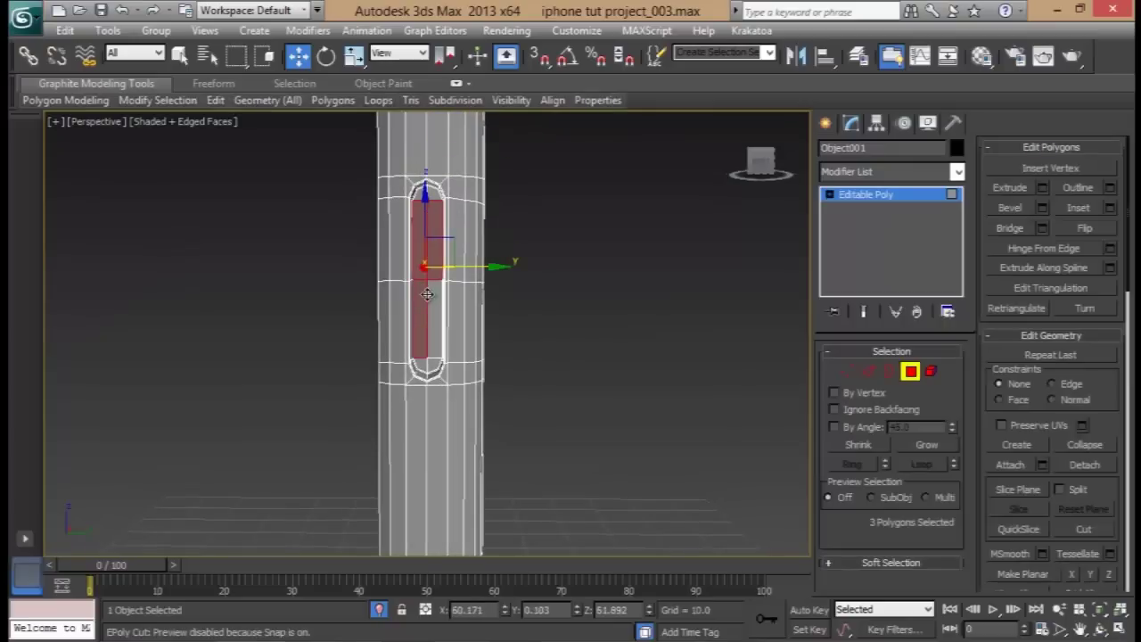
pyautogui.keyDown('ctrl'); pyautogui.click(433, 330); pyautogui.keyUp('ctrl')
pyautogui.keyDown('ctrl'); pyautogui.click(430, 364); pyautogui.keyUp('ctrl')
pyautogui.keyDown('ctrl'); pyautogui.click(425, 196); pyautogui.keyUp('ctrl')
pyautogui.keyDown('ctrl'); pyautogui.click(431, 195); pyautogui.keyUp('ctrl')
pyautogui.moveTo(470, 258); pyautogui.dragTo(471, 312, button='middle')
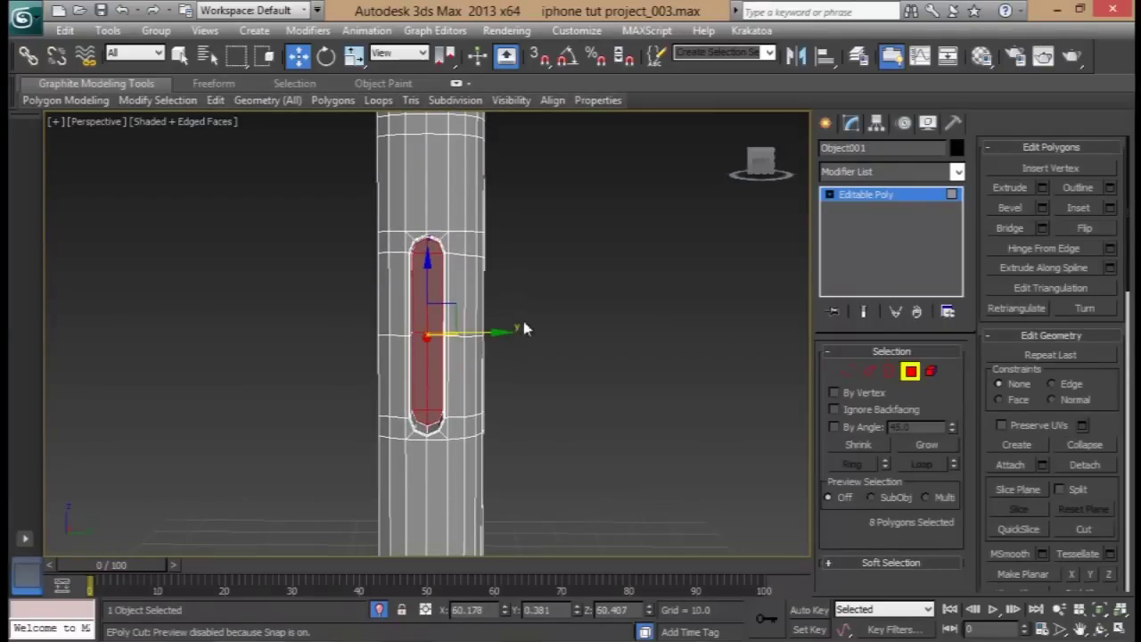
# - Grow the selection to cover the slot's walls and border, and clone it about 31 units down the frame as a new object
pyautogui.click(922, 445)
pyautogui.click(923, 446)
pyautogui.moveTo(509, 395); pyautogui.dragTo(495, 319, button='middle')
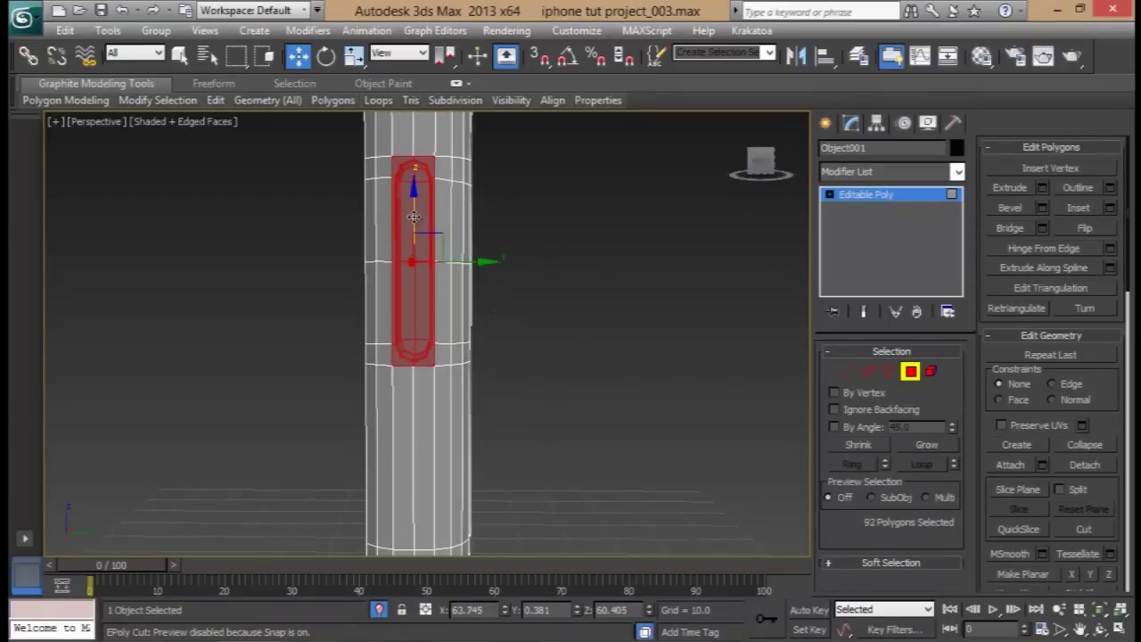
pyautogui.moveTo(414, 203); pyautogui.dragTo(419, 482)
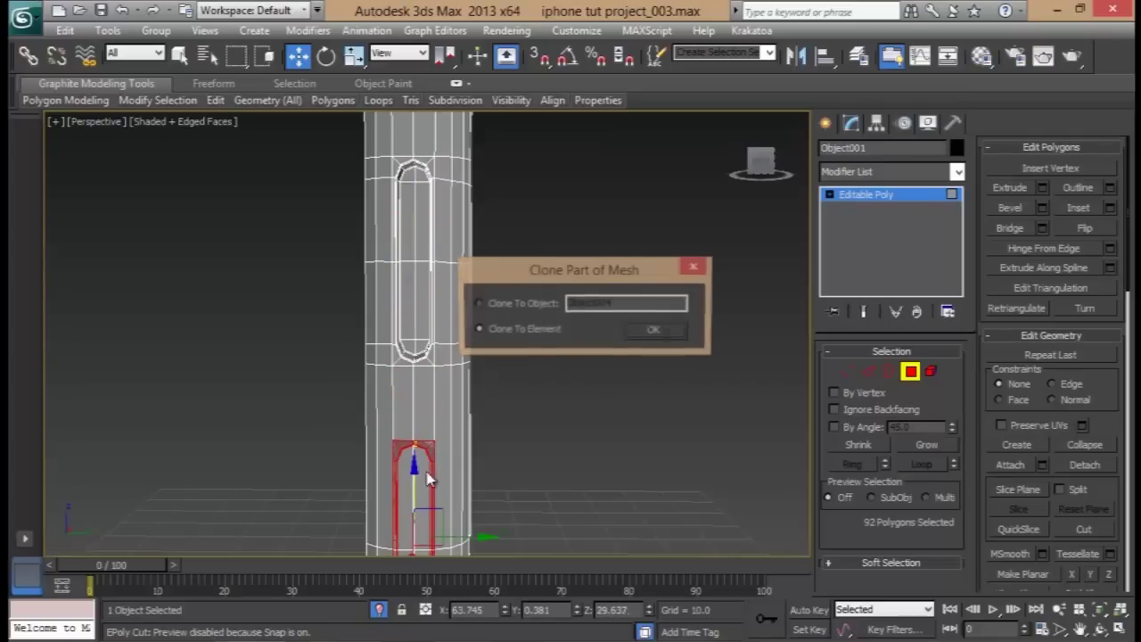
pyautogui.click(644, 330)
# - Select the cloned slot object and lower it along Z by about 15 units
pyautogui.moveTo(491, 437)
pyautogui.mouseDown(button='middle')
pyautogui.moveTo(509, 196)
pyautogui.moveTo(495, 324)
pyautogui.mouseUp(button='middle')
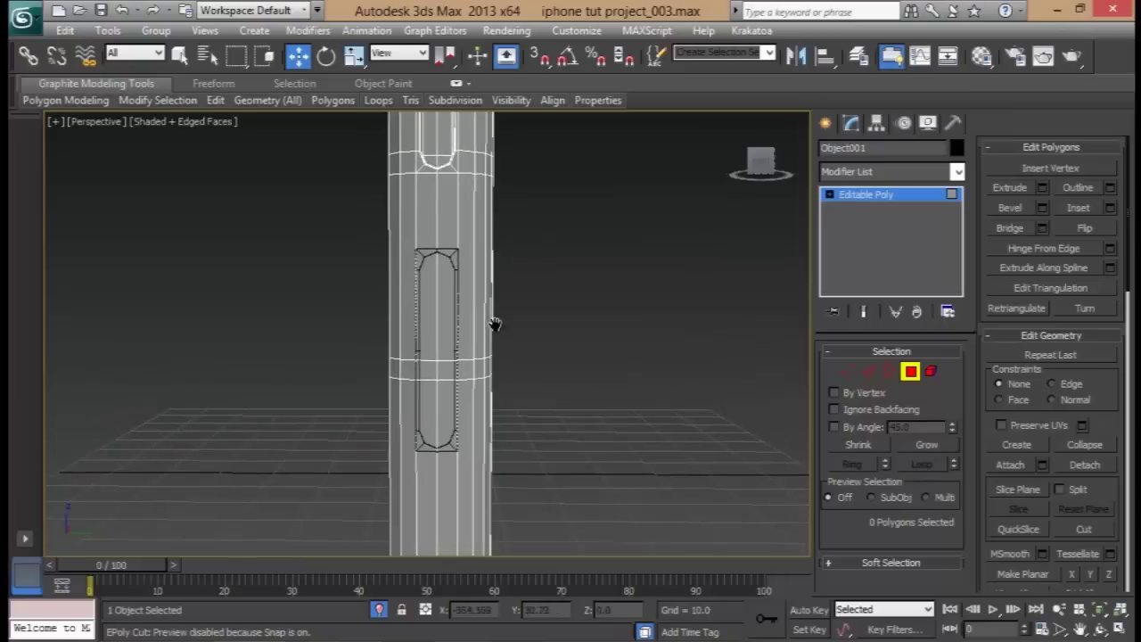
pyautogui.click(451, 257)
pyautogui.click(601, 314)
pyautogui.click(914, 373)
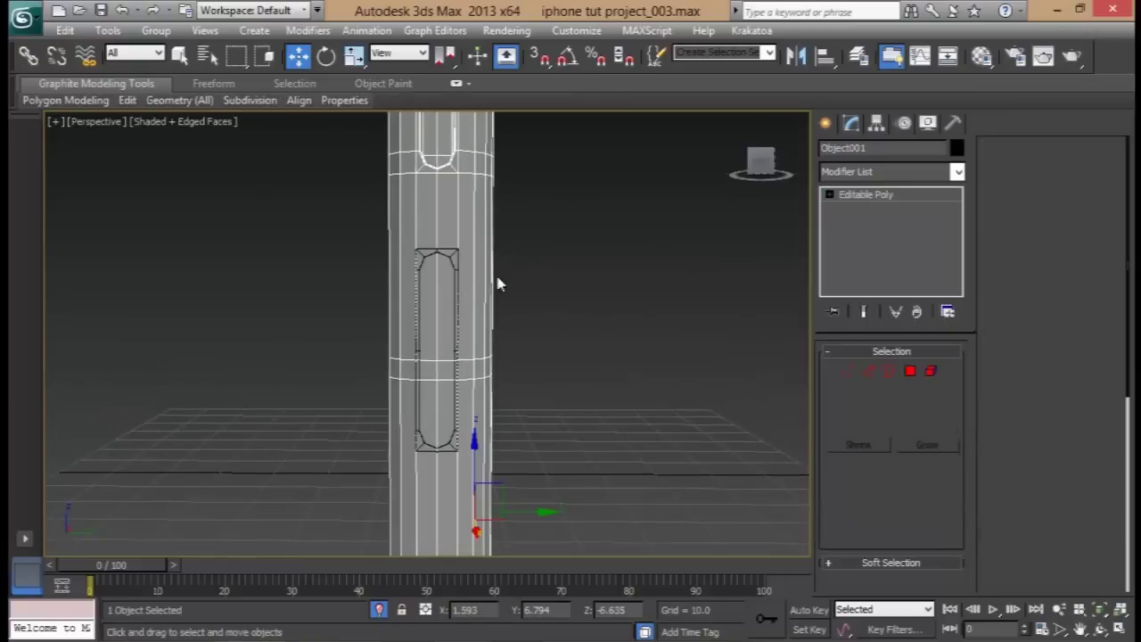
pyautogui.click(435, 260)
pyautogui.keyDown('alt'); pyautogui.moveTo(517, 301); pyautogui.dragTo(436, 291, button='middle'); pyautogui.keyUp('alt')
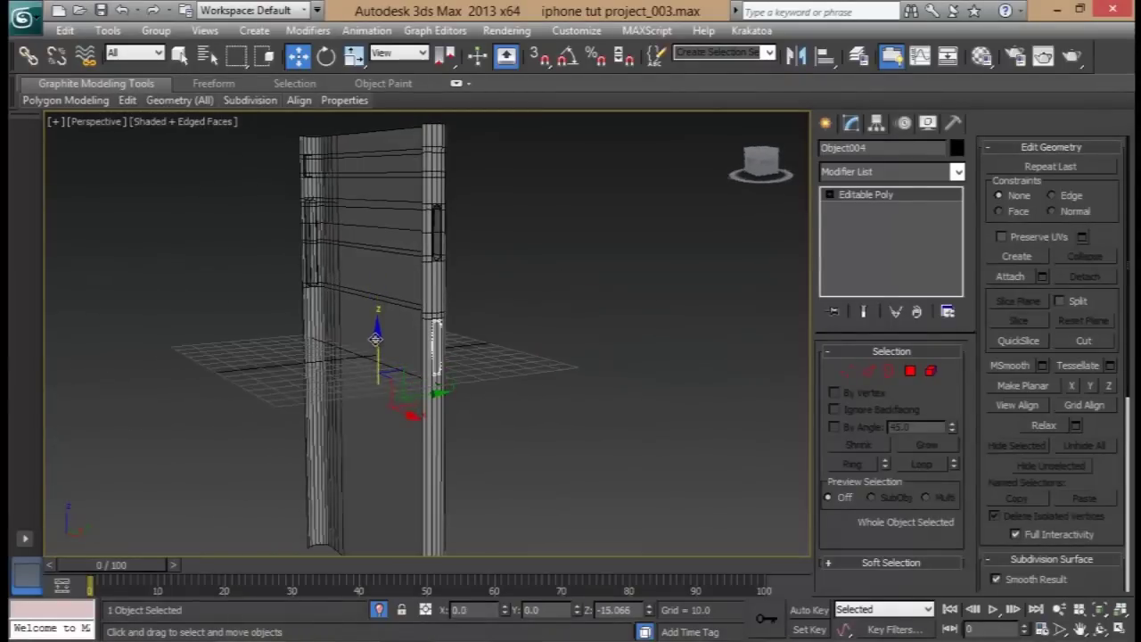
# - Select the vertices at the slot copy's lower rounded end and lower them about 5 units along Z
pyautogui.keyDown('alt'); pyautogui.moveTo(509, 337); pyautogui.dragTo(473, 267, button='middle'); pyautogui.keyUp('alt')
pyautogui.scroll(8, 494, 288)
pyautogui.click(842, 369)
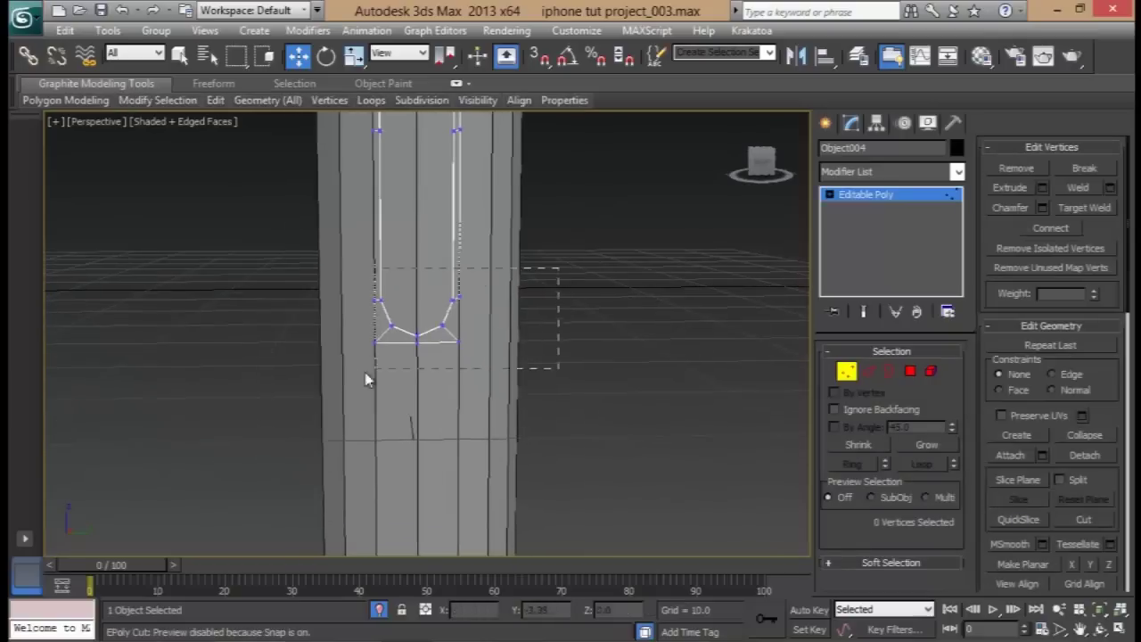
pyautogui.moveTo(414, 255); pyautogui.dragTo(408, 335)
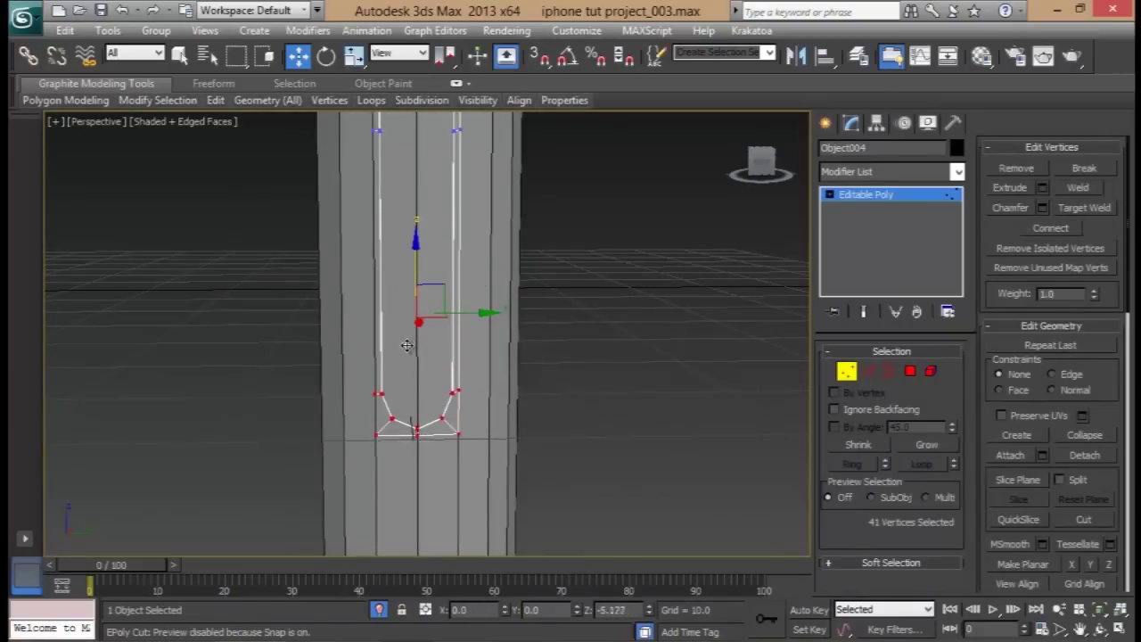
# - Select the vertices at the slot copy's upper rounded end and raise them about 1.9 units to the frame's edge loop
pyautogui.scroll(-7, 398, 293)
pyautogui.keyDown('alt'); pyautogui.moveTo(398, 294); pyautogui.dragTo(428, 288, button='middle'); pyautogui.keyUp('alt')
pyautogui.scroll(-3, 497, 275)
pyautogui.scroll(8, 406, 330)
pyautogui.scroll(-6, 428, 293)
pyautogui.moveTo(486, 390); pyautogui.dragTo(486, 390)
pyautogui.moveTo(416, 321); pyautogui.dragTo(415, 267)
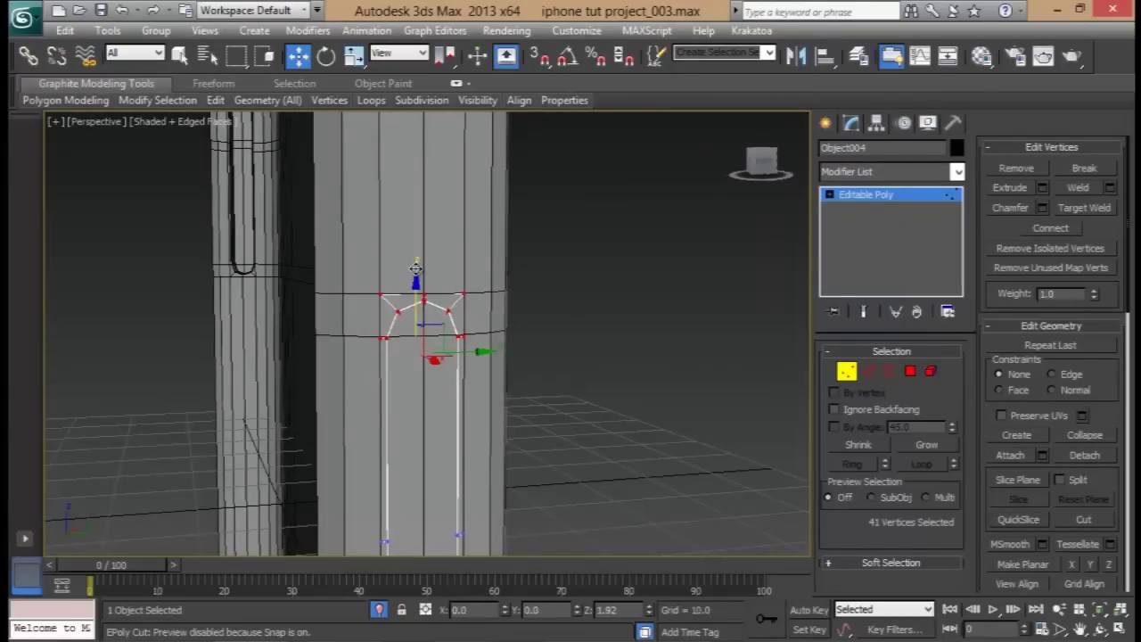
pyautogui.scroll(-10, 436, 303)
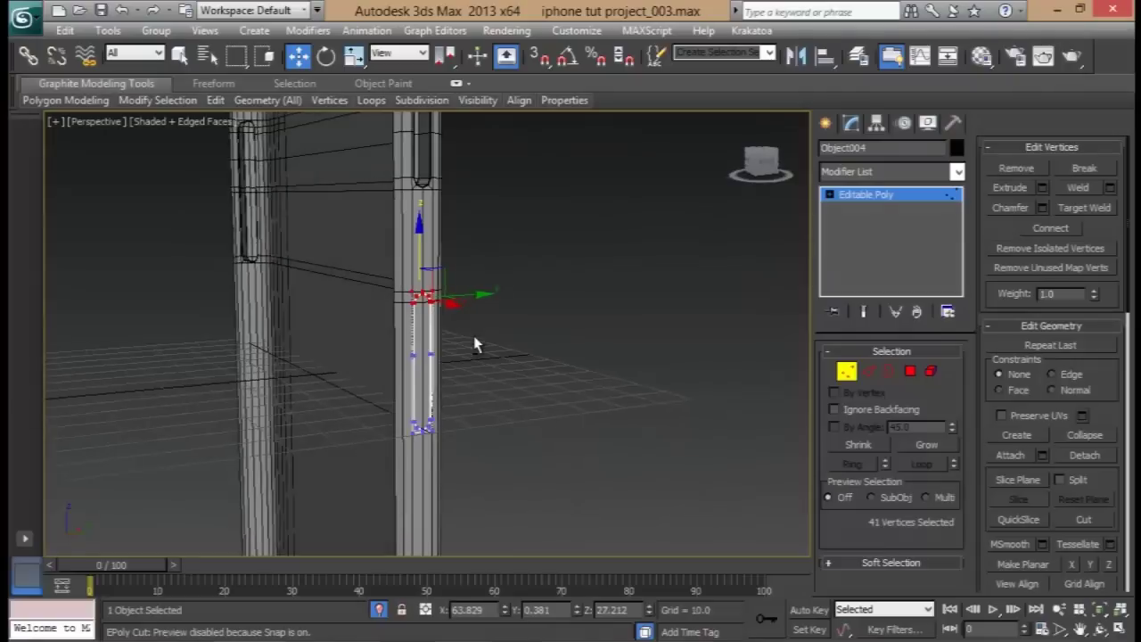
# - Finish editing the slot copy's vertices and select the frame object
pyautogui.keyDown('alt'); pyautogui.moveTo(440, 344); pyautogui.dragTo(447, 343, button='middle'); pyautogui.keyUp('alt')
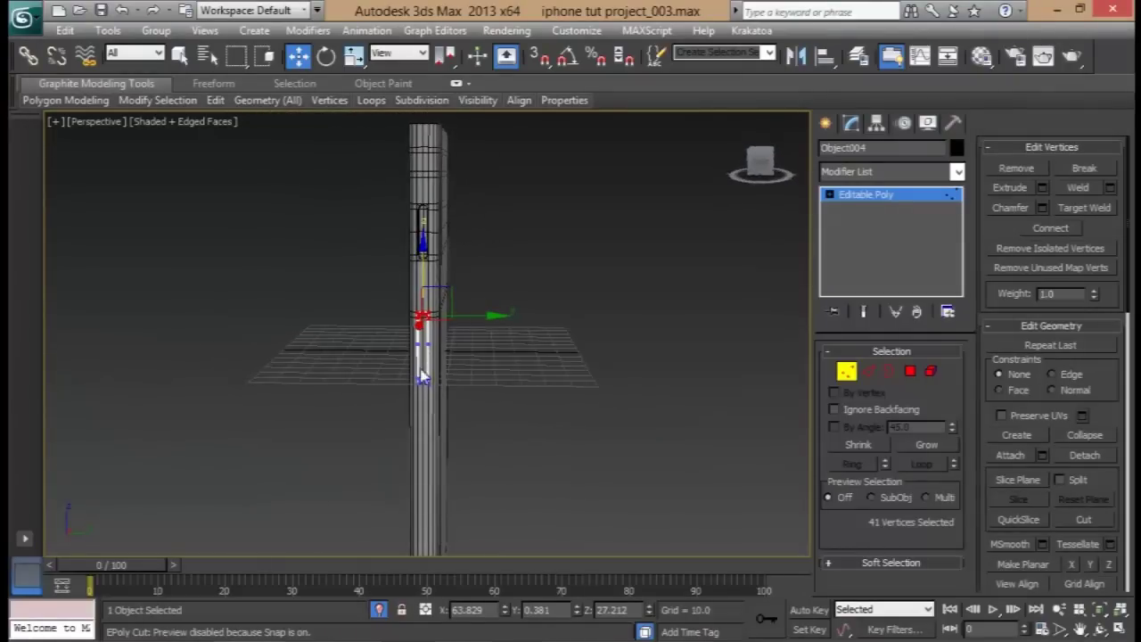
pyautogui.scroll(8, 426, 343)
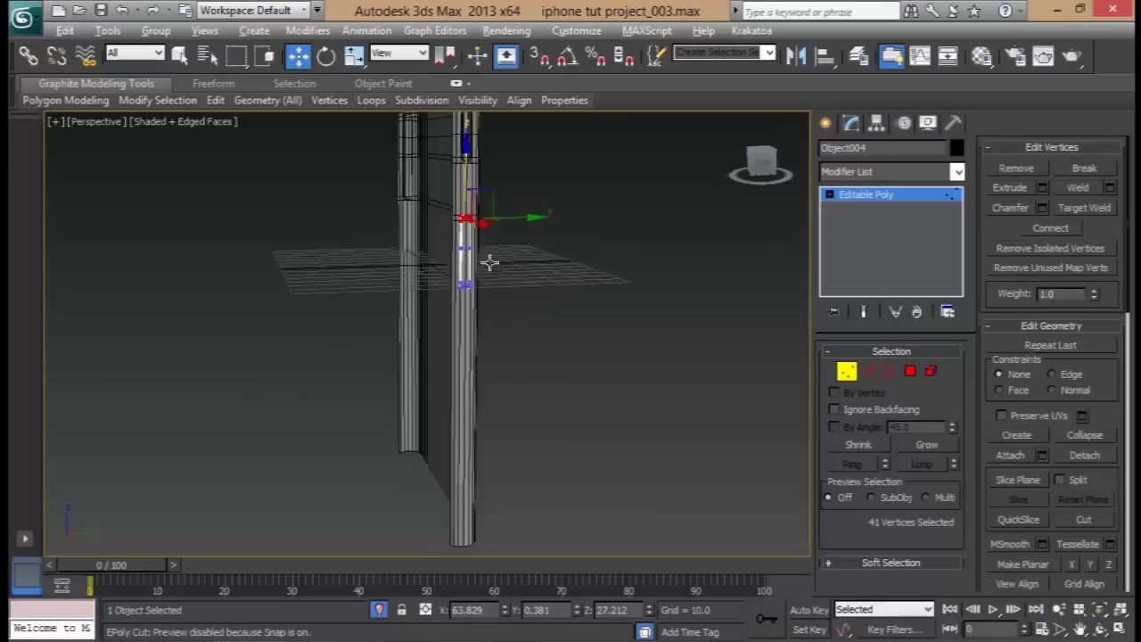
pyautogui.keyDown('alt'); pyautogui.moveTo(491, 237); pyautogui.dragTo(488, 279, button='middle'); pyautogui.keyUp('alt')
pyautogui.scroll(-5, 525, 267)
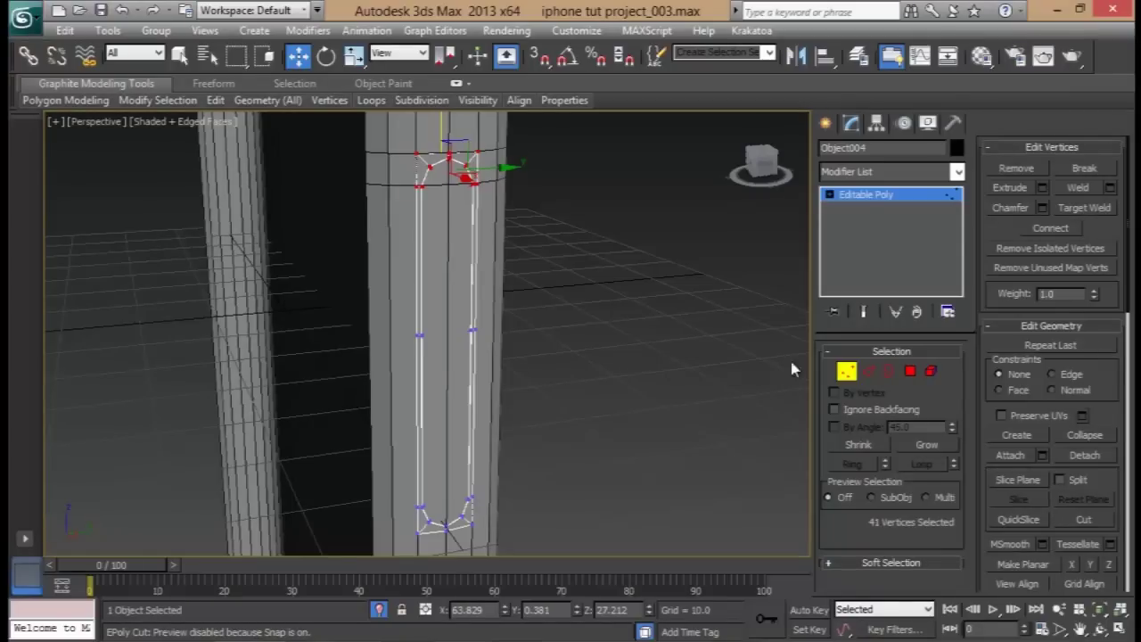
pyautogui.click(854, 376)
pyautogui.scroll(-5, 536, 260)
pyautogui.keyDown('alt'); pyautogui.moveTo(534, 271); pyautogui.dragTo(491, 273, button='middle'); pyautogui.keyUp('alt')
pyautogui.click(452, 292)
pyautogui.scroll(4, 453, 293)
# - Select the four frame polygons that lie behind the slot copy
pyautogui.click(910, 373)
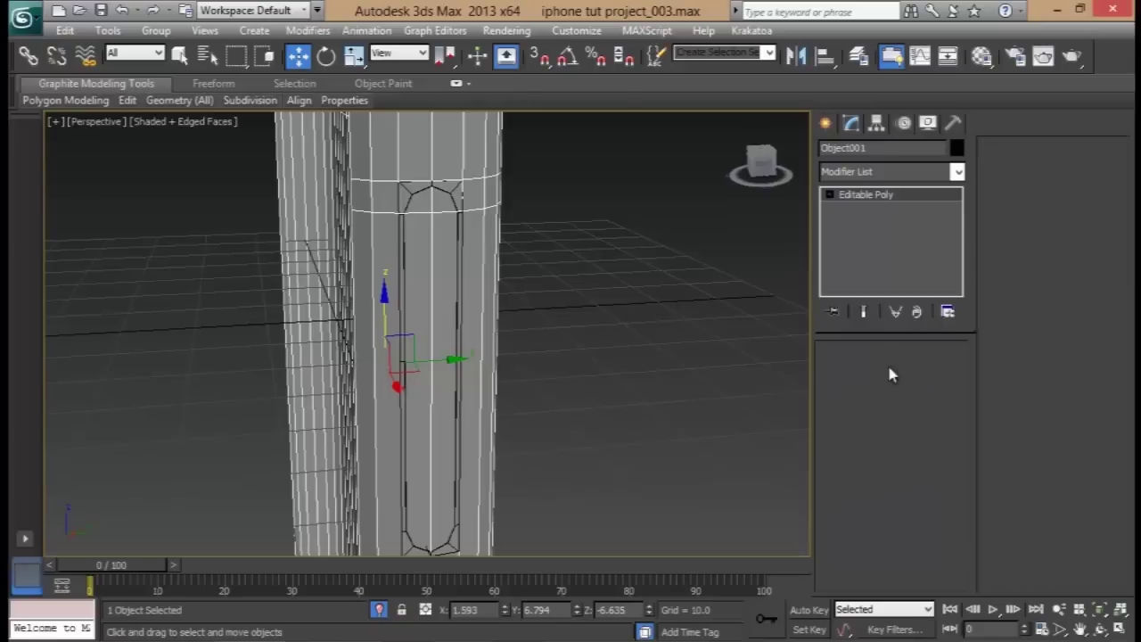
pyautogui.click(411, 201)
pyautogui.keyDown('ctrl'); pyautogui.click(443, 205); pyautogui.keyUp('ctrl')
pyautogui.keyDown('ctrl'); pyautogui.click(425, 244); pyautogui.keyUp('ctrl')
pyautogui.keyDown('ctrl'); pyautogui.click(451, 258); pyautogui.keyUp('ctrl')
# - Connect the frame's vertical edges in the section below with one segment and raise the new loop to the slot copy's lower end
pyautogui.moveTo(455, 334); pyautogui.dragTo(451, 238, button='middle')
pyautogui.keyDown('alt'); pyautogui.moveTo(423, 371); pyautogui.dragTo(497, 303, button='middle'); pyautogui.keyUp('alt')
pyautogui.keyDown('alt'); pyautogui.moveTo(431, 288); pyautogui.dragTo(562, 310, button='middle'); pyautogui.keyUp('alt')
pyautogui.click(867, 371)
pyautogui.keyDown('alt'); pyautogui.moveTo(535, 357); pyautogui.dragTo(546, 365, button='middle'); pyautogui.keyUp('alt')
pyautogui.moveTo(259, 315); pyautogui.dragTo(258, 314)
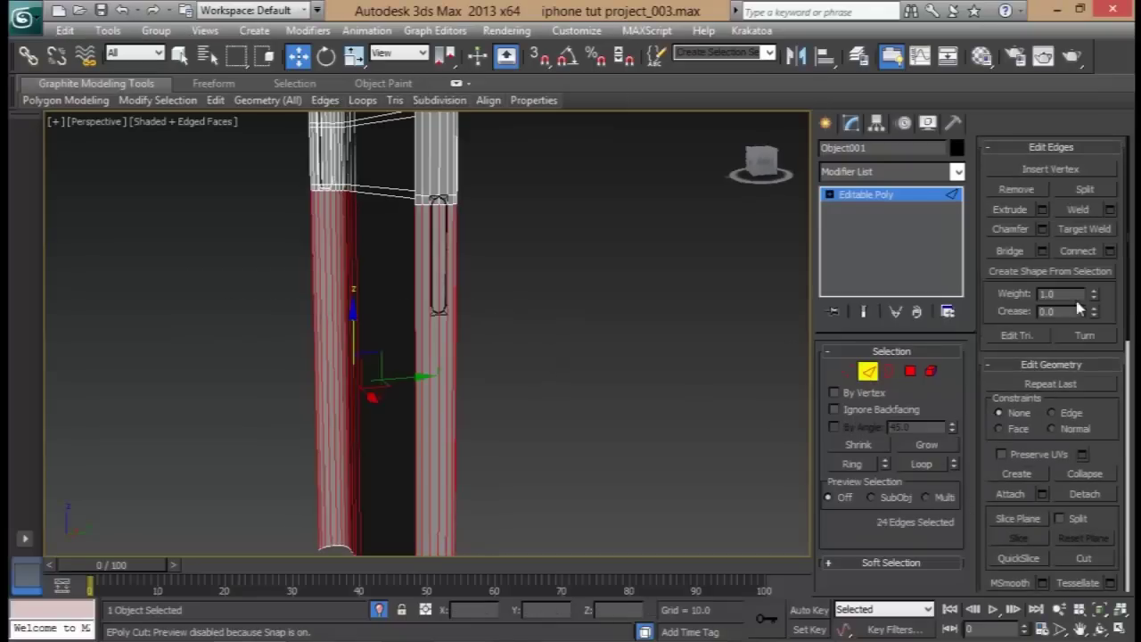
pyautogui.click(1110, 251)
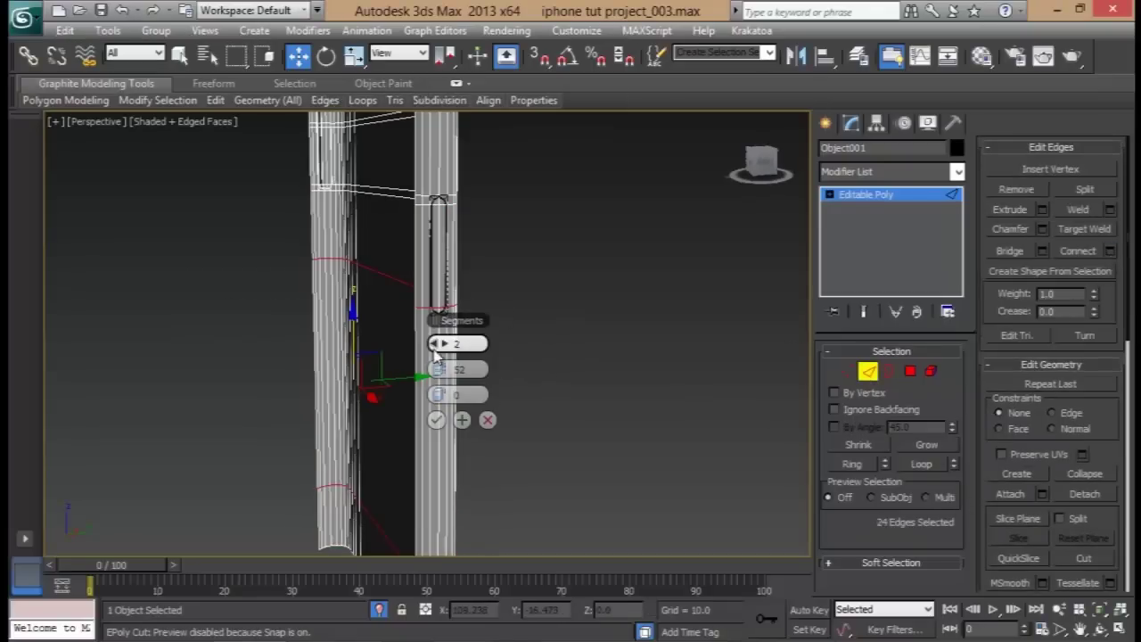
pyautogui.click(436, 420)
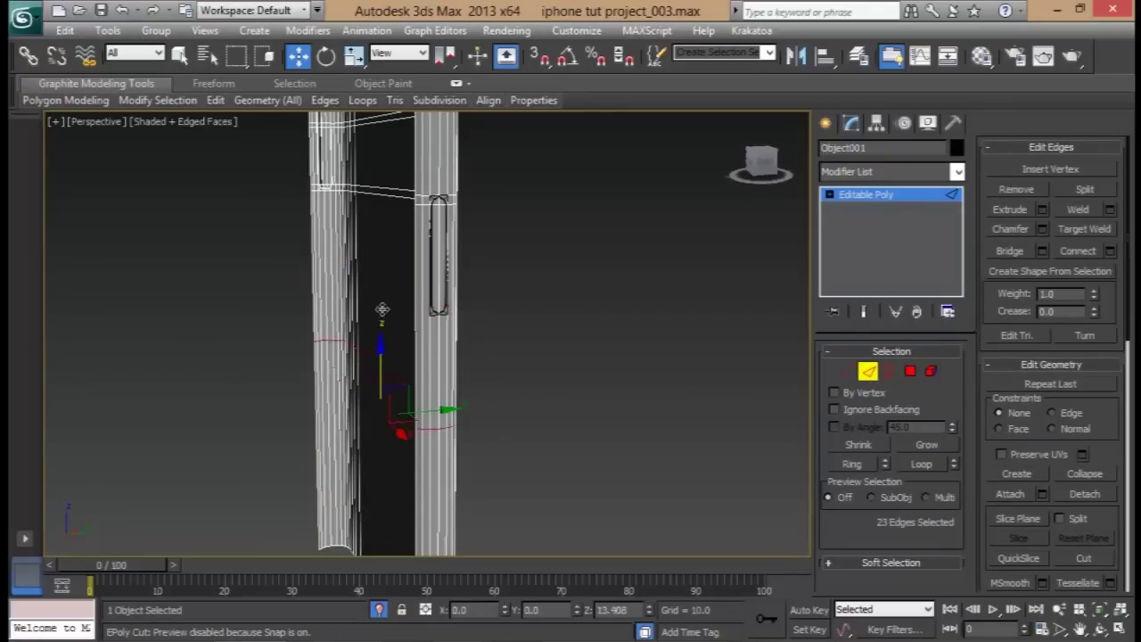
pyautogui.scroll(5, 469, 275)
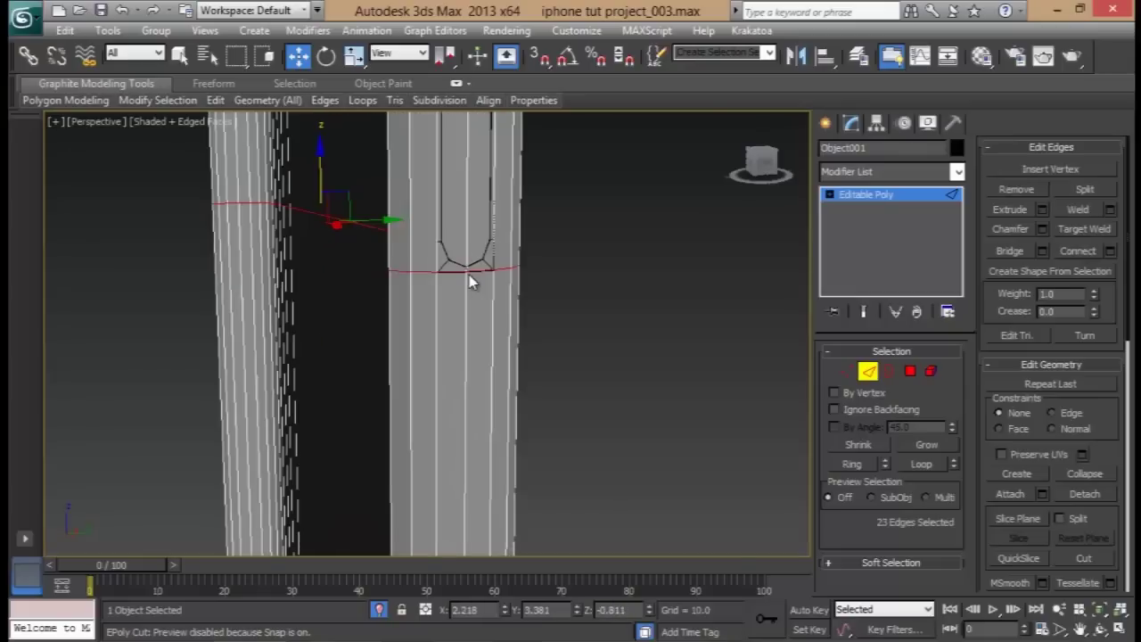
pyautogui.moveTo(469, 274); pyautogui.dragTo(469, 415, button='middle')
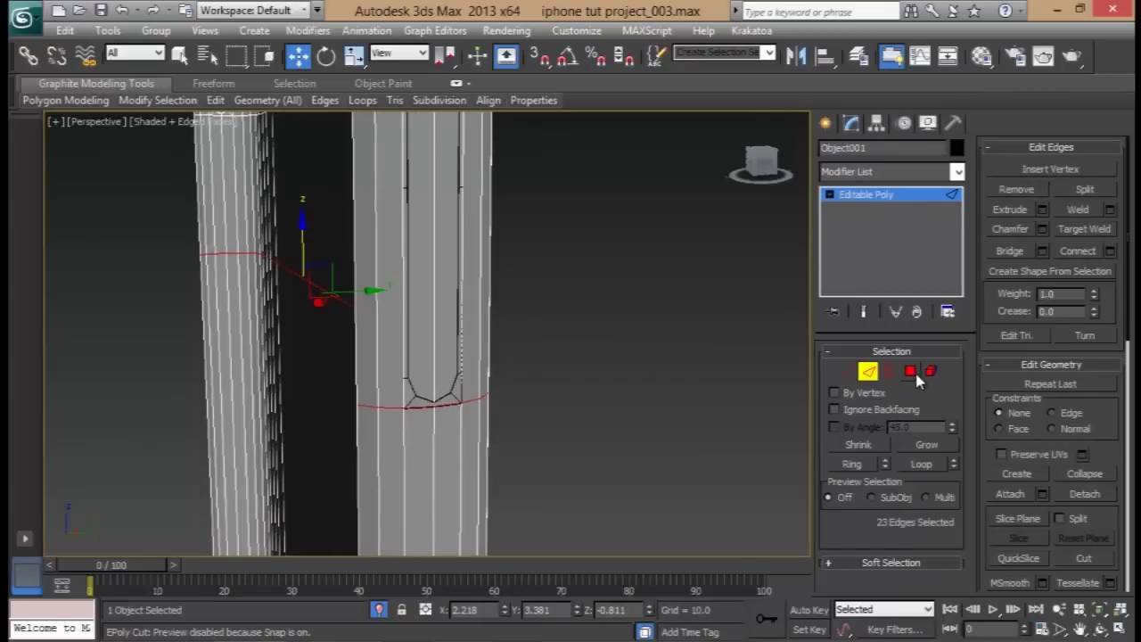
# - Deselect the frame polygons below the slot copy and delete the four that cover it
pyautogui.click(911, 373)
pyautogui.moveTo(496, 277); pyautogui.dragTo(487, 286, button='middle')
pyautogui.keyDown('alt'); pyautogui.moveTo(591, 458); pyautogui.dragTo(370, 518); pyautogui.keyUp('alt')
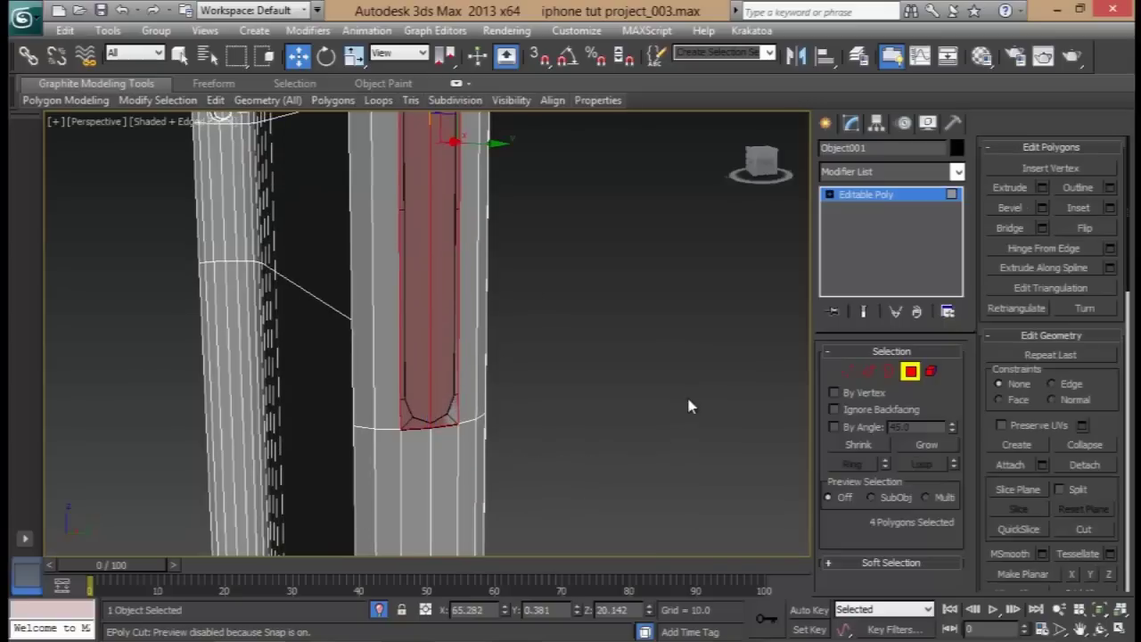
pyautogui.click(699, 384)
pyautogui.scroll(-4, 512, 366)
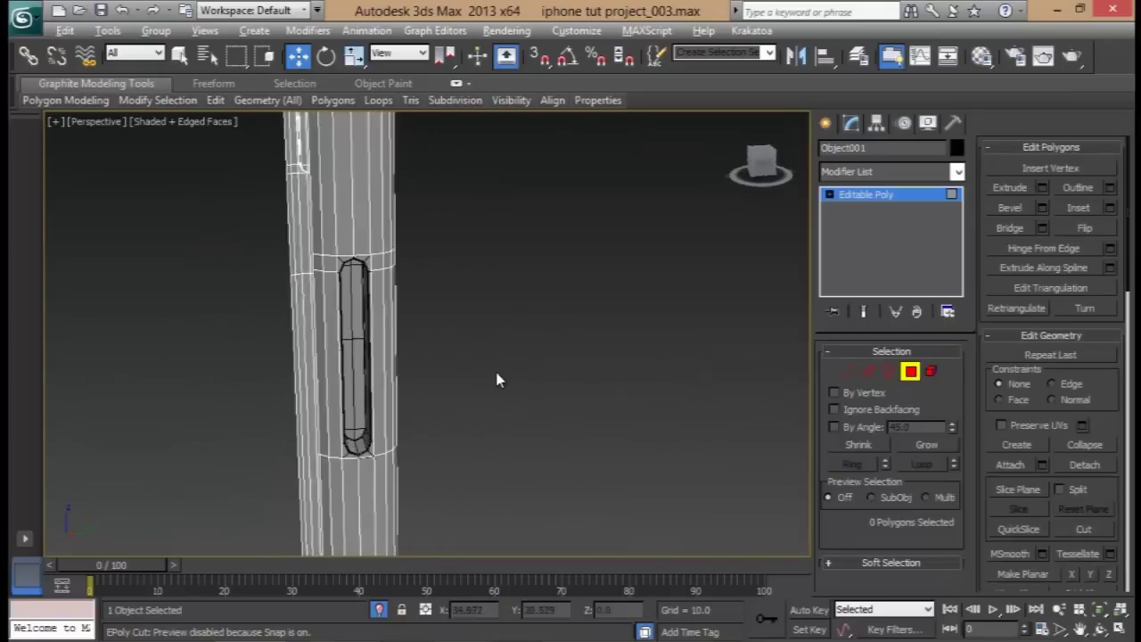
pyautogui.scroll(4, 408, 341)
pyautogui.moveTo(401, 344); pyautogui.dragTo(416, 340, button='middle')
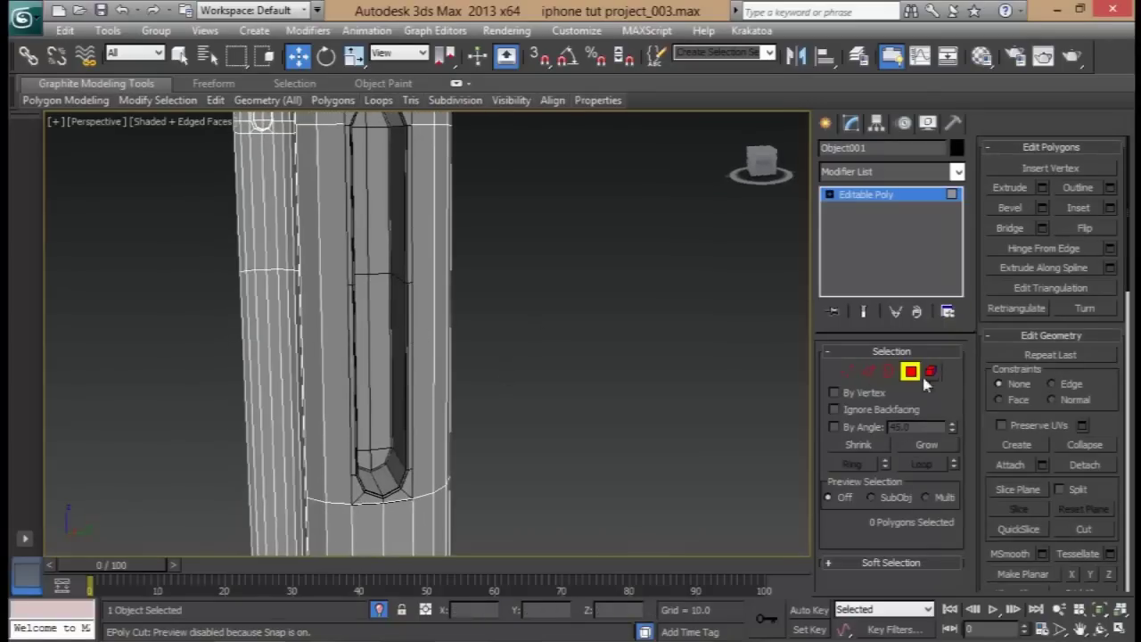
# - Select all the frame's vertical edges level with the slot opening, including those on the far side of the frame
pyautogui.click(871, 372)
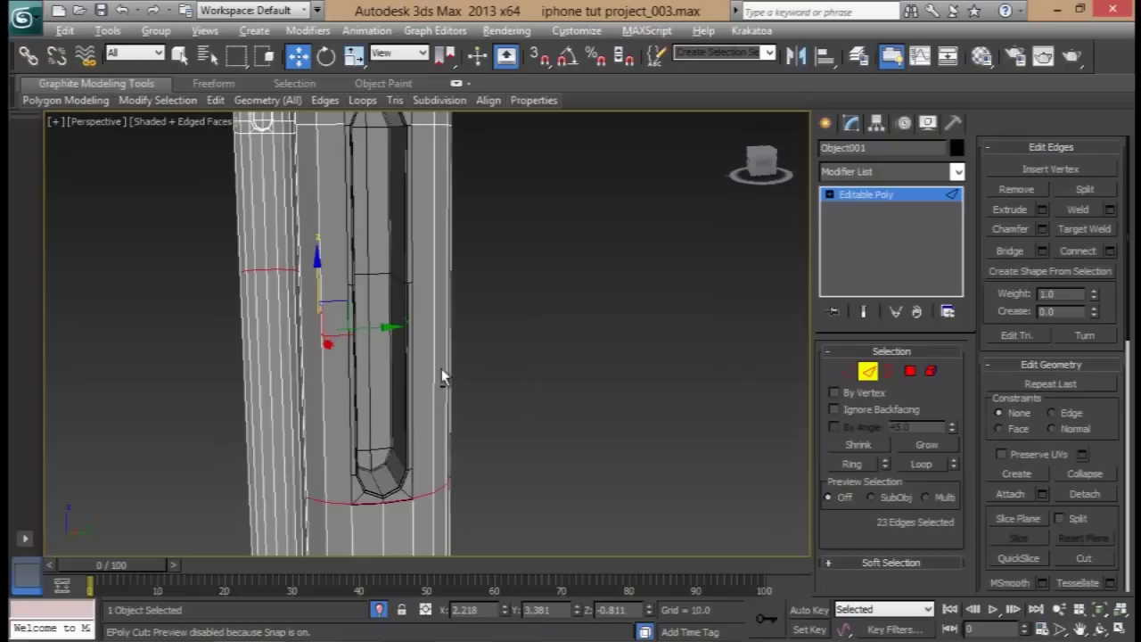
pyautogui.keyDown('alt'); pyautogui.moveTo(441, 377); pyautogui.dragTo(447, 360, button='middle'); pyautogui.keyUp('alt')
pyautogui.keyDown('alt'); pyautogui.moveTo(561, 369); pyautogui.dragTo(556, 362, button='middle'); pyautogui.keyUp('alt')
pyautogui.moveTo(571, 292); pyautogui.dragTo(348, 266)
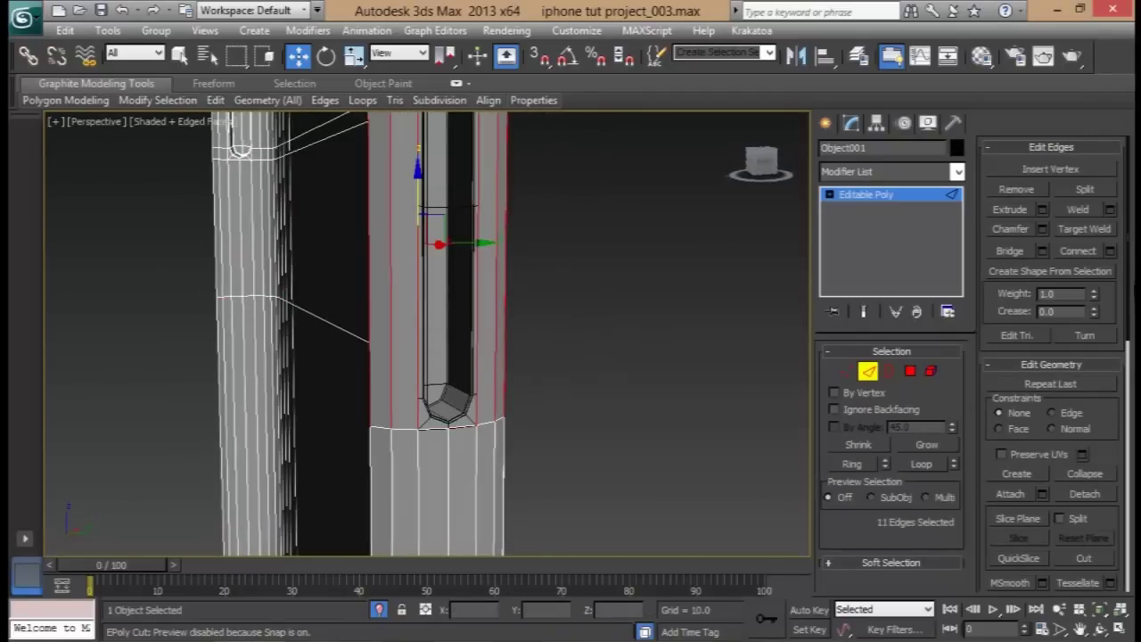
pyautogui.click(1111, 253)
pyautogui.keyDown('alt'); pyautogui.moveTo(525, 282); pyautogui.dragTo(558, 309, button='middle'); pyautogui.keyUp('alt')
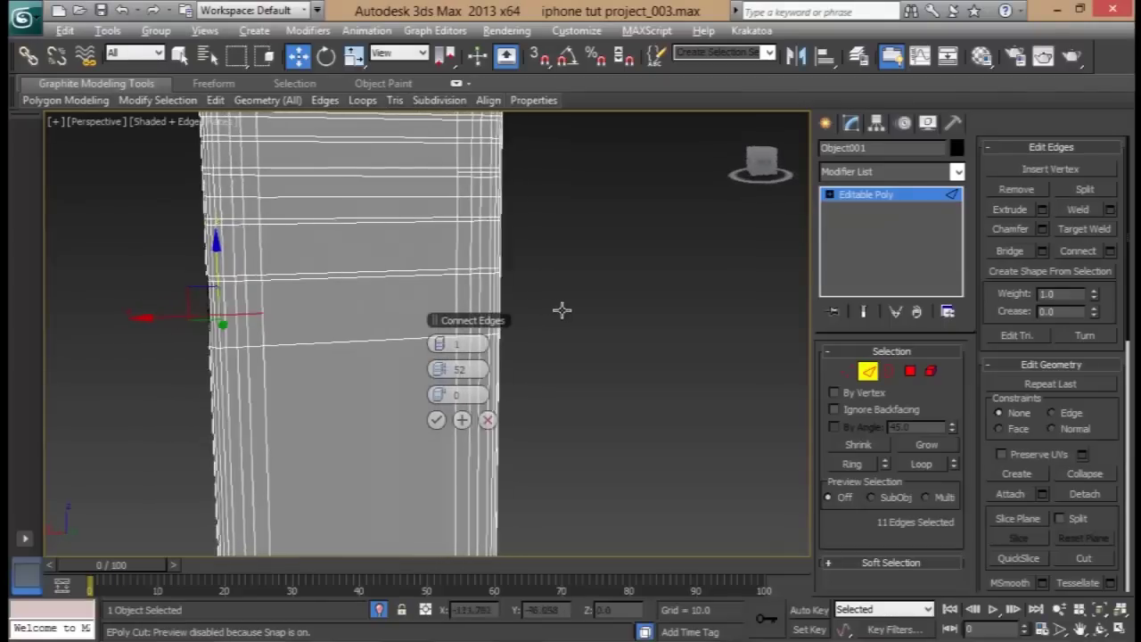
pyautogui.click(488, 420)
pyautogui.keyDown('ctrl'); pyautogui.moveTo(501, 303); pyautogui.dragTo(447, 318); pyautogui.keyUp('ctrl')
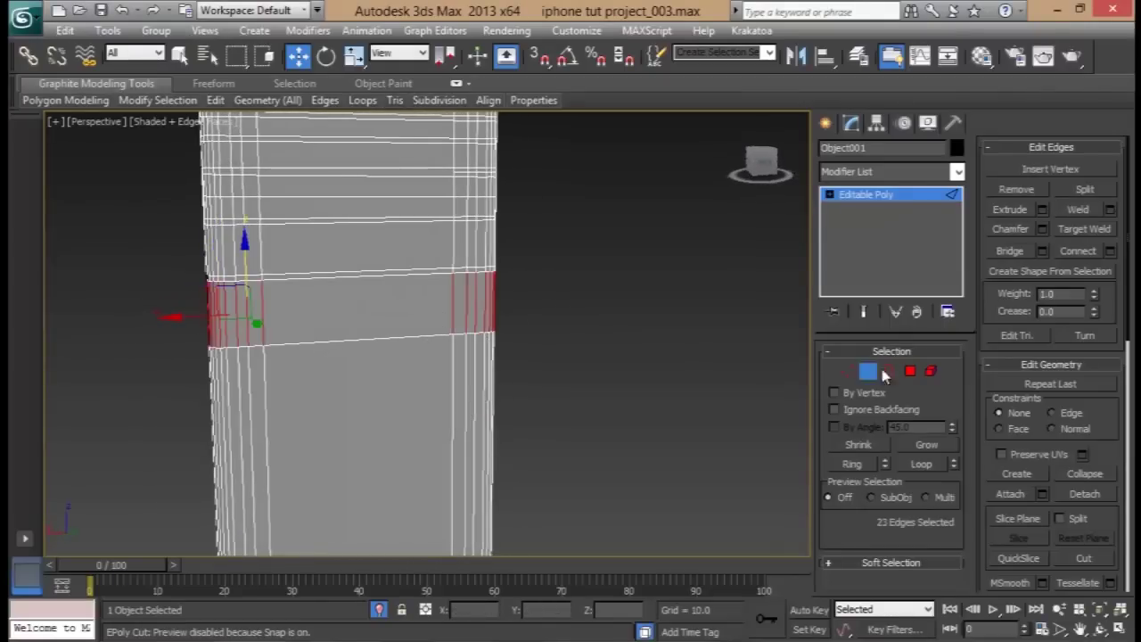
# - Connect the selected edges with one segment and raise the new loop about 2.8 units to the slot's middle edge
pyautogui.click(1111, 252)
pyautogui.keyDown('alt'); pyautogui.moveTo(504, 349); pyautogui.dragTo(589, 381, button='middle'); pyautogui.keyUp('alt')
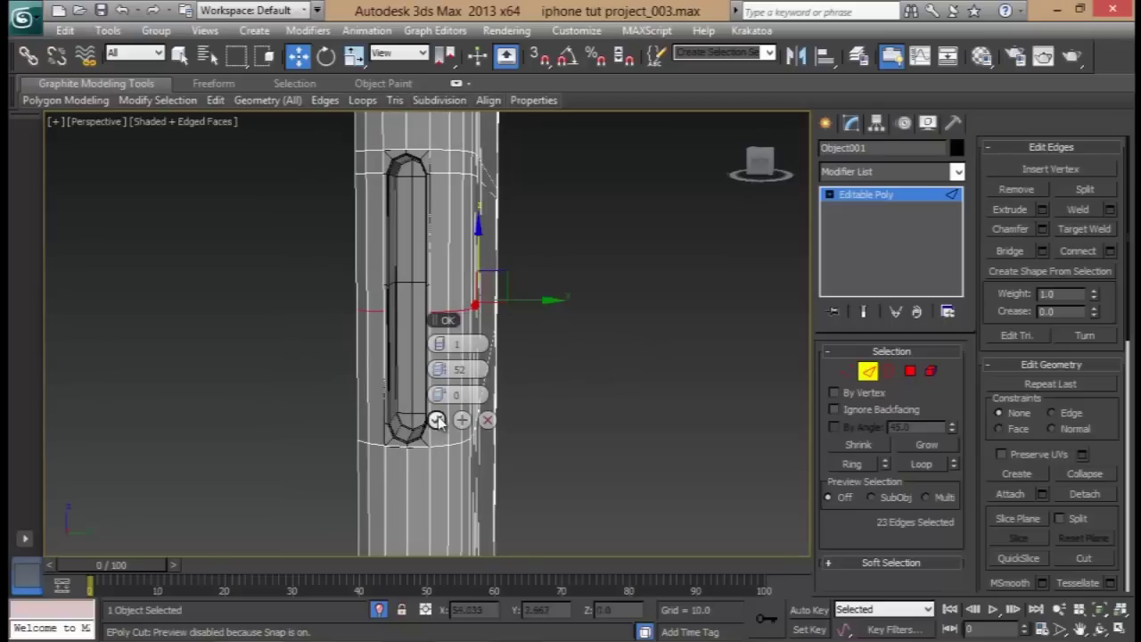
pyautogui.click(436, 418)
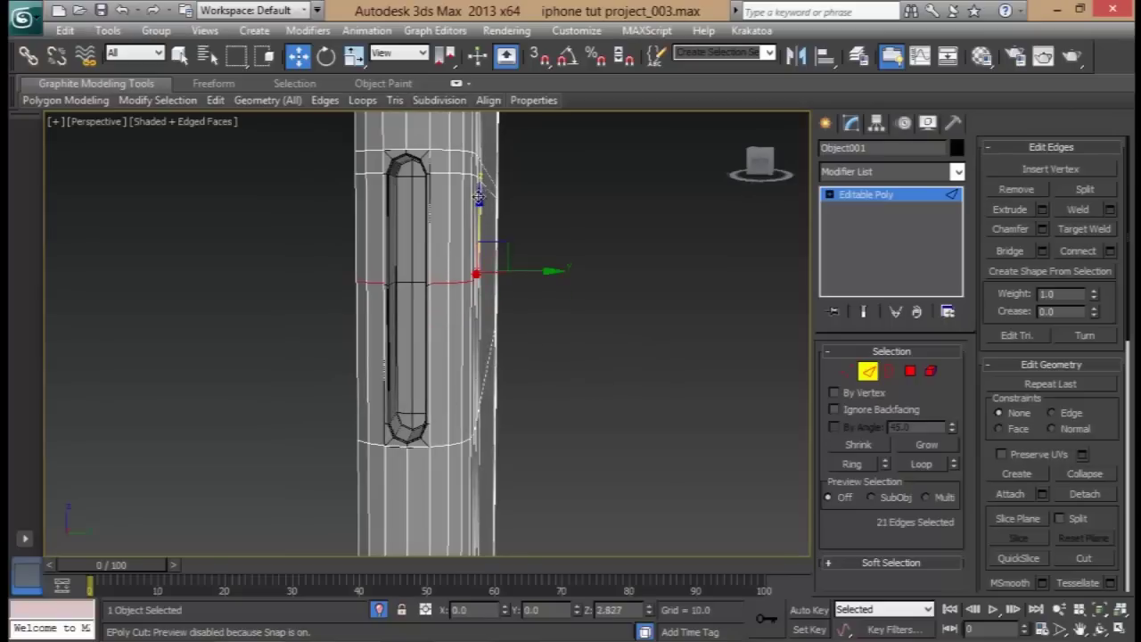
# - Connect the ring of vertical edges below the middle loop with one segment and lower the new loop to the start of the slot's lower rounding
pyautogui.keyDown('alt'); pyautogui.moveTo(452, 229); pyautogui.dragTo(491, 403, button='middle'); pyautogui.keyUp('alt')
pyautogui.click(432, 391)
pyautogui.click(854, 469)
pyautogui.keyDown('alt'); pyautogui.moveTo(642, 419); pyautogui.dragTo(502, 380, button='middle'); pyautogui.keyUp('alt')
pyautogui.click(852, 464)
pyautogui.keyDown('alt'); pyautogui.moveTo(642, 401); pyautogui.dragTo(624, 330, button='middle'); pyautogui.keyUp('alt')
pyautogui.click(1110, 251)
pyautogui.keyDown('alt'); pyautogui.moveTo(581, 376); pyautogui.dragTo(535, 392, button='middle'); pyautogui.keyUp('alt')
pyautogui.click(437, 418)
pyautogui.moveTo(509, 206); pyautogui.dragTo(511, 237)
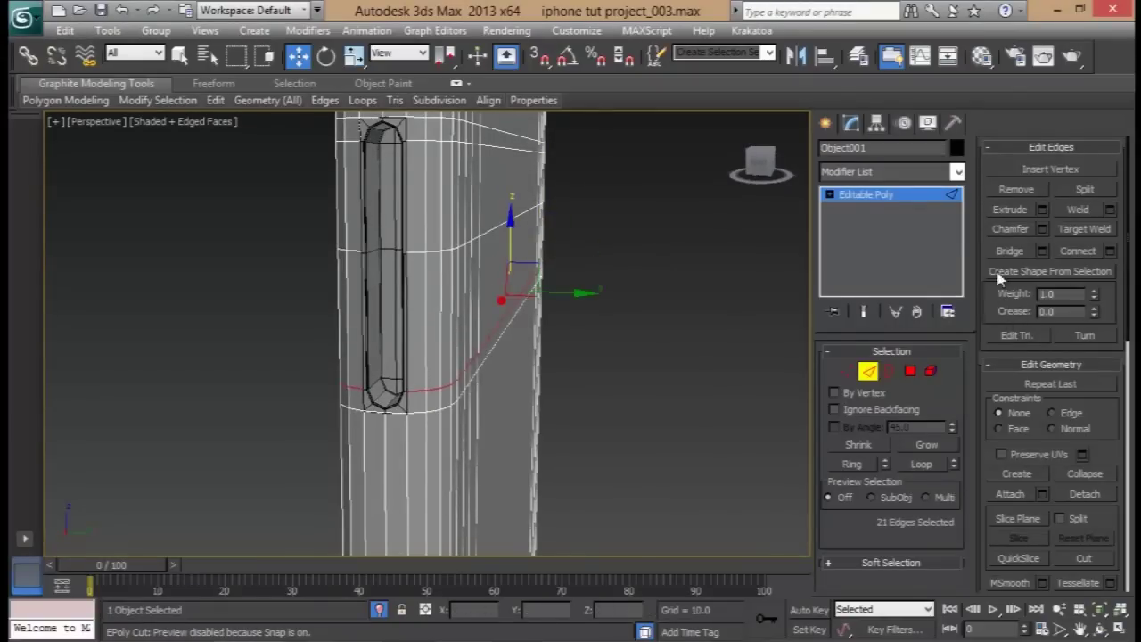
# - Attach the slot copy to the frame and switch to vertex editing at the slot's upper end
pyautogui.click(1022, 497)
pyautogui.moveTo(395, 277); pyautogui.dragTo(464, 374, button='middle')
pyautogui.keyDown('alt'); pyautogui.moveTo(464, 374); pyautogui.dragTo(524, 367, button='middle'); pyautogui.keyUp('alt')
pyautogui.scroll(5, 553, 362)
pyautogui.click(846, 371)
pyautogui.moveTo(493, 236); pyautogui.dragTo(501, 267)
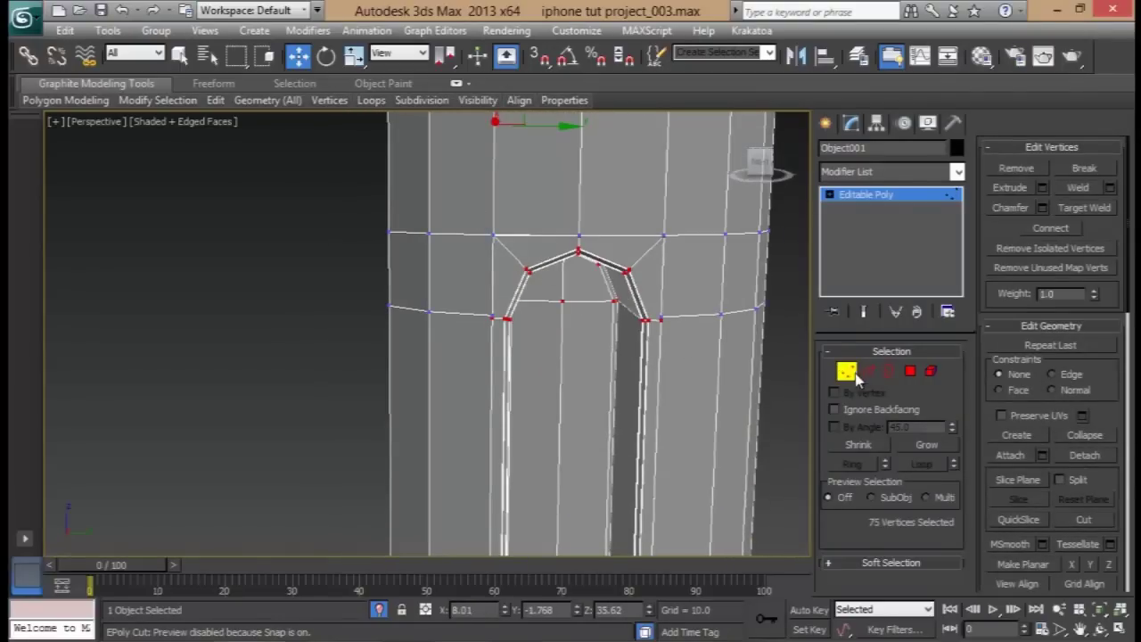
pyautogui.click(845, 375)
pyautogui.click(847, 372)
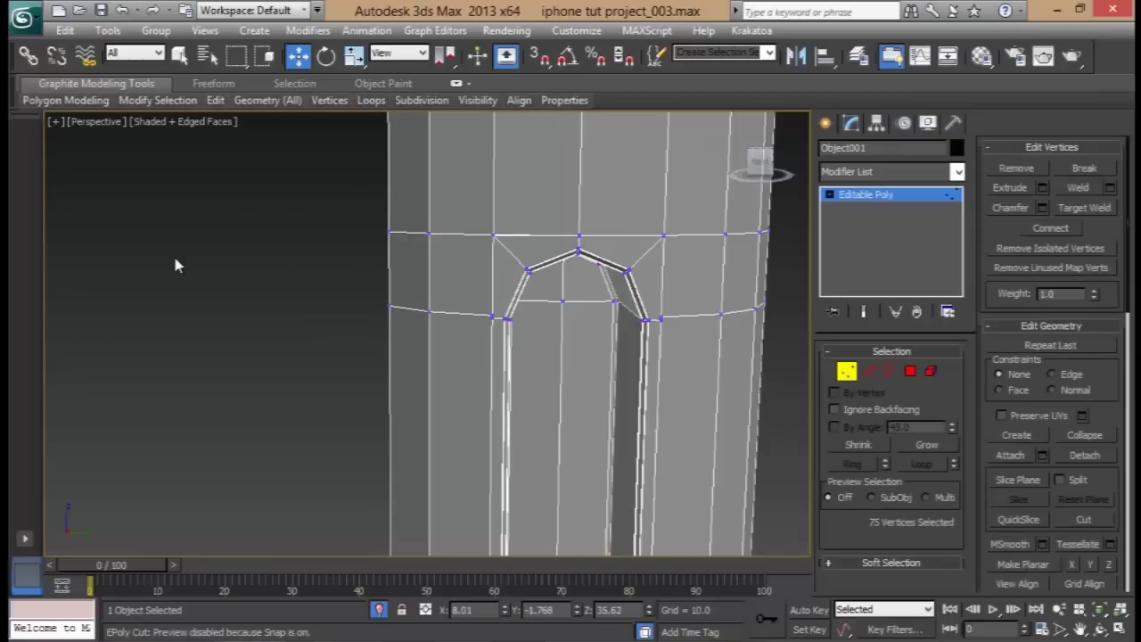
pyautogui.click(493, 236)
pyautogui.keyDown('alt'); pyautogui.moveTo(520, 258); pyautogui.dragTo(515, 301, button='middle'); pyautogui.keyUp('alt')
pyautogui.scroll(-2, 515, 294)
pyautogui.hotkey('ctrl', 'z')
pyautogui.moveTo(616, 300); pyautogui.dragTo(542, 280, button='middle')
pyautogui.click(631, 302)
pyautogui.scroll(2, 530, 284)
pyautogui.keyDown('alt'); pyautogui.moveTo(702, 239); pyautogui.dragTo(660, 283, button='middle'); pyautogui.keyUp('alt')
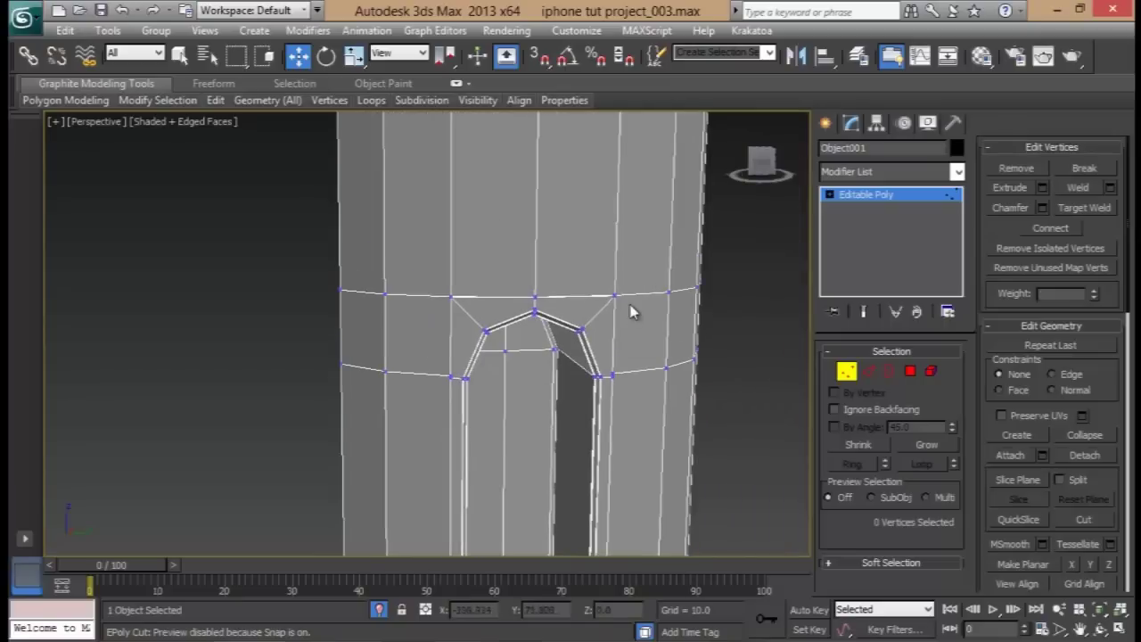
# - Select the overlapping frame and slot vertices at the corner above the slot's rounded end and weld them
pyautogui.moveTo(621, 309); pyautogui.dragTo(610, 285)
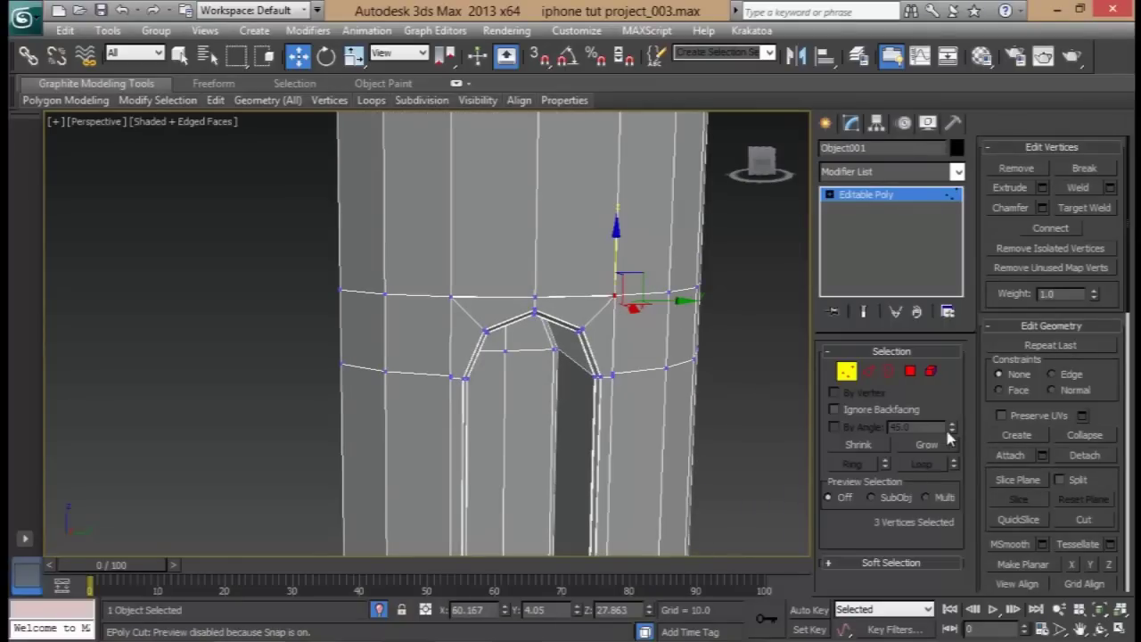
pyautogui.keyDown('alt'); pyautogui.moveTo(709, 348); pyautogui.dragTo(671, 339, button='middle'); pyautogui.keyUp('alt')
pyautogui.keyDown('alt'); pyautogui.moveTo(489, 369); pyautogui.dragTo(490, 368); pyautogui.keyUp('alt')
pyautogui.keyDown('alt'); pyautogui.moveTo(493, 370); pyautogui.dragTo(529, 340, button='middle'); pyautogui.keyUp('alt')
pyautogui.scroll(4, 522, 364)
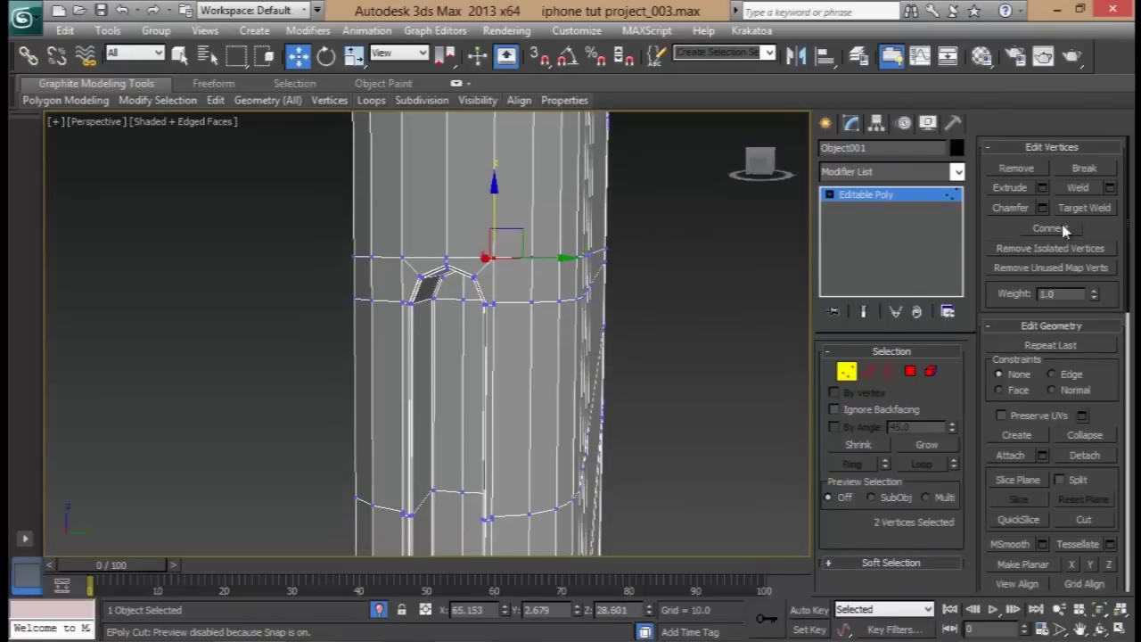
pyautogui.click(1080, 188)
# - Select the two overlapping vertices at the middle of the border above the slot's rounded end
pyautogui.moveTo(452, 263); pyautogui.dragTo(456, 271)
pyautogui.moveTo(466, 237); pyautogui.dragTo(492, 289, button='middle')
pyautogui.scroll(2, 487, 285)
pyautogui.scroll(-3, 495, 291)
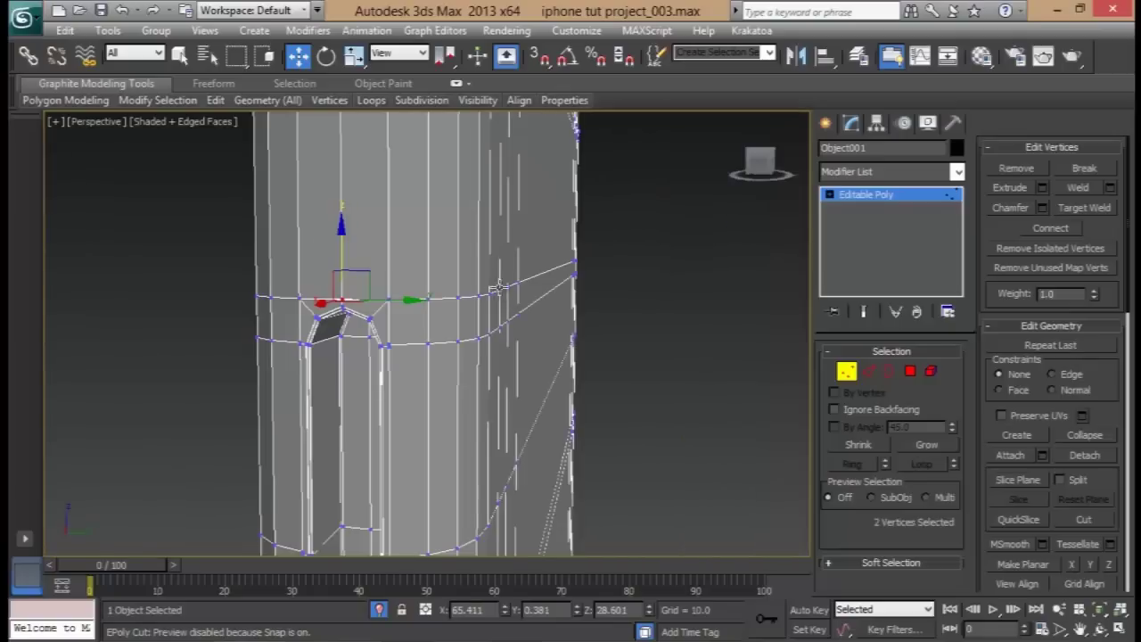
# - Set the orthographic viewport to the Right view and maximize it on the slot's upper rounded end
pyautogui.hotkey('alt', 'w')
pyautogui.middleClick(606, 240)
pyautogui.keyDown('alt'); pyautogui.moveTo(670, 223); pyautogui.dragTo(711, 236, button='middle'); pyautogui.keyUp('alt')
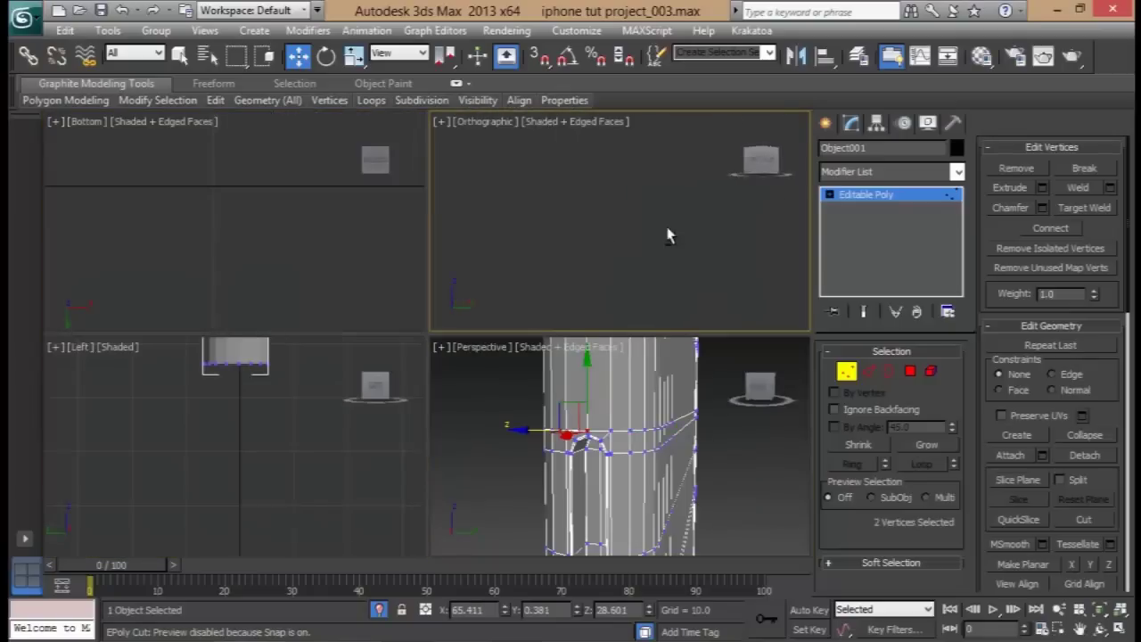
pyautogui.click(728, 183)
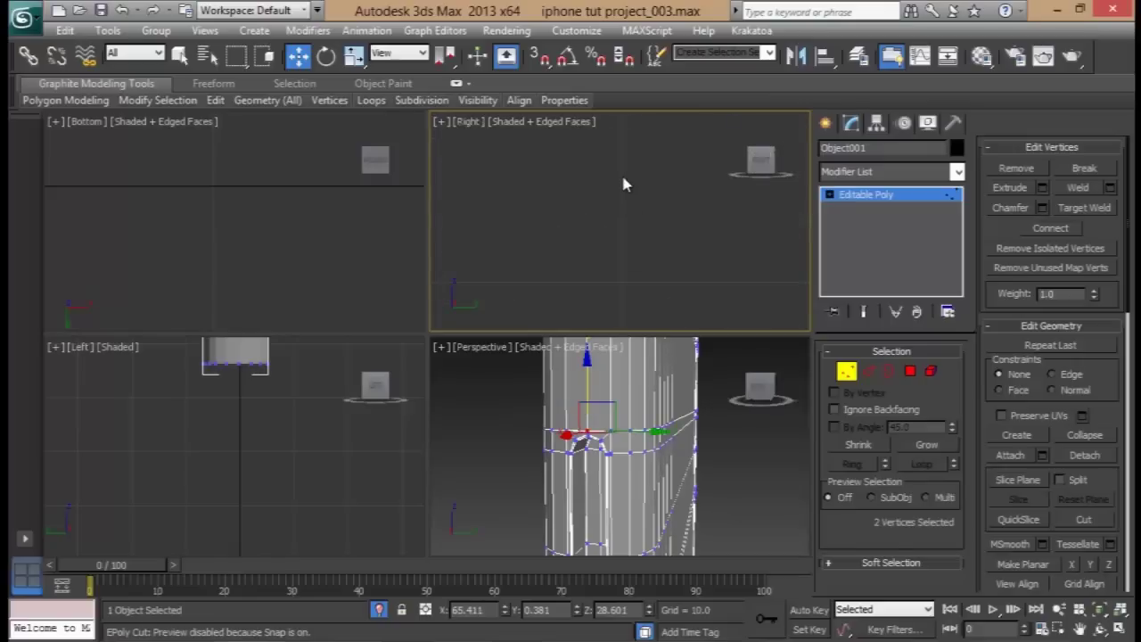
pyautogui.scroll(10, 616, 217)
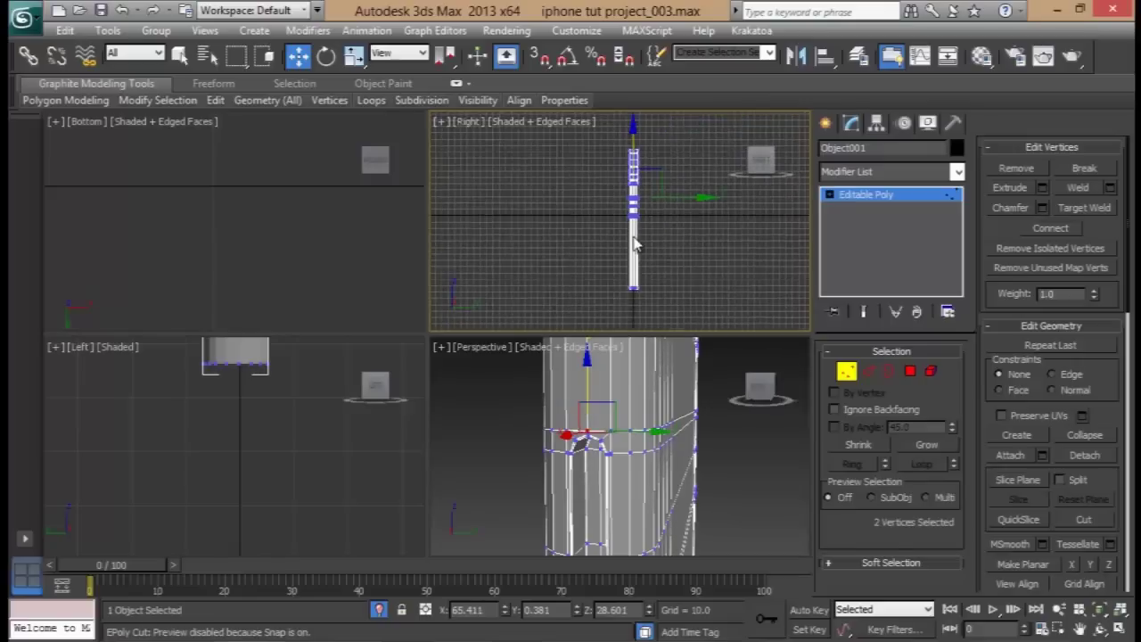
pyautogui.hotkey('alt', 'w')
pyautogui.scroll(6, 517, 291)
pyautogui.moveTo(577, 216); pyautogui.dragTo(485, 394, button='middle')
pyautogui.scroll(4, 485, 394)
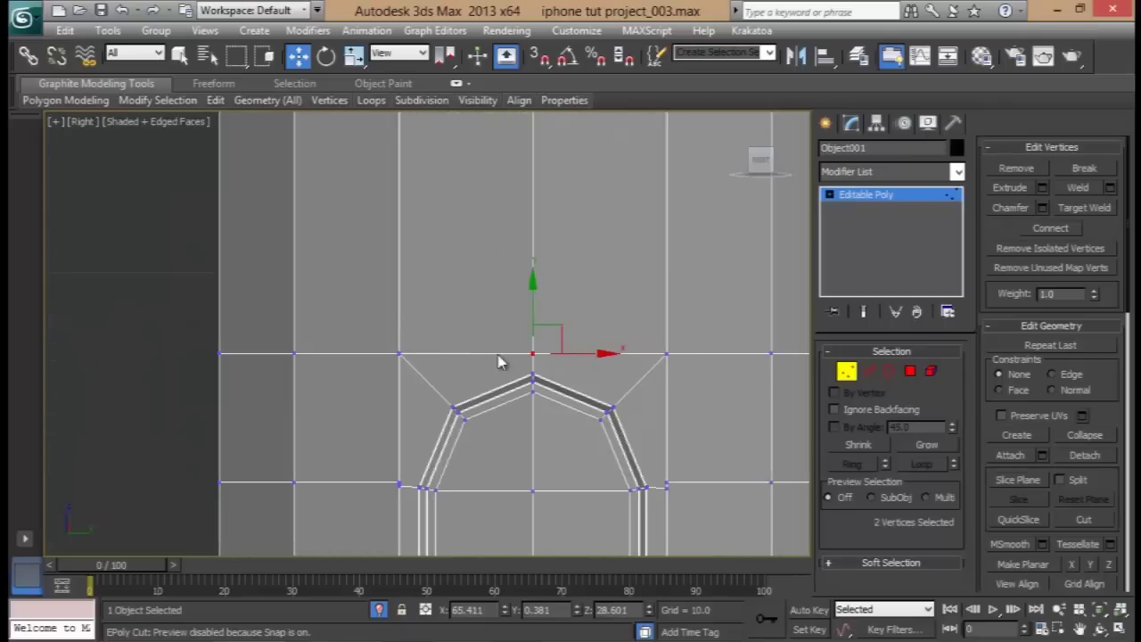
# - Weld the overlapping frame and slot vertices along one side of the slot's upper rounded end
pyautogui.scroll(3, 512, 372)
pyautogui.moveTo(374, 302); pyautogui.dragTo(347, 356)
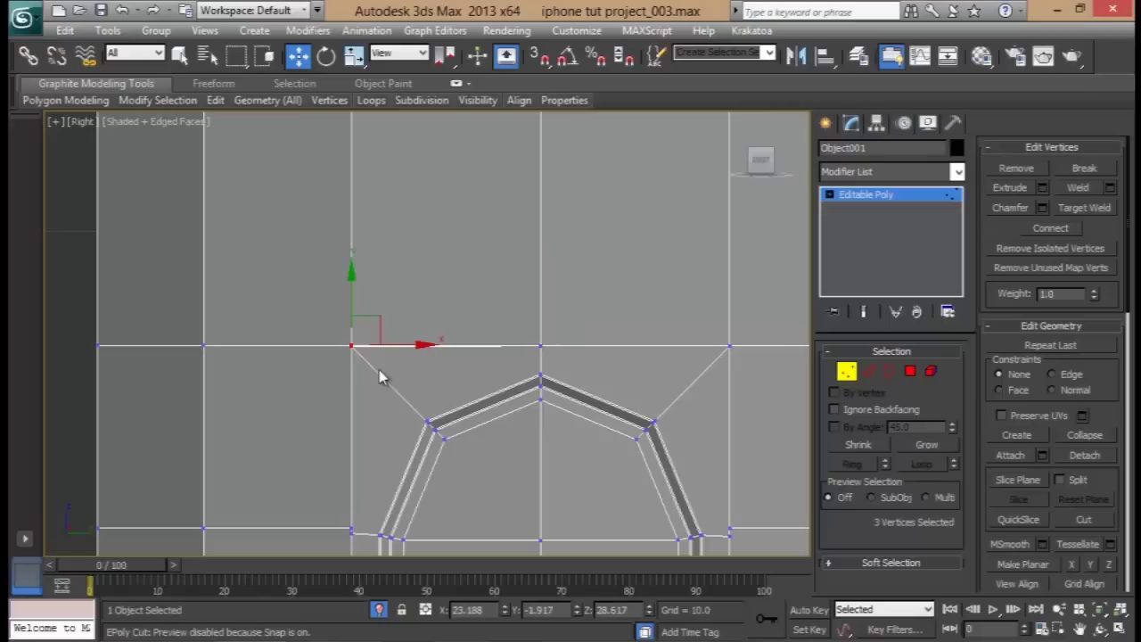
pyautogui.scroll(-4, 473, 313)
pyautogui.moveTo(388, 409); pyautogui.dragTo(389, 411)
pyautogui.click(1075, 189)
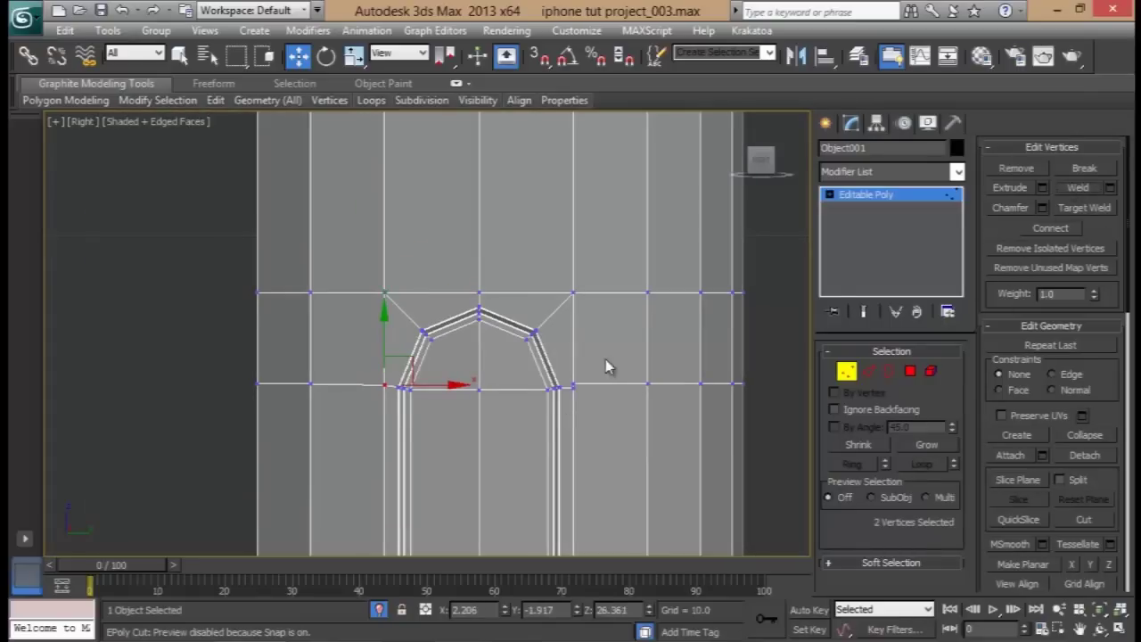
# - Weld the overlapping frame and slot vertices on the opposite side of the slot's upper rounded end
pyautogui.moveTo(567, 405); pyautogui.dragTo(567, 406)
pyautogui.click(1070, 193)
# - Try to weld the overlapping vertices on both sides of the slot's next horizontal edge row in one operation
pyautogui.moveTo(647, 387); pyautogui.dragTo(665, 134, button='middle')
pyautogui.moveTo(562, 511); pyautogui.dragTo(561, 305, button='middle')
pyautogui.moveTo(398, 293); pyautogui.dragTo(407, 320)
pyautogui.keyDown('ctrl'); pyautogui.moveTo(608, 300); pyautogui.dragTo(587, 331); pyautogui.keyUp('ctrl')
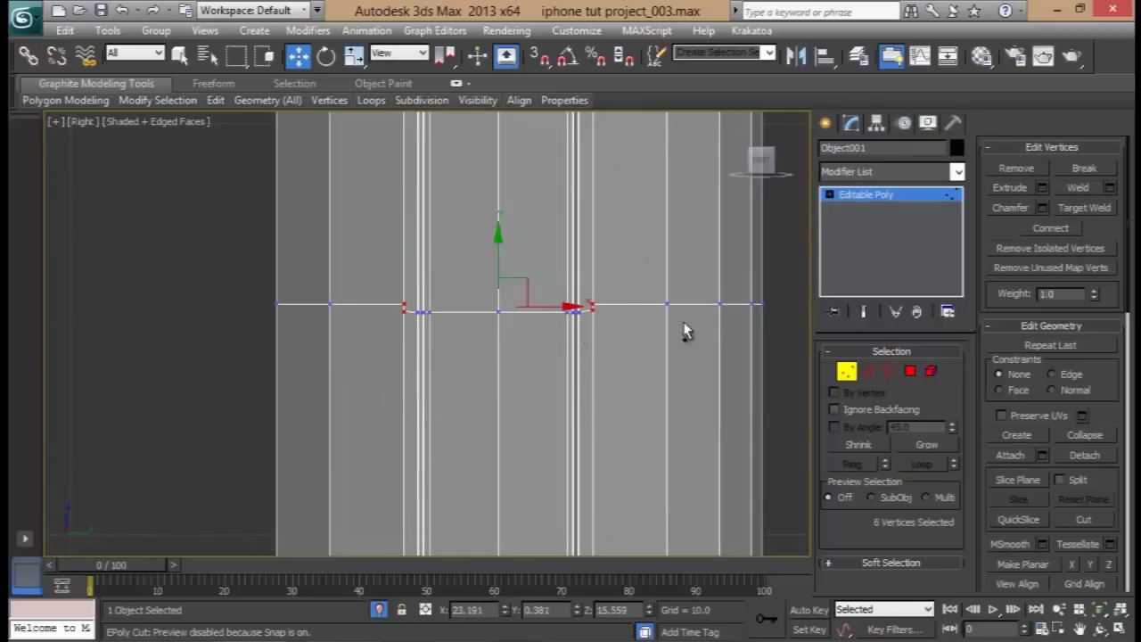
pyautogui.click(1078, 187)
pyautogui.hotkey('ctrl', 'z')
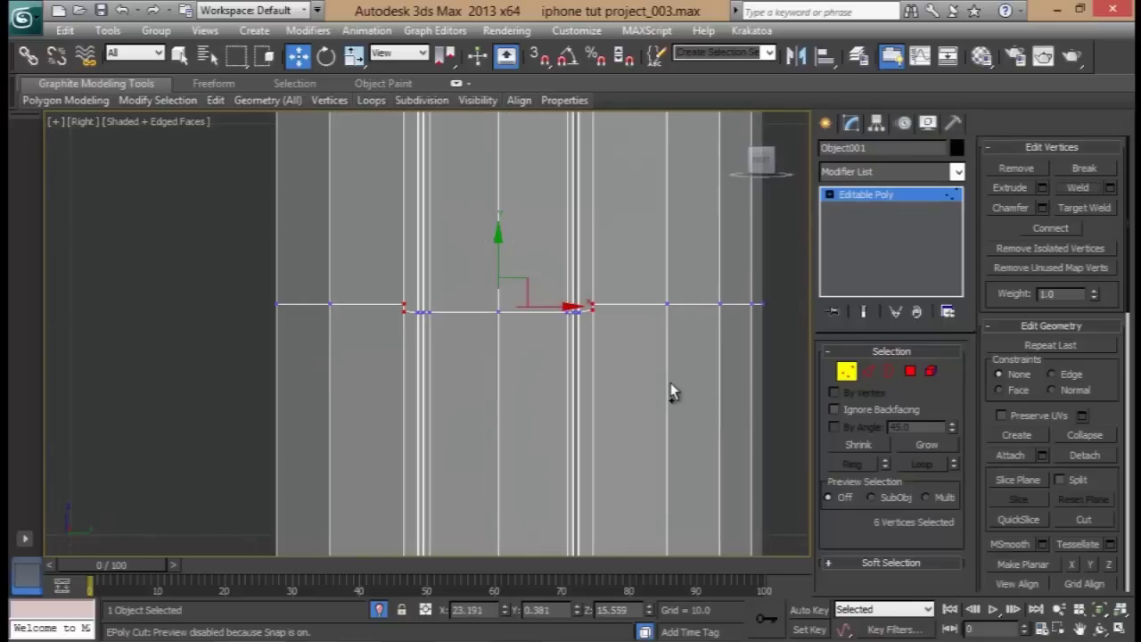
# - Weld the overlapping vertices on each side of the slot's middle horizontal edge row, one side at a time
pyautogui.click(450, 276)
pyautogui.moveTo(406, 319); pyautogui.dragTo(412, 326)
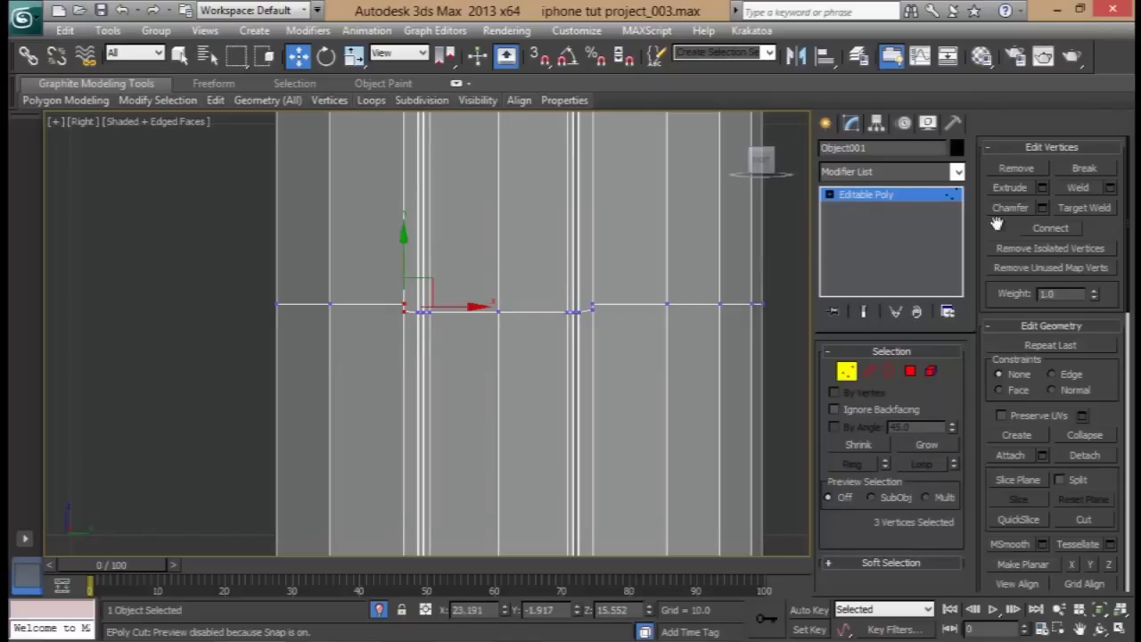
pyautogui.click(1076, 189)
pyautogui.moveTo(588, 322); pyautogui.dragTo(588, 324)
pyautogui.click(1083, 190)
# - Weld the overlapping frame and slot vertices on both sides where the slot's lower rounded end begins
pyautogui.scroll(-3, 575, 428)
pyautogui.moveTo(561, 409); pyautogui.dragTo(555, 326, button='middle')
pyautogui.moveTo(470, 515); pyautogui.dragTo(474, 347, button='middle')
pyautogui.scroll(4, 462, 358)
pyautogui.scroll(2, 430, 421)
pyautogui.keyDown('ctrl'); pyautogui.moveTo(373, 265); pyautogui.dragTo(380, 267); pyautogui.keyUp('ctrl')
pyautogui.moveTo(719, 266); pyautogui.dragTo(495, 268, button='middle')
pyautogui.moveTo(676, 229); pyautogui.dragTo(701, 283)
pyautogui.click(1070, 187)
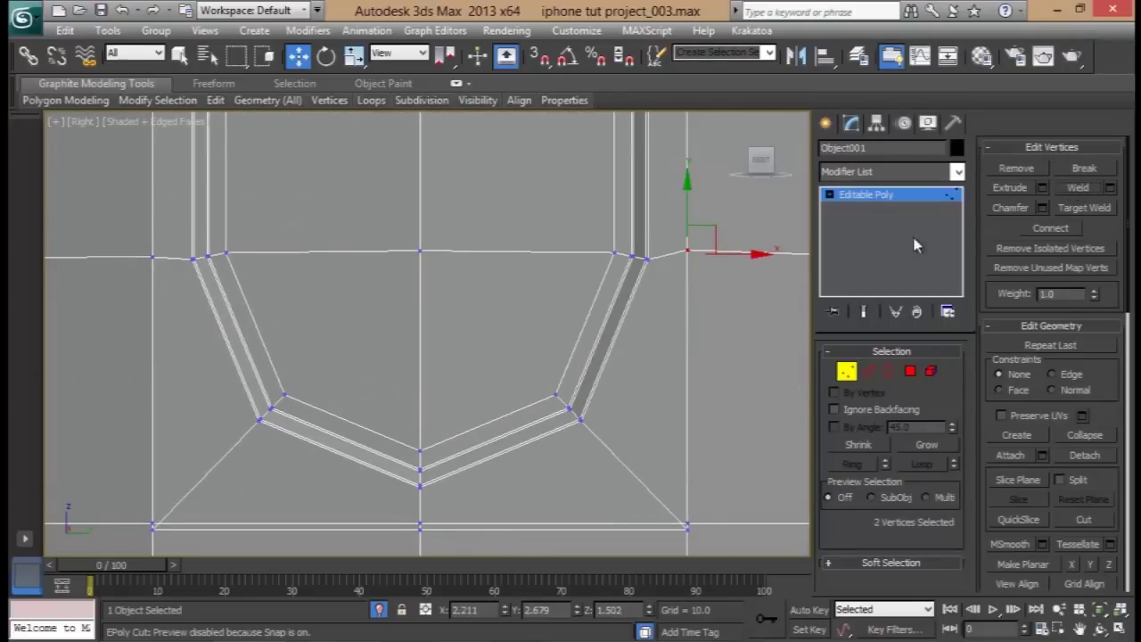
# - Weld the overlapping vertices at both corners and the middle of the border below the slot's lower rounded end
pyautogui.moveTo(650, 416); pyautogui.dragTo(628, 331, button='middle')
pyautogui.moveTo(643, 452); pyautogui.dragTo(642, 452)
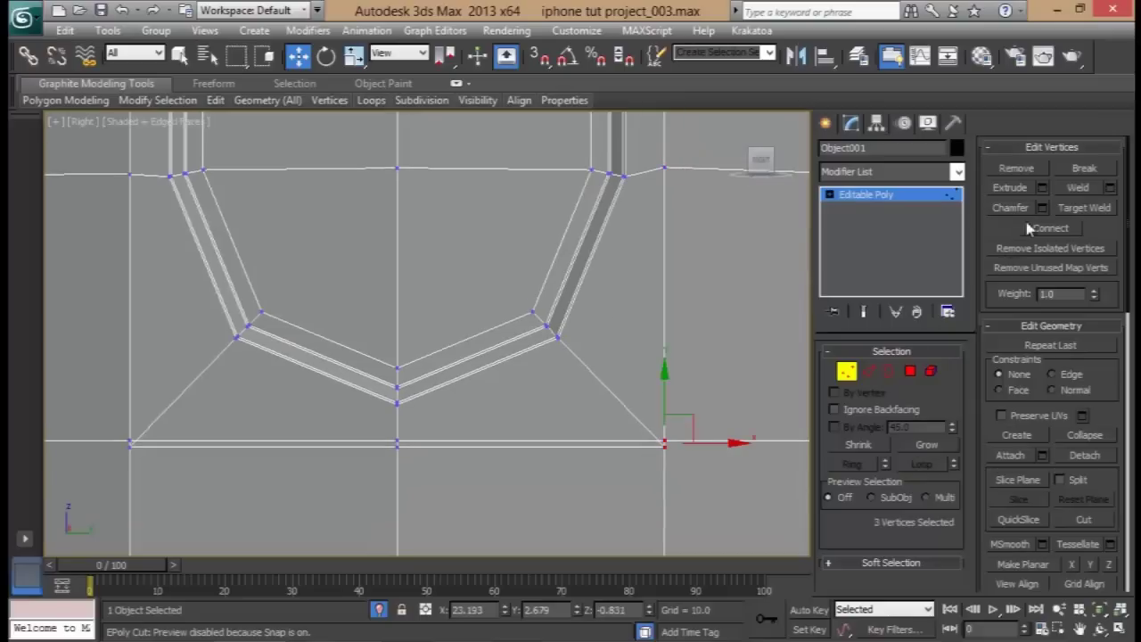
pyautogui.keyDown('ctrl'); pyautogui.moveTo(379, 430); pyautogui.dragTo(379, 426); pyautogui.keyUp('ctrl')
pyautogui.click(1077, 189)
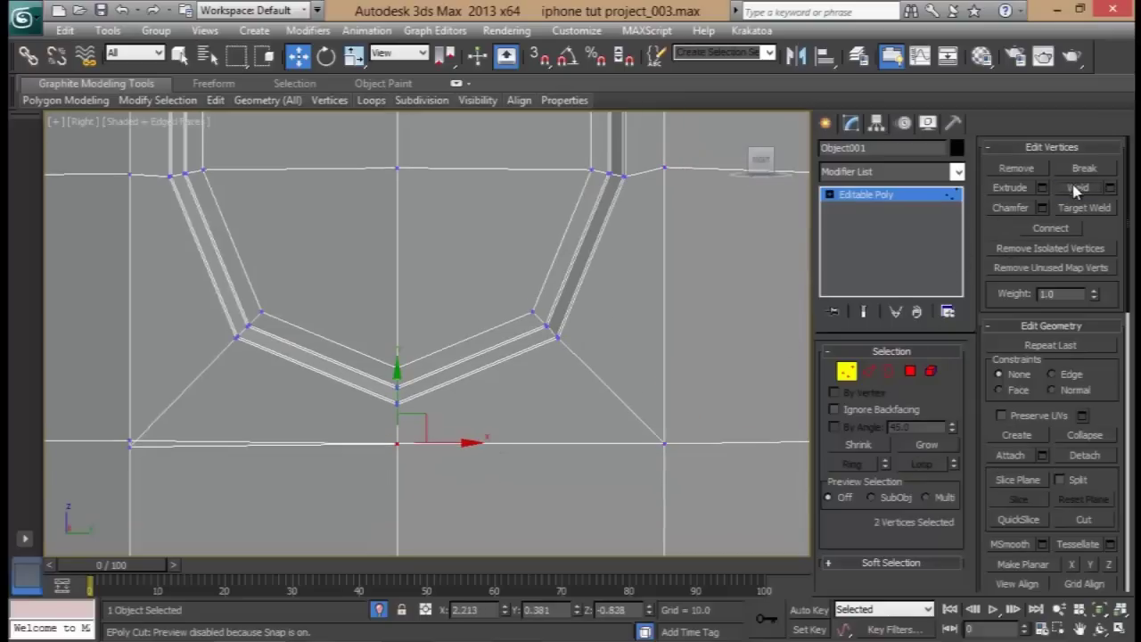
pyautogui.moveTo(114, 432); pyautogui.dragTo(114, 432)
pyautogui.click(1076, 189)
# - Leave vertex editing and examine the finished side slots in the maximized Perspective view without edged faces
pyautogui.scroll(-6, 538, 311)
pyautogui.hotkey('alt', 'w')
pyautogui.rightClick(646, 448)
pyautogui.hotkey('alt', 'w')
pyautogui.keyDown('alt'); pyautogui.moveTo(645, 448); pyautogui.dragTo(515, 323, button='middle'); pyautogui.keyUp('alt')
pyautogui.scroll(-4, 615, 414)
pyautogui.click(482, 307)
pyautogui.scroll(-3, 483, 307)
pyautogui.click(851, 374)
pyautogui.click(508, 365)
pyautogui.click(425, 356)
pyautogui.keyDown('alt'); pyautogui.moveTo(436, 370); pyautogui.dragTo(539, 392, button='middle'); pyautogui.keyUp('alt')
pyautogui.scroll(3, 544, 391)
pyautogui.click(572, 392)
pyautogui.press('F4')
pyautogui.moveTo(499, 288)
pyautogui.keyDown('alt'); pyautogui.mouseDown(button='middle')
pyautogui.moveTo(456, 288)
pyautogui.moveTo(460, 267)
pyautogui.moveTo(504, 288)
pyautogui.moveTo(481, 277)
pyautogui.moveTo(448, 292)
pyautogui.moveTo(499, 288)
pyautogui.moveTo(443, 314)
pyautogui.mouseUp(button='middle'); pyautogui.keyUp('alt')
pyautogui.click(438, 312)
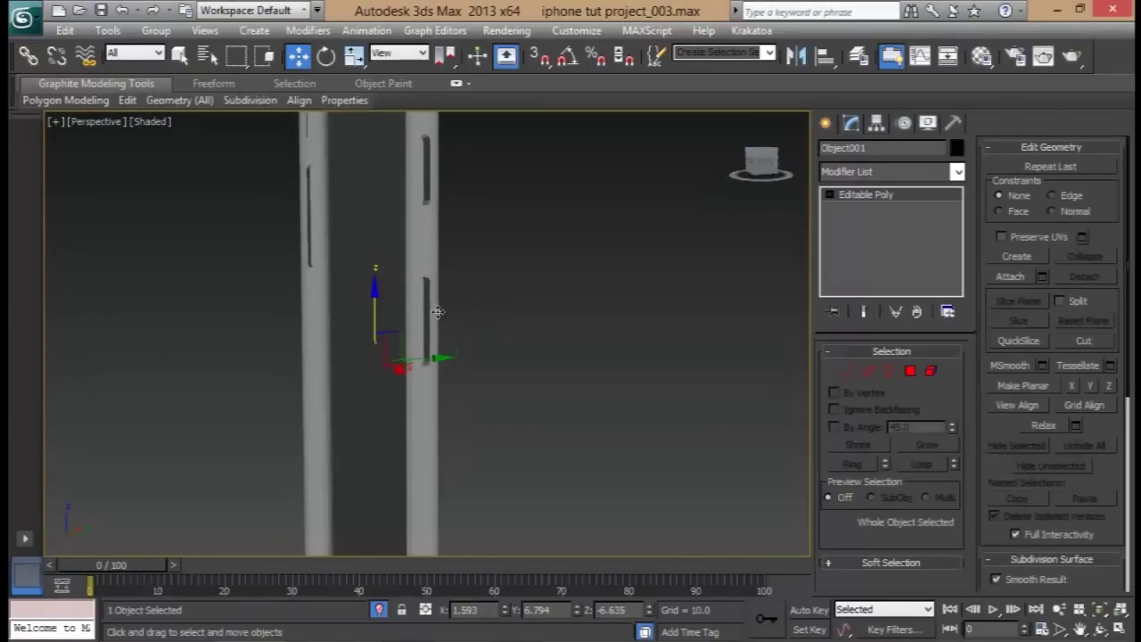
# - Show edged faces, select the frame's vertex rows just below the SIM tray slot and move them down along Z
pyautogui.press('F4')
pyautogui.click(845, 371)
pyautogui.keyDown('alt'); pyautogui.moveTo(553, 372); pyautogui.dragTo(570, 339, button='middle'); pyautogui.keyUp('alt')
pyautogui.moveTo(217, 368); pyautogui.dragTo(217, 365)
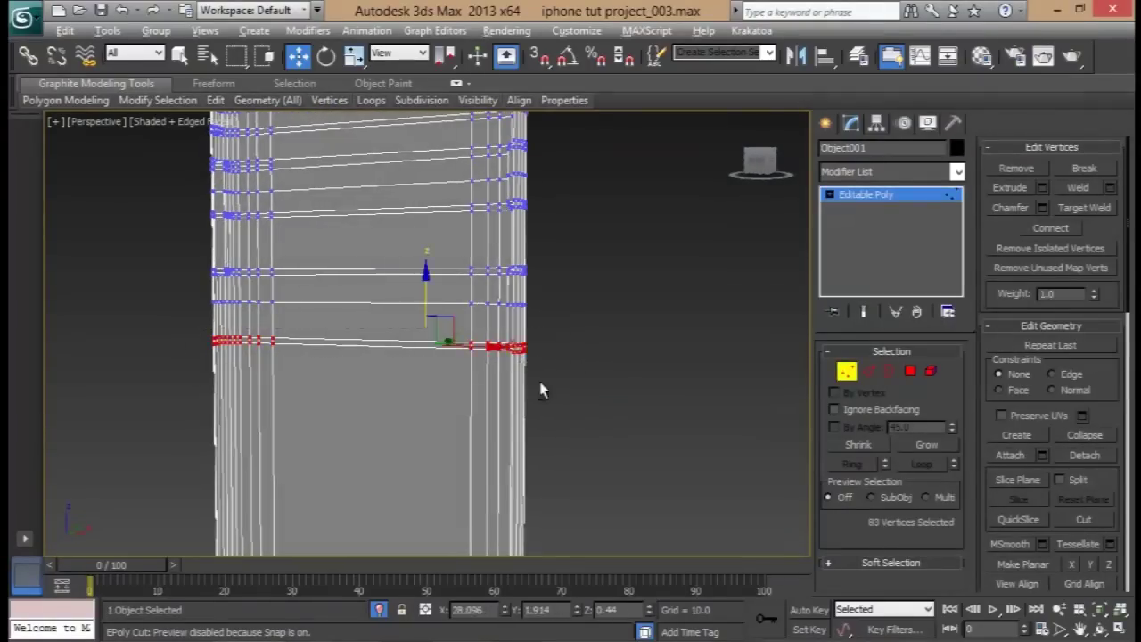
pyautogui.keyDown('alt'); pyautogui.moveTo(541, 387); pyautogui.dragTo(436, 391, button='middle'); pyautogui.keyUp('alt')
pyautogui.keyDown('alt'); pyautogui.moveTo(450, 330); pyautogui.dragTo(524, 364, button='middle'); pyautogui.keyUp('alt')
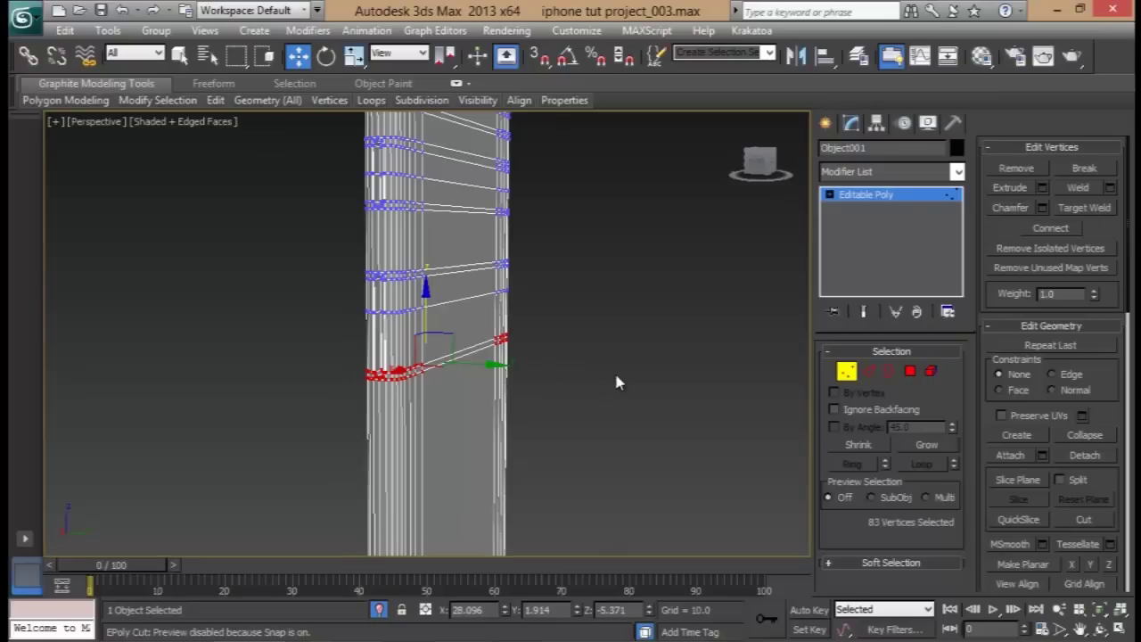
pyautogui.hotkey('ctrl', 'z')
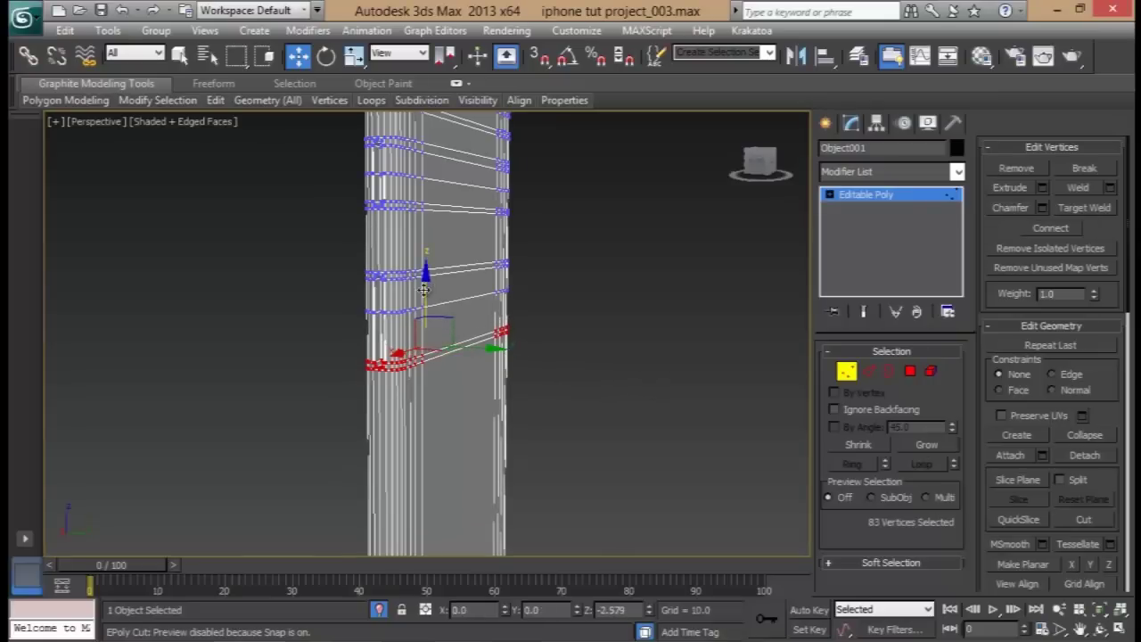
pyautogui.click(619, 331)
pyautogui.click(847, 371)
# - Examine the whole phone model from several sides in shaded view without edged faces
pyautogui.keyDown('alt'); pyautogui.moveTo(408, 329); pyautogui.dragTo(733, 380, button='middle'); pyautogui.keyUp('alt')
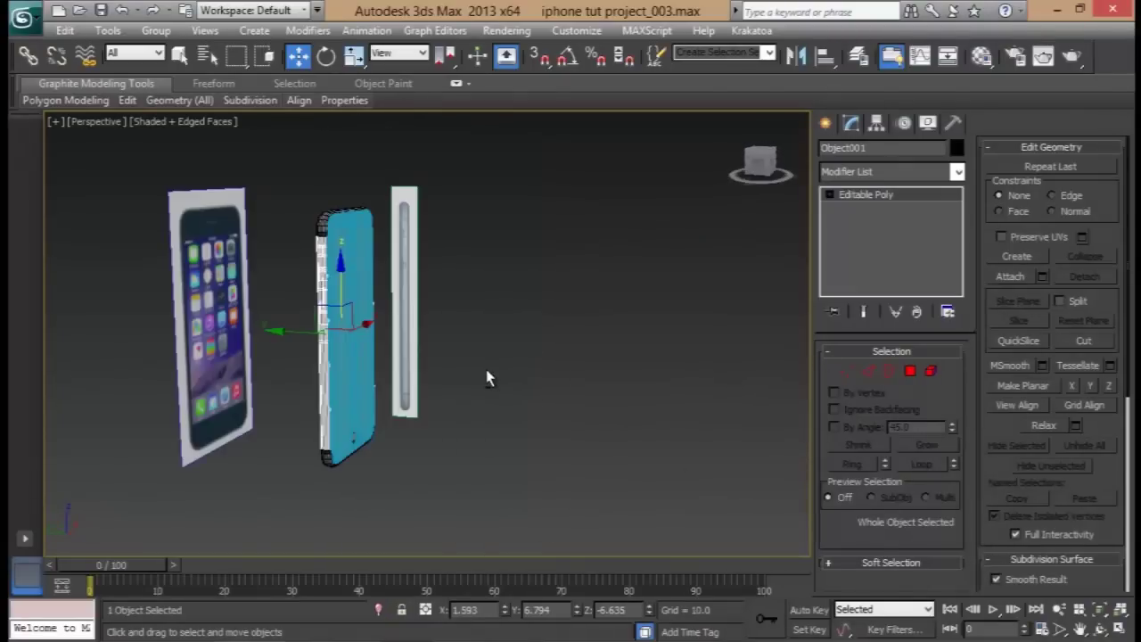
pyautogui.keyDown('alt'); pyautogui.moveTo(486, 371); pyautogui.dragTo(466, 380, button='middle'); pyautogui.keyUp('alt')
pyautogui.click(554, 402)
pyautogui.keyDown('alt'); pyautogui.moveTo(362, 369); pyautogui.dragTo(328, 386, button='middle'); pyautogui.keyUp('alt')
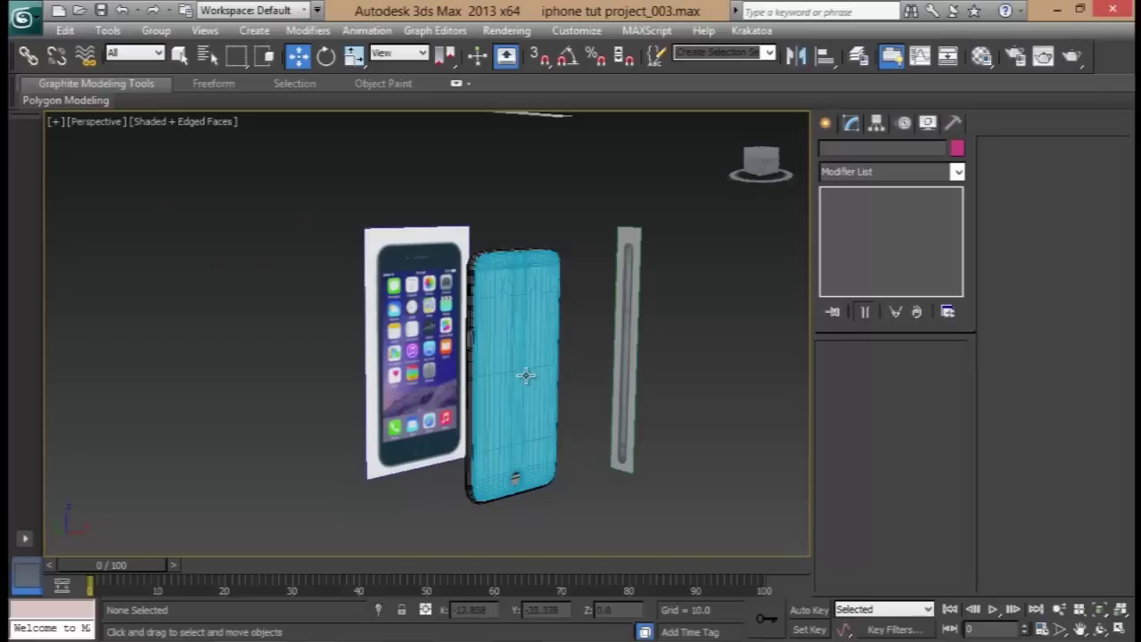
pyautogui.press('F4')
pyautogui.scroll(6, 526, 375)
pyautogui.keyDown('alt'); pyautogui.moveTo(408, 331); pyautogui.dragTo(371, 283, button='middle'); pyautogui.keyUp('alt')
pyautogui.keyDown('alt'); pyautogui.moveTo(496, 349); pyautogui.dragTo(470, 400, button='middle'); pyautogui.keyUp('alt')
pyautogui.scroll(-3, 464, 292)
pyautogui.scroll(5, 488, 456)
pyautogui.keyDown('alt'); pyautogui.moveTo(491, 459); pyautogui.dragTo(484, 385, button='middle'); pyautogui.keyUp('alt')
pyautogui.click(653, 465)
pyautogui.scroll(-5, 645, 428)
# - Select all vertices around the home button end of the outer glass's Editable Poly and move them down about 2 units
pyautogui.keyDown('alt'); pyautogui.moveTo(644, 428); pyautogui.dragTo(500, 231, button='middle'); pyautogui.keyUp('alt')
pyautogui.scroll(6, 535, 356)
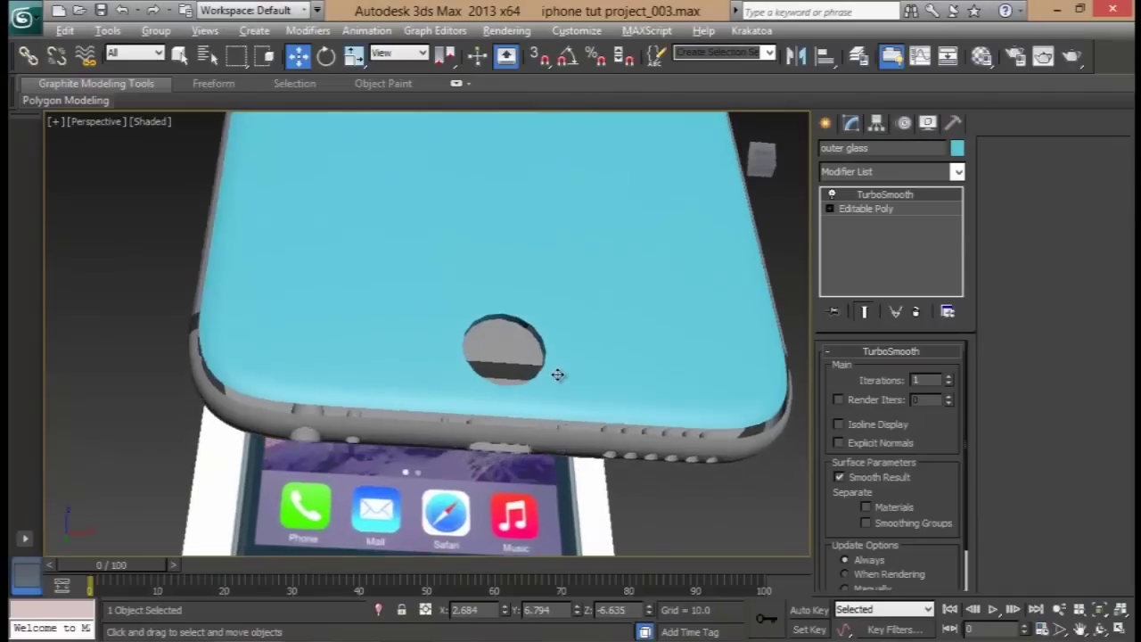
pyautogui.click(858, 209)
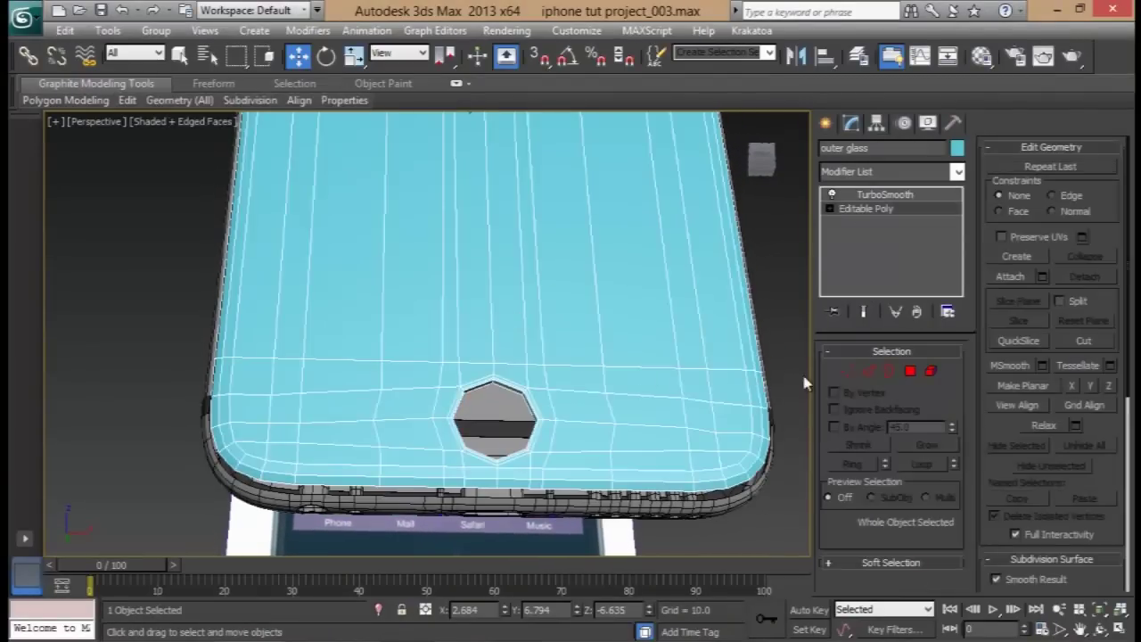
pyautogui.click(847, 370)
pyautogui.moveTo(481, 360); pyautogui.dragTo(453, 319, button='middle')
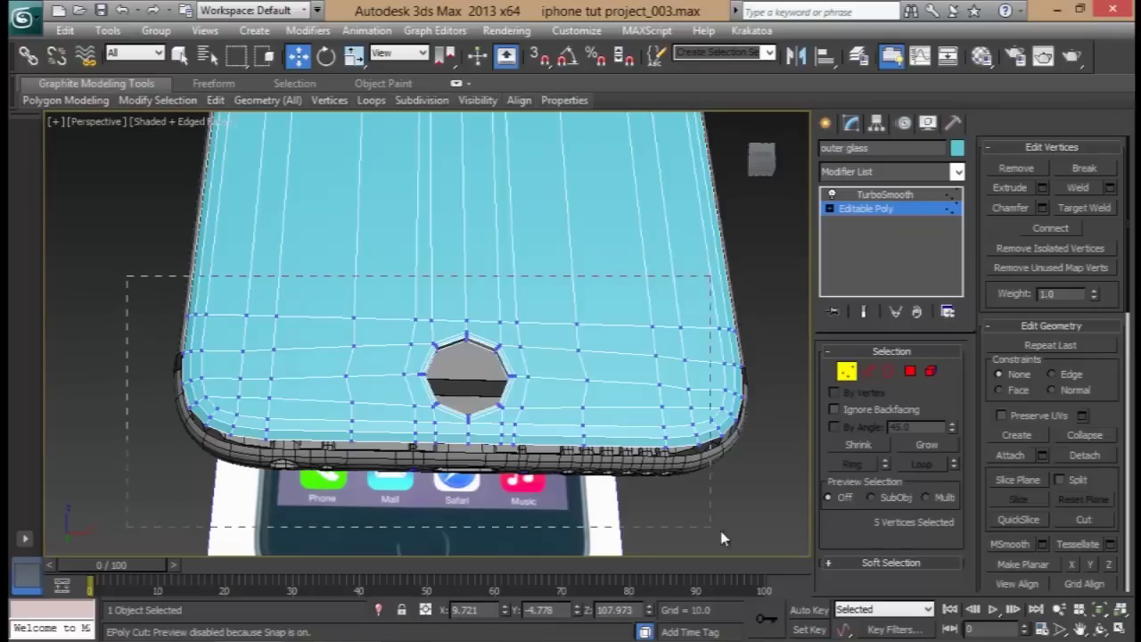
pyautogui.moveTo(465, 322); pyautogui.dragTo(465, 332)
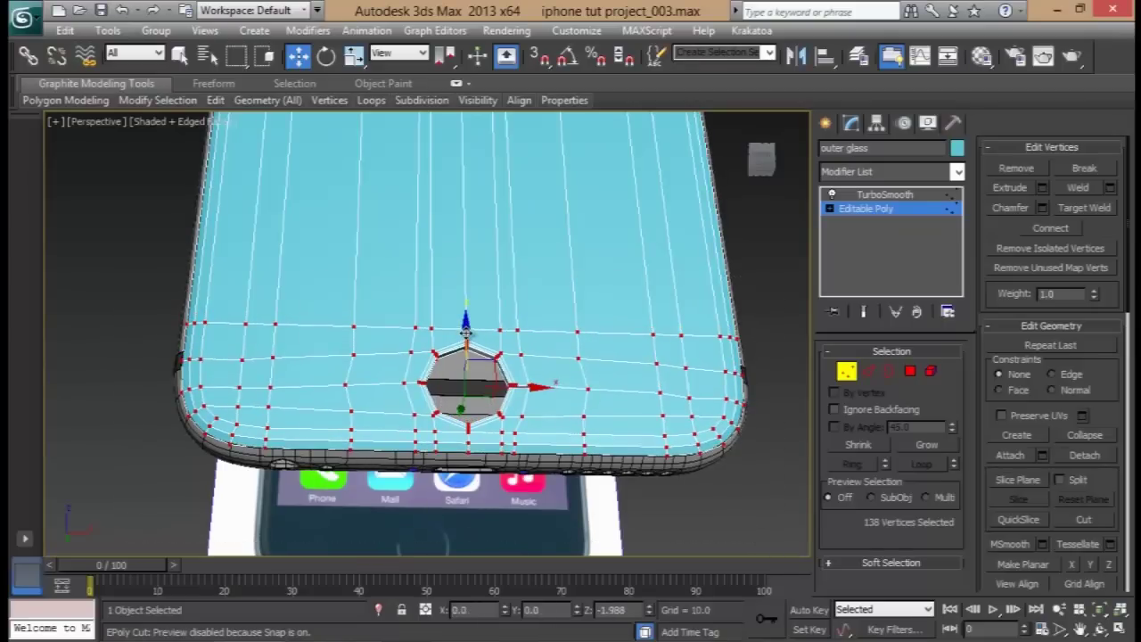
pyautogui.keyDown('alt'); pyautogui.moveTo(360, 435); pyautogui.dragTo(472, 472, button='middle'); pyautogui.keyUp('alt')
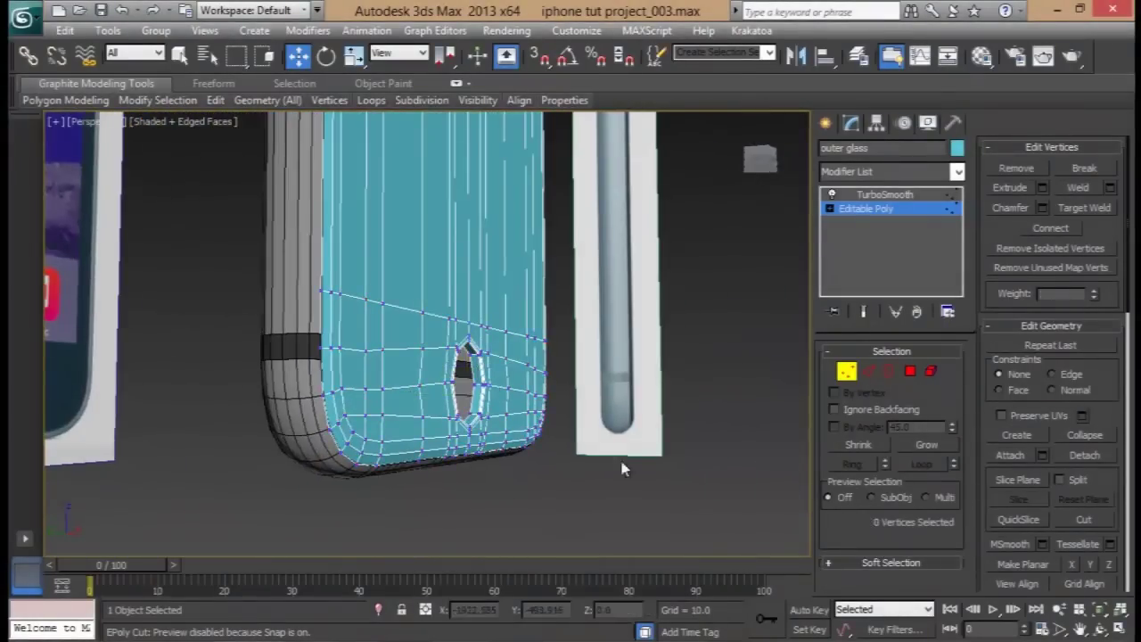
pyautogui.click(839, 374)
pyautogui.click(662, 486)
# - Examine the phone's side slots, bottom ports and front with edged faces shown
pyautogui.scroll(-5, 357, 346)
pyautogui.keyDown('alt'); pyautogui.moveTo(387, 339); pyautogui.dragTo(434, 192, button='middle'); pyautogui.keyUp('alt')
pyautogui.scroll(5, 389, 293)
pyautogui.moveTo(390, 275); pyautogui.dragTo(428, 370, button='middle')
pyautogui.scroll(3, 371, 328)
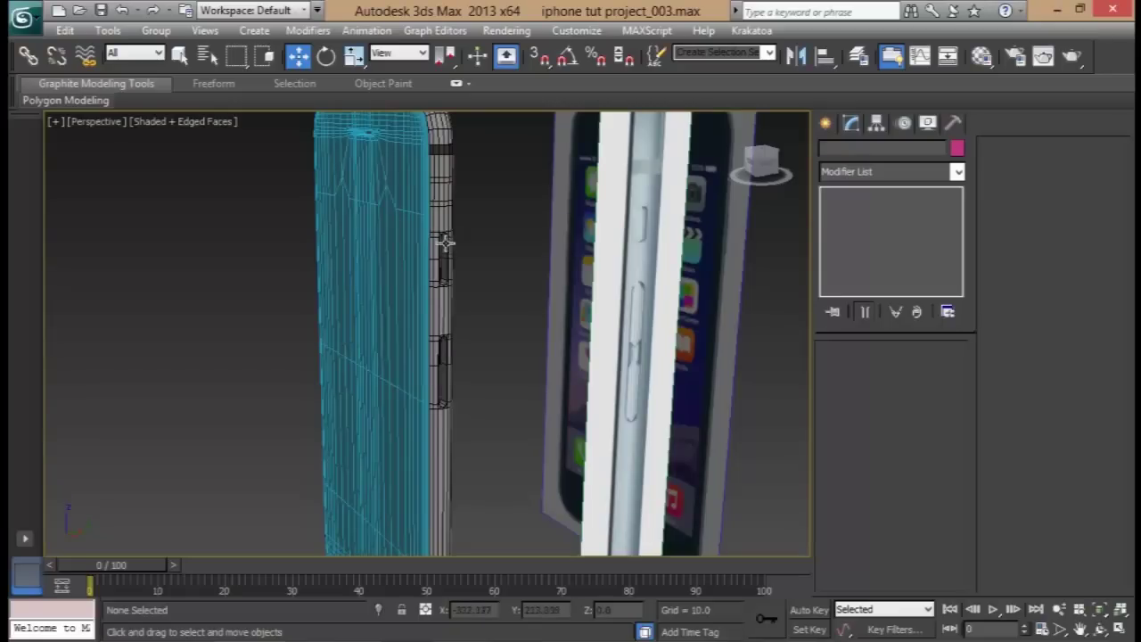
pyautogui.moveTo(443, 260); pyautogui.dragTo(547, 155, button='middle')
pyautogui.scroll(-4, 440, 293)
pyautogui.keyDown('alt'); pyautogui.moveTo(449, 348); pyautogui.dragTo(550, 295, button='middle'); pyautogui.keyUp('alt')
pyautogui.scroll(5, 393, 410)
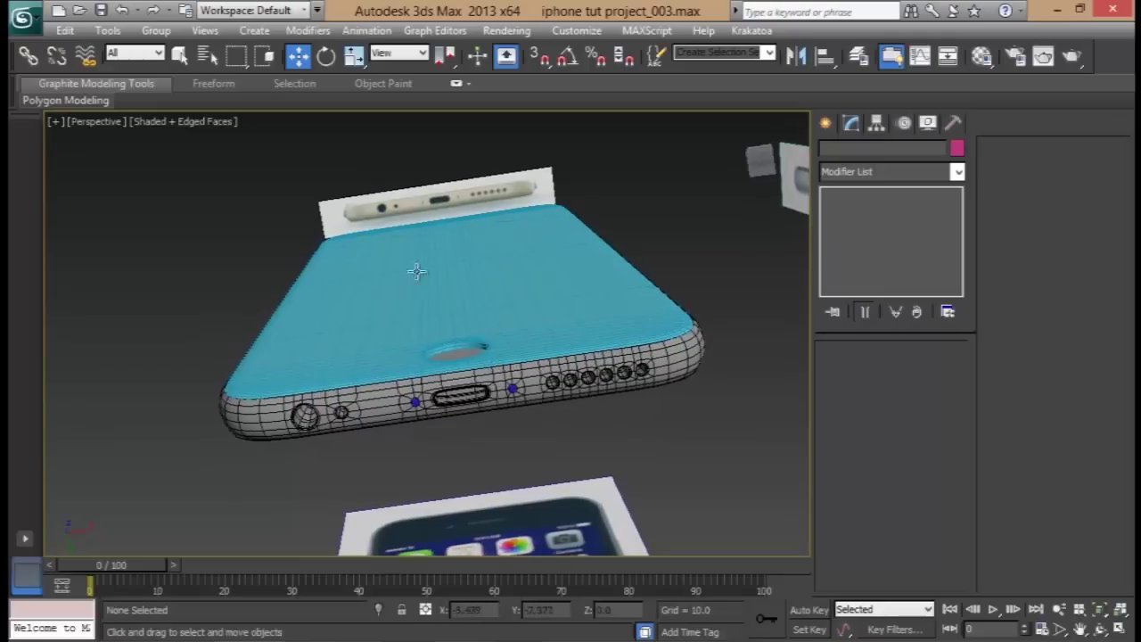
pyautogui.keyDown('alt'); pyautogui.moveTo(368, 329); pyautogui.dragTo(416, 292, button='middle'); pyautogui.keyUp('alt')
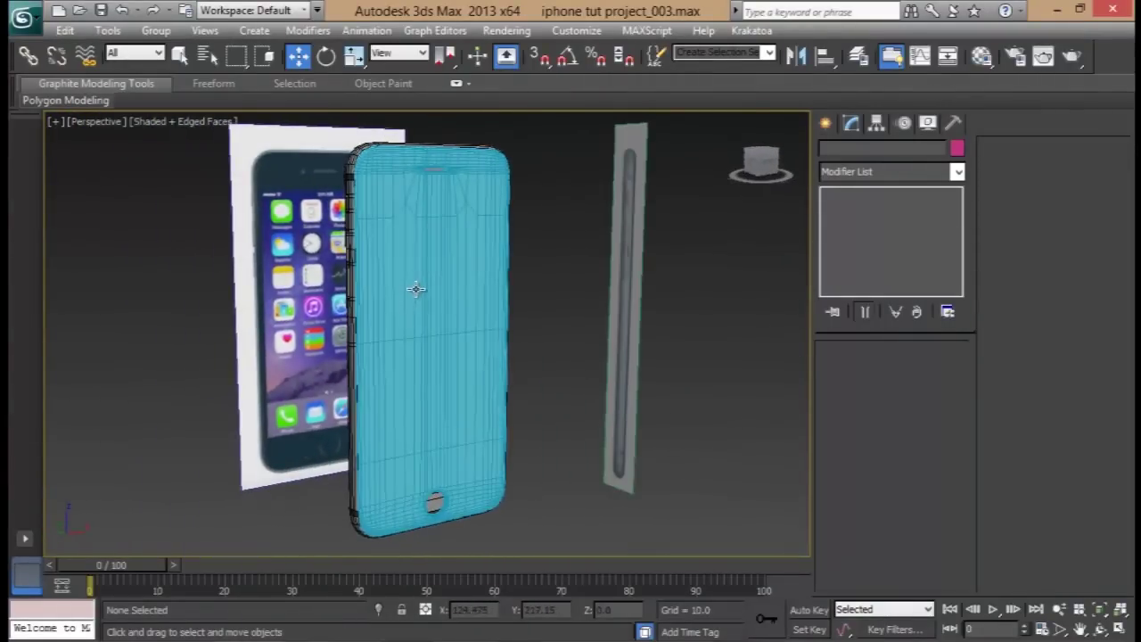